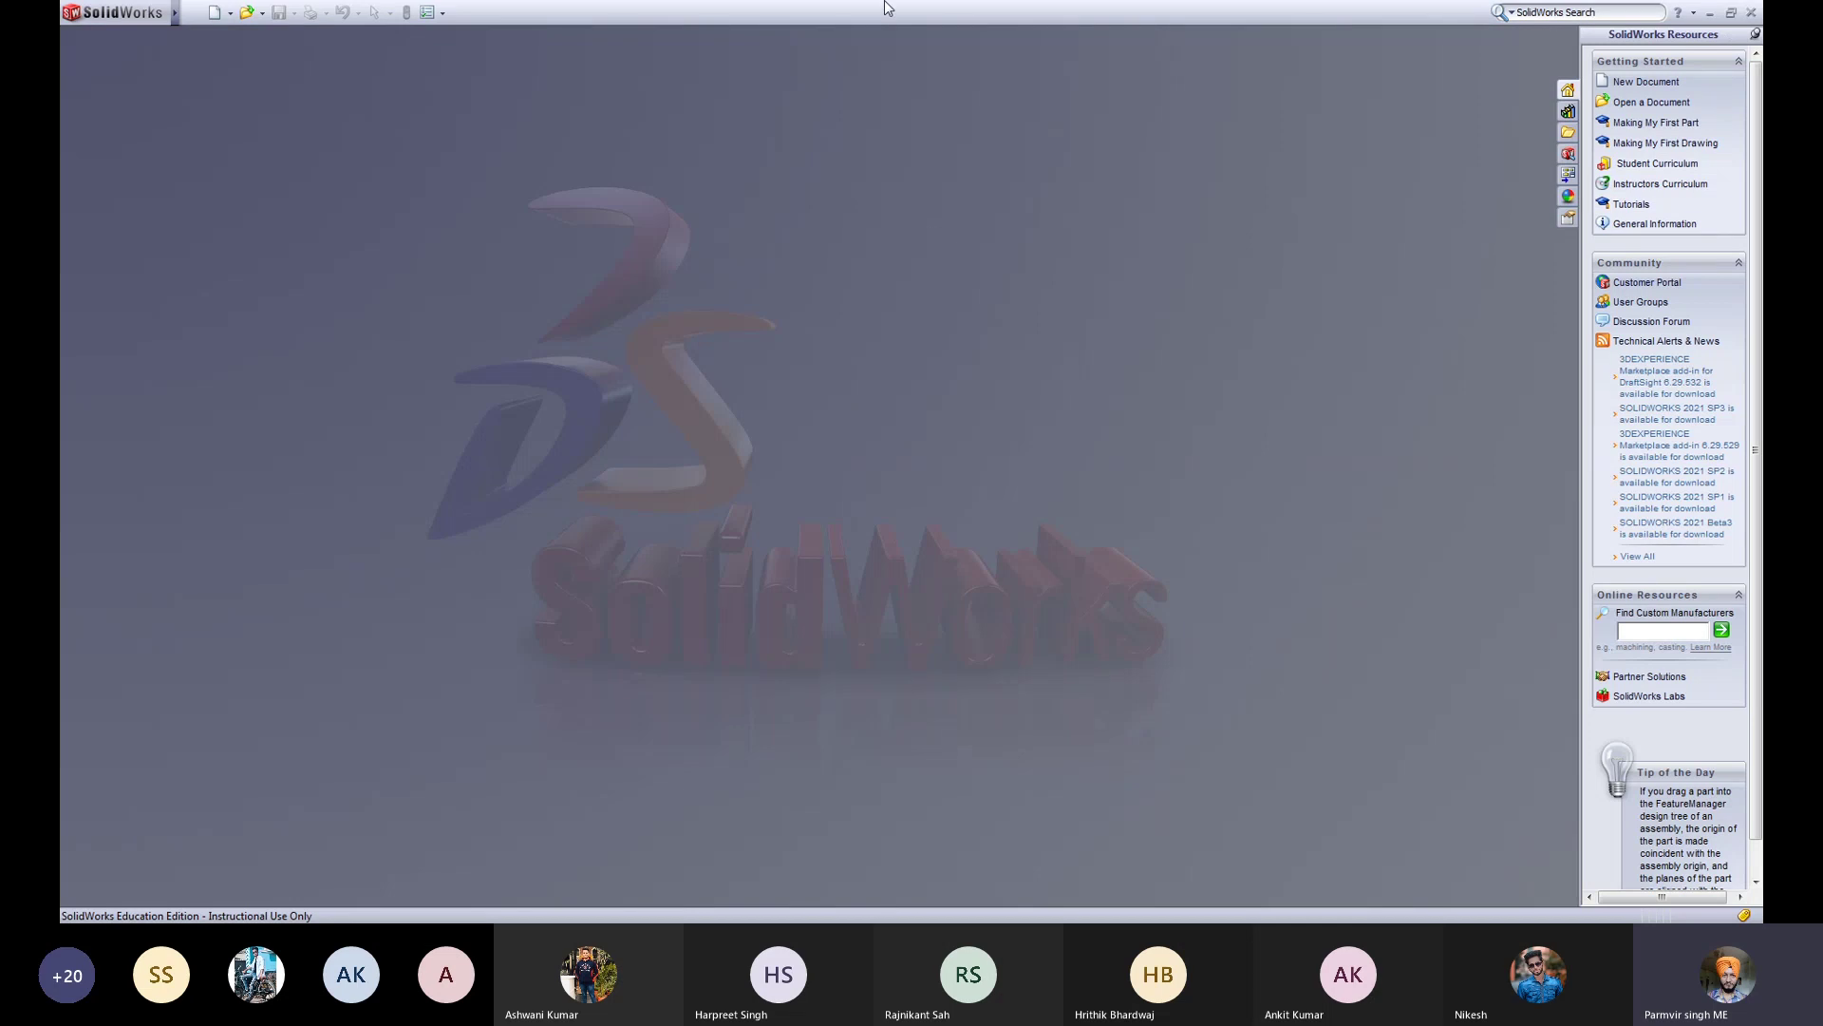
# Step: Check the search box and New dropdown, then expand the menu bar to the Tools list
pyautogui.click(1553, 13)
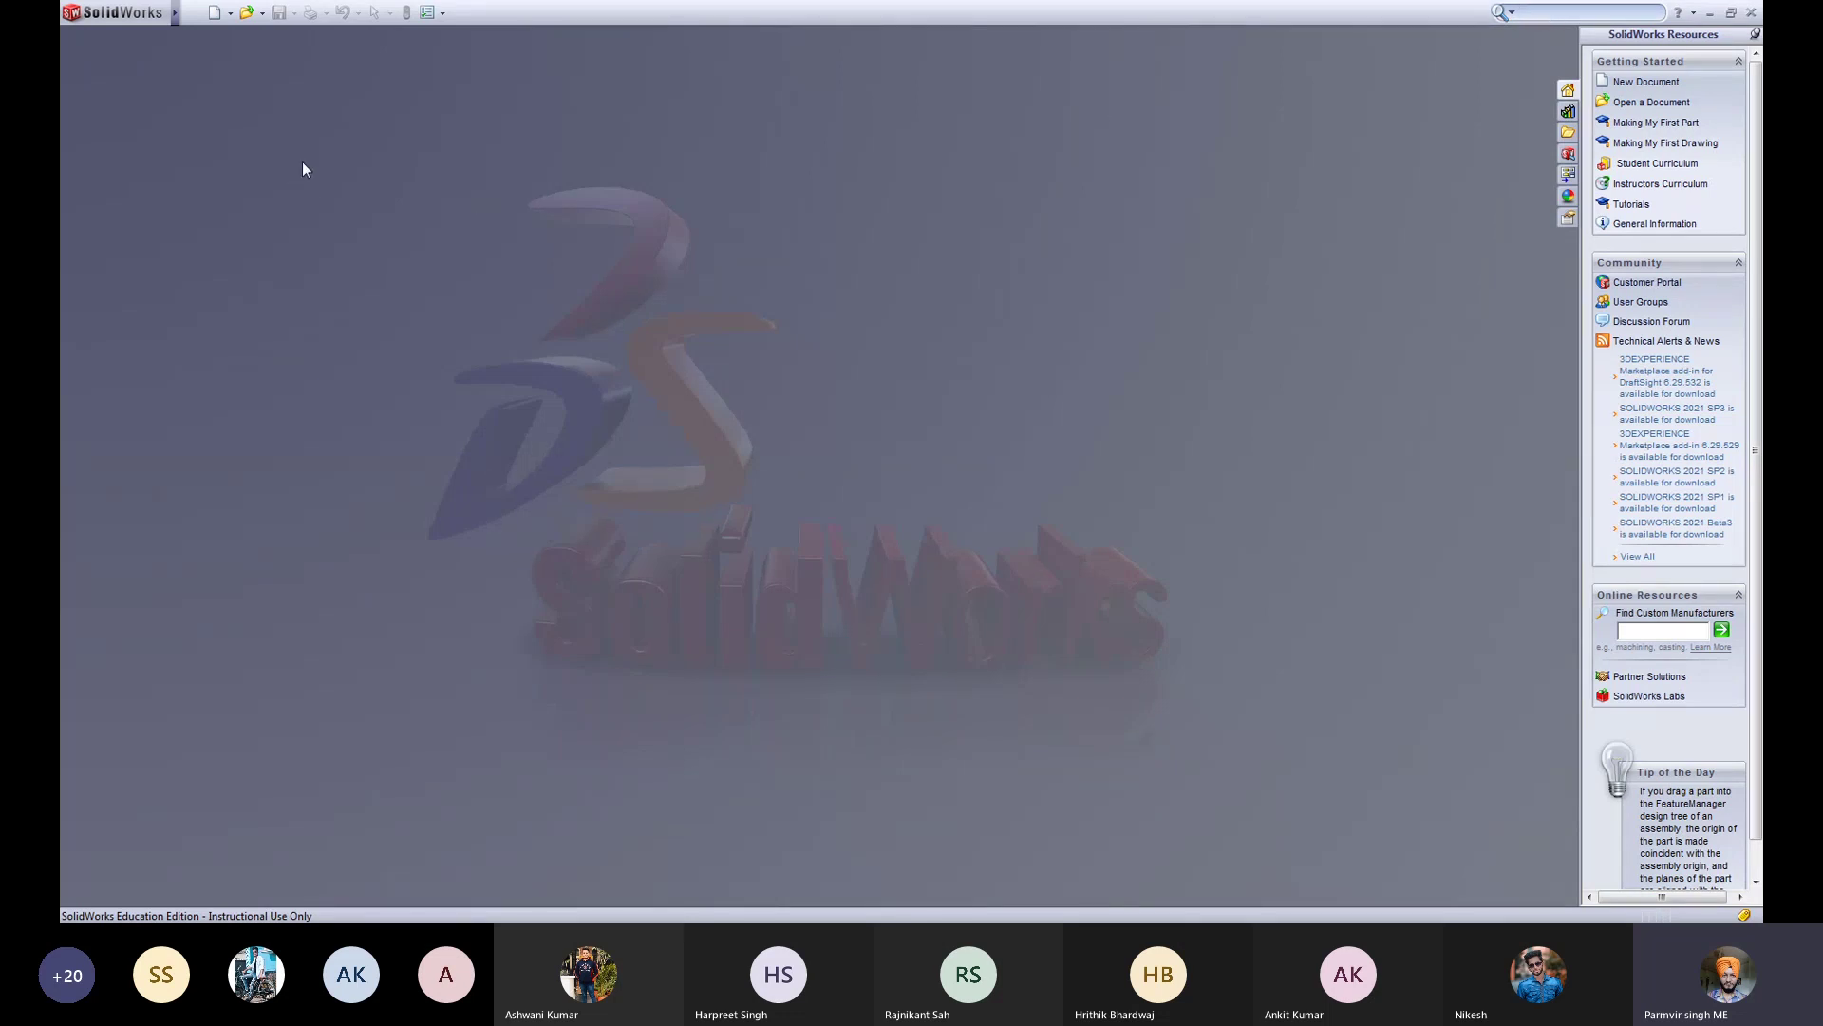
pyautogui.click(231, 13)
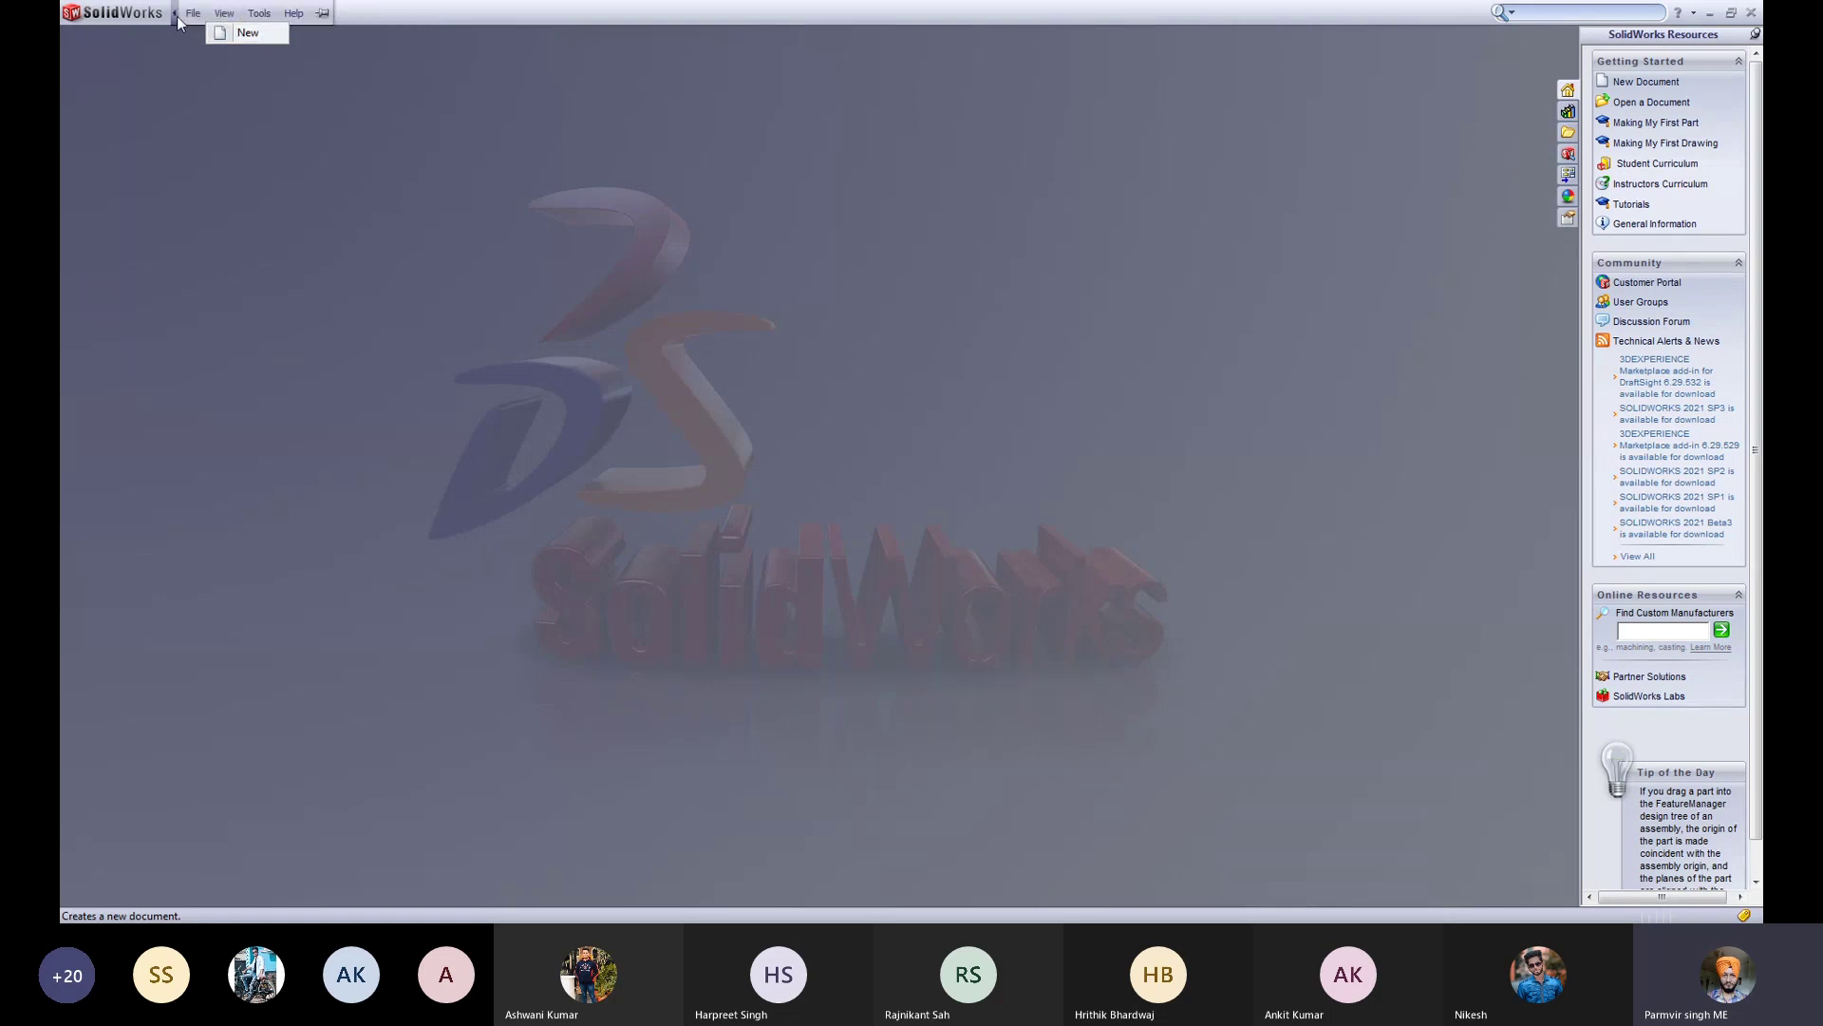
pyautogui.click(192, 15)
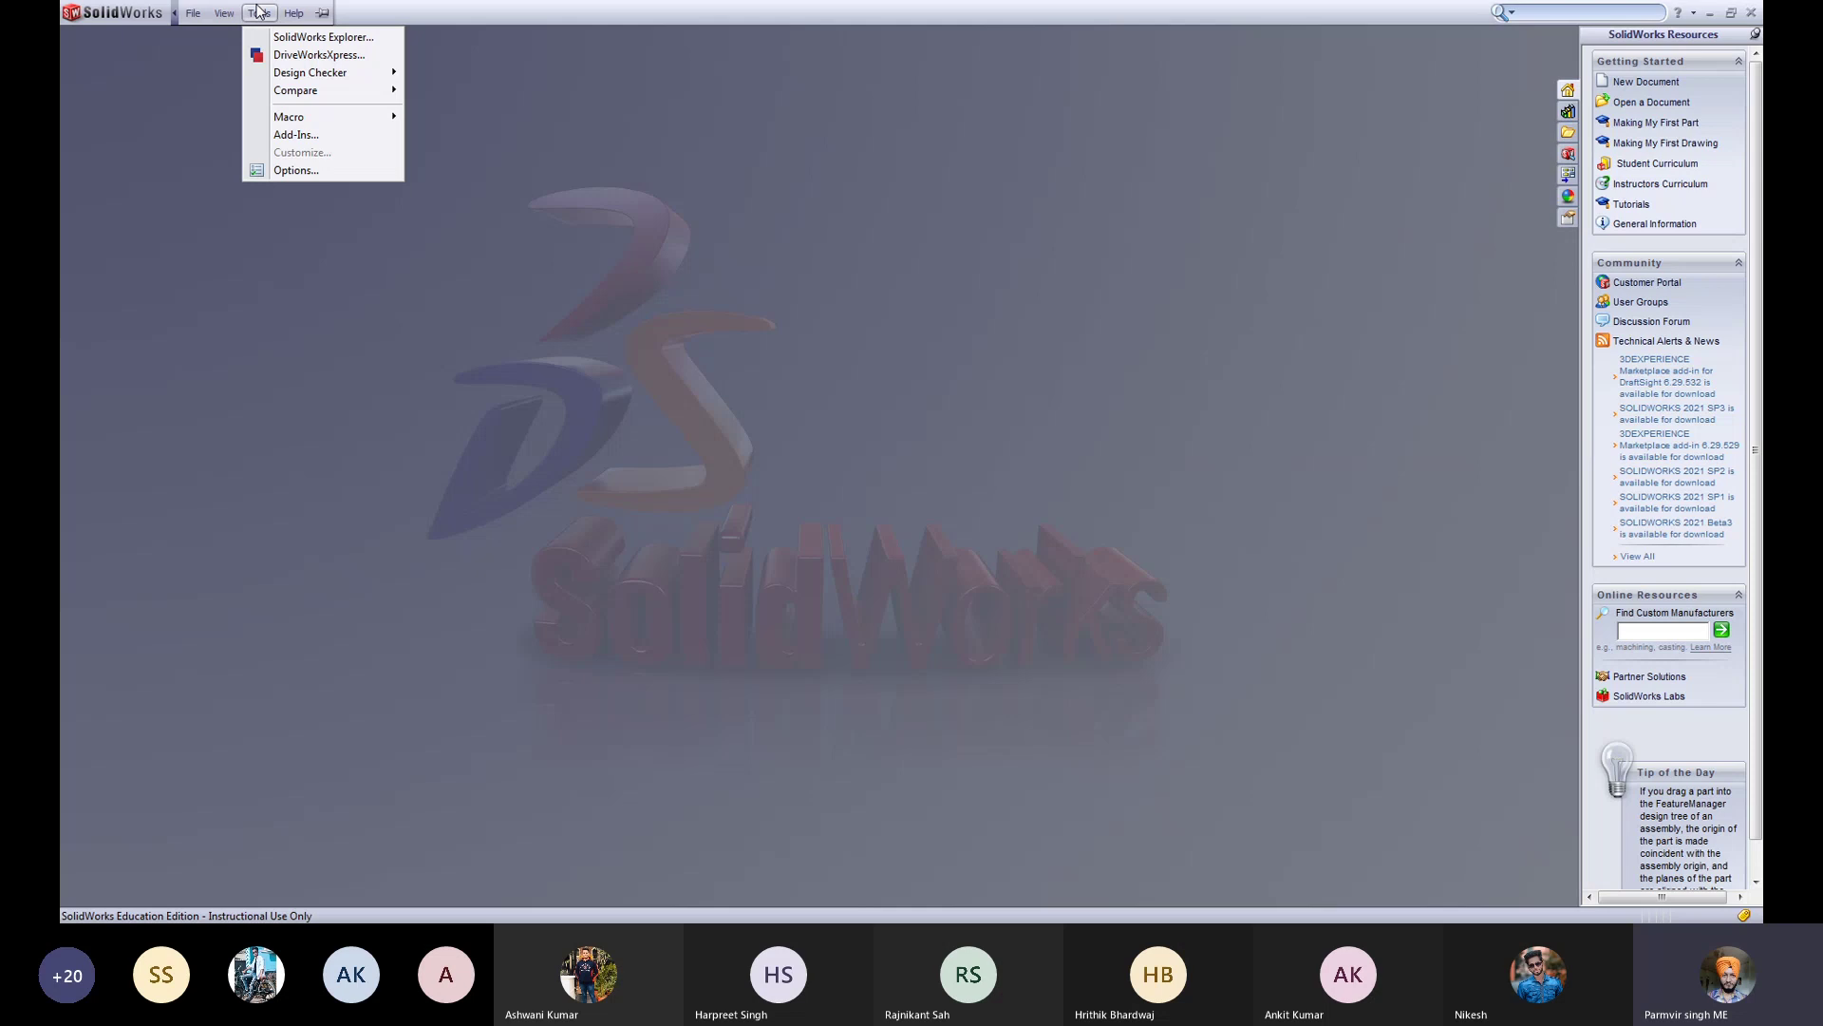
# Step: Review the Help menu's resources, then dismiss it to return to the start screen
pyautogui.click(258, 12)
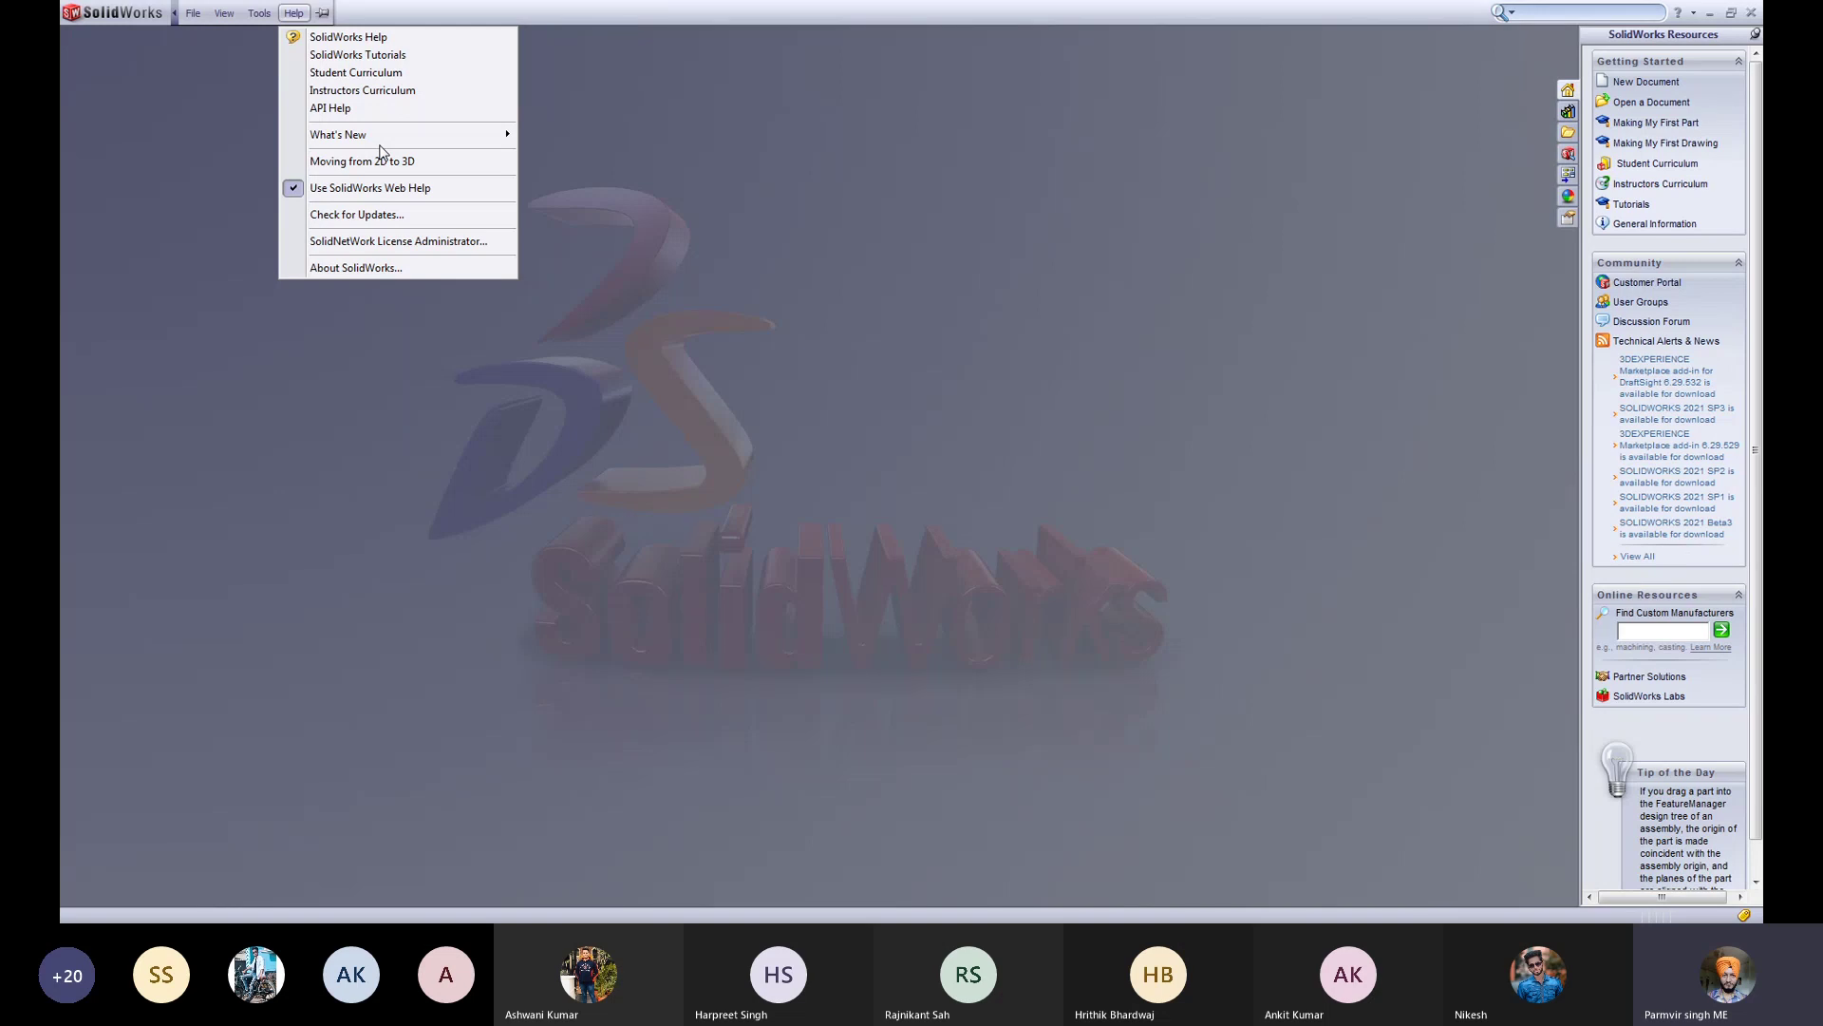
pyautogui.click(356, 240)
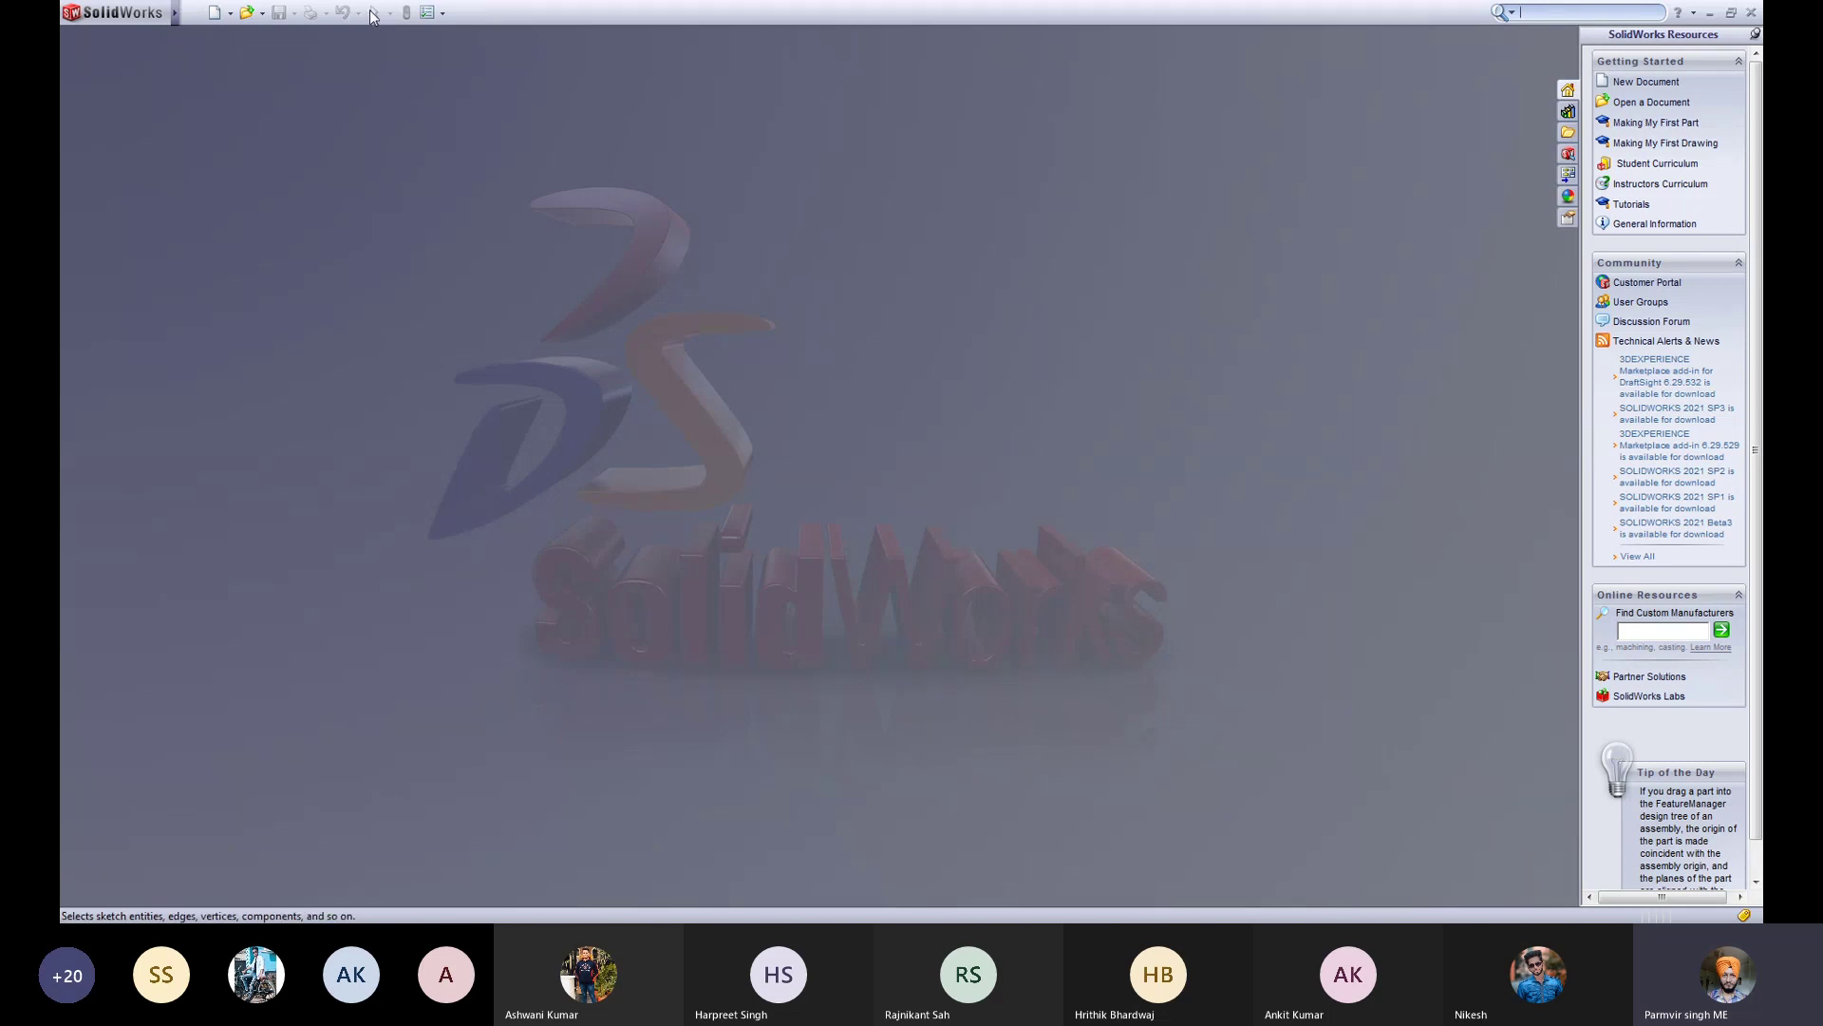
pyautogui.click(442, 12)
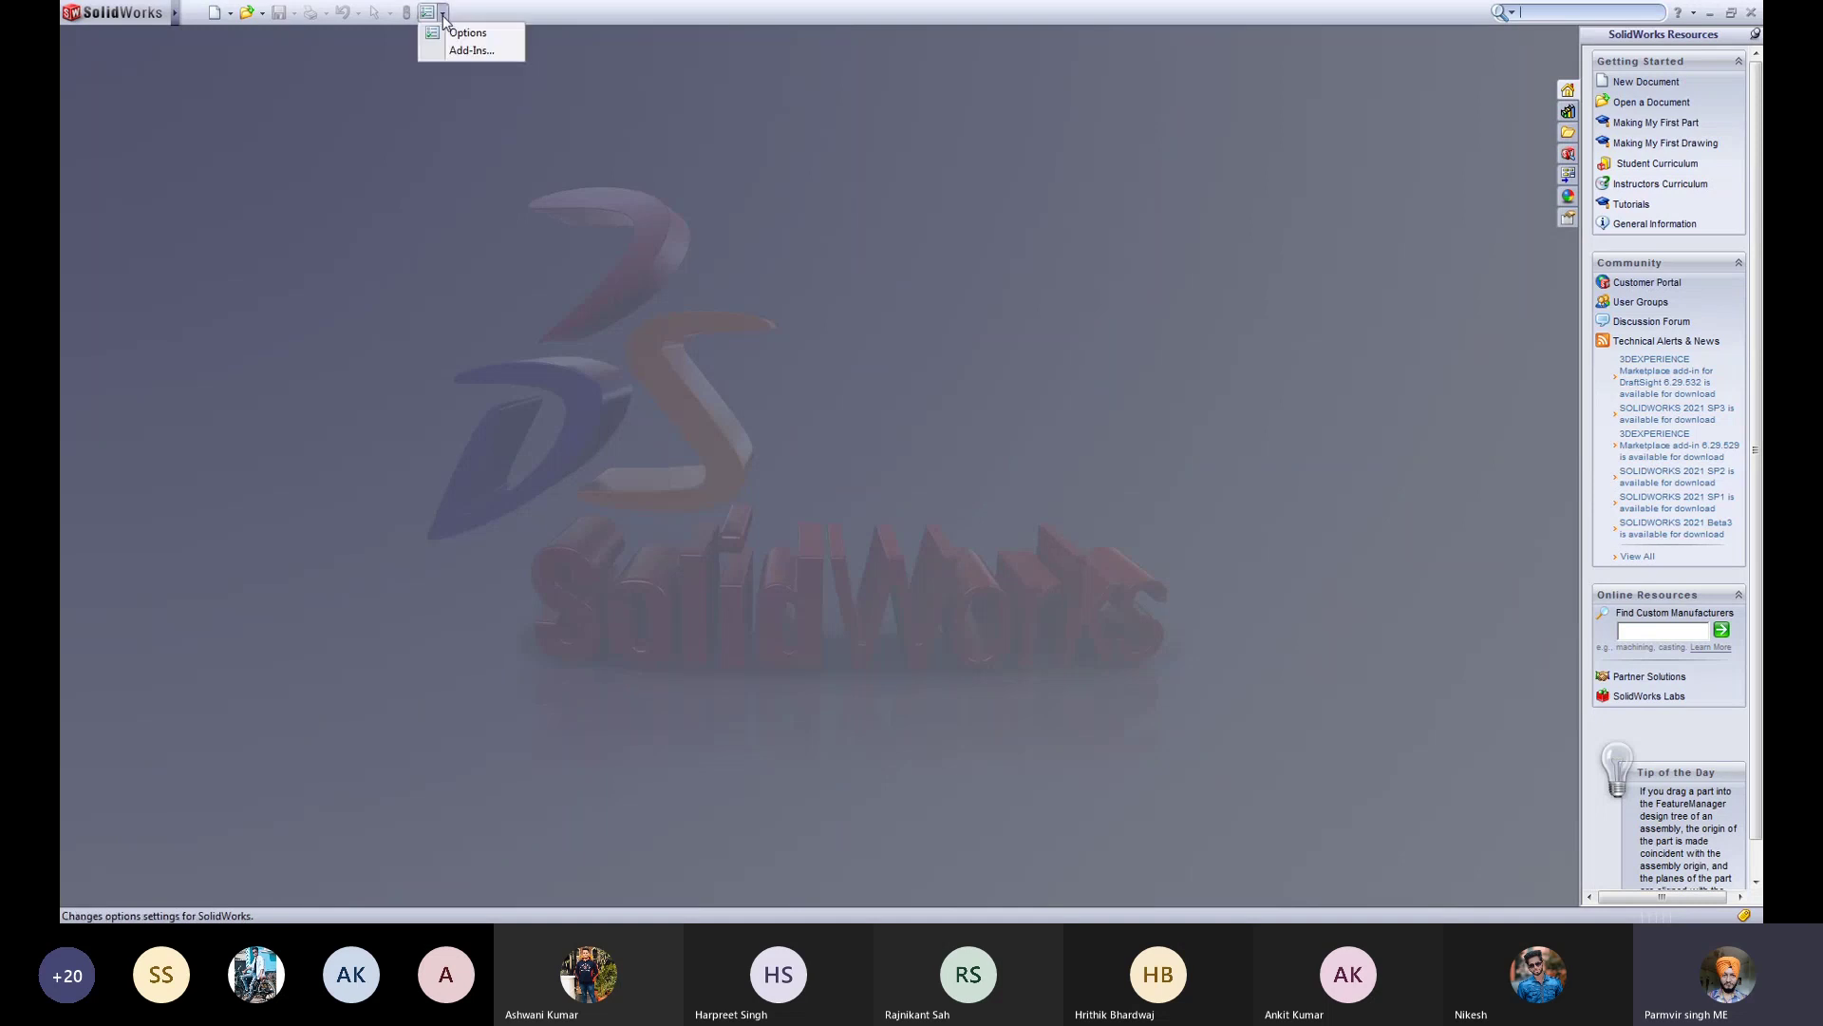
pyautogui.click(551, 9)
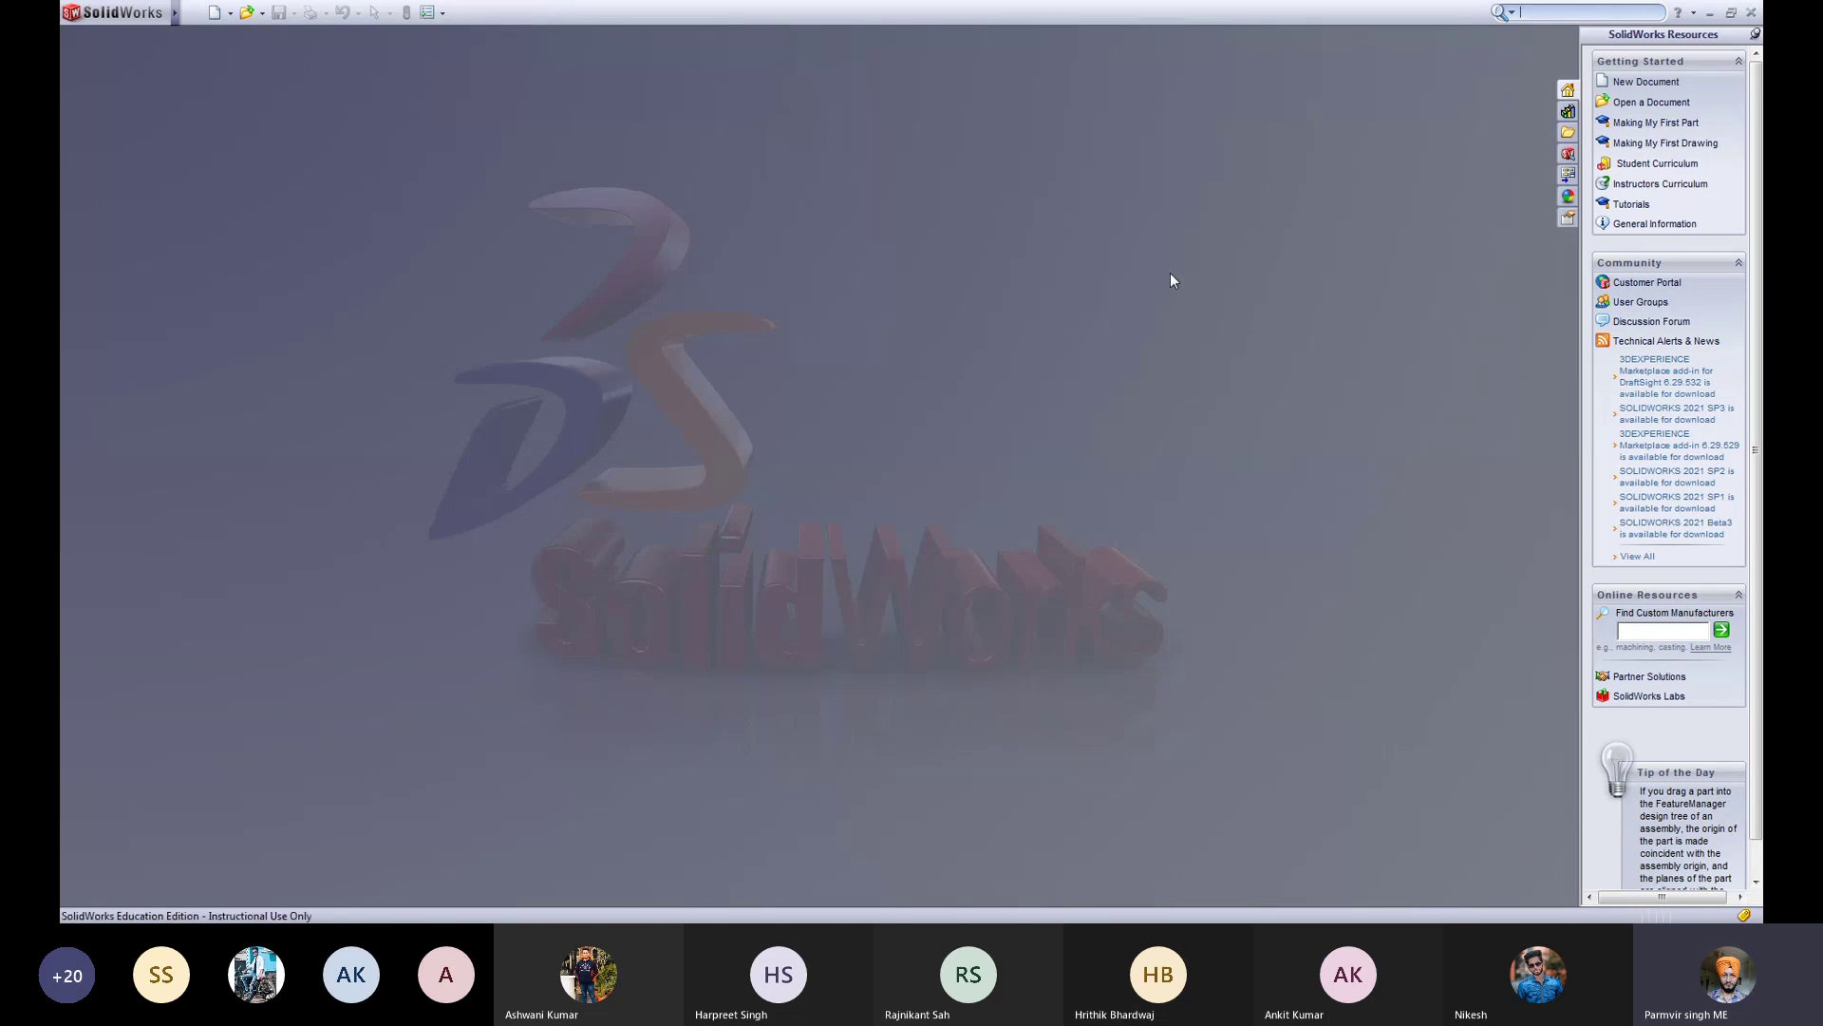
pyautogui.click(1526, 7)
pyautogui.moveTo(1755, 751); pyautogui.dragTo(1751, 788)
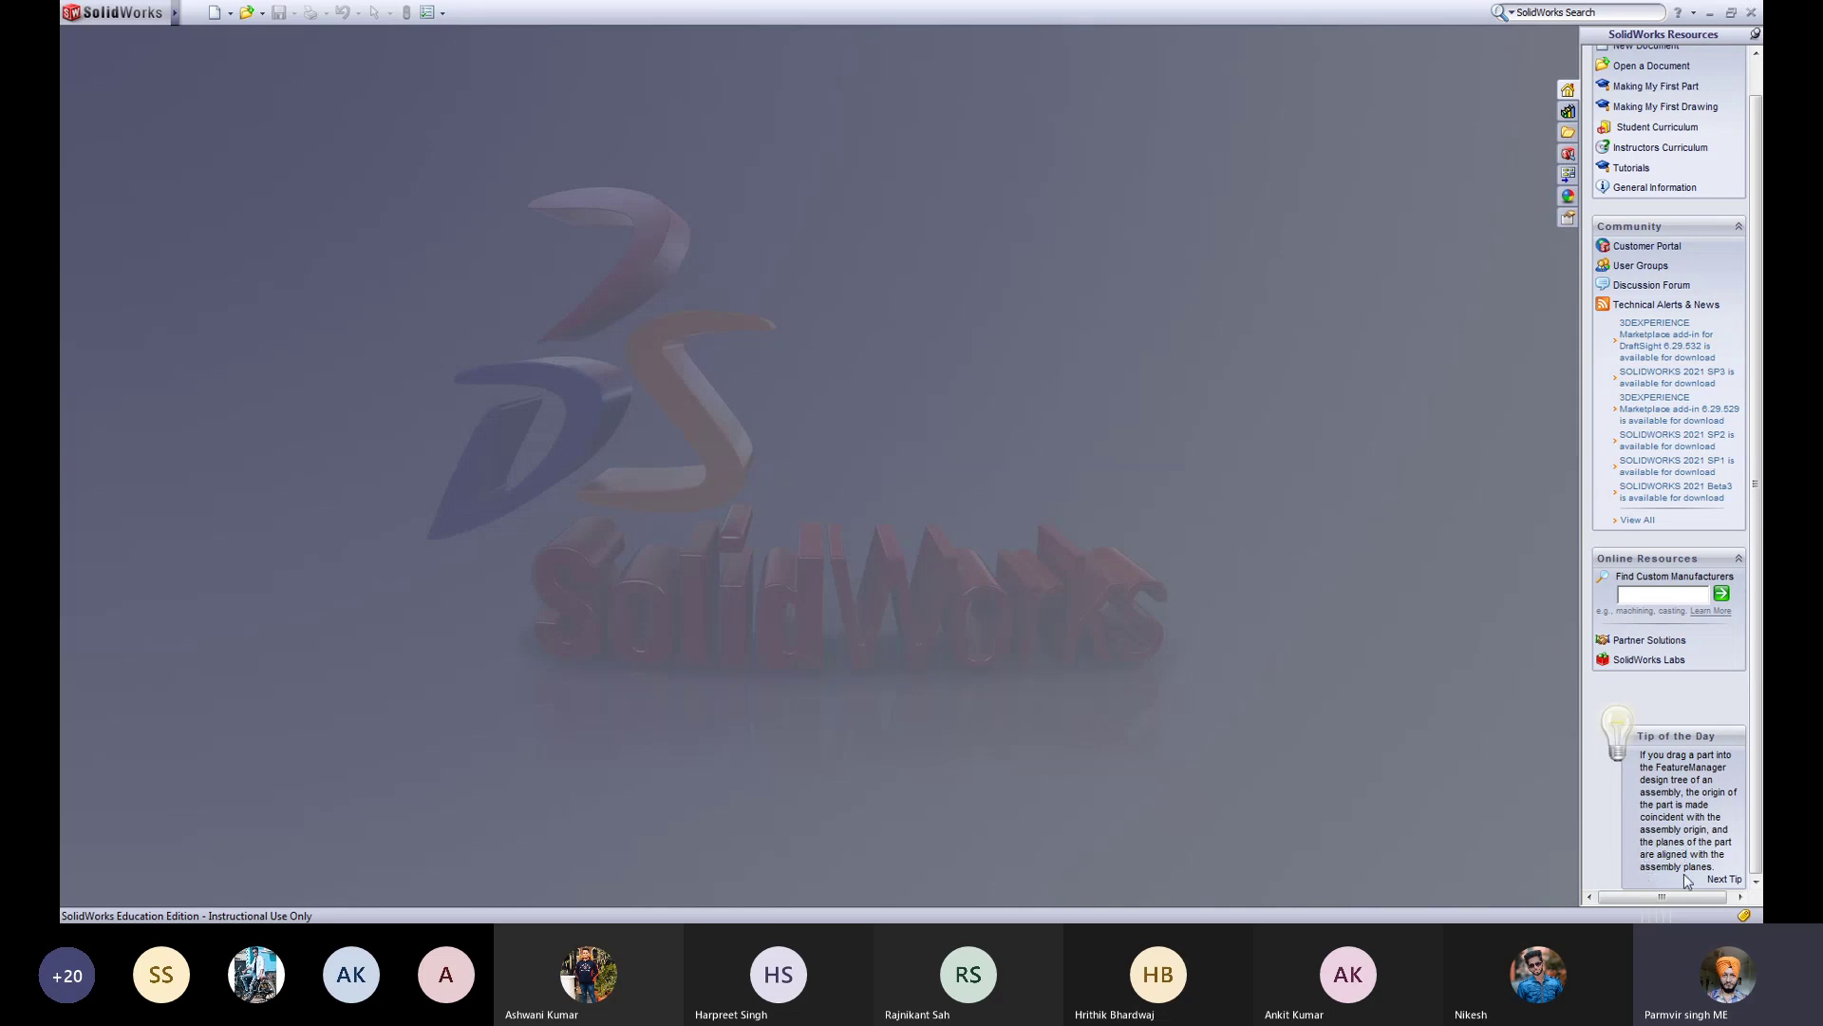
# Step: Advance the Tip of the Day to the tip on copying sketches between lofting profiles
pyautogui.click(1731, 886)
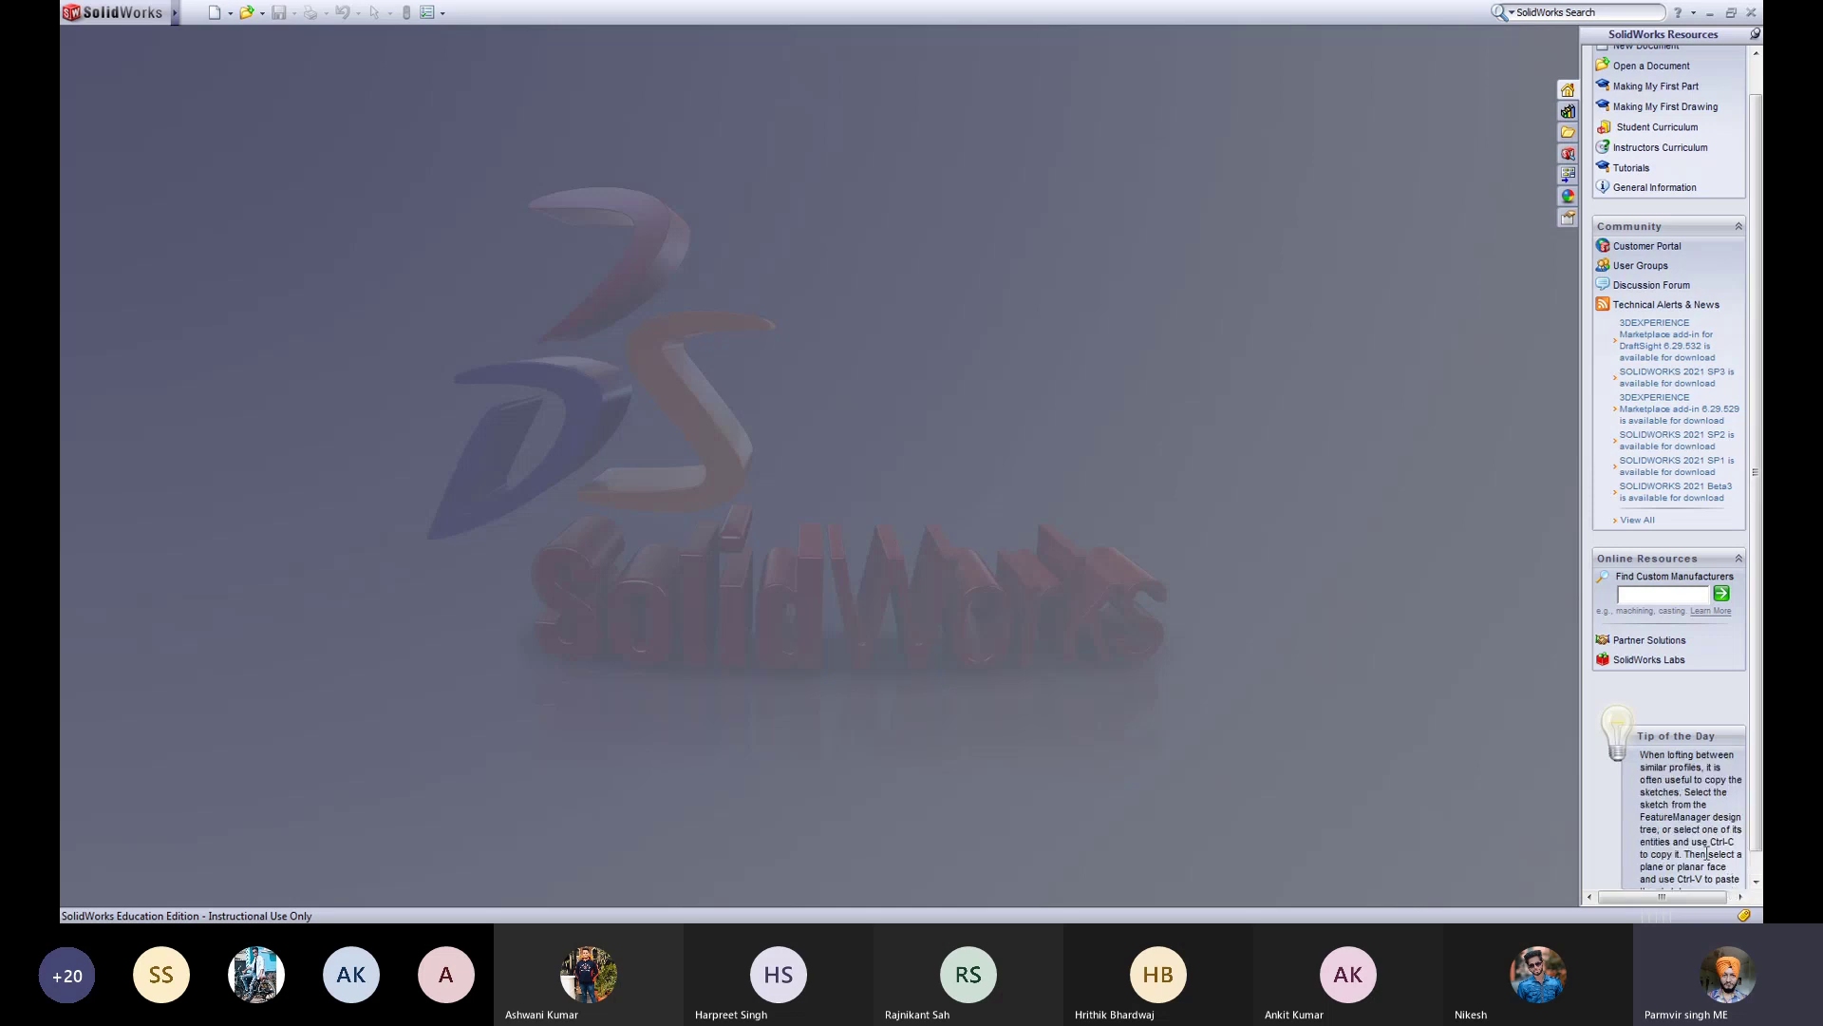
pyautogui.scroll(-1, 1684, 803)
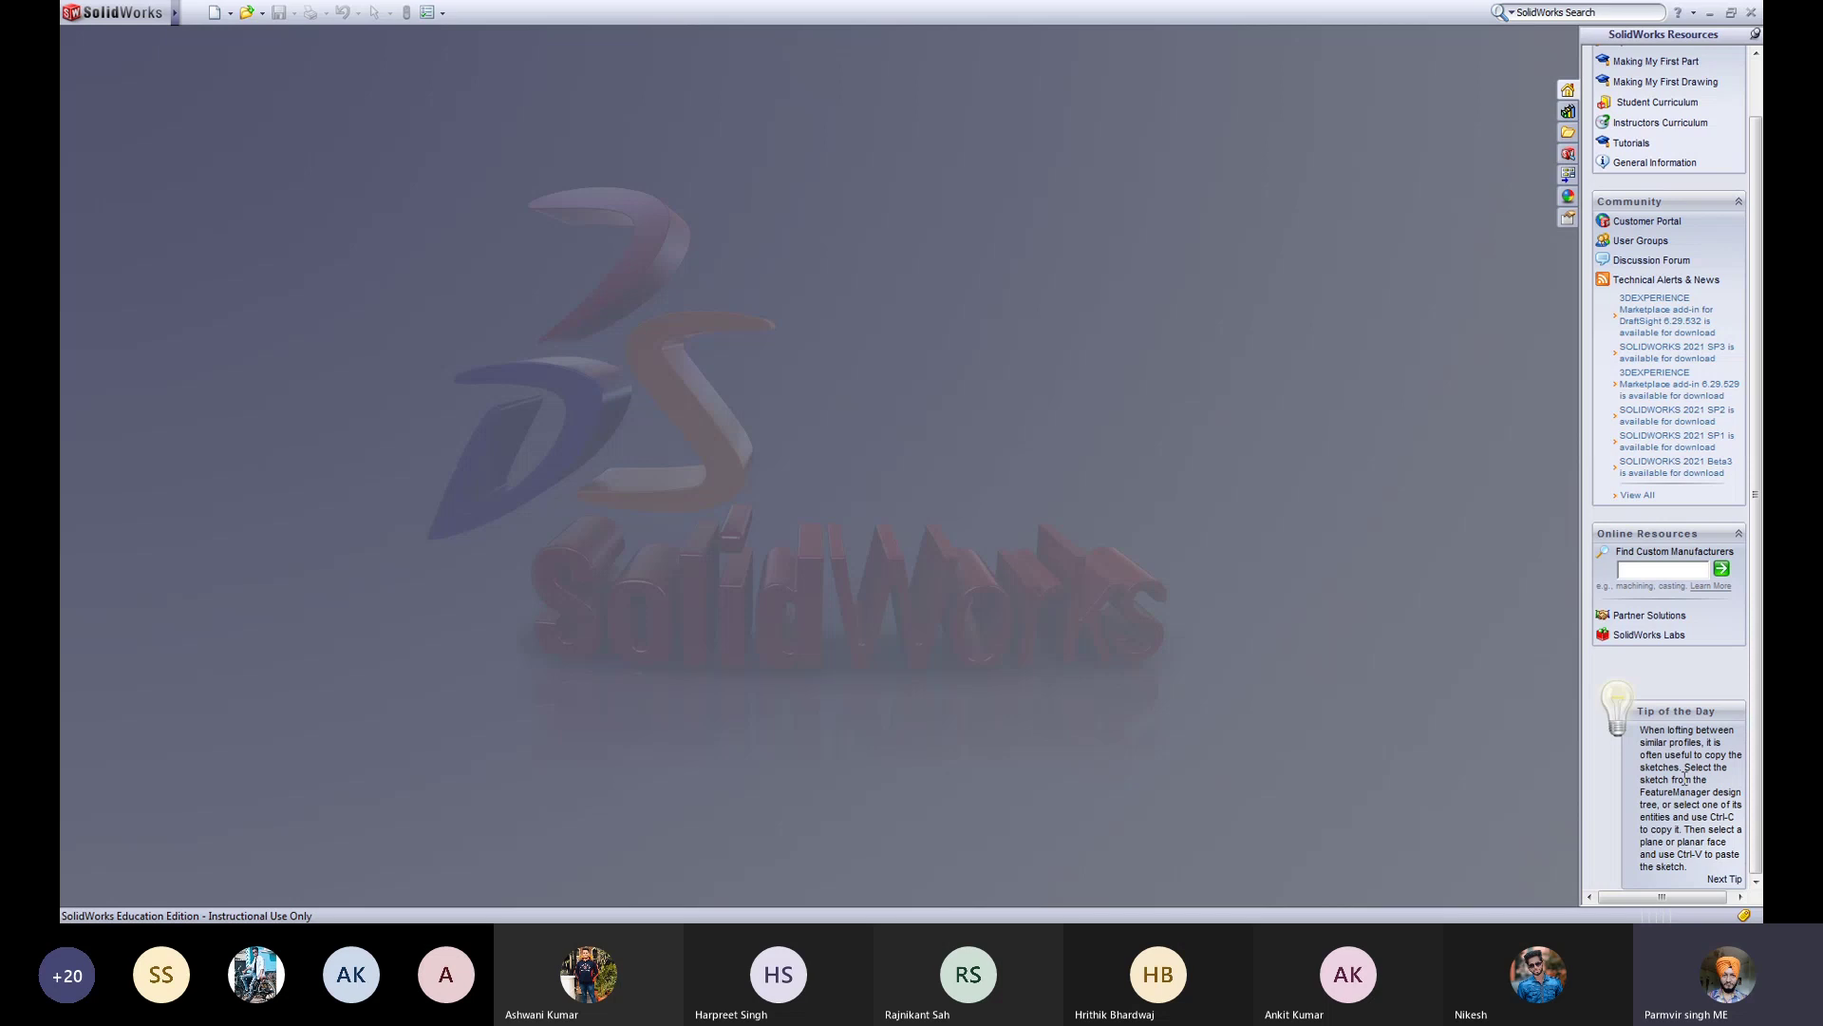
pyautogui.scroll(3, 1677, 774)
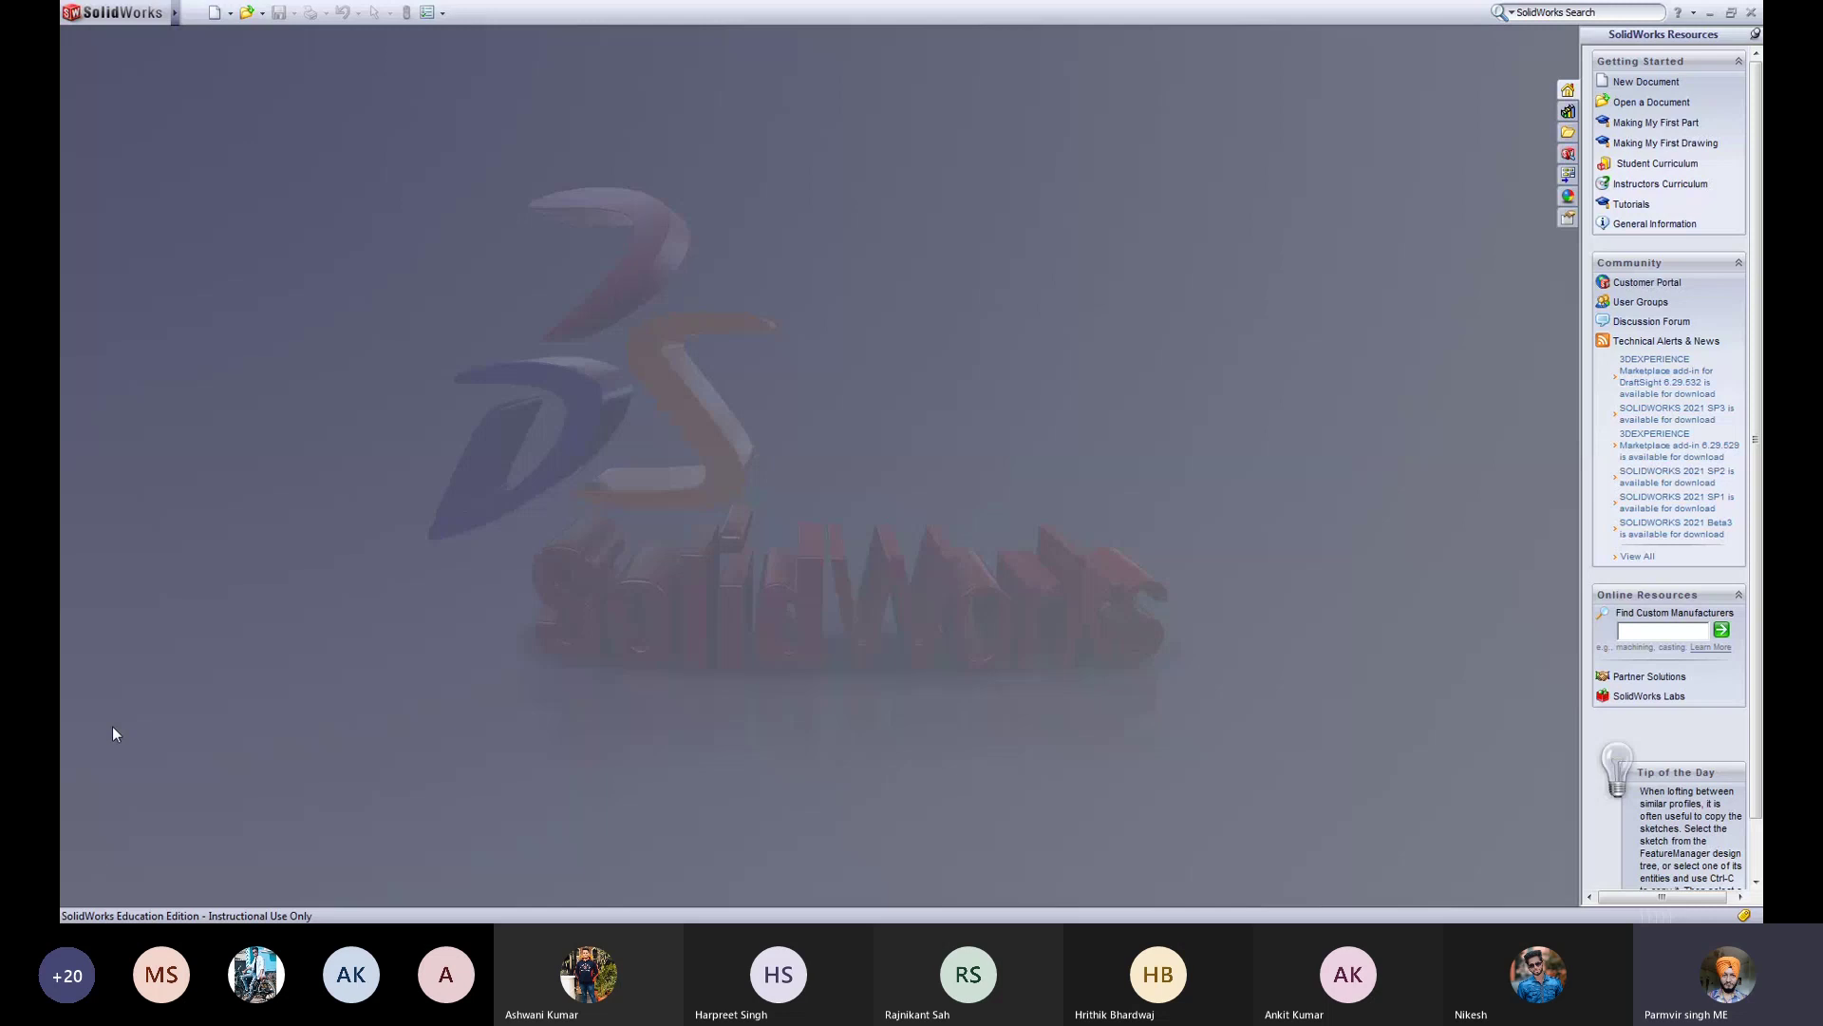
# Step: Start a new document from the File menu to get the Part, Assembly, Drawing choice
pyautogui.click(195, 13)
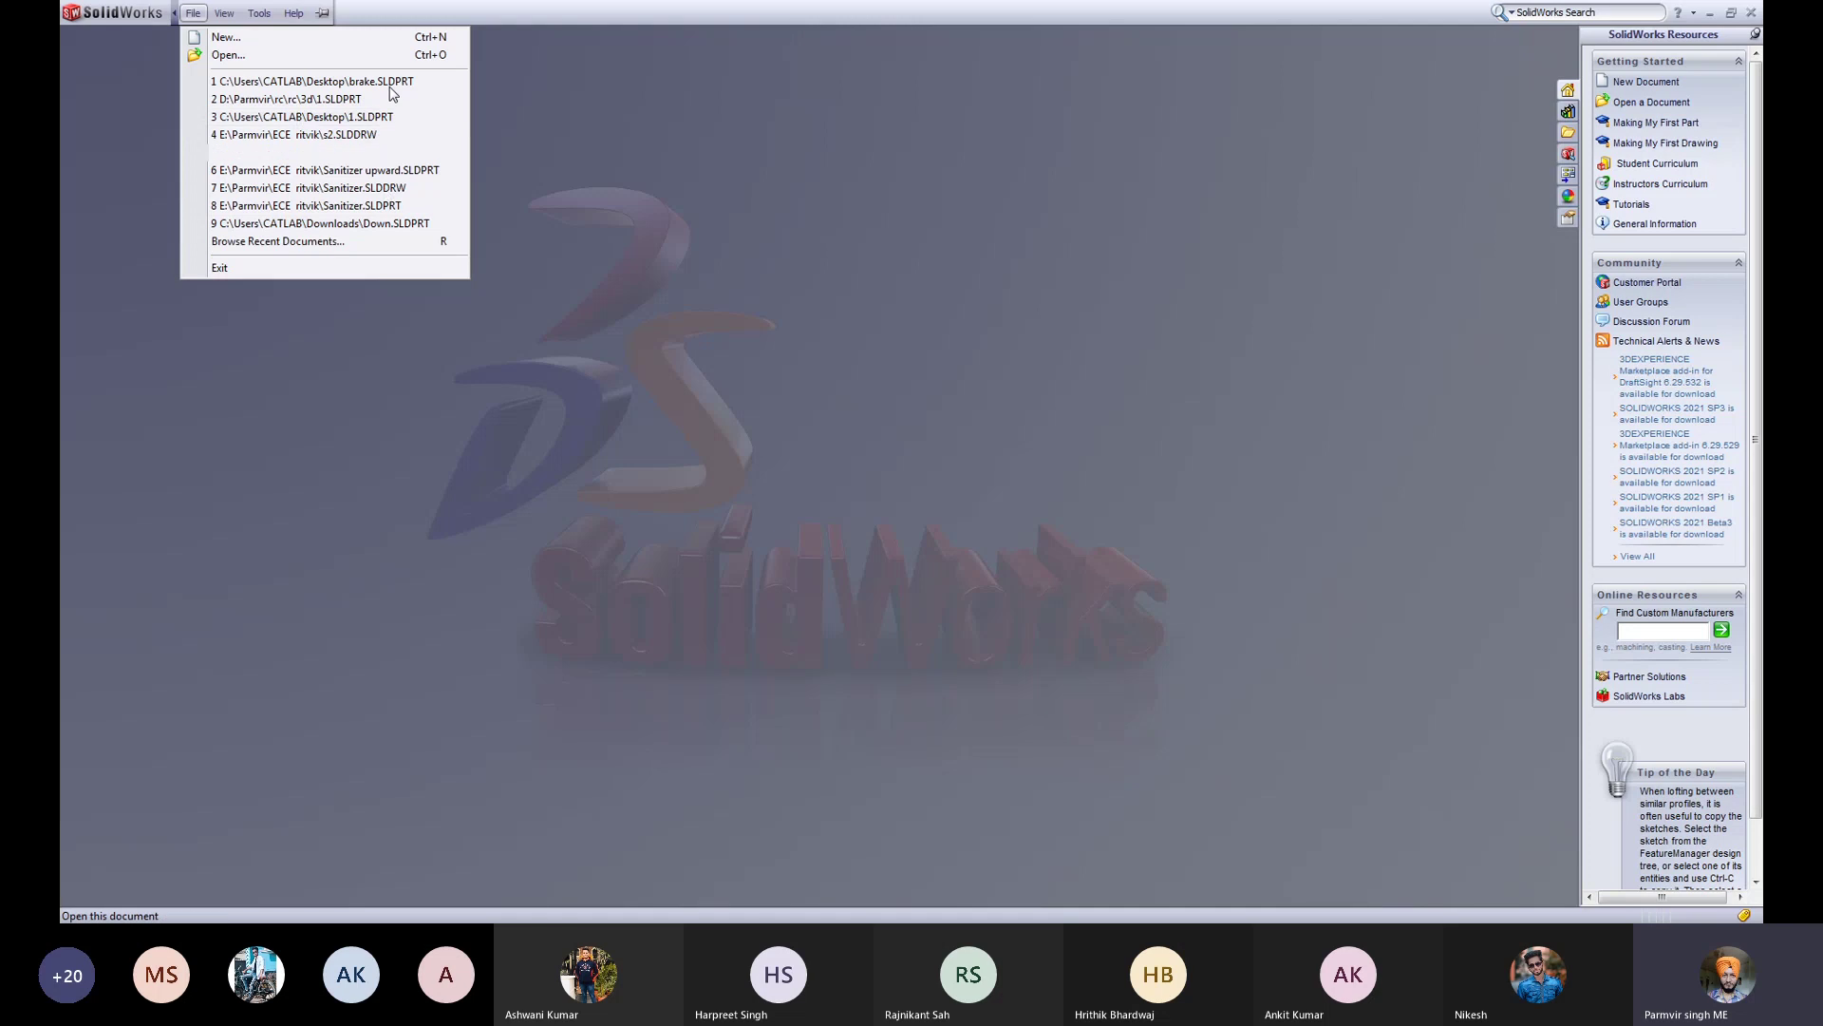
pyautogui.click(225, 37)
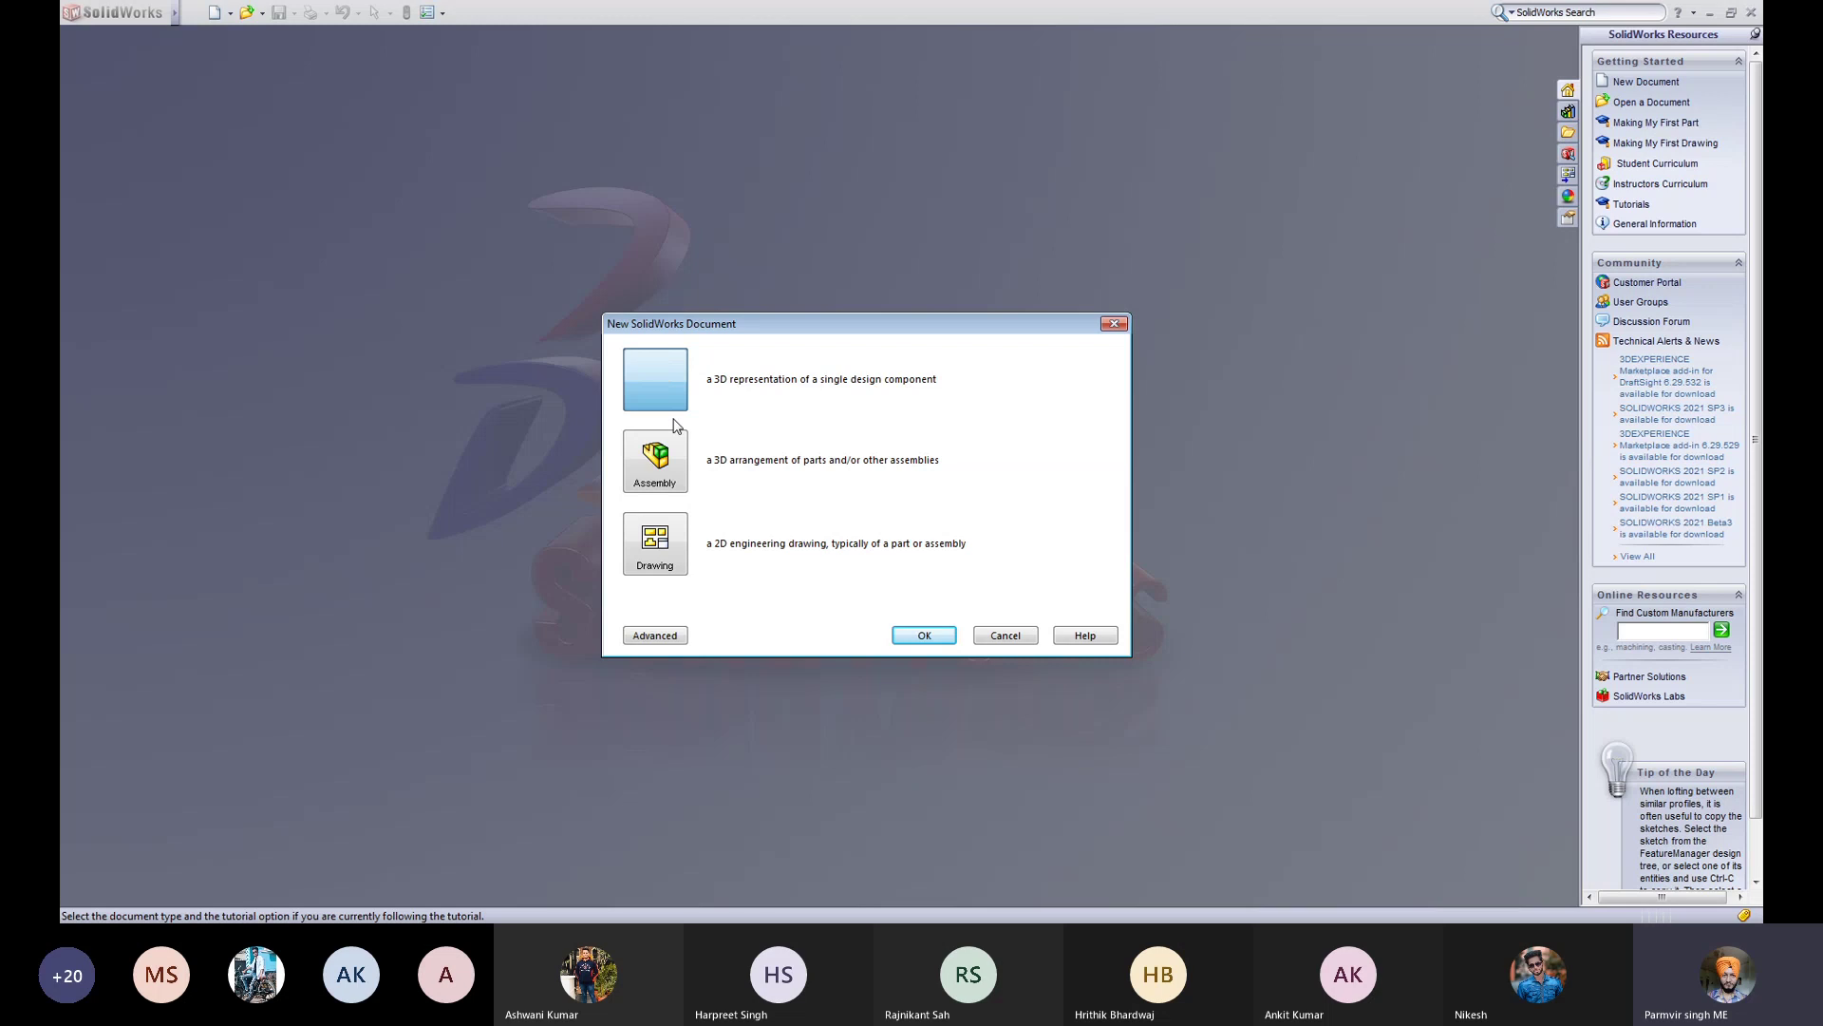
# Step: Preview the Assembly, Drawing and advanced tutorial templates, then create a new Part, Part1
pyautogui.click(669, 454)
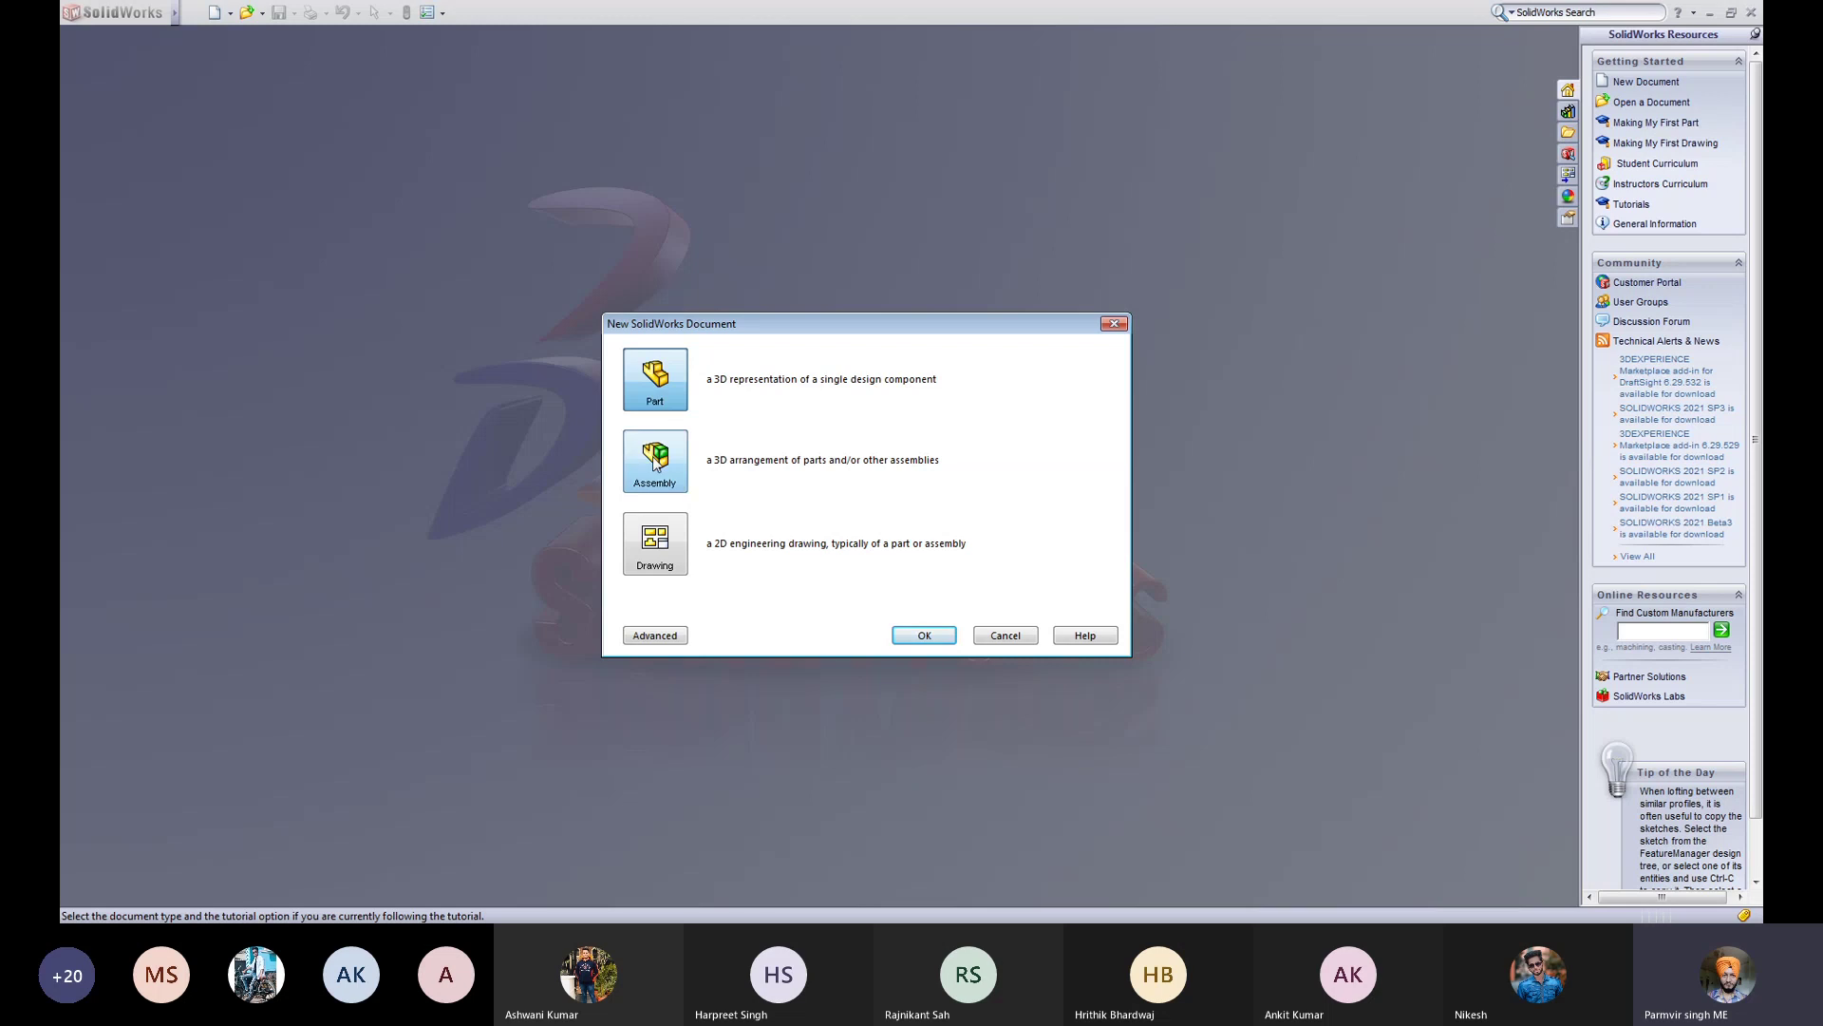
pyautogui.click(655, 560)
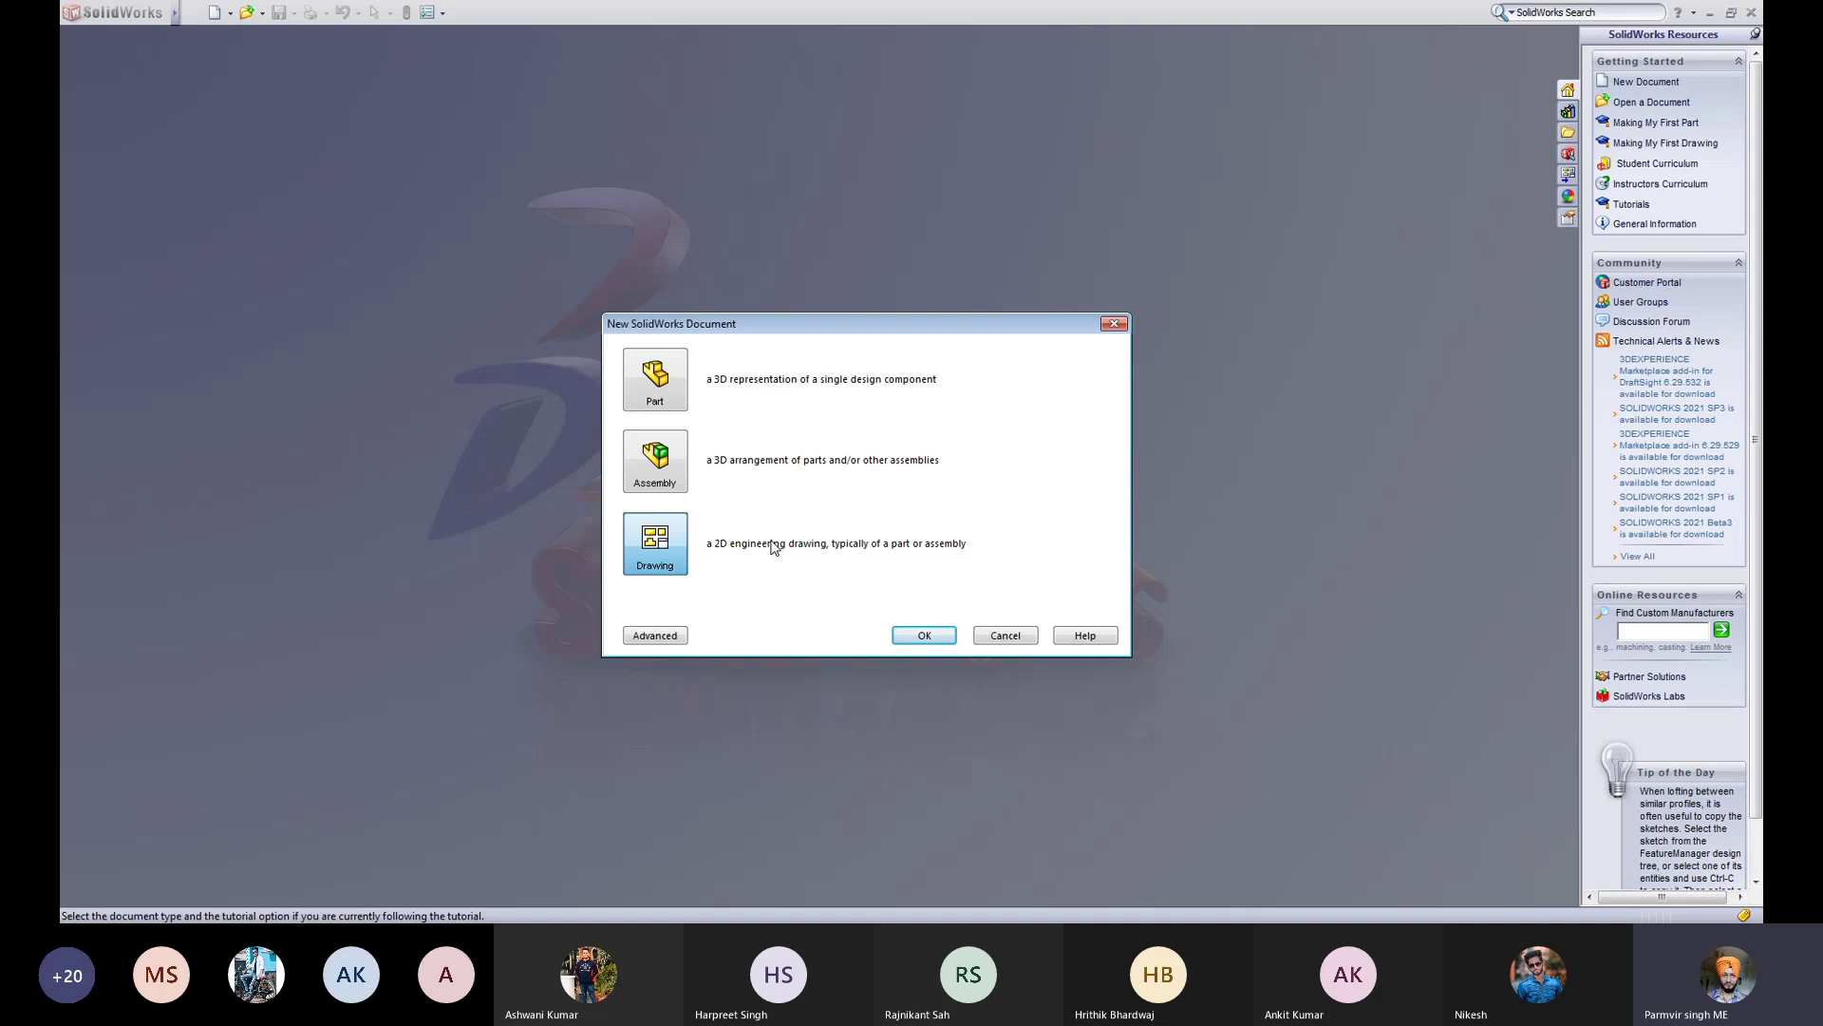
pyautogui.click(676, 638)
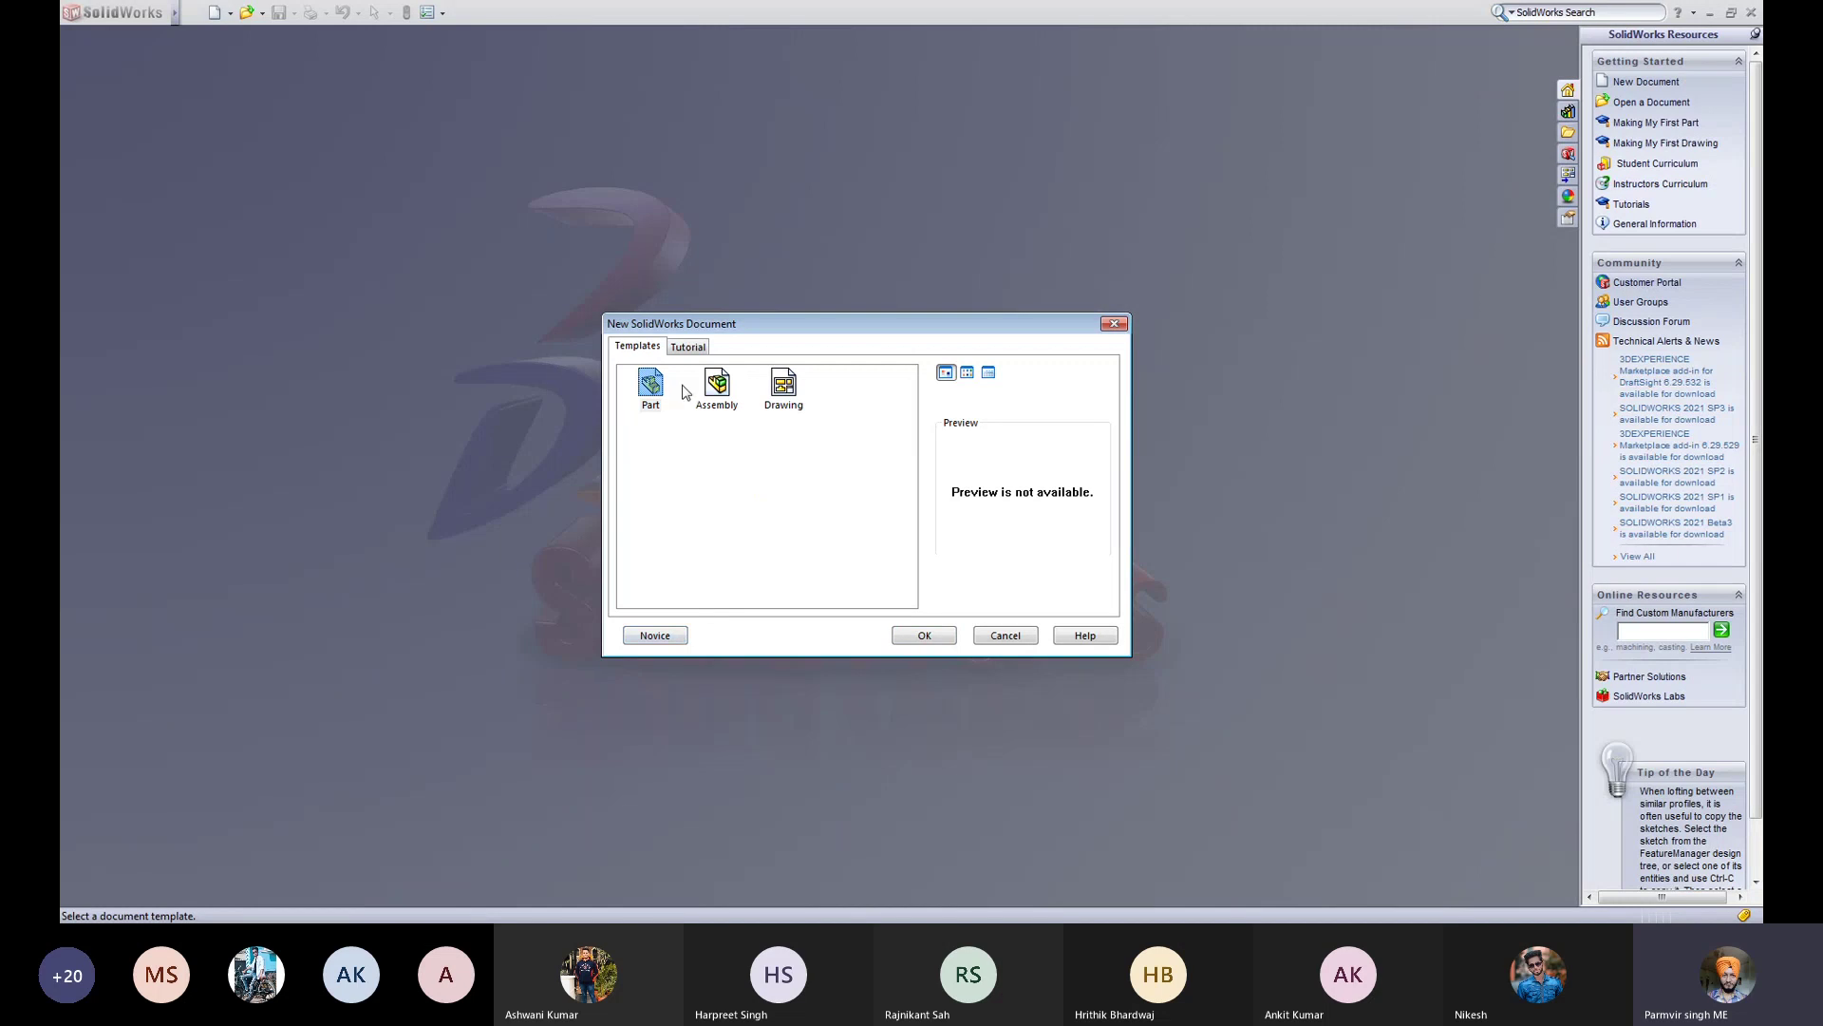
pyautogui.click(688, 350)
pyautogui.click(625, 349)
pyautogui.click(656, 635)
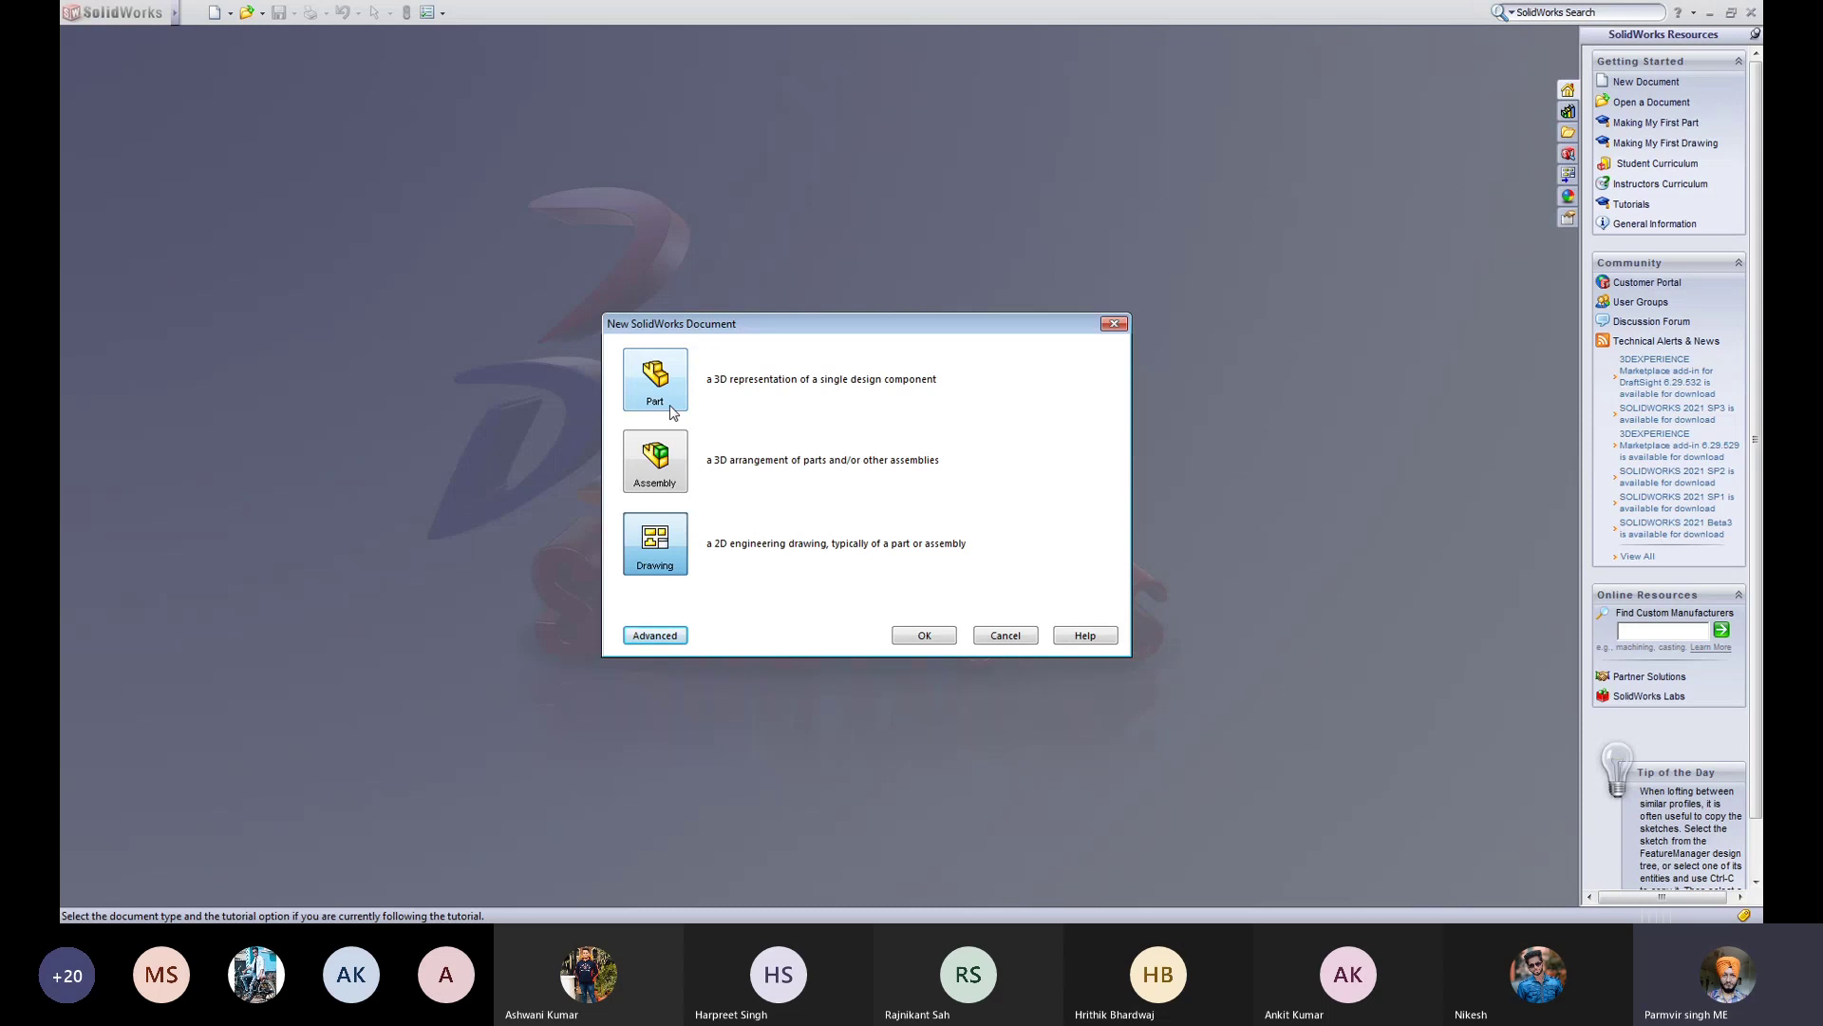
pyautogui.click(672, 408)
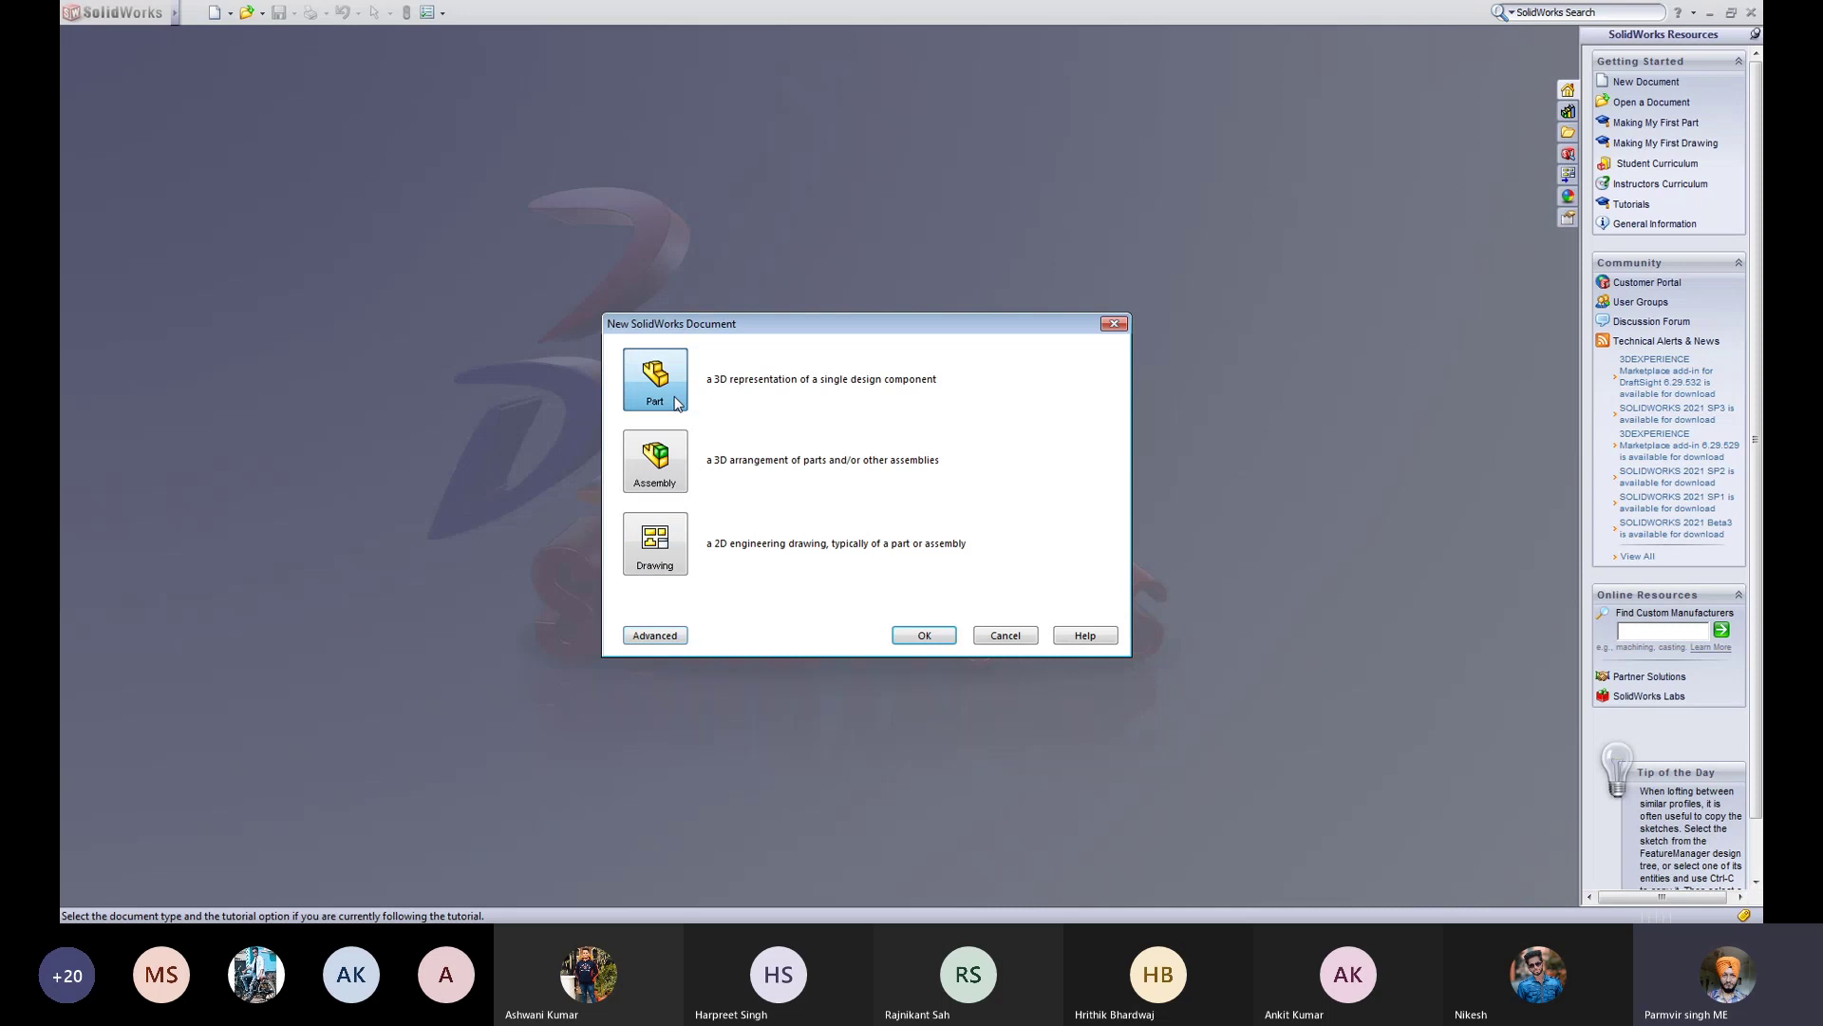
pyautogui.click(920, 641)
pyautogui.click(920, 641)
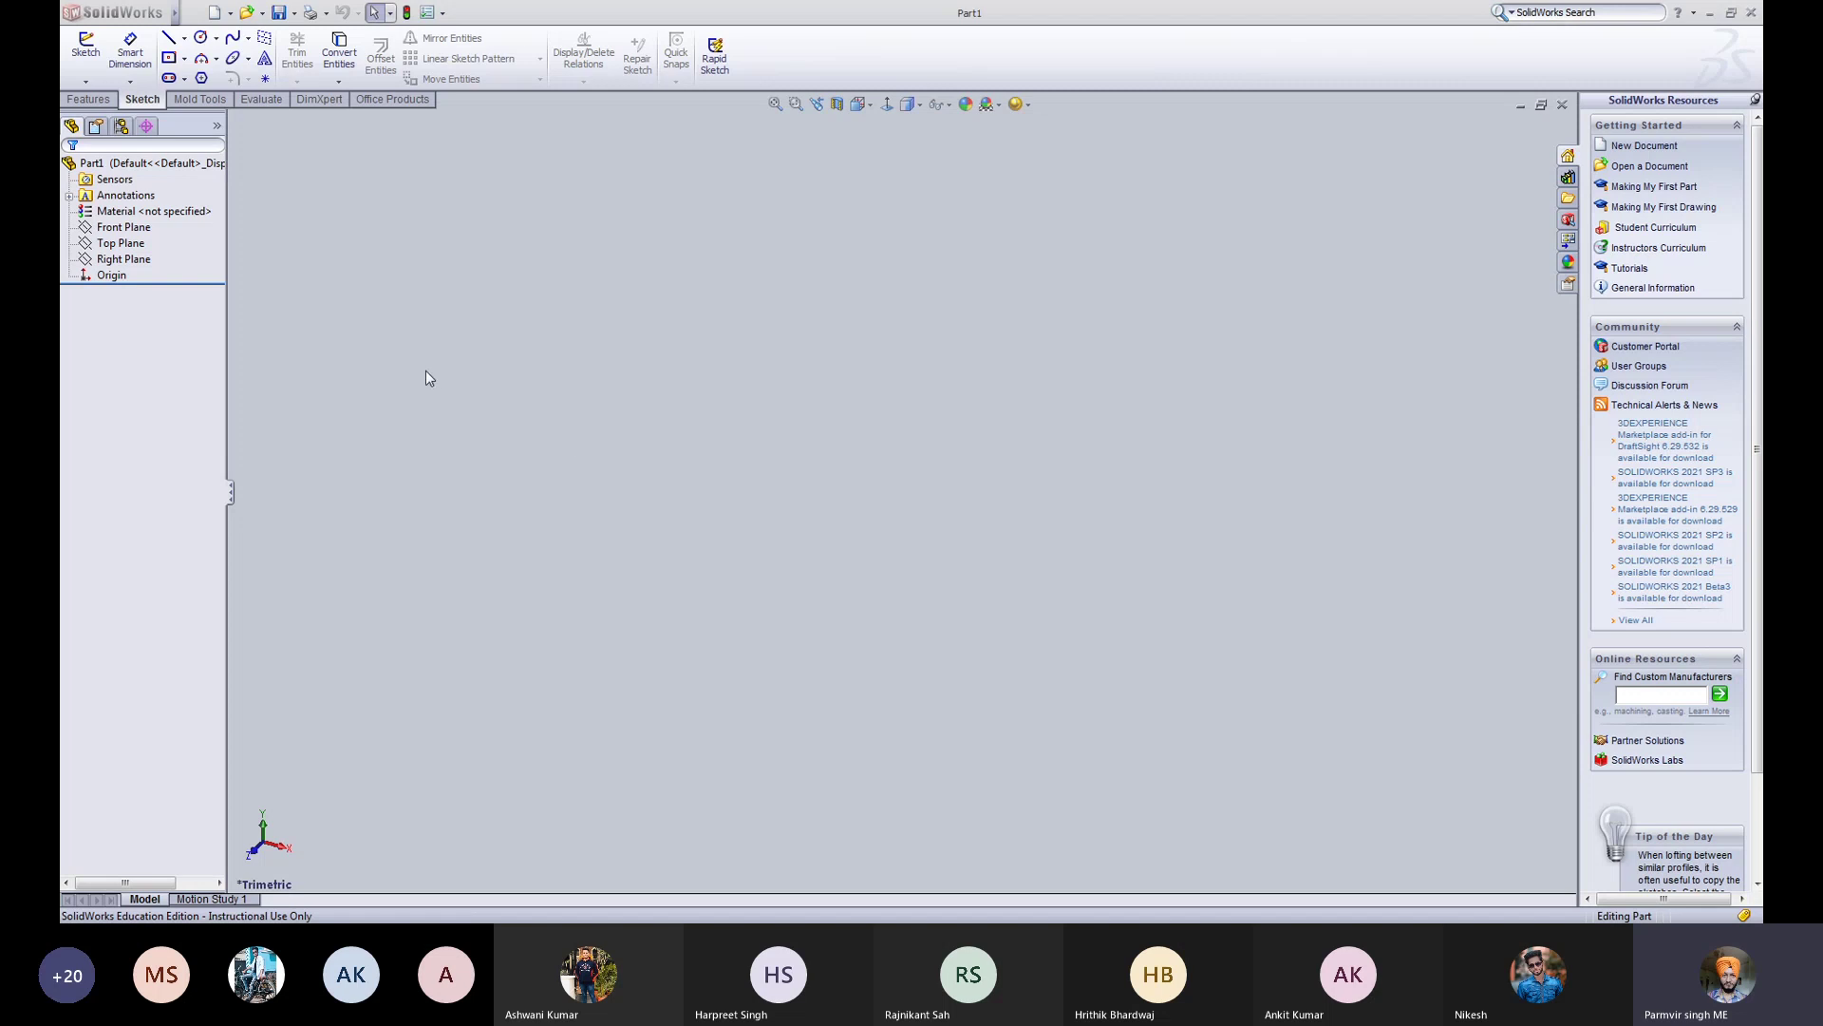
pyautogui.click(89, 100)
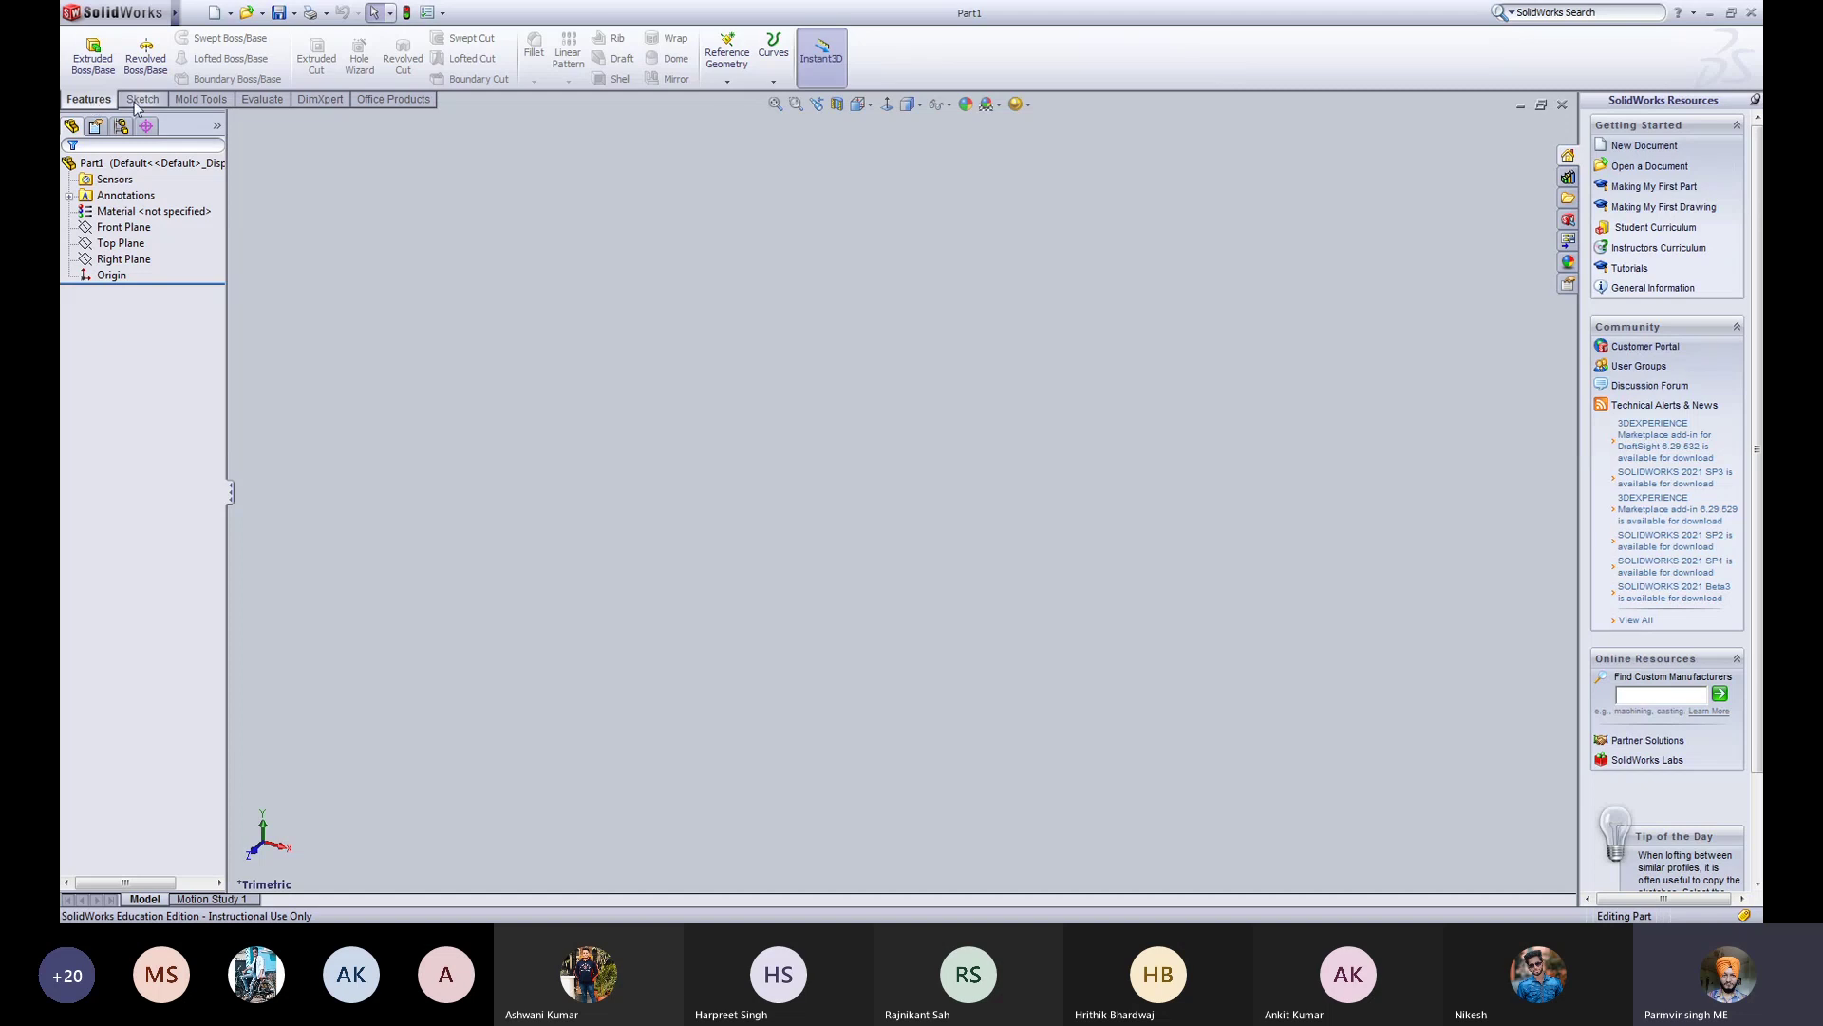
pyautogui.click(137, 103)
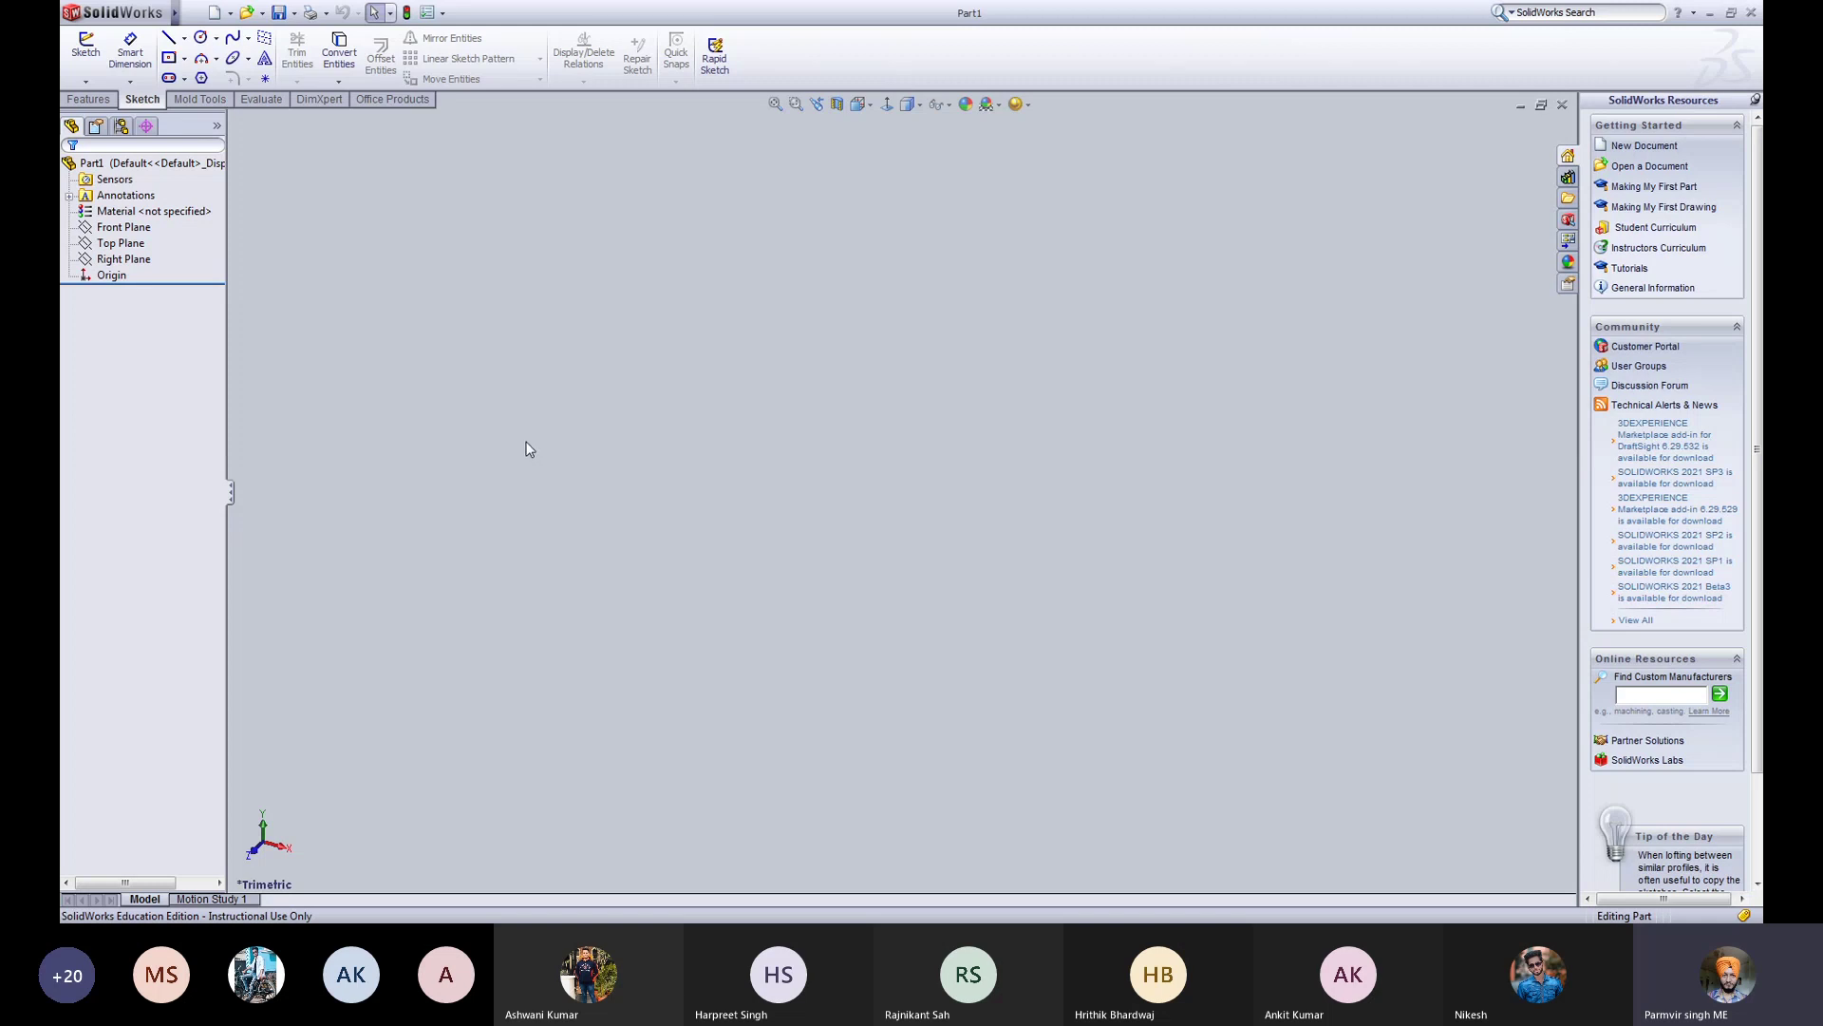
pyautogui.rightClick(391, 103)
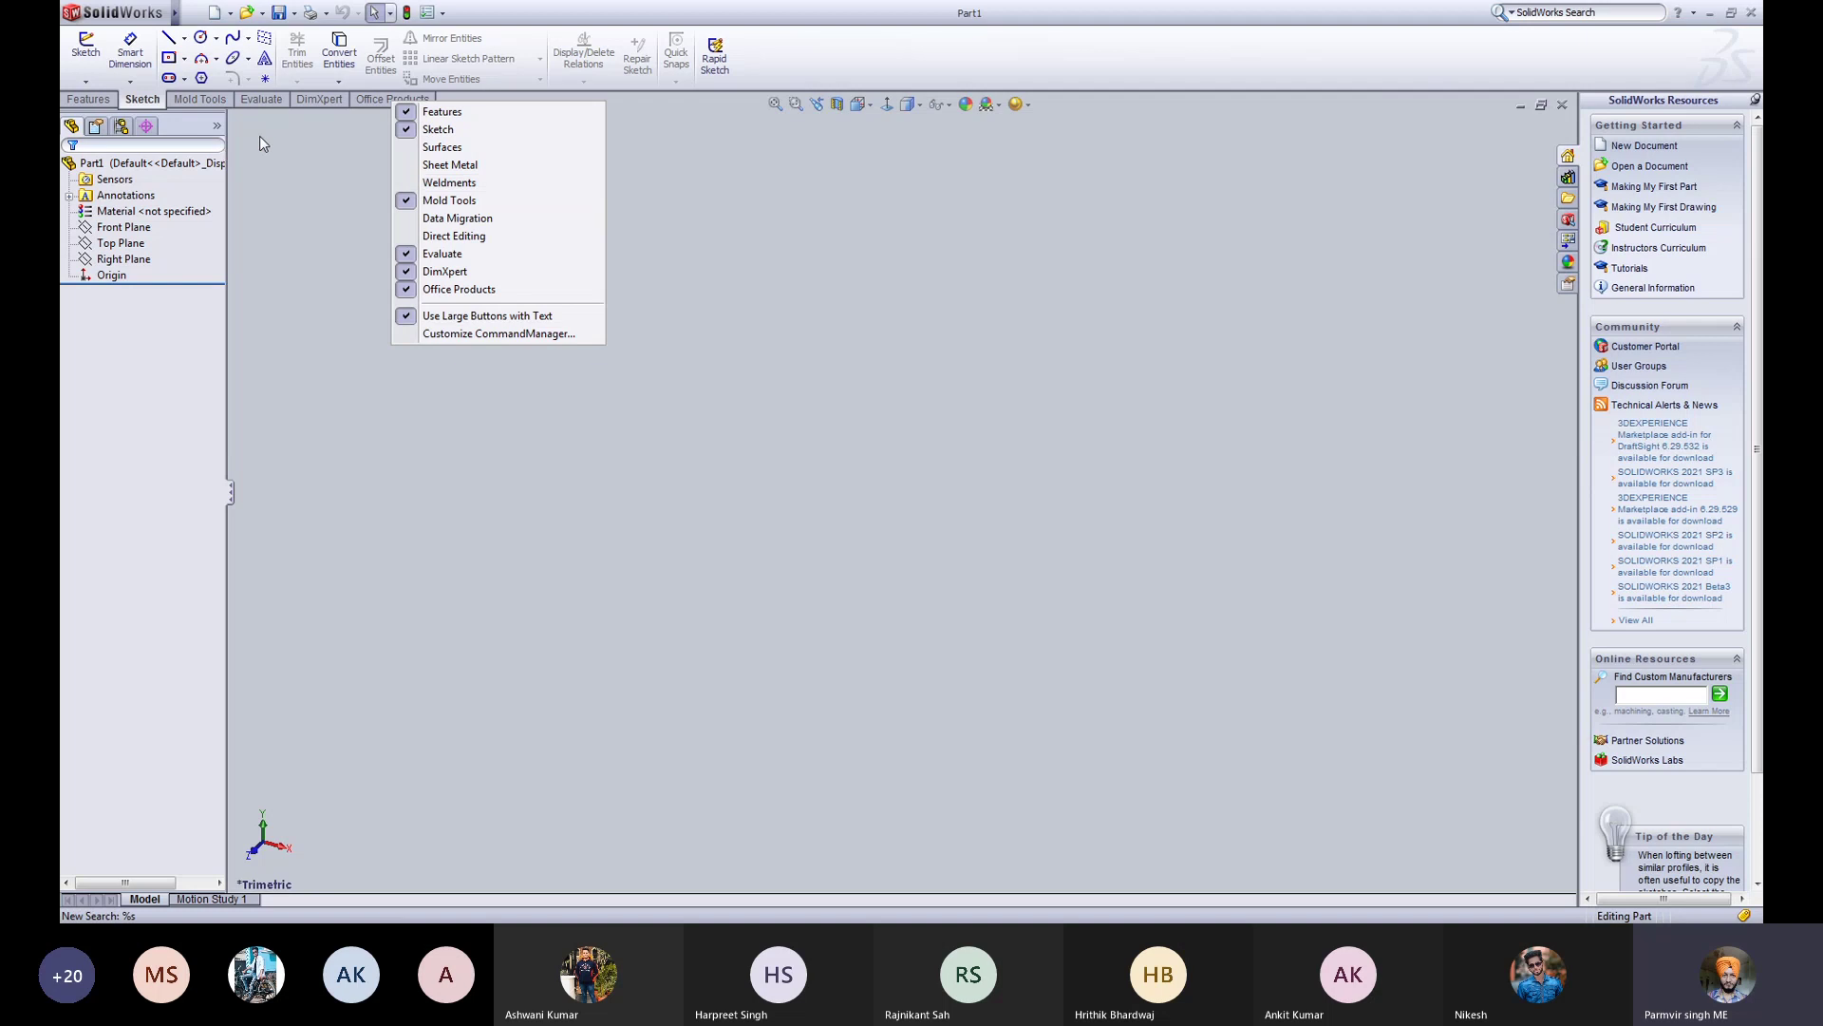
pyautogui.click(289, 159)
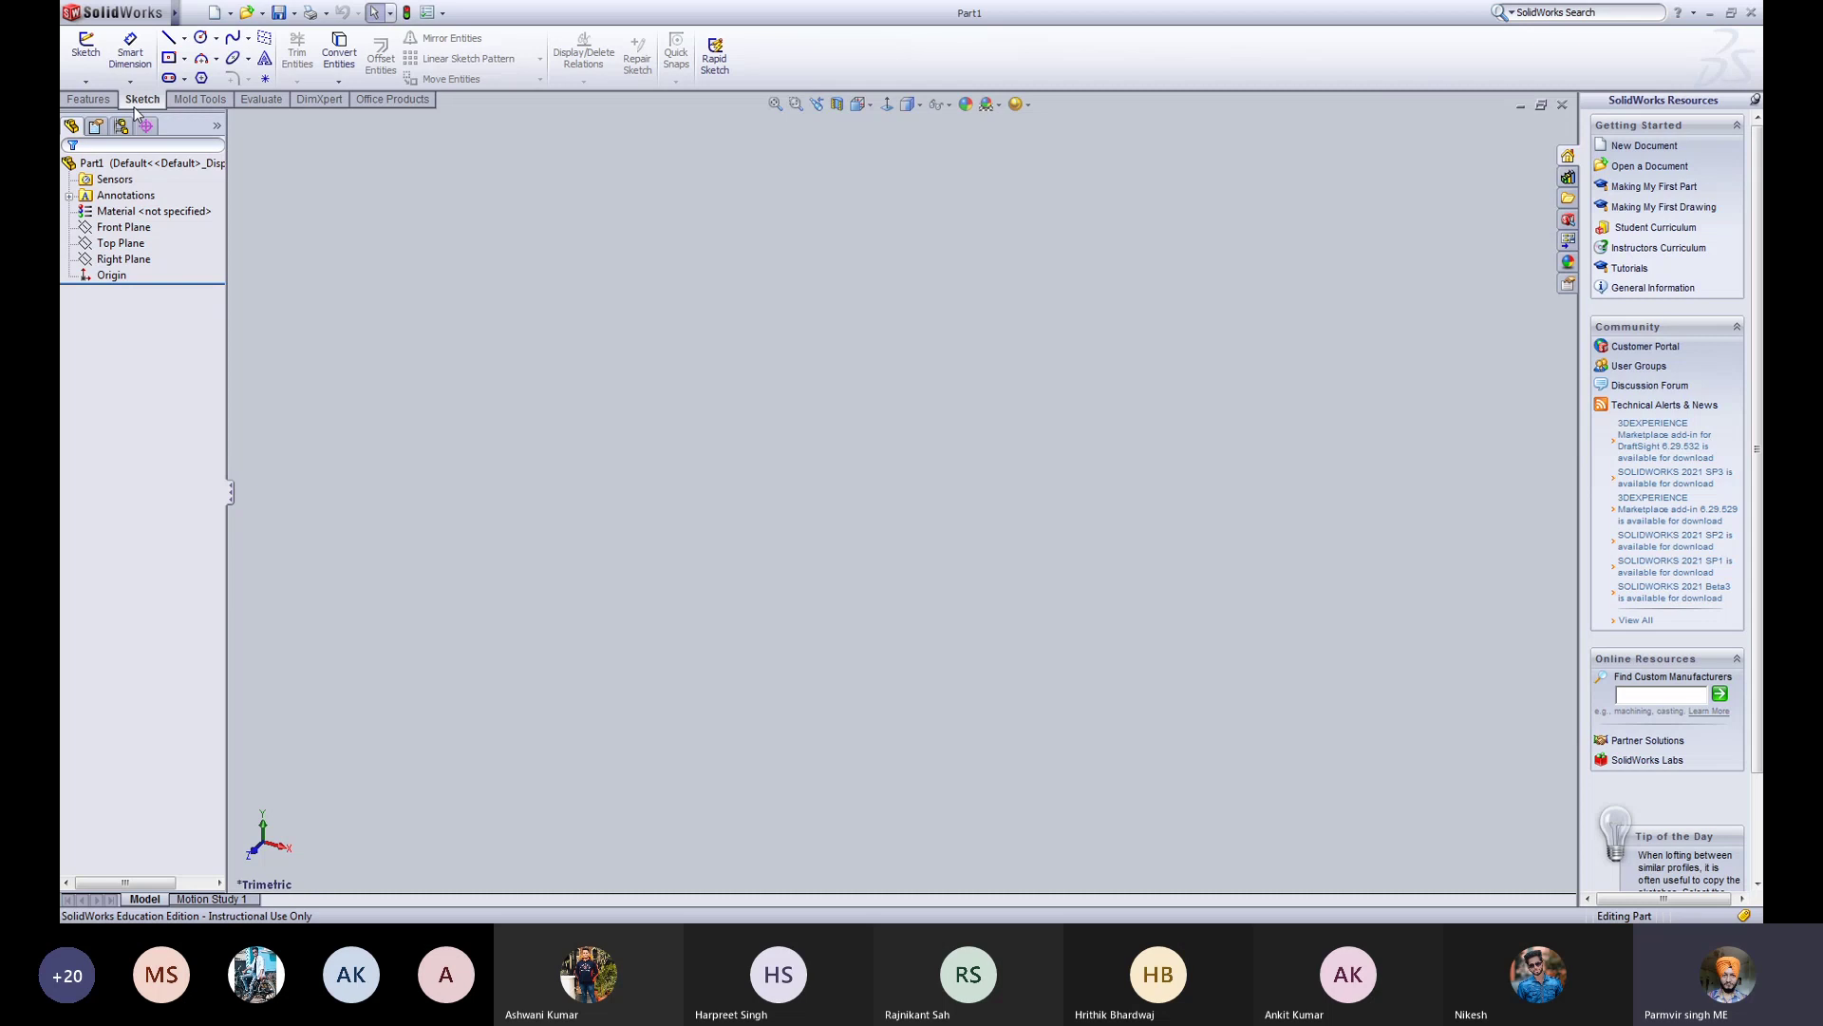
# Step: Look over the 2D/3D sketch choices and Intersection Curve option, then show the file commands
pyautogui.click(89, 82)
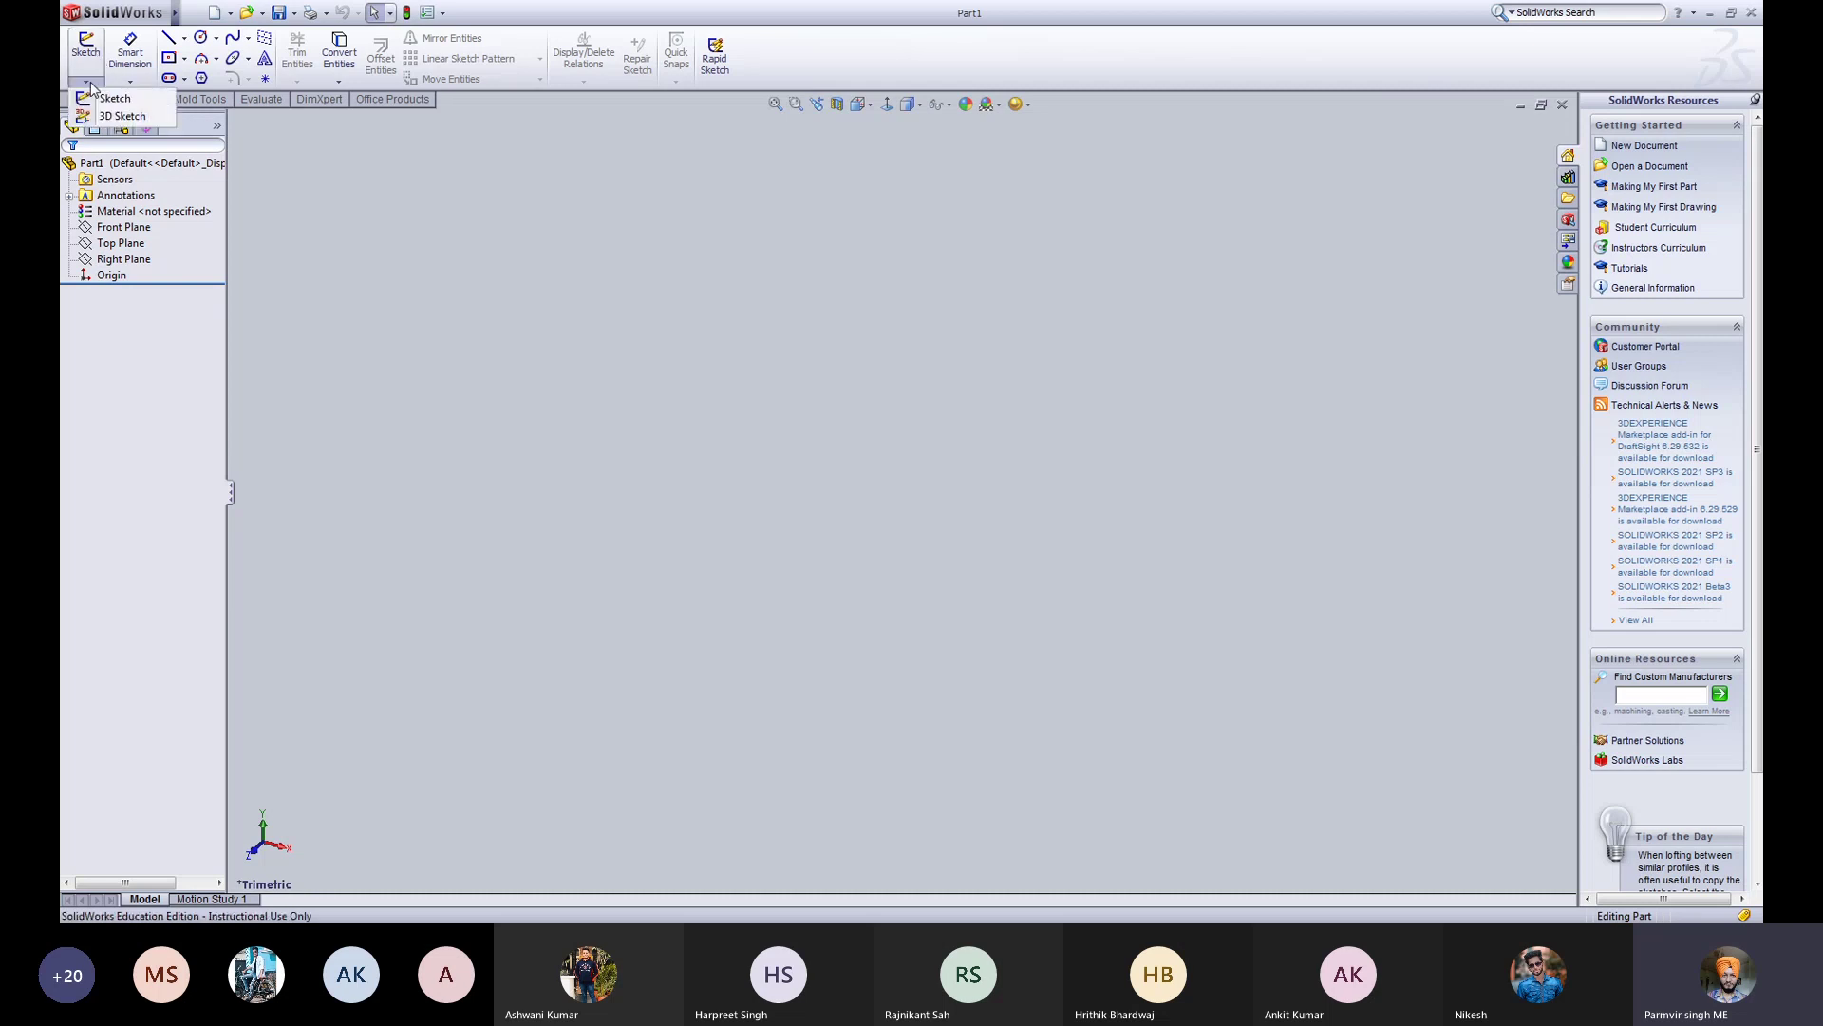
pyautogui.click(90, 83)
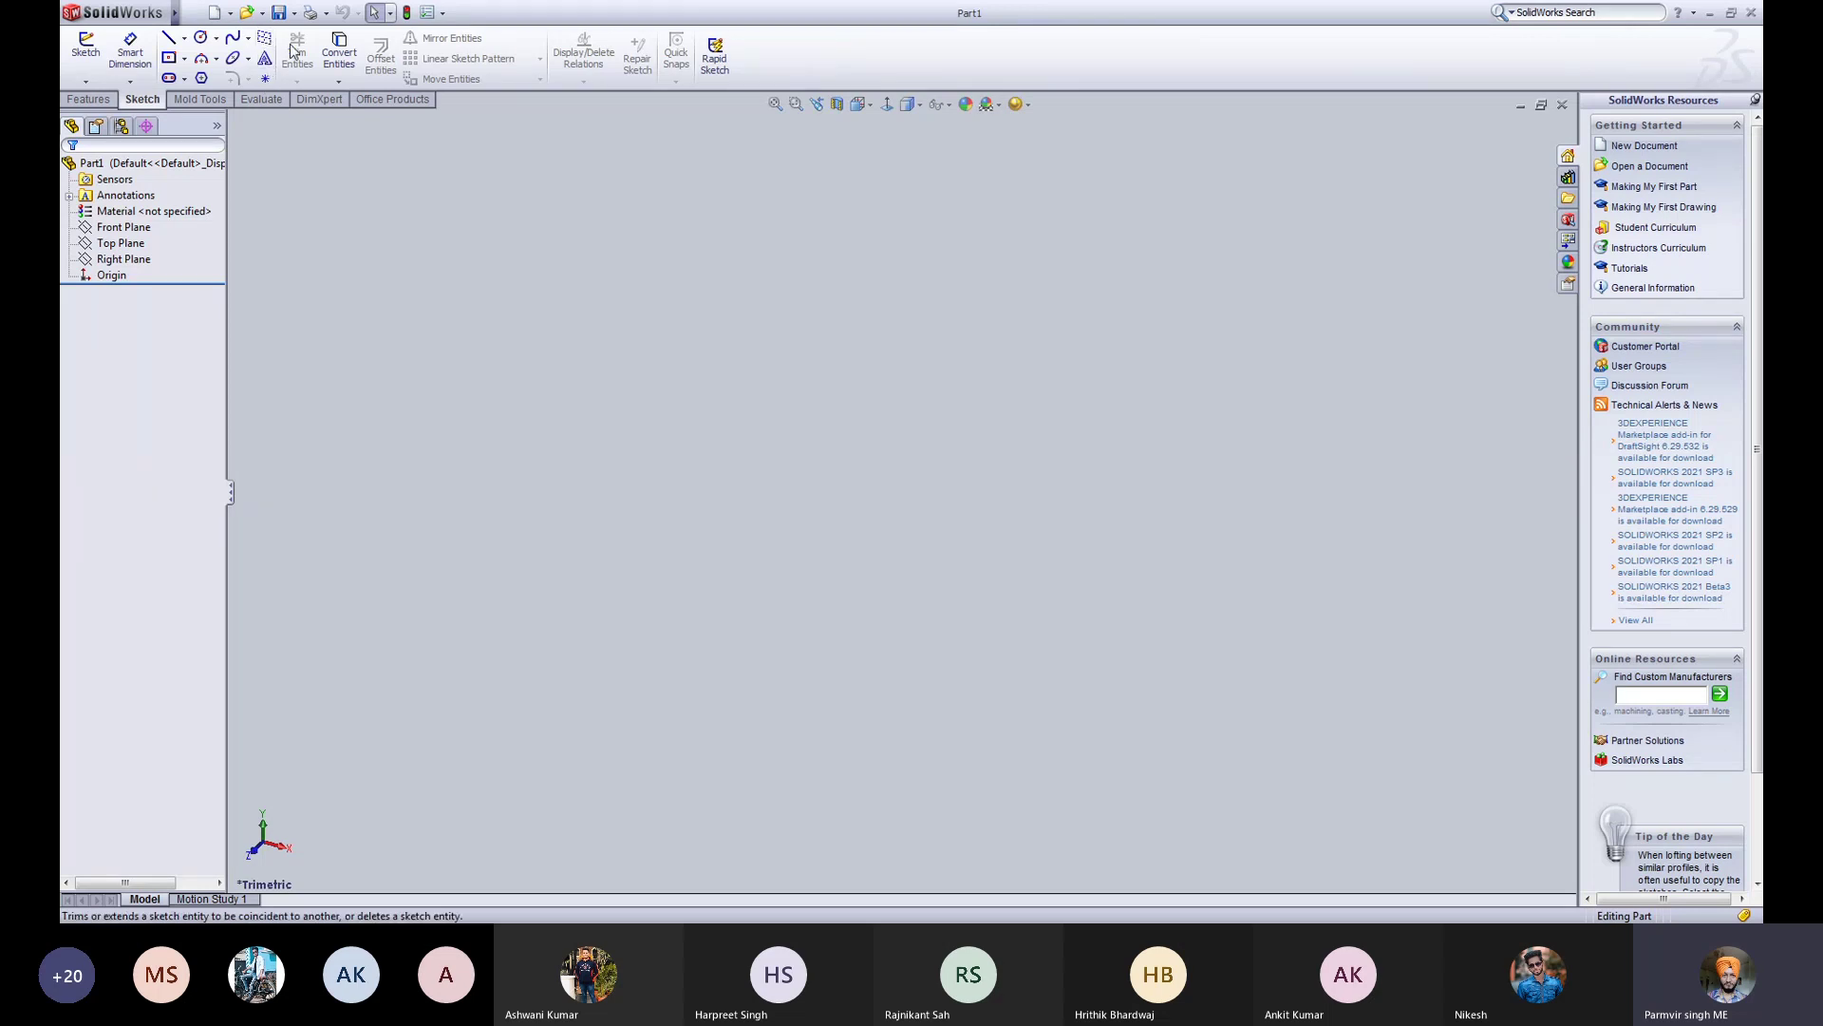
pyautogui.click(335, 84)
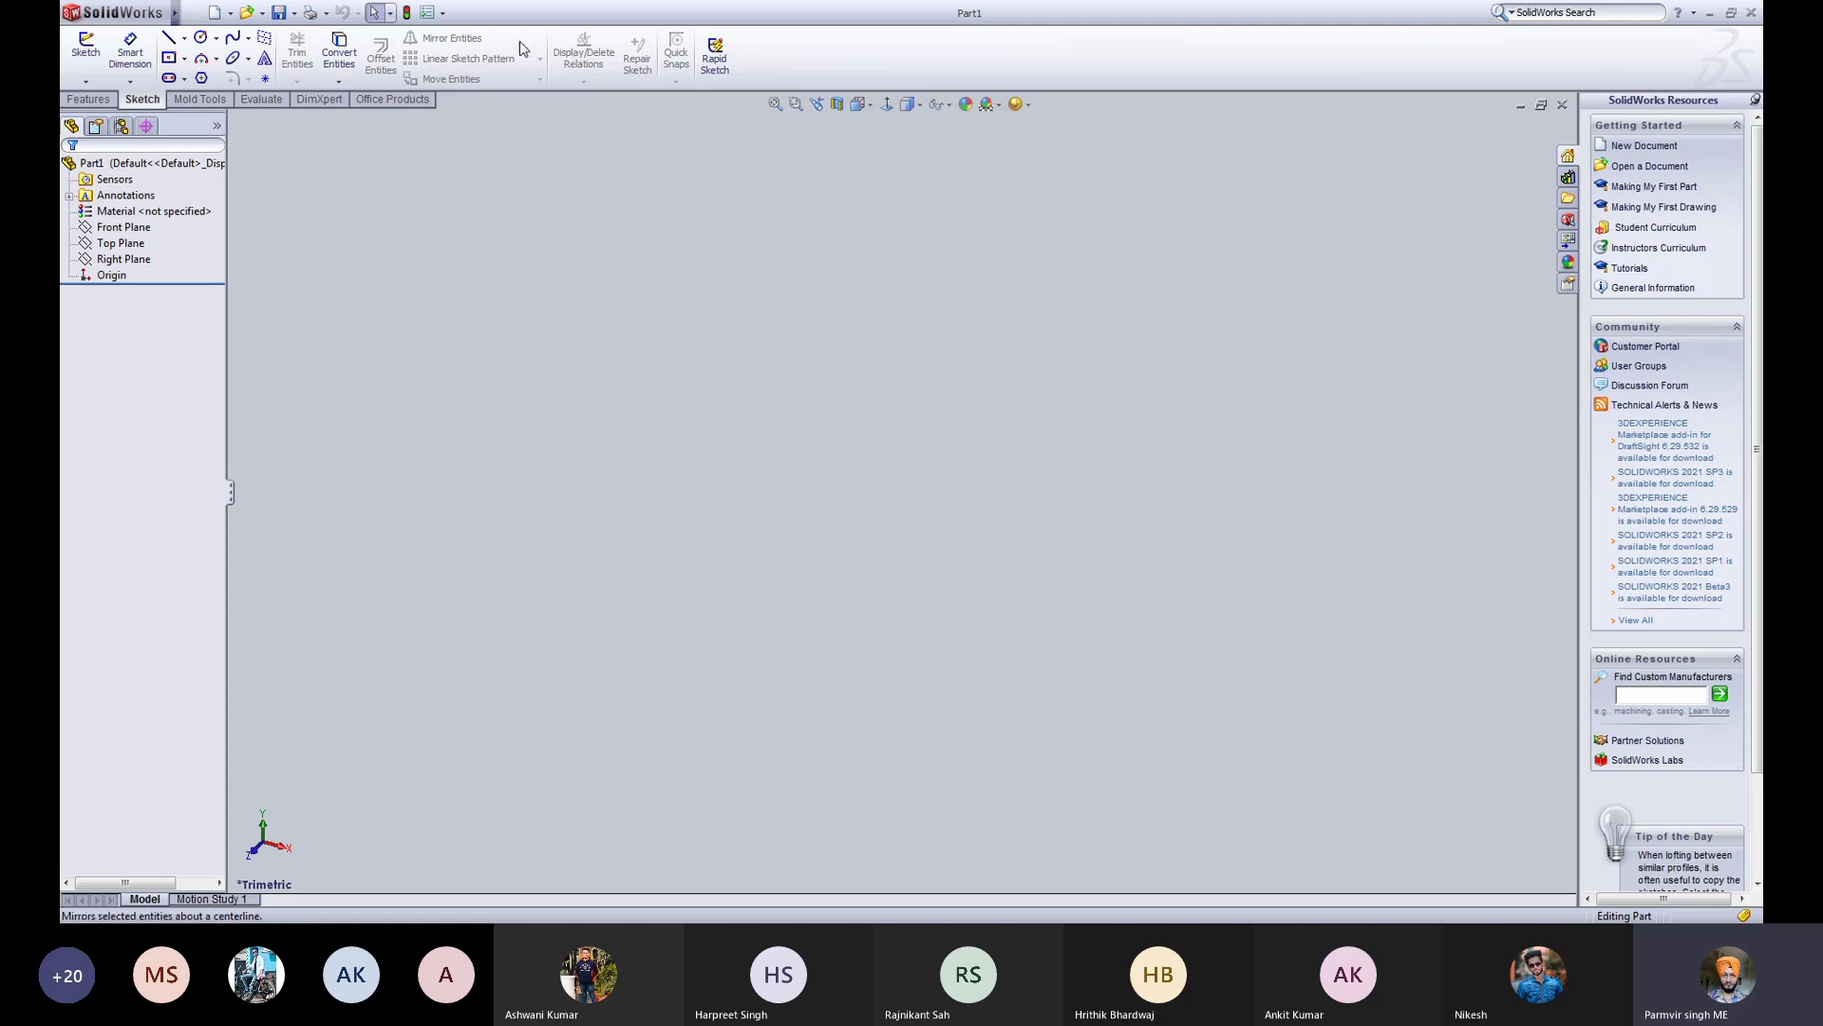
pyautogui.click(339, 81)
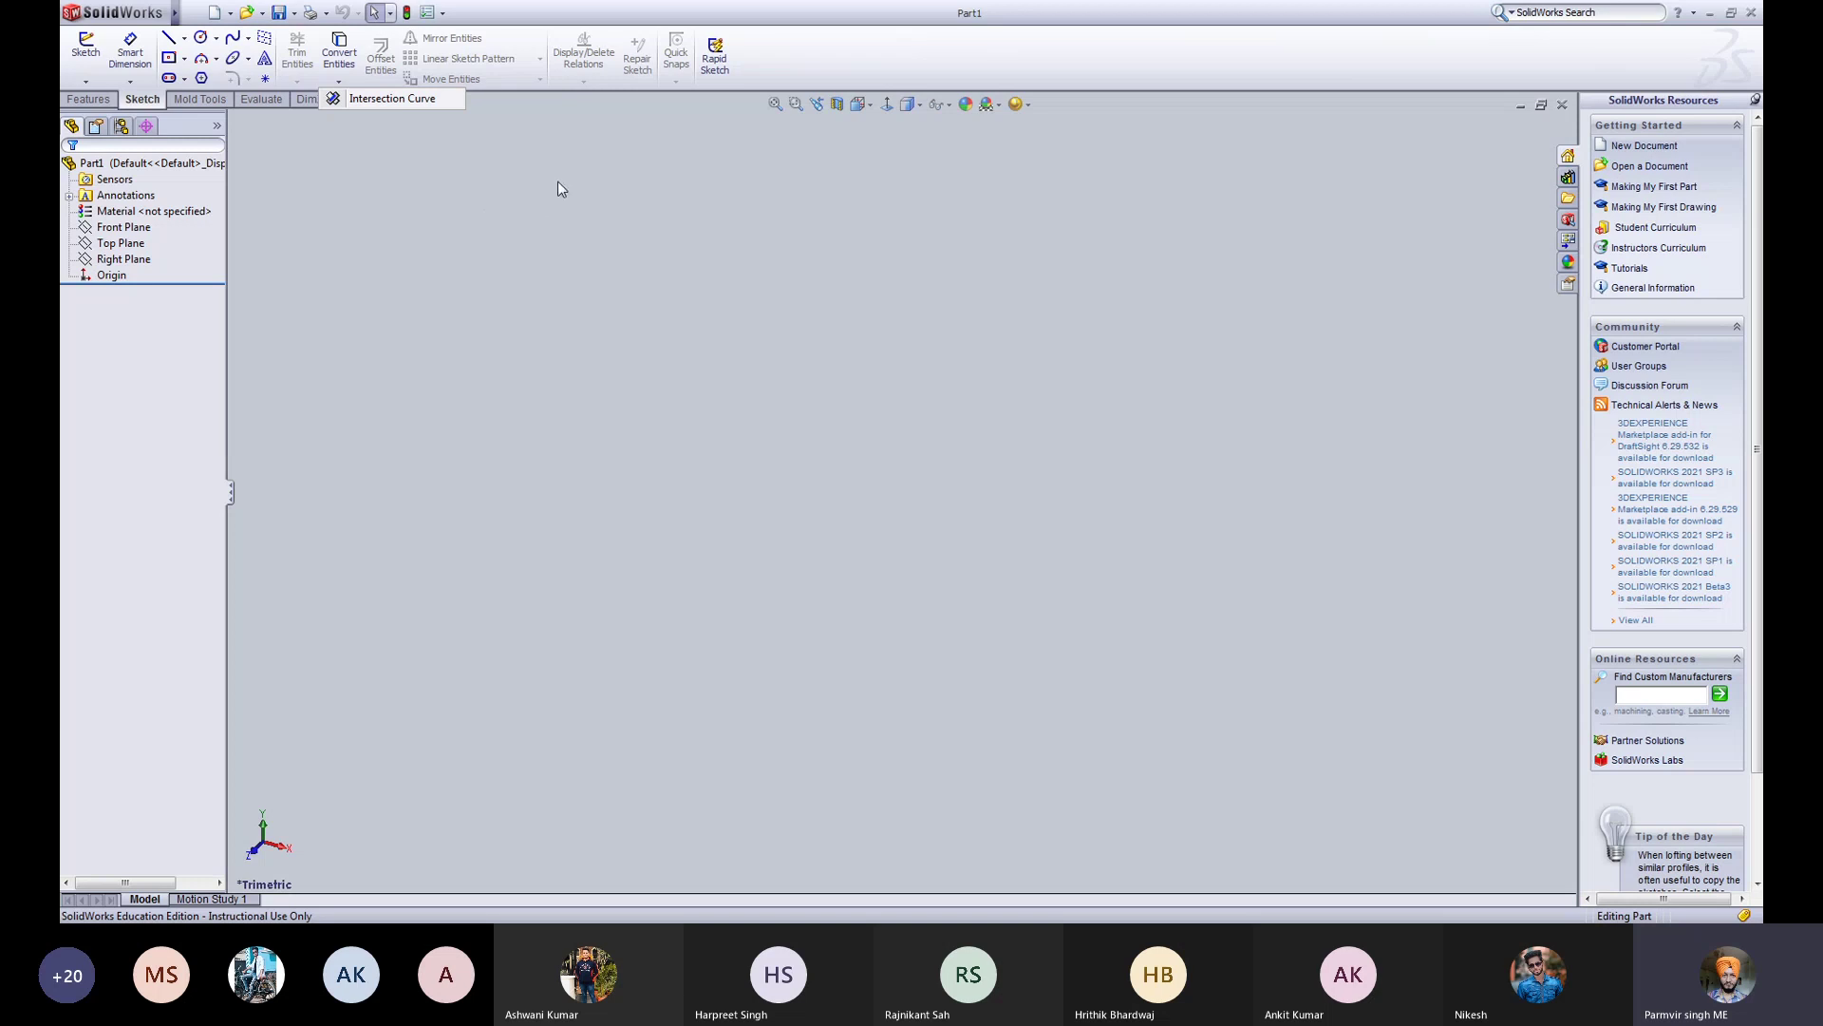
pyautogui.click(462, 190)
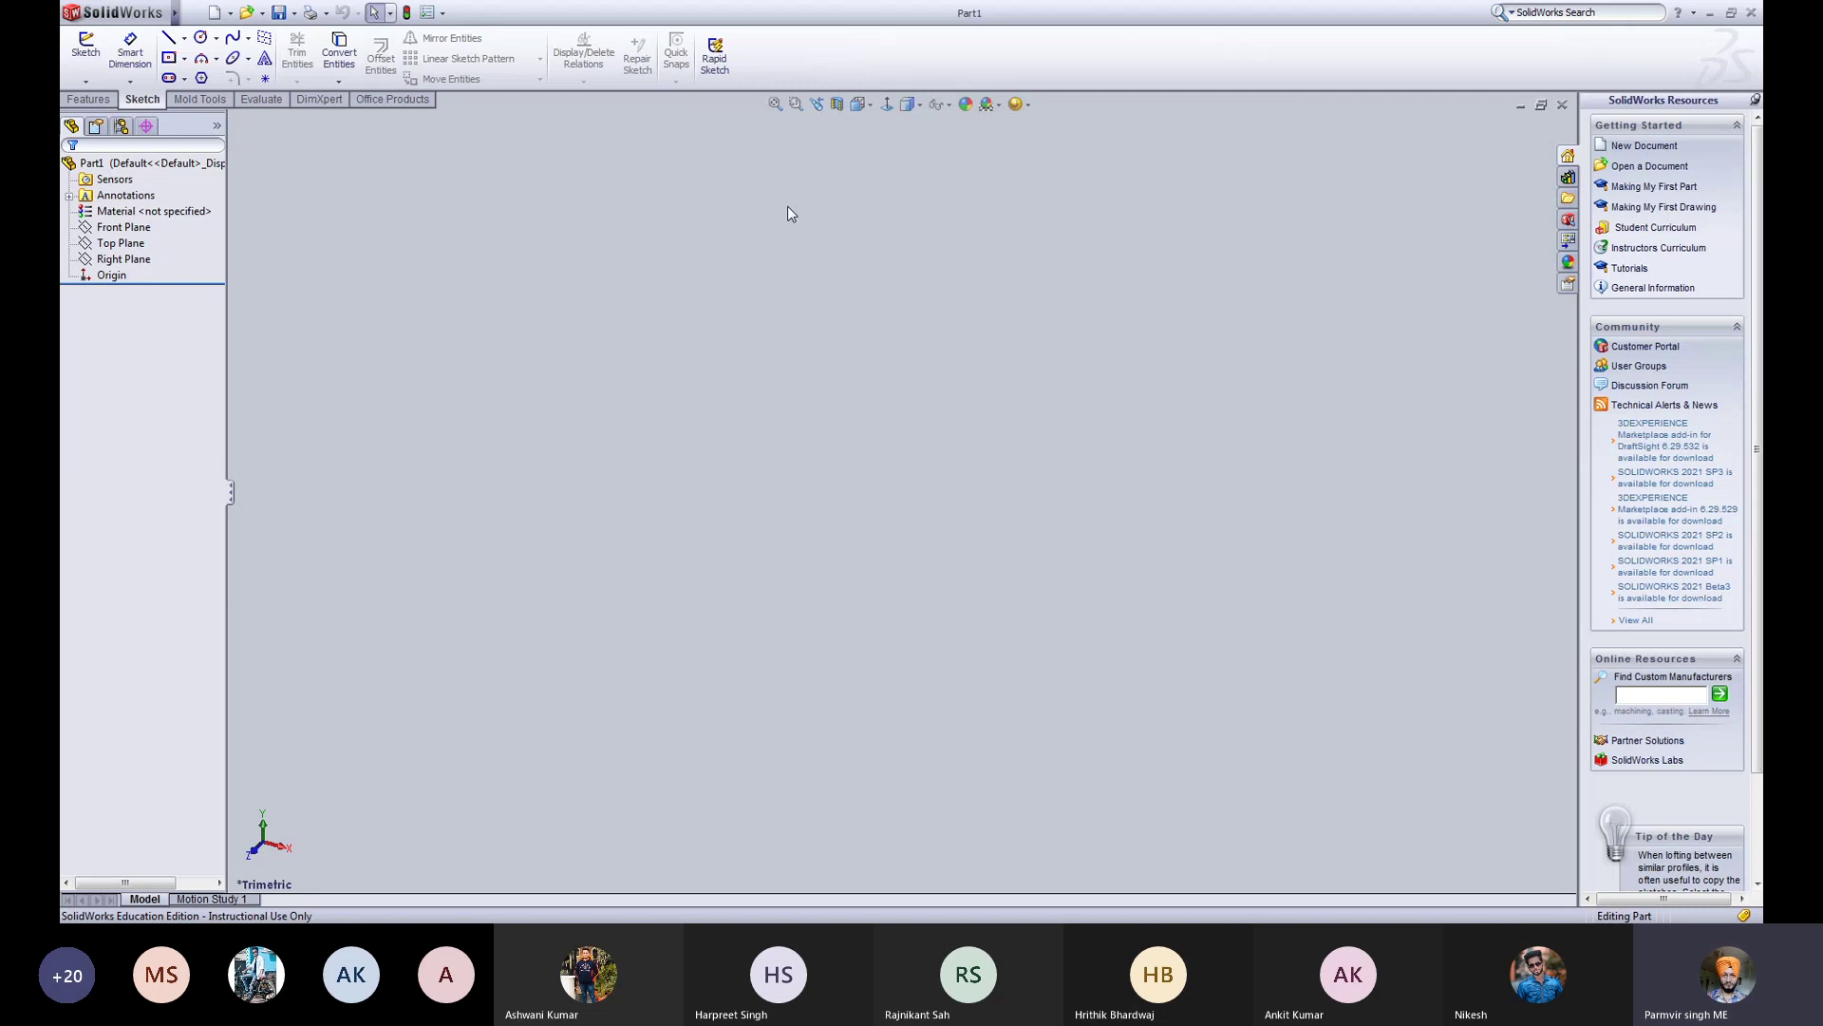
pyautogui.click(194, 14)
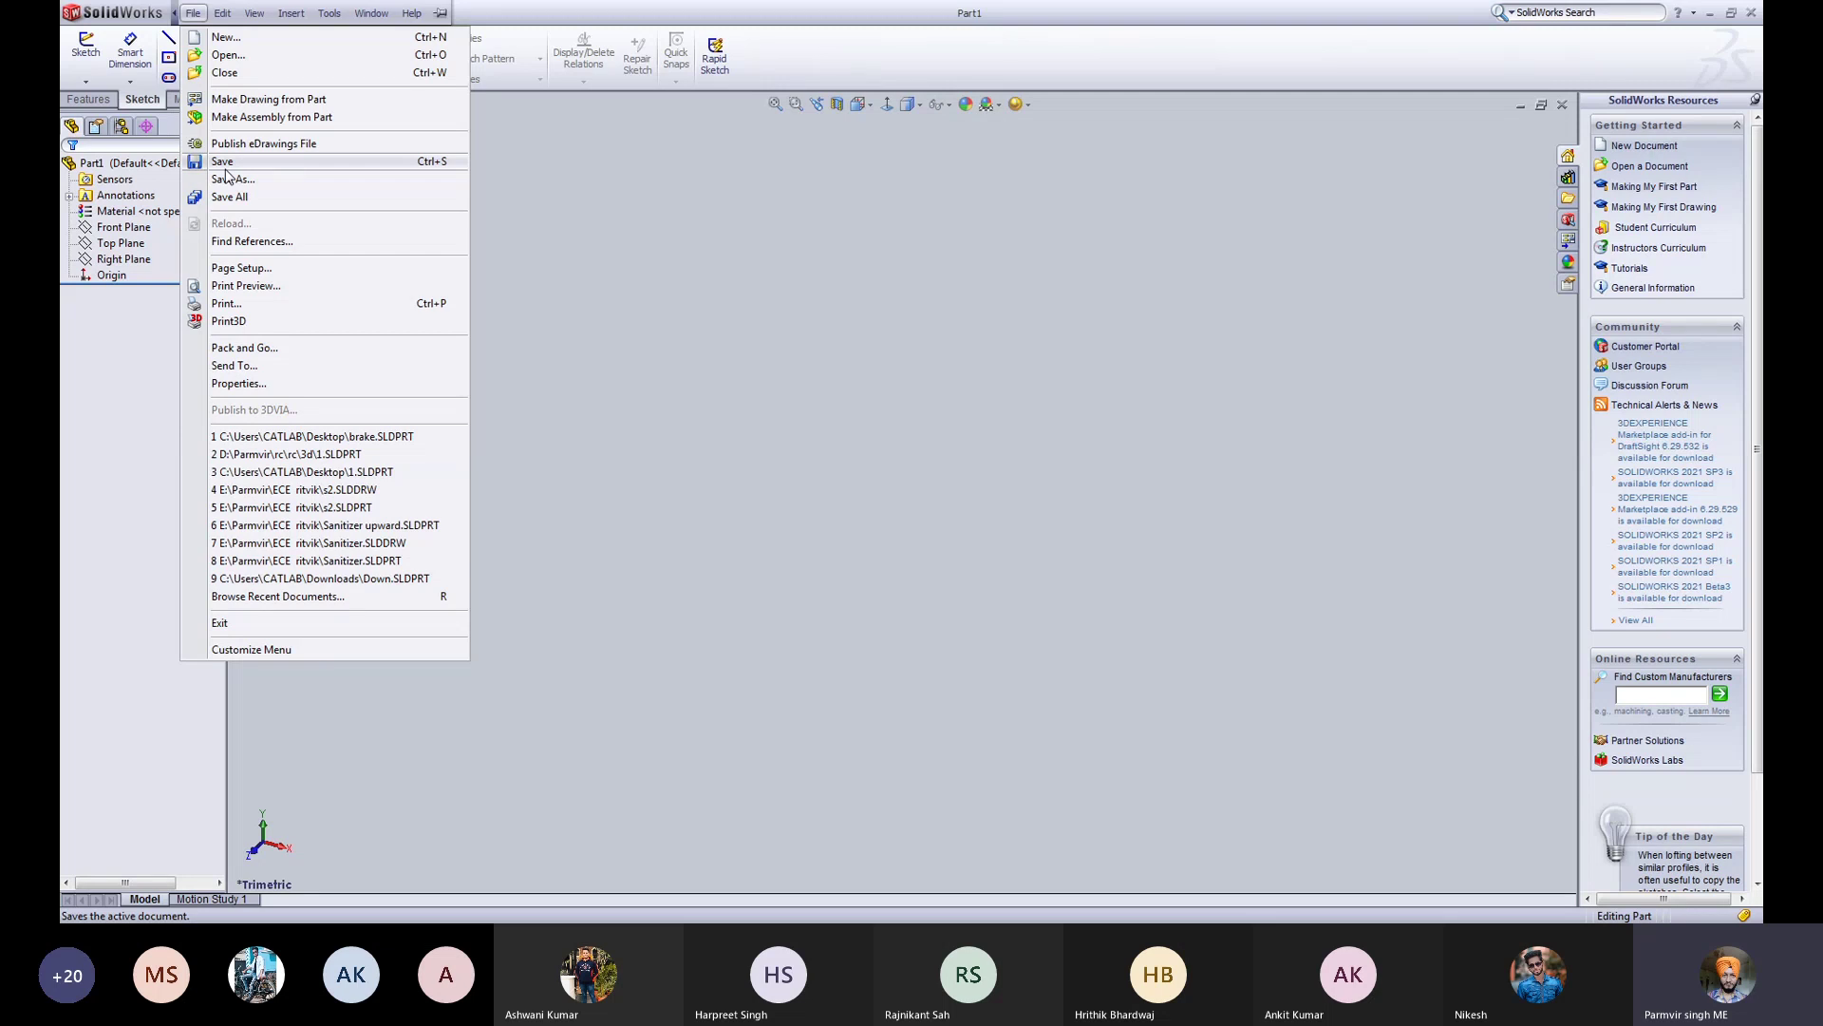
# Step: Begin Save As with file name 'me 4th sem' and list the available save formats
pyautogui.click(225, 169)
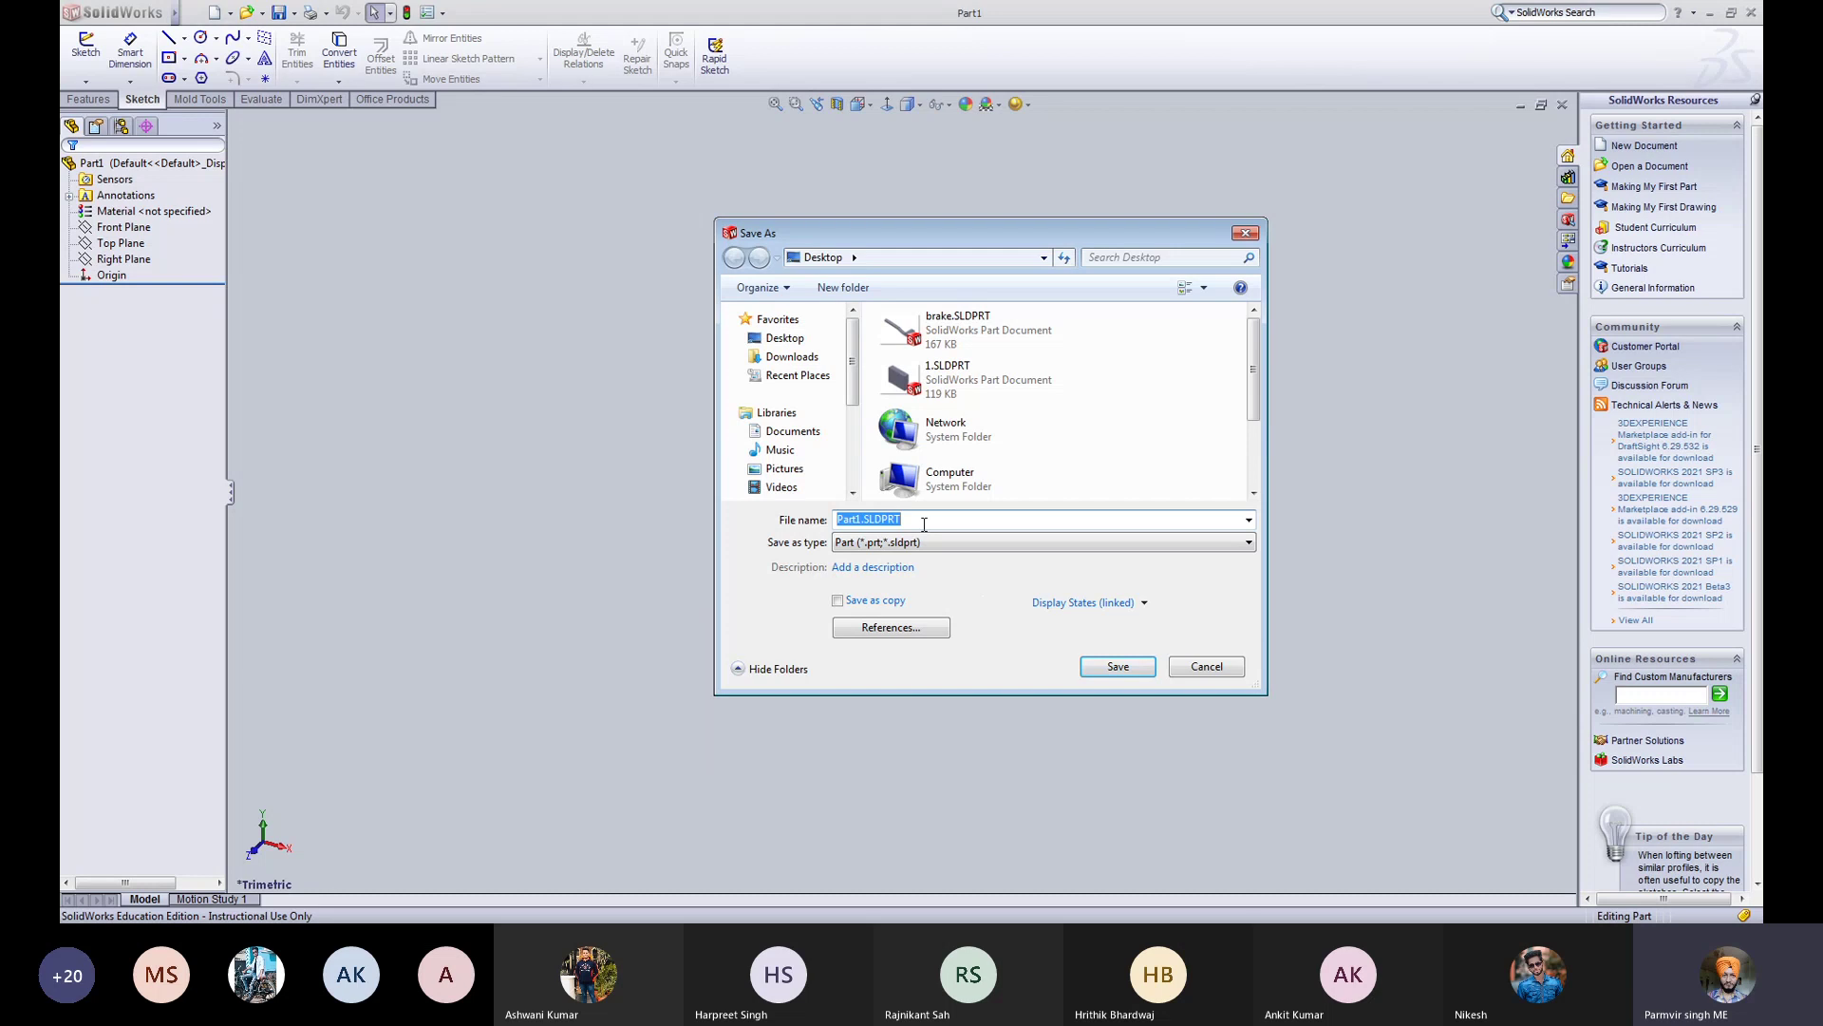
pyautogui.write('a')
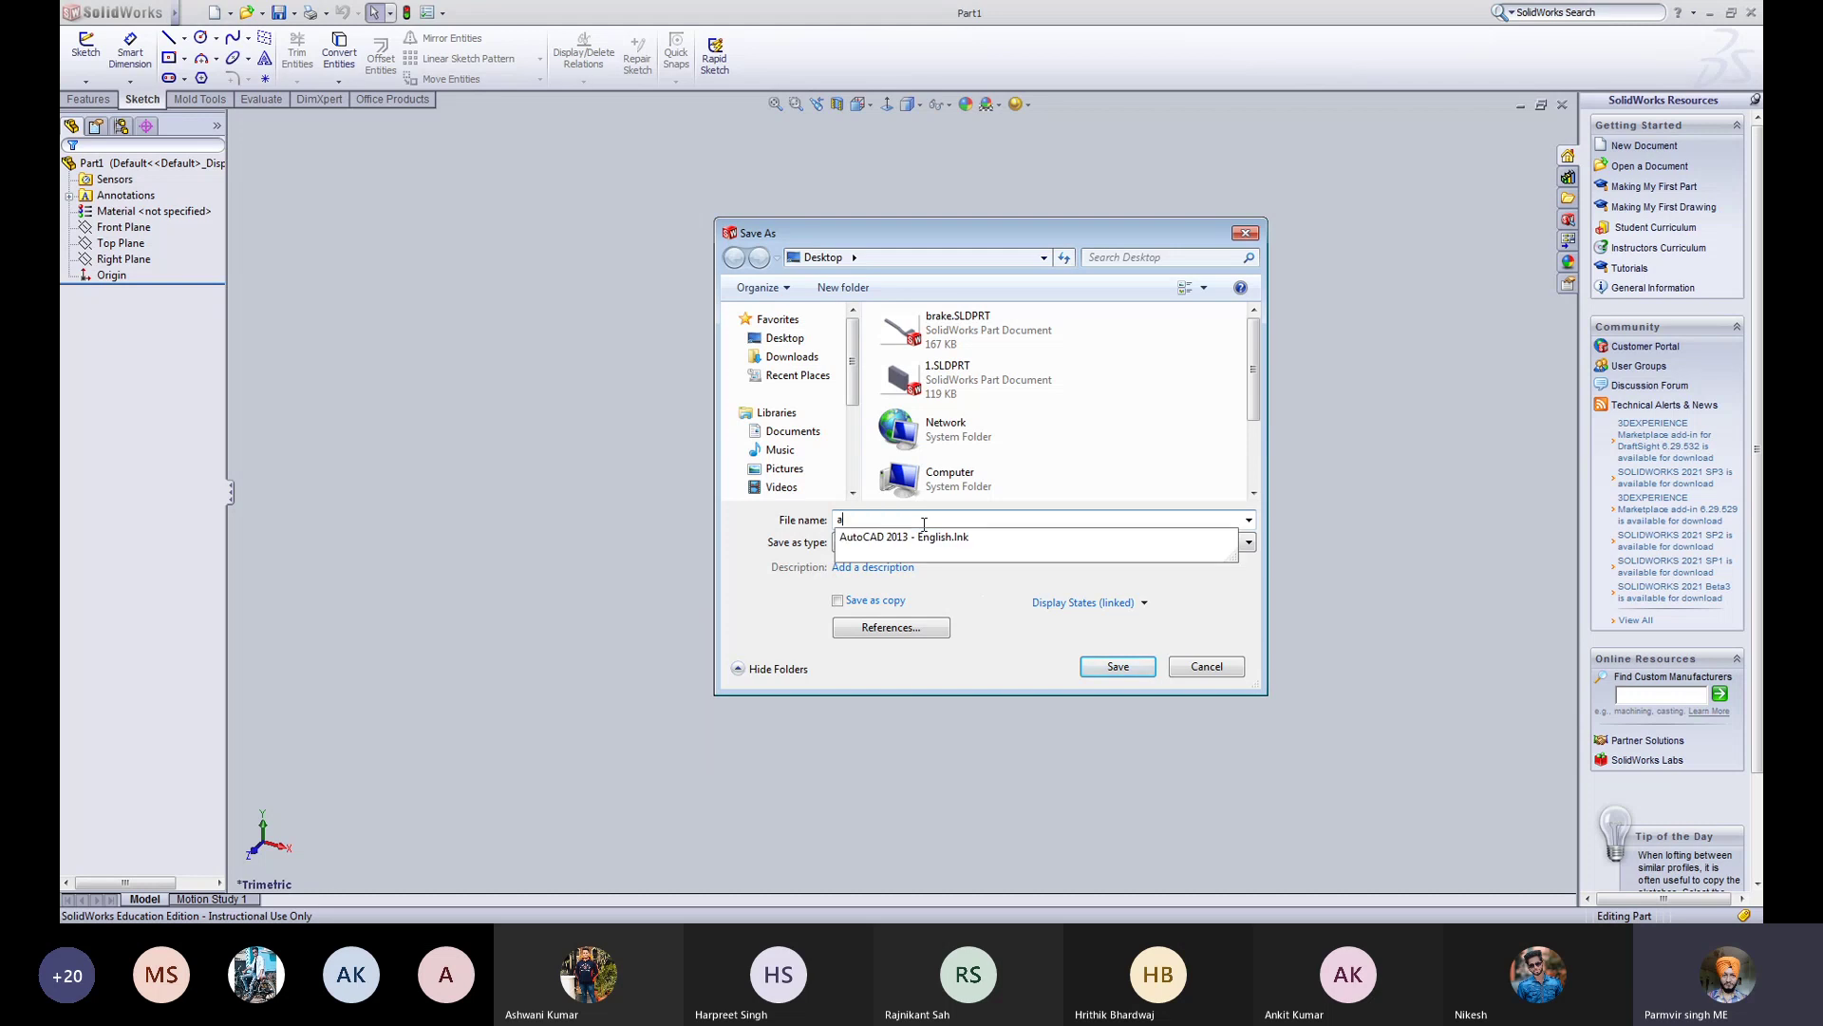
pyautogui.write('bc')
pyautogui.press('BackSpace')
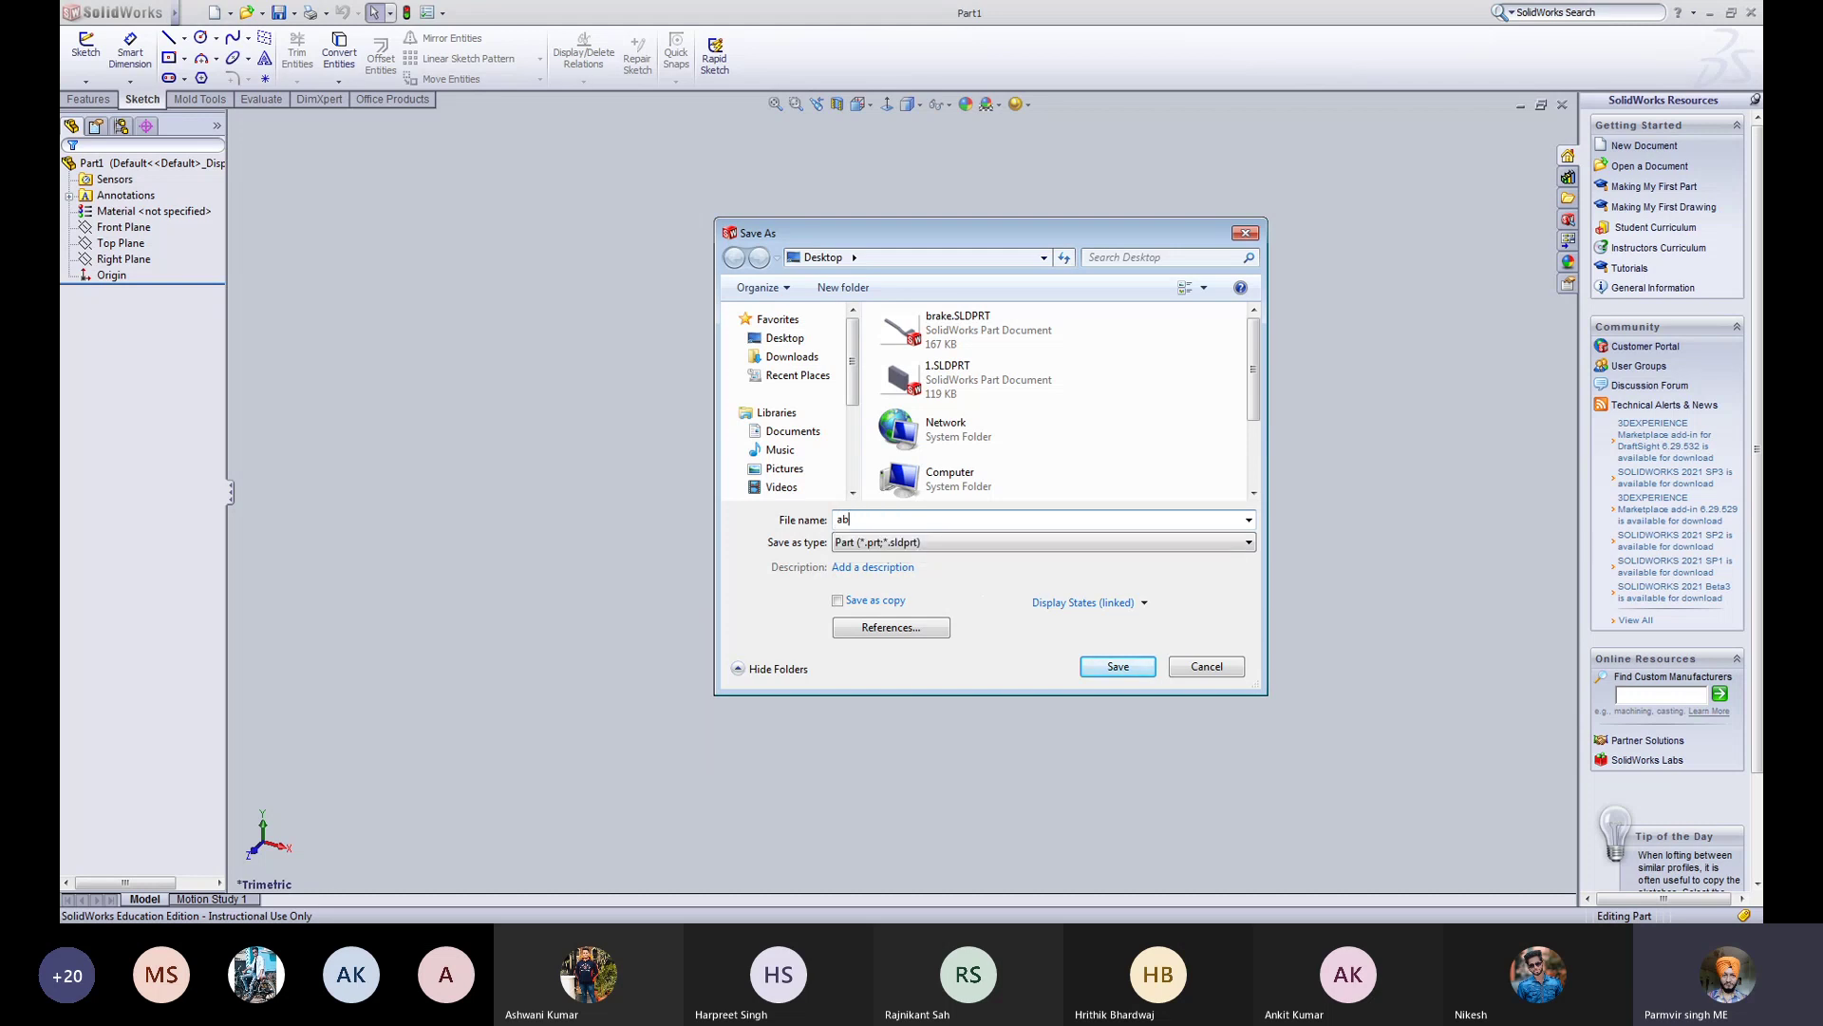
pyautogui.press('BackSpace')
pyautogui.press('BackSpace')
pyautogui.write('me ')
pyautogui.write('4t')
pyautogui.write('h se')
pyautogui.write('m')
pyautogui.click(841, 549)
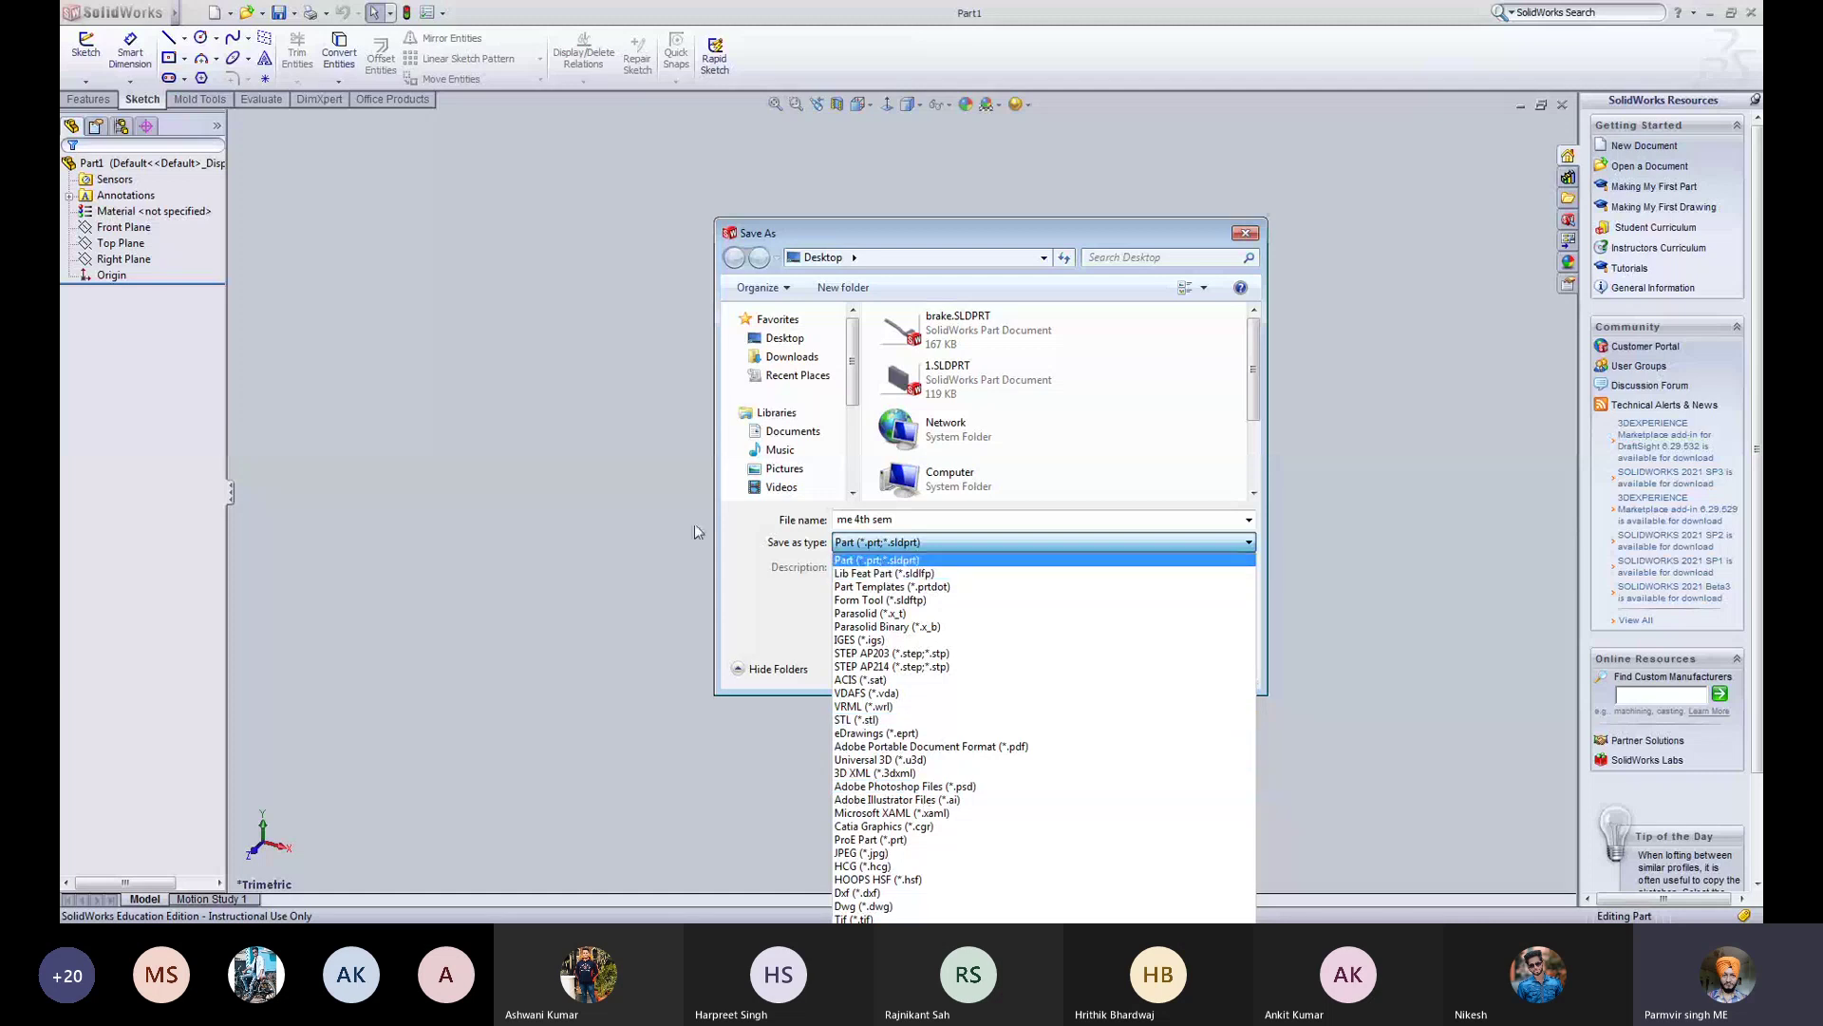
# Step: Keep the Part format, add description 'ME', review references, then cancel the save dialogs
pyautogui.click(874, 560)
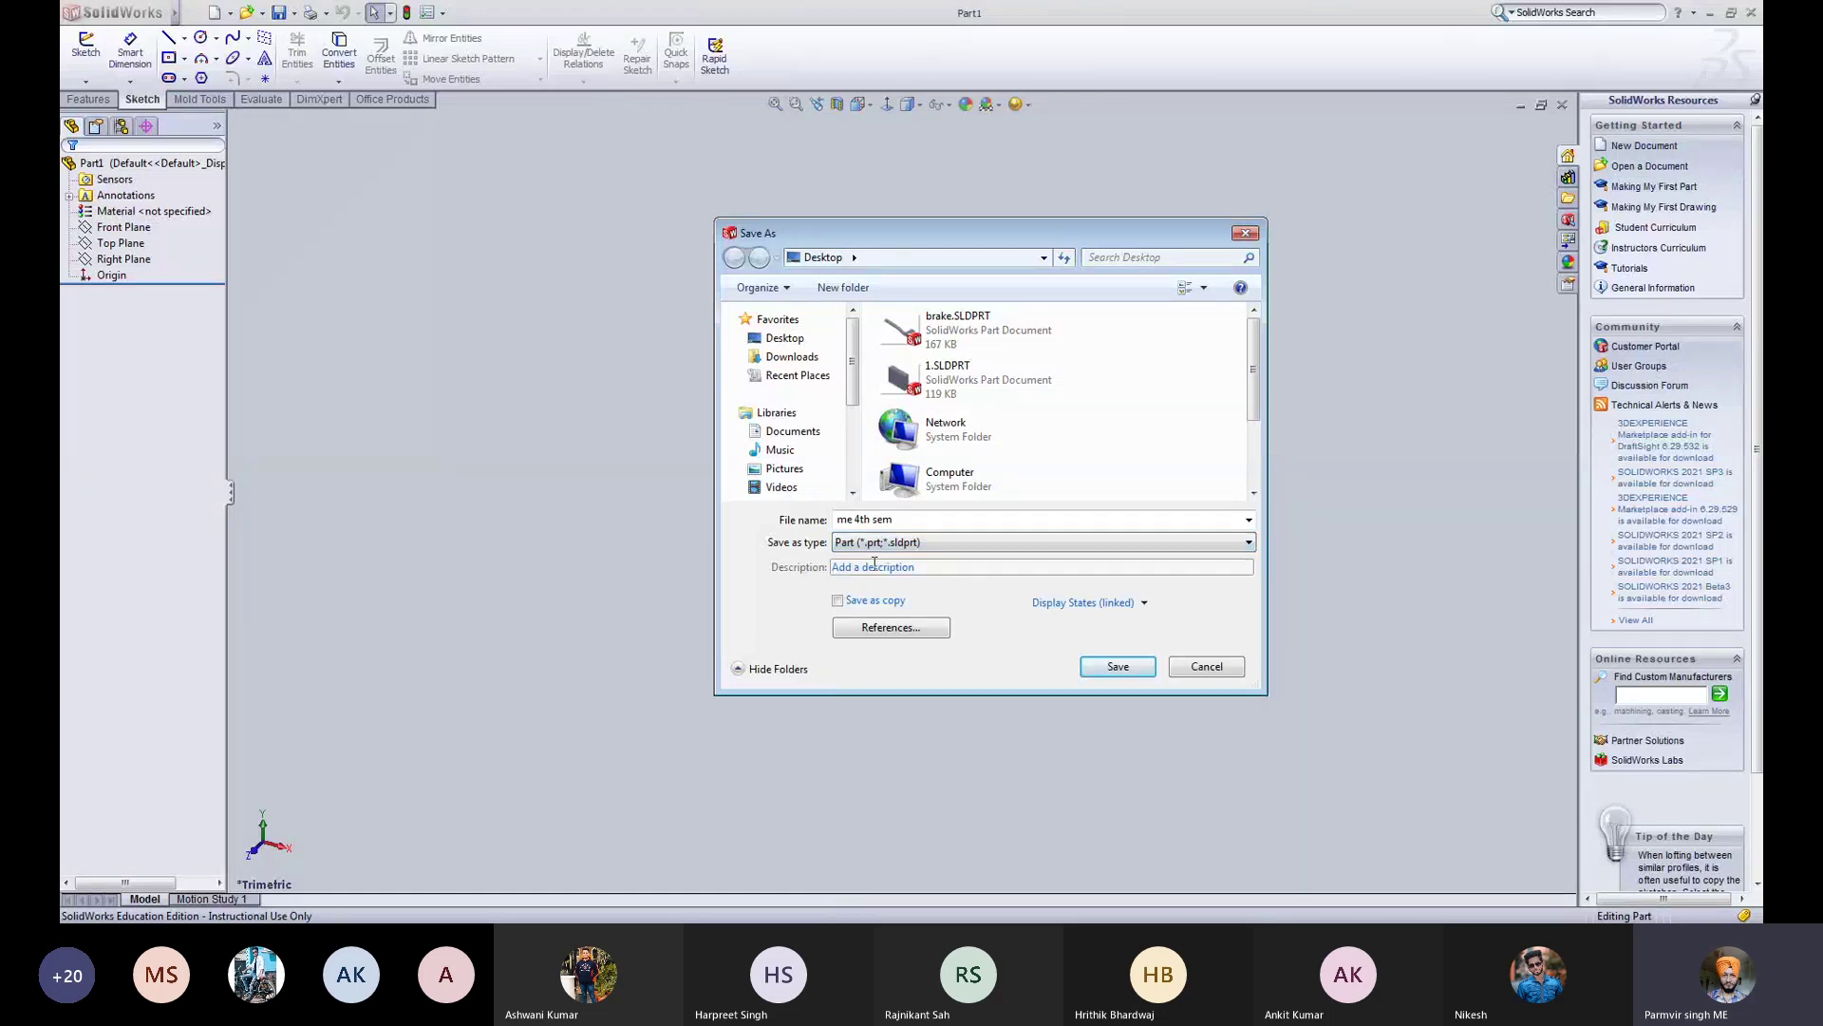
pyautogui.click(886, 568)
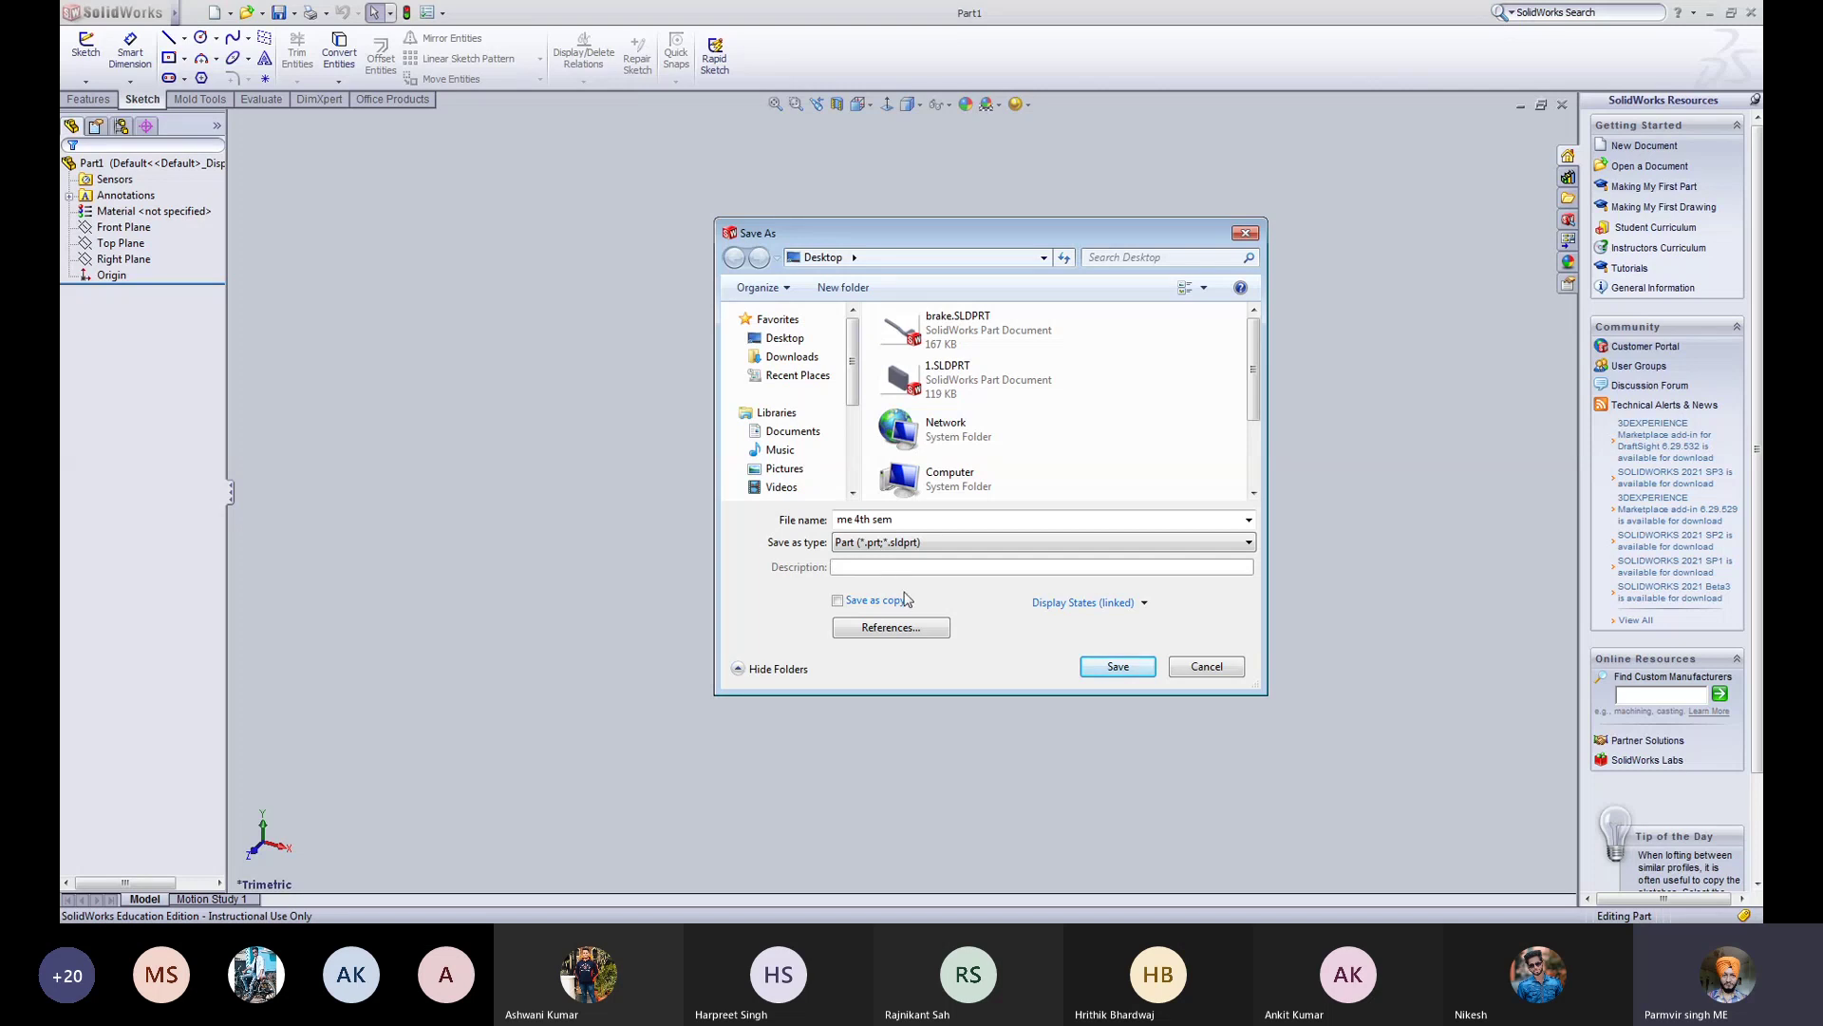
pyautogui.write('Me')
pyautogui.press('BackSpace')
pyautogui.write('E')
pyautogui.click(909, 637)
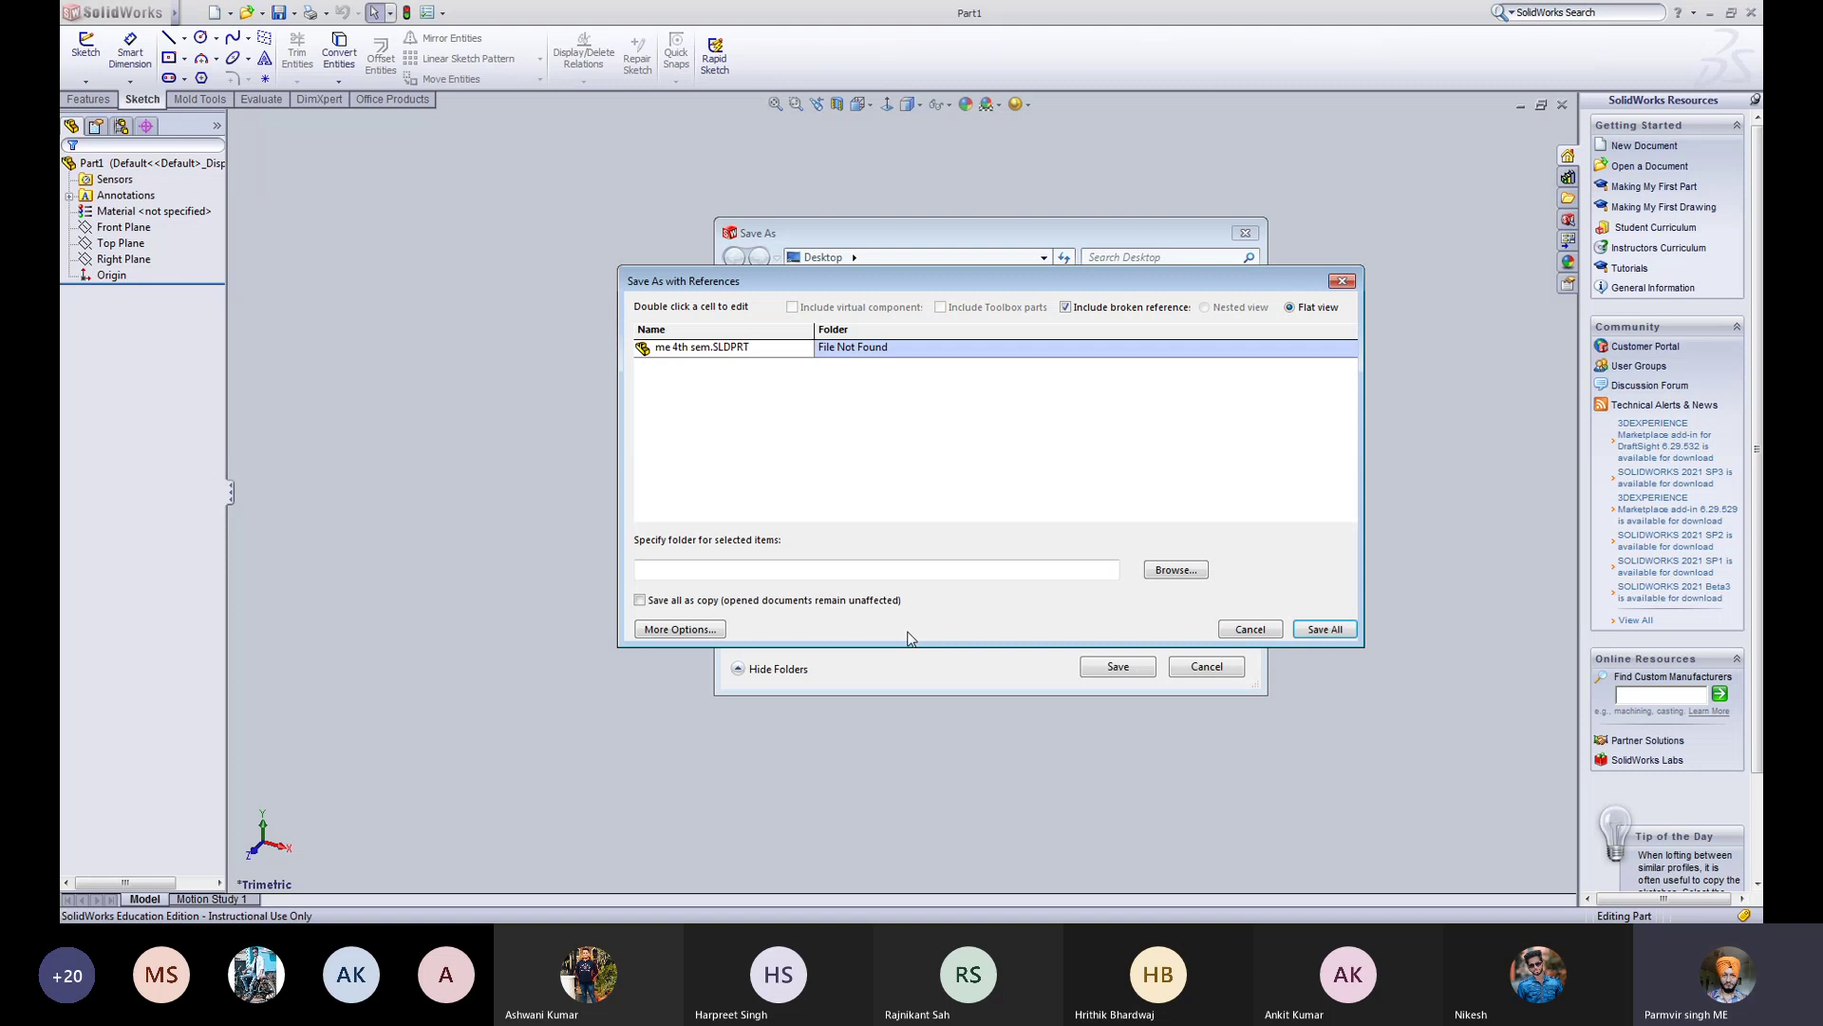
pyautogui.click(1342, 283)
pyautogui.moveTo(121, 13)
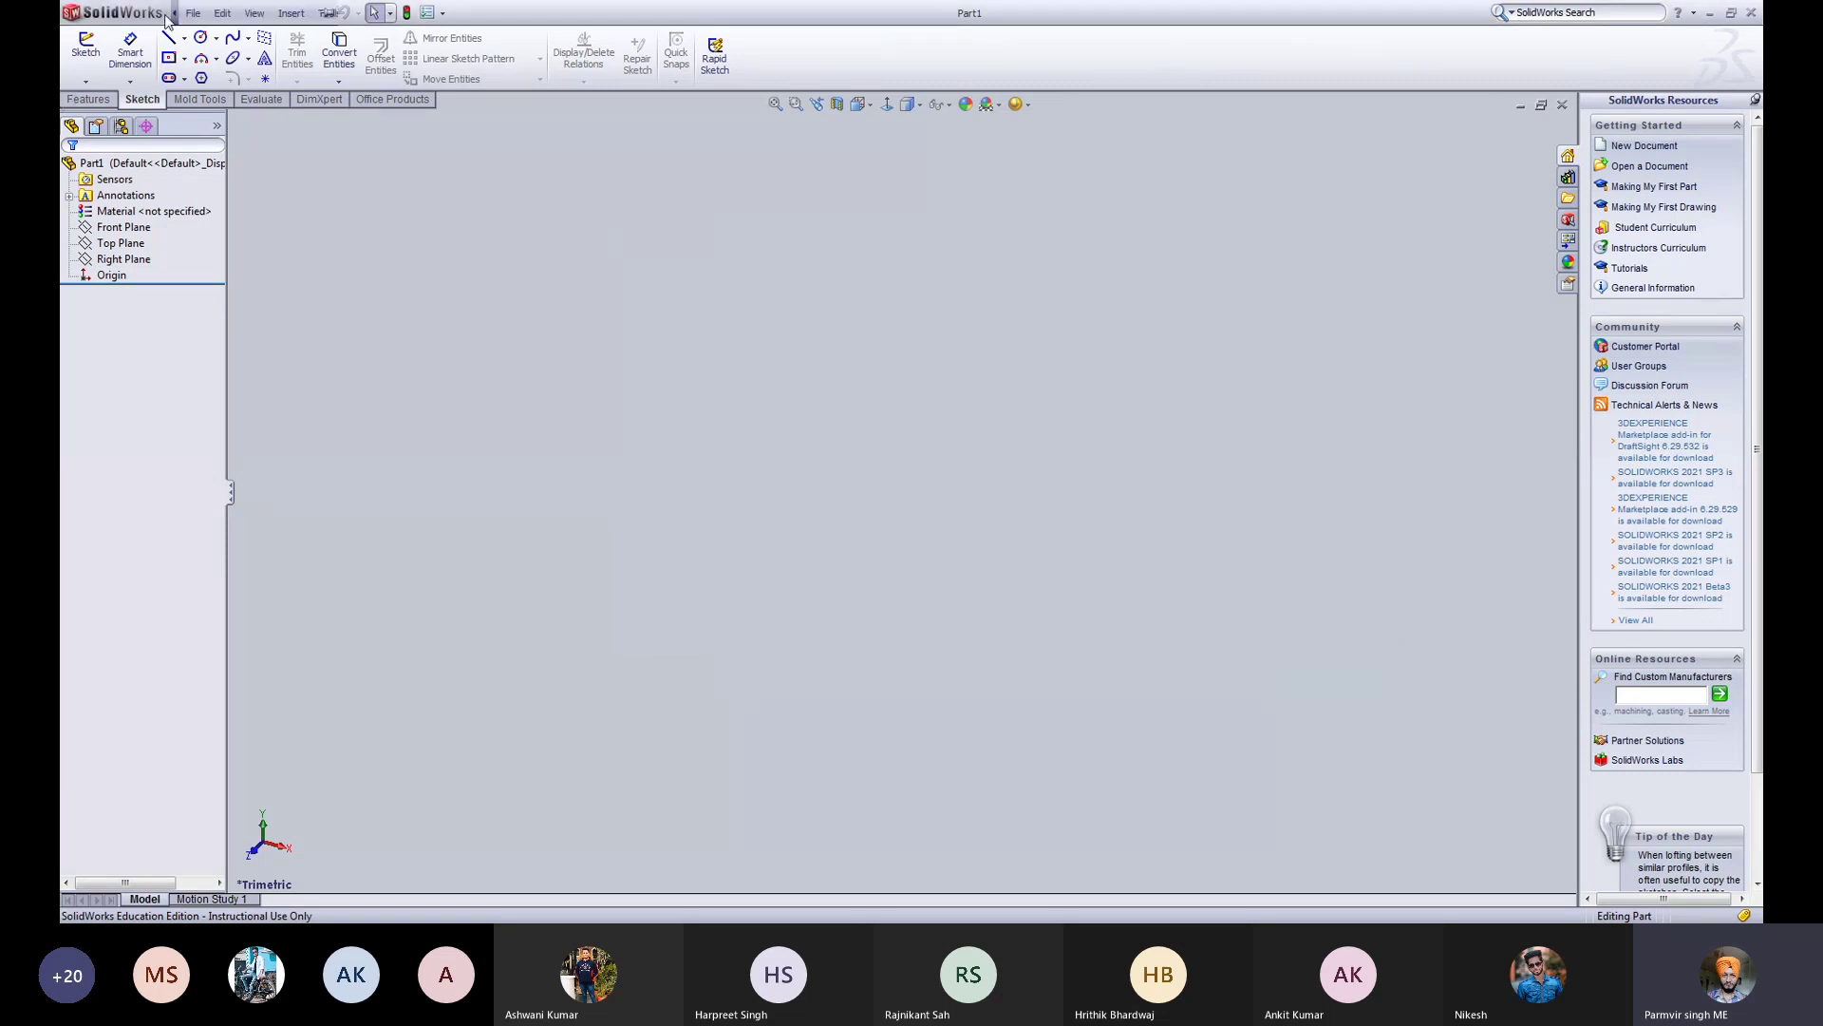
# Step: Save the empty part under the file name 'ME 4th sem'
pyautogui.click(194, 14)
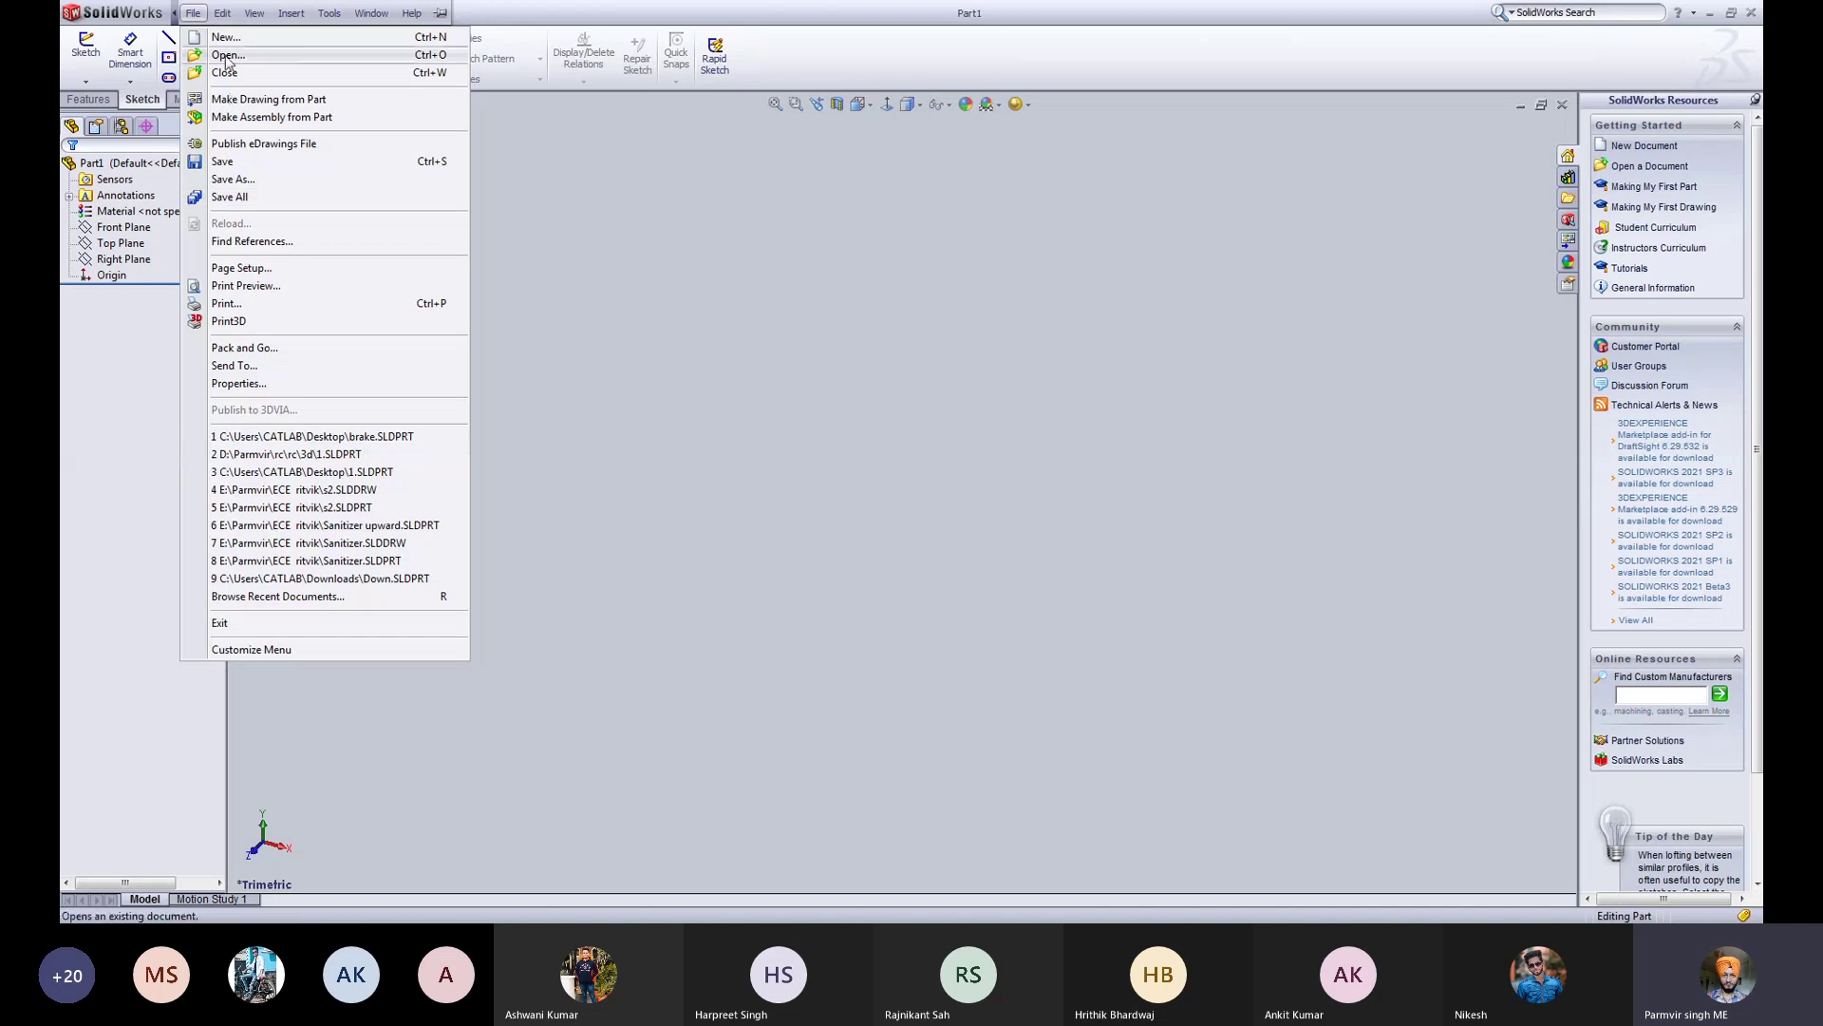
pyautogui.click(236, 168)
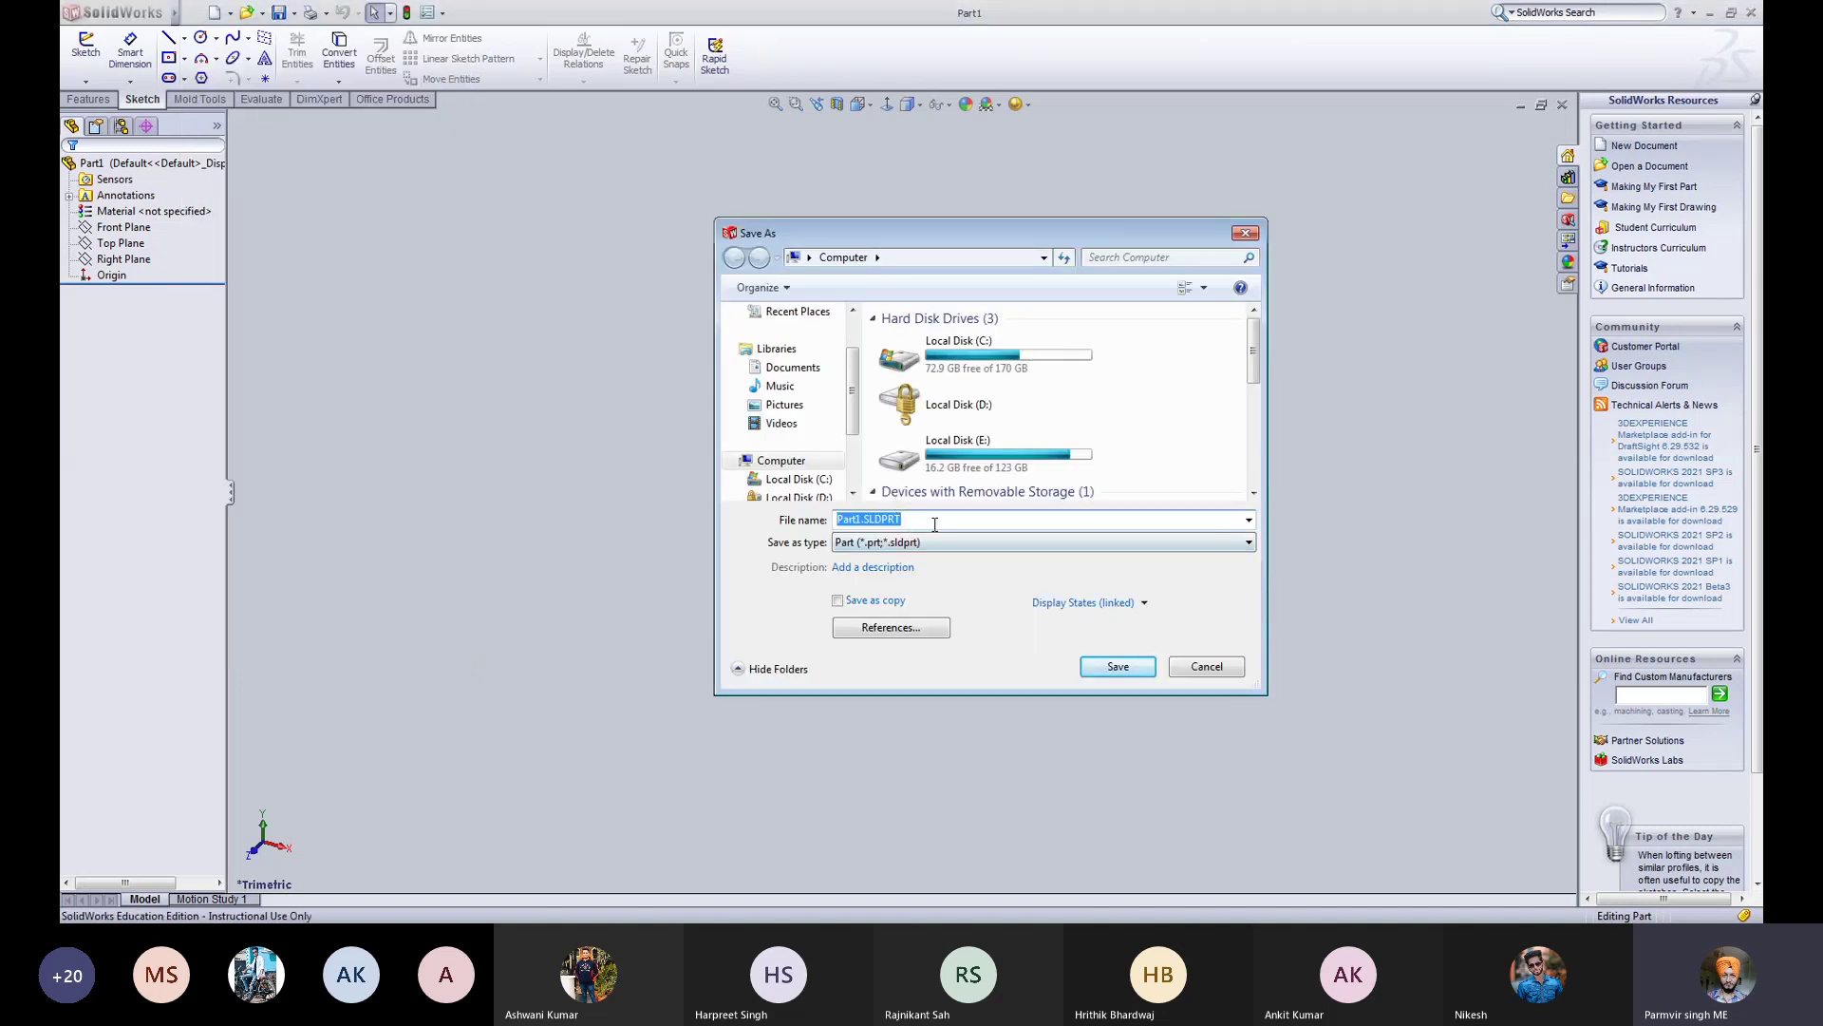
pyautogui.write('ME ')
pyautogui.write('4')
pyautogui.write('th s')
pyautogui.write('em')
pyautogui.click(1116, 668)
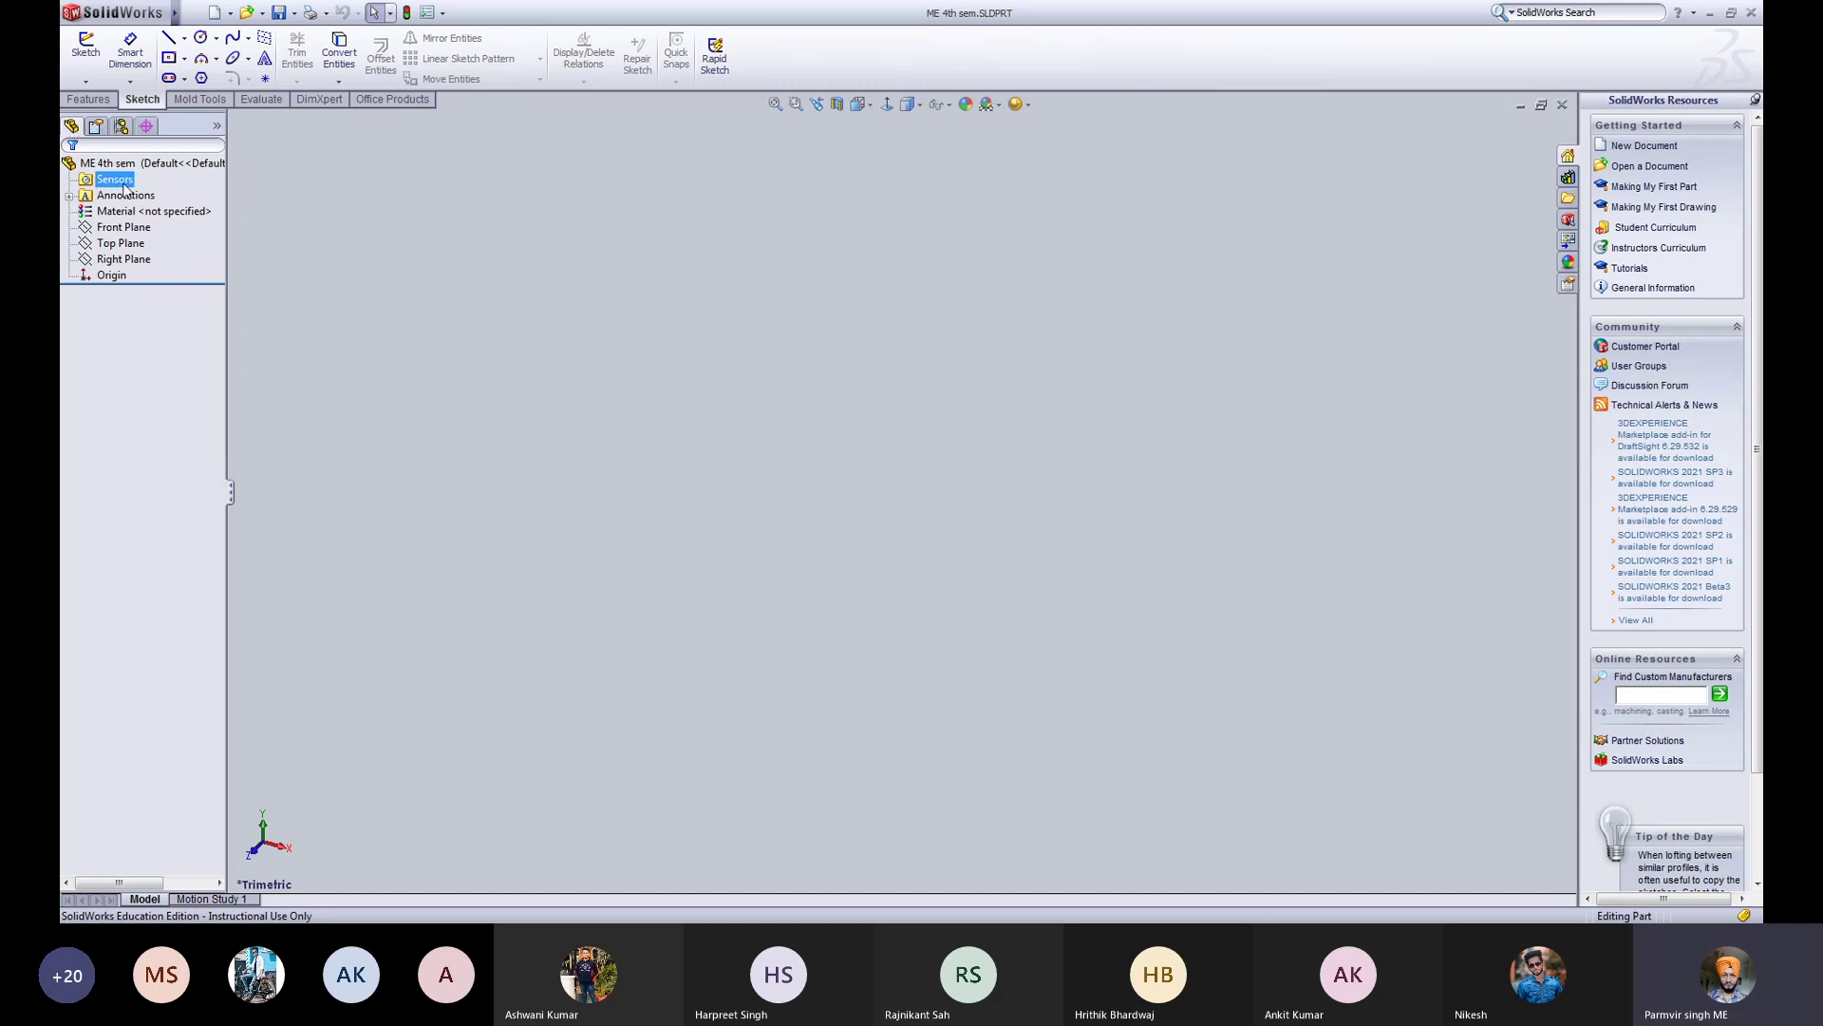
pyautogui.click(143, 211)
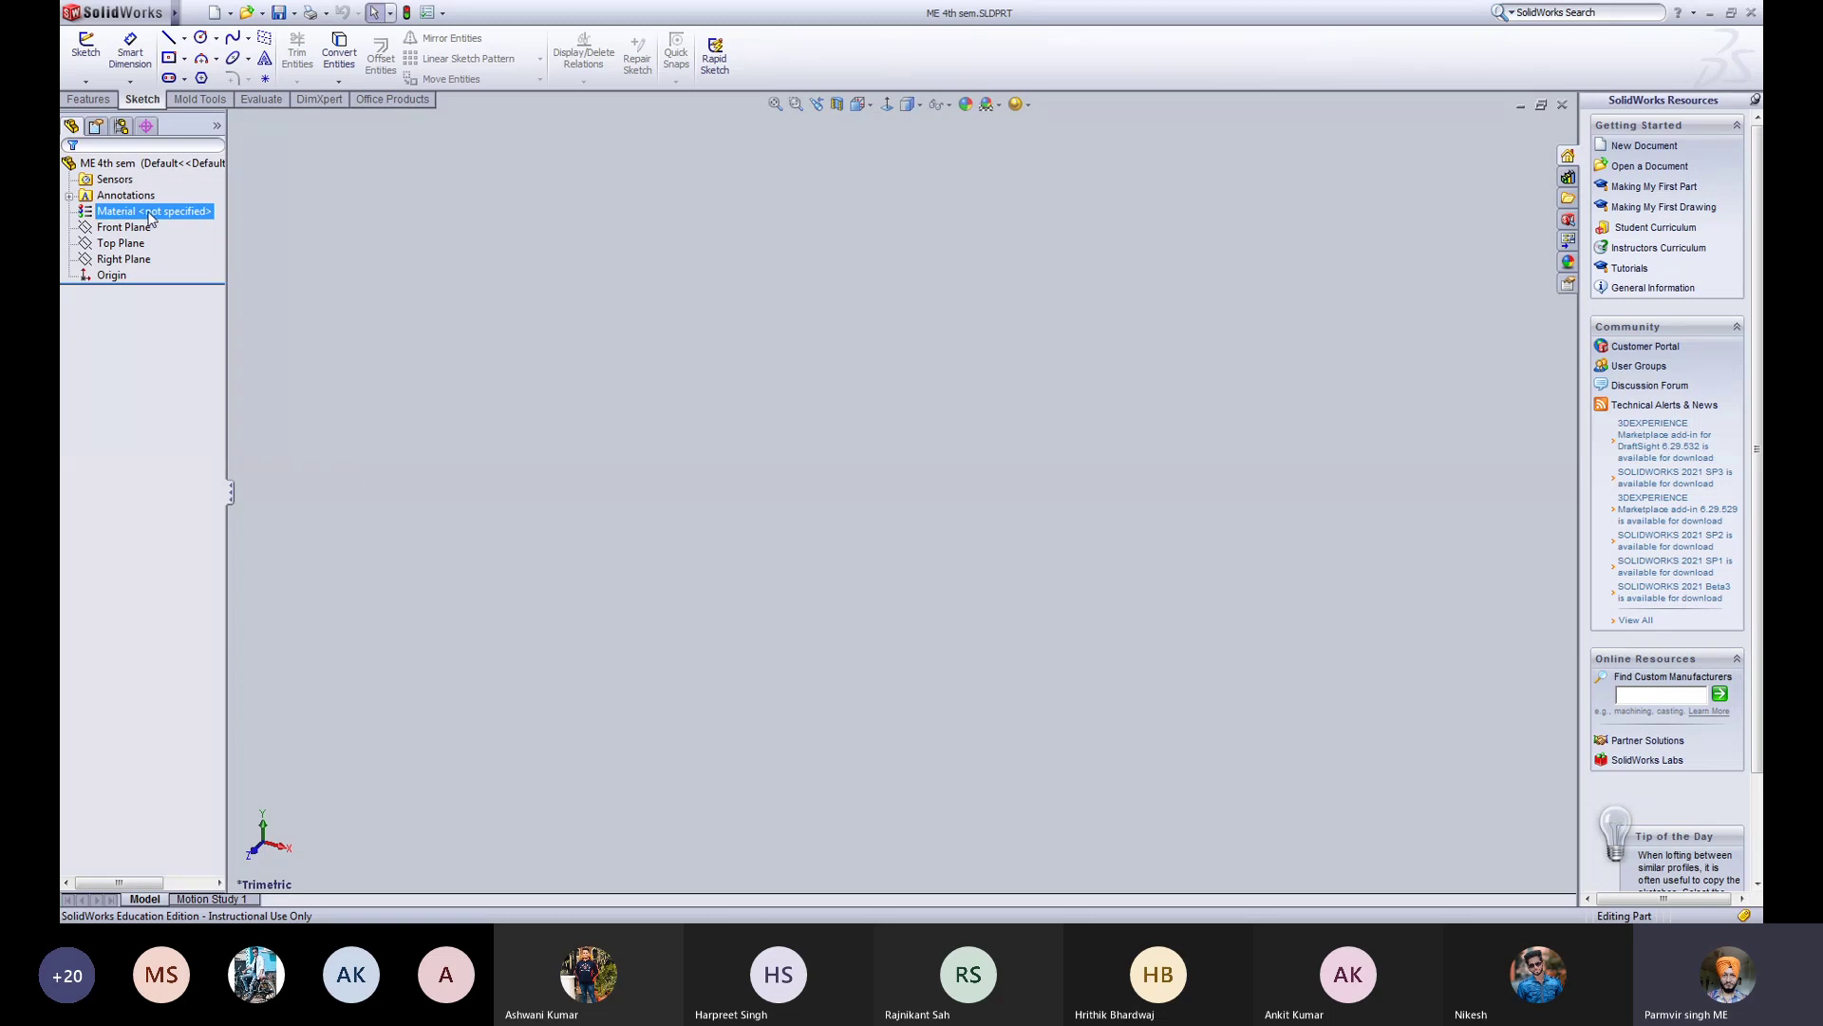
pyautogui.press('Escape')
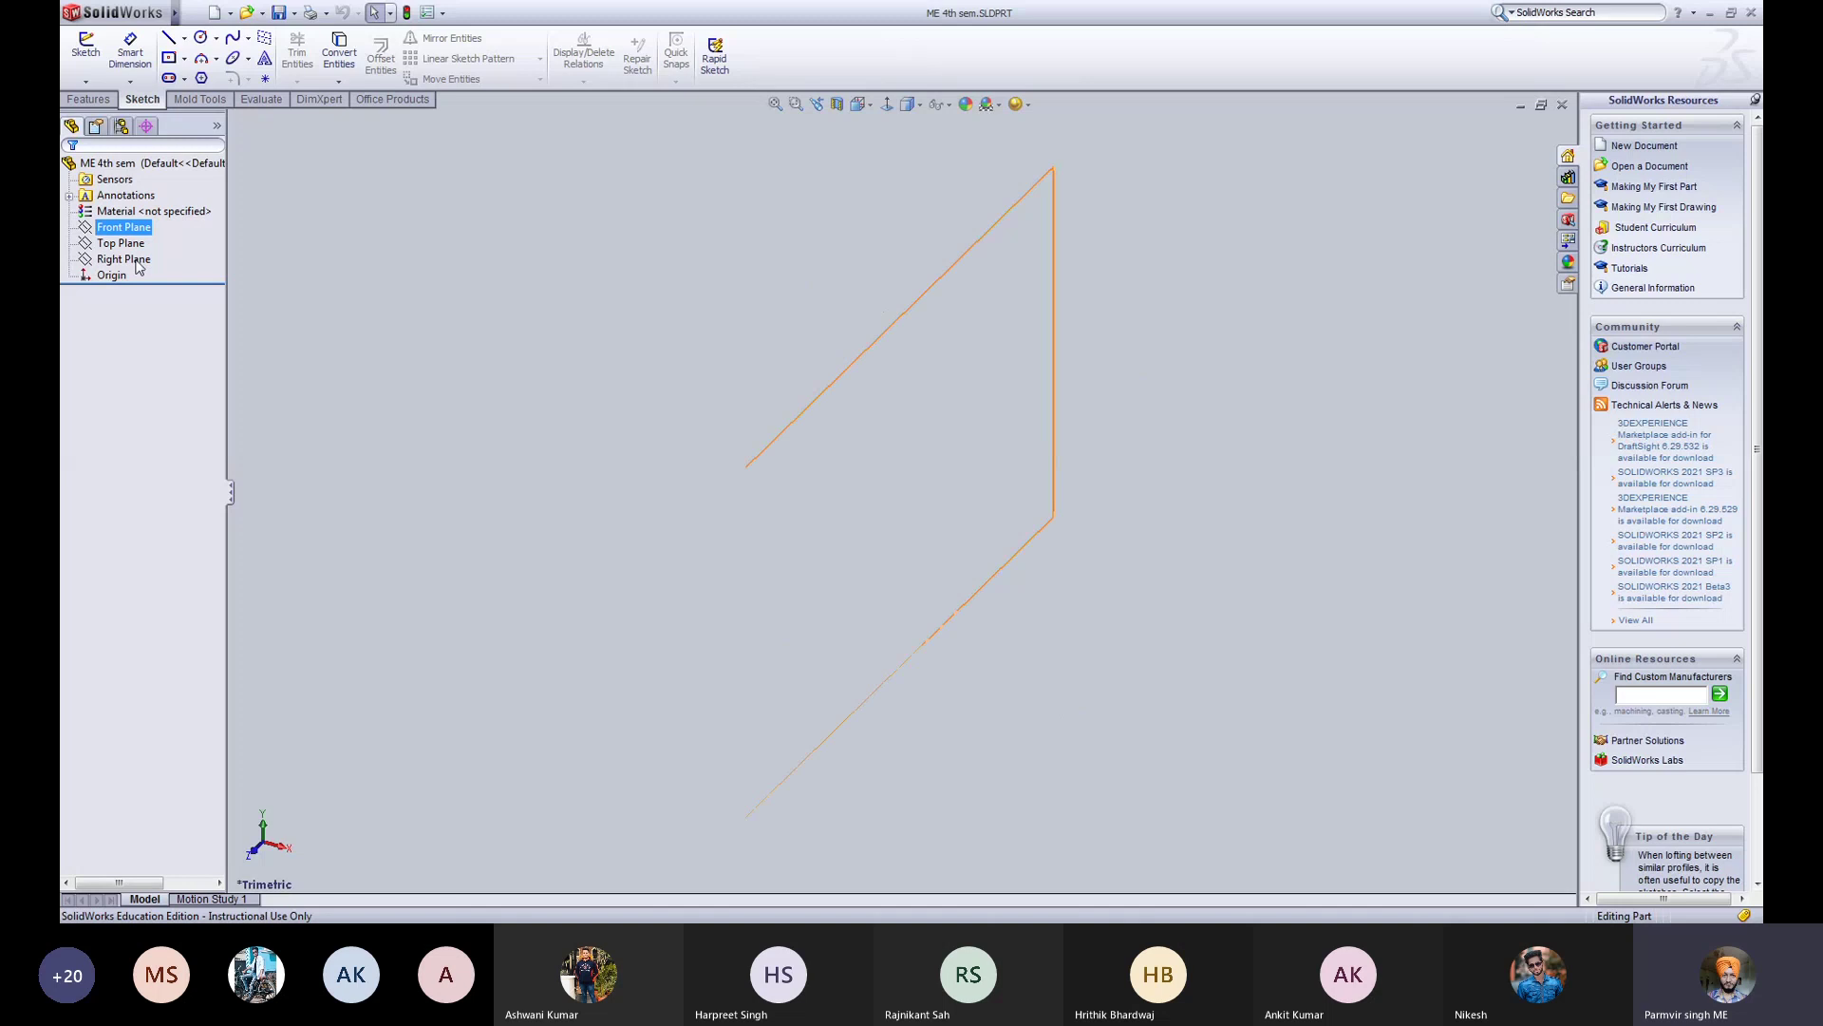
pyautogui.click(123, 259)
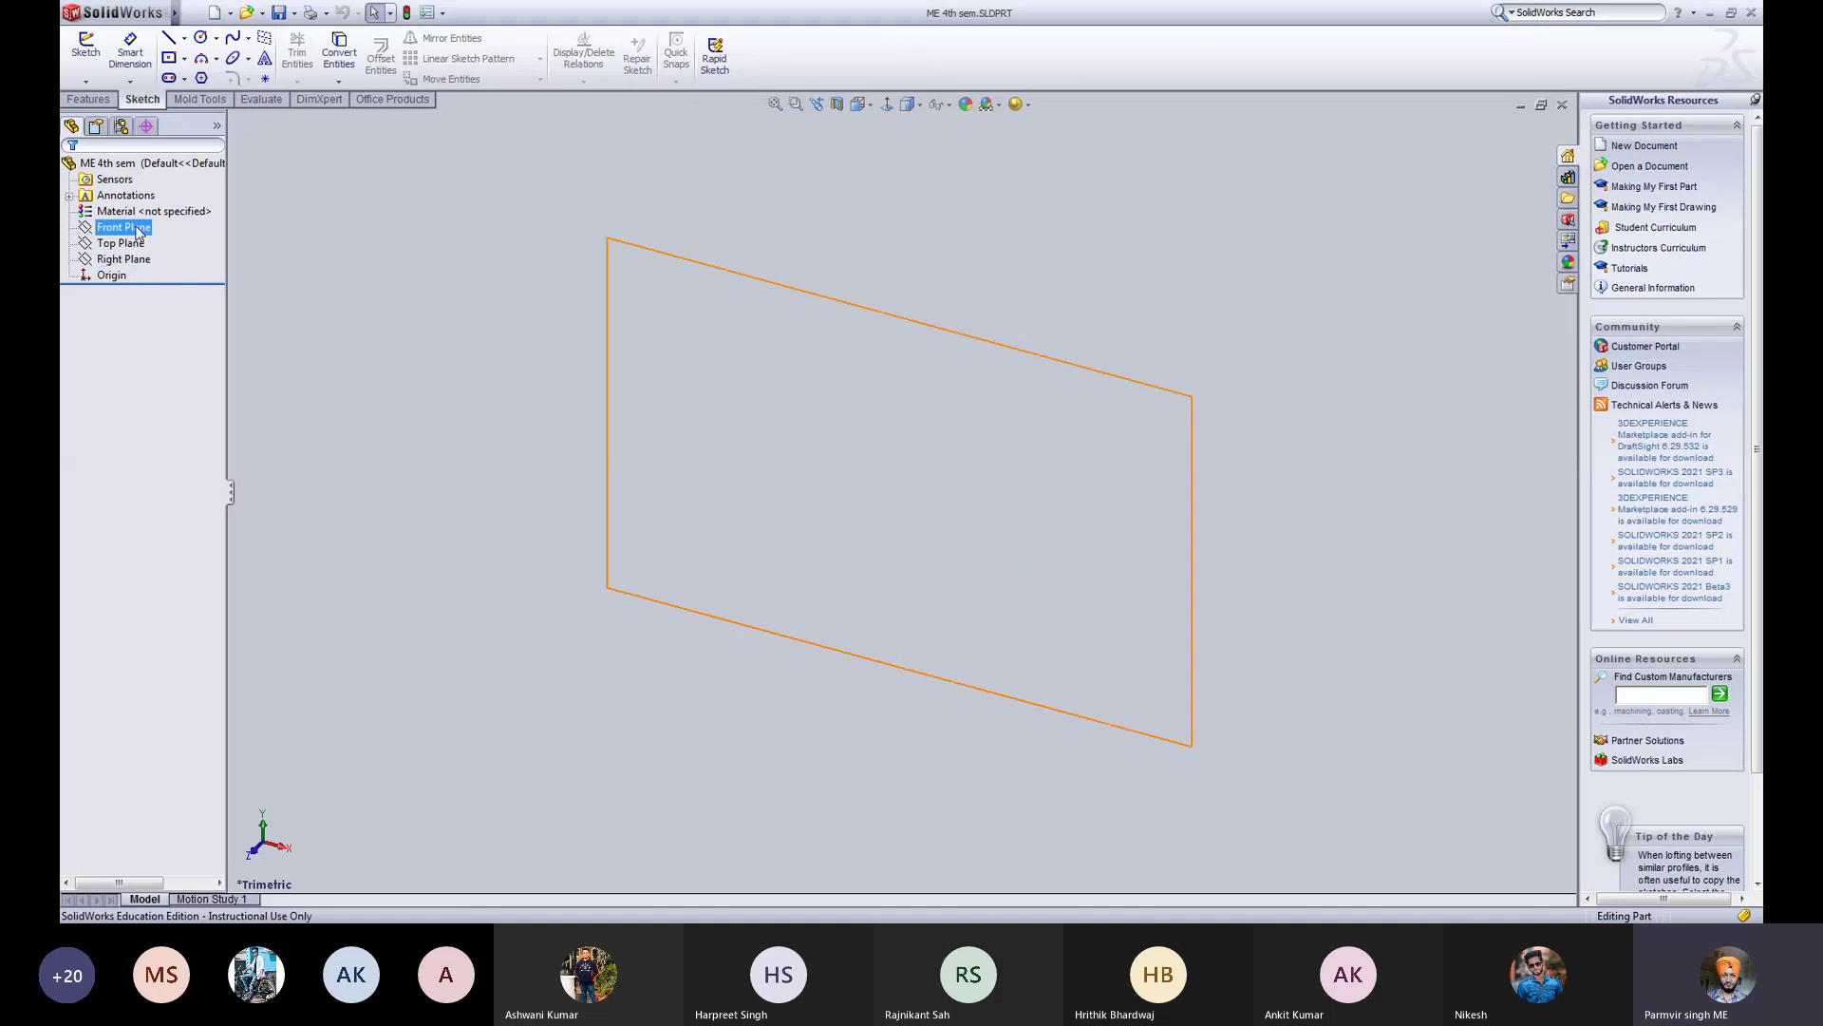
pyautogui.click(128, 243)
pyautogui.click(130, 244)
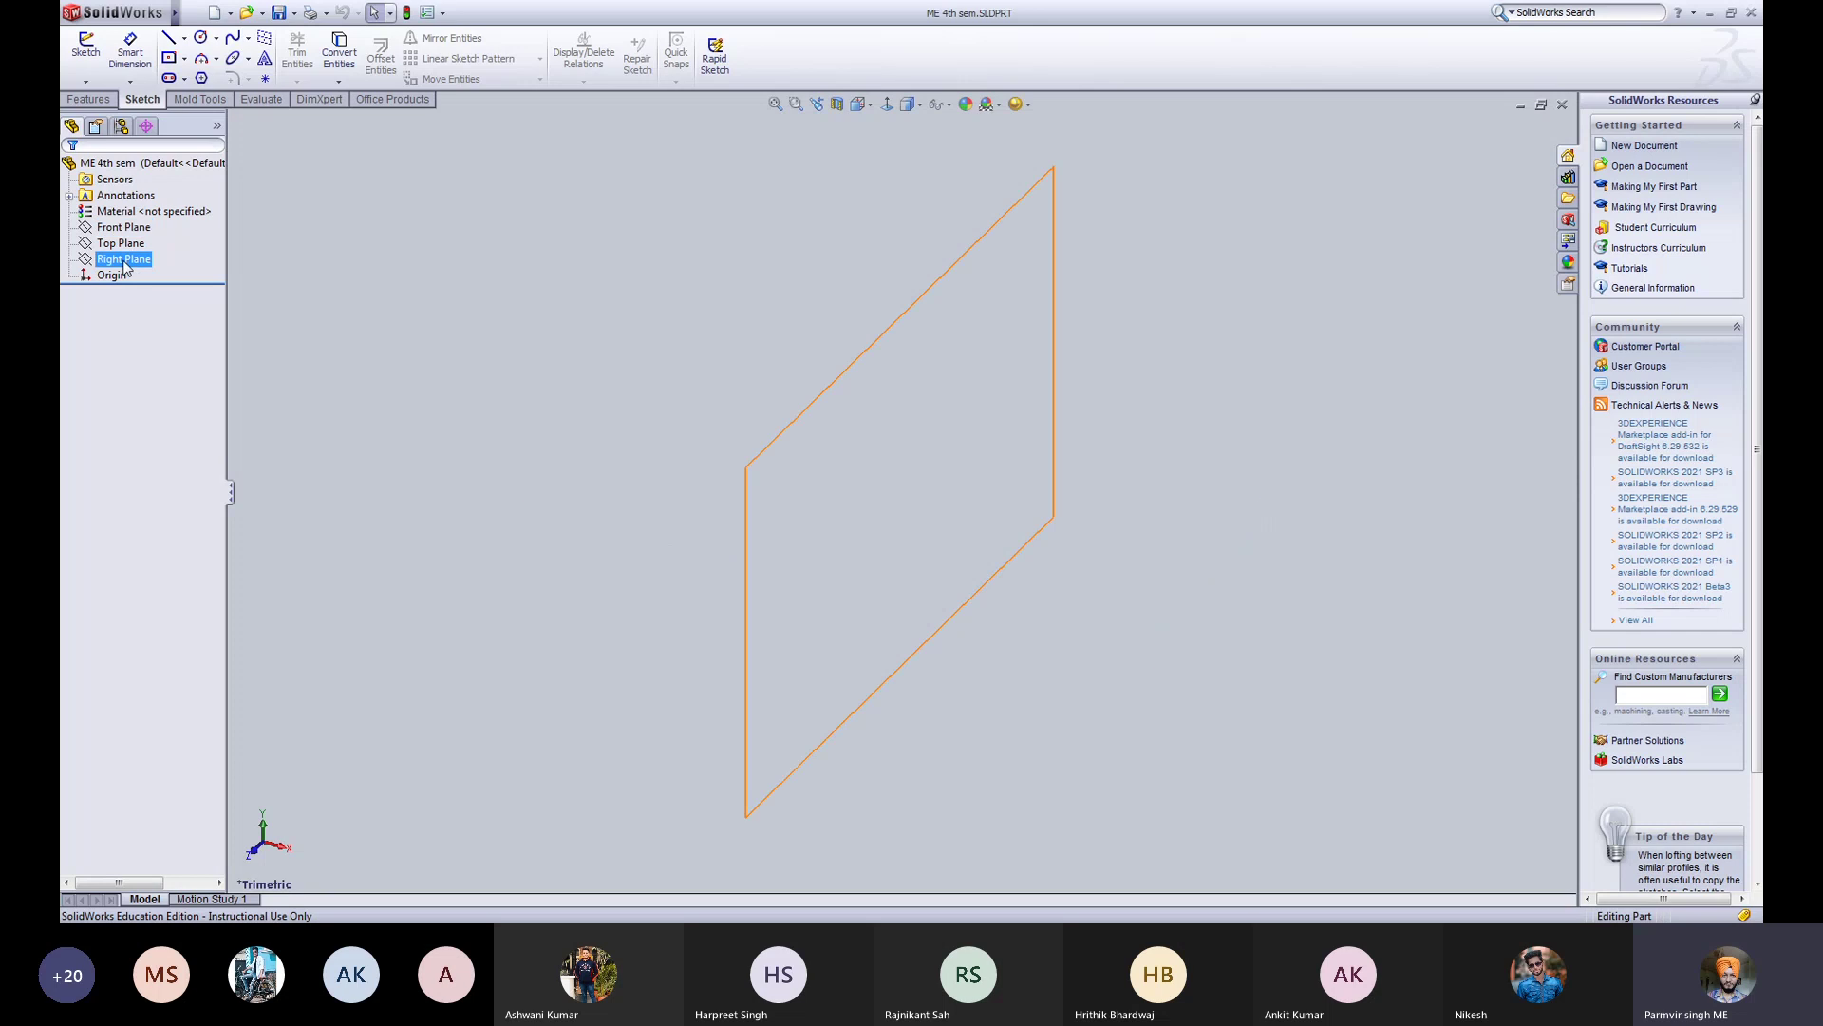
pyautogui.click(124, 229)
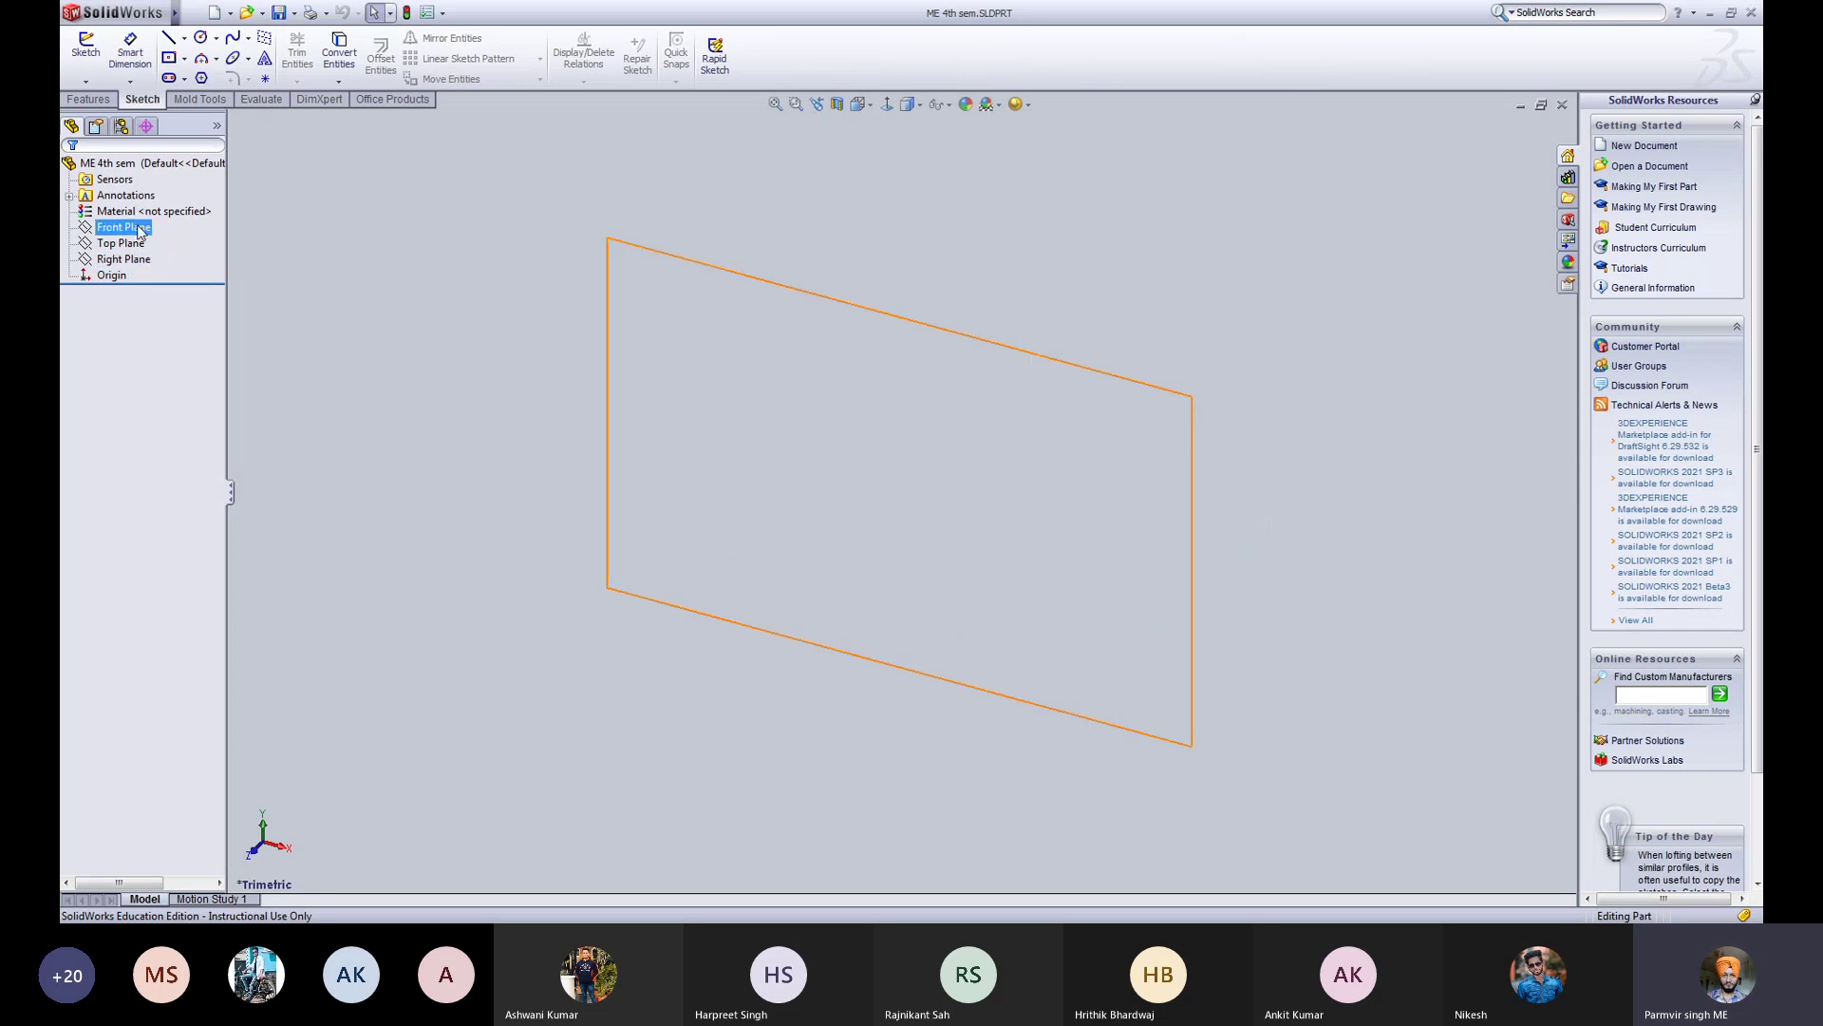
pyautogui.click(114, 275)
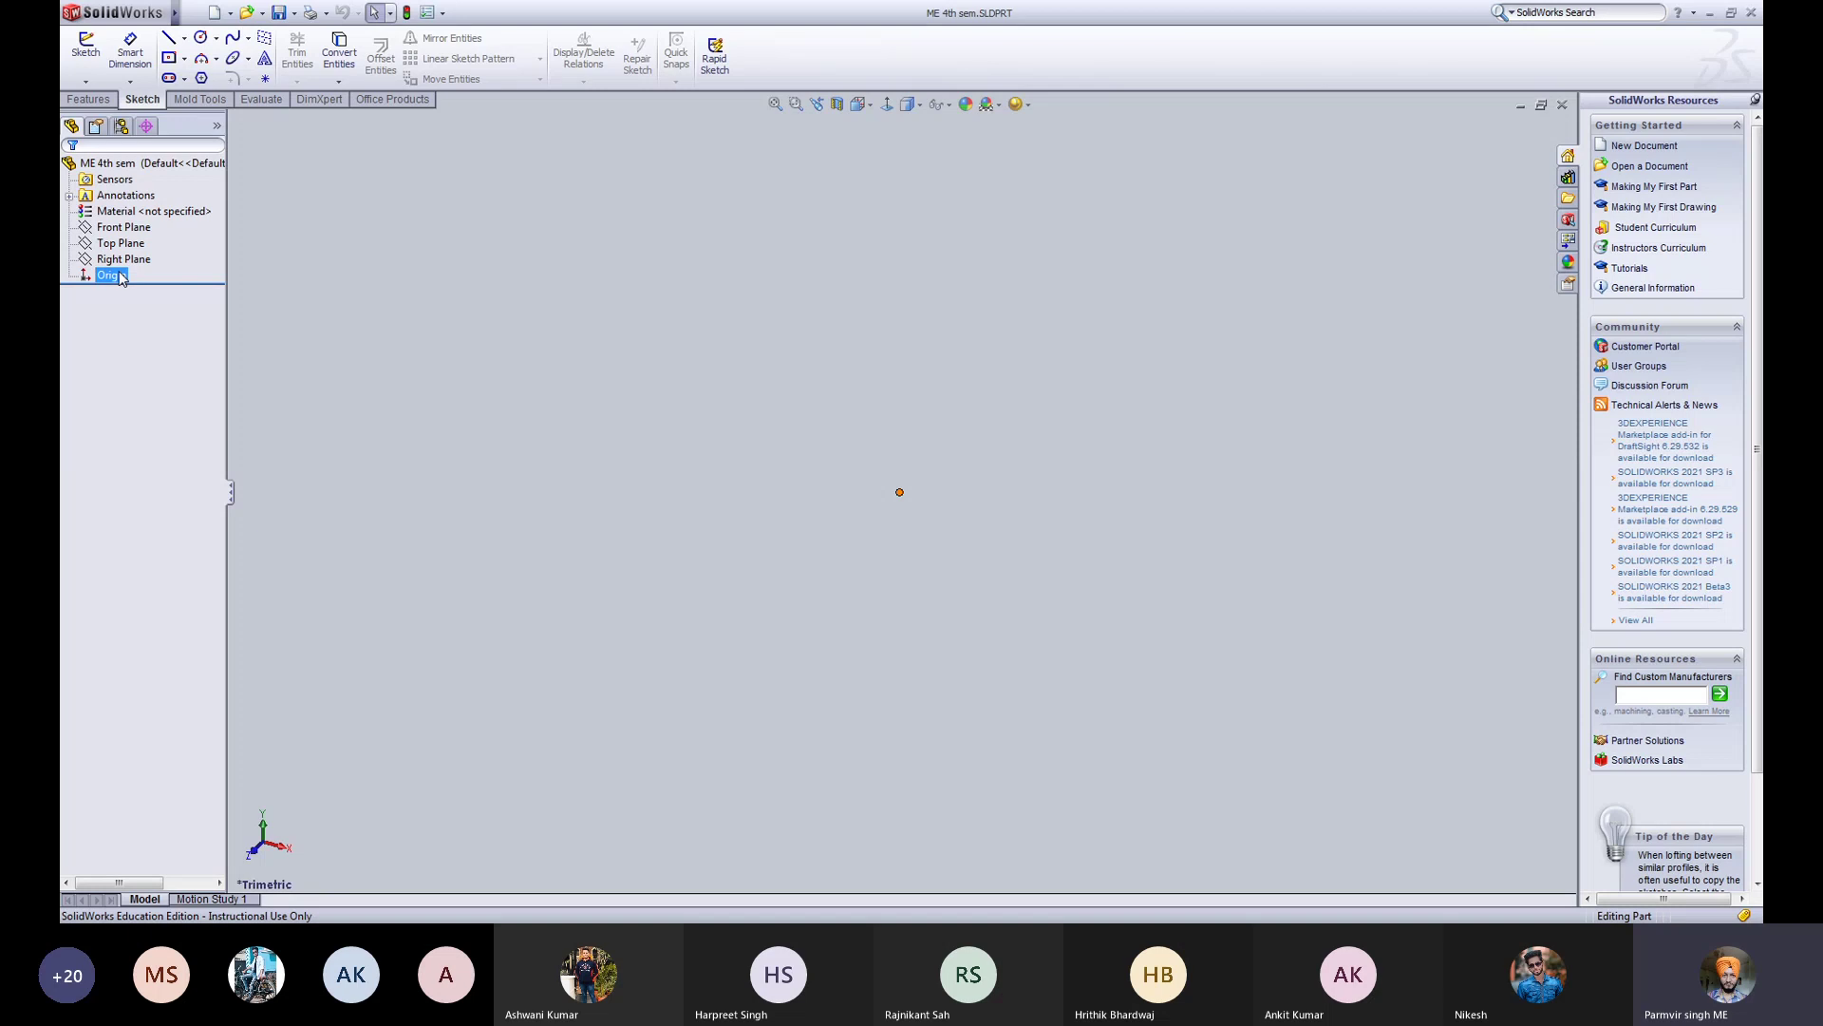
pyautogui.press('Escape')
pyautogui.click(1028, 106)
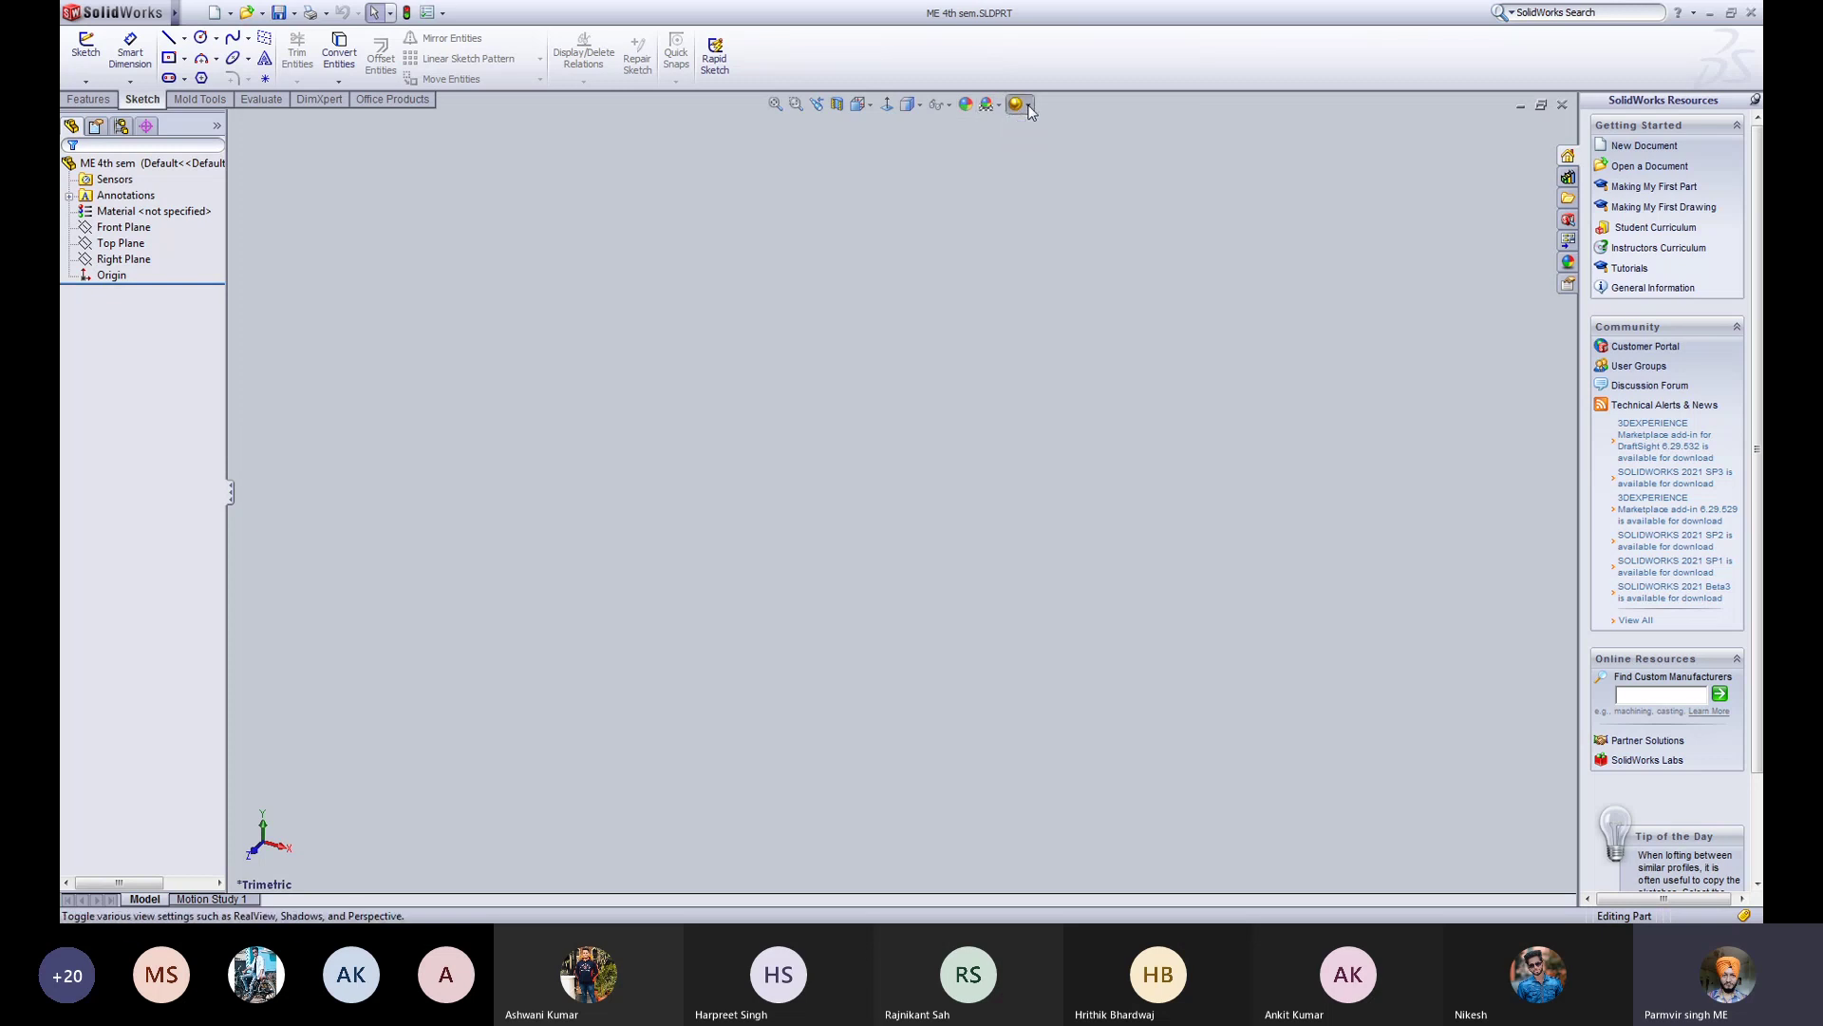
pyautogui.click(1029, 107)
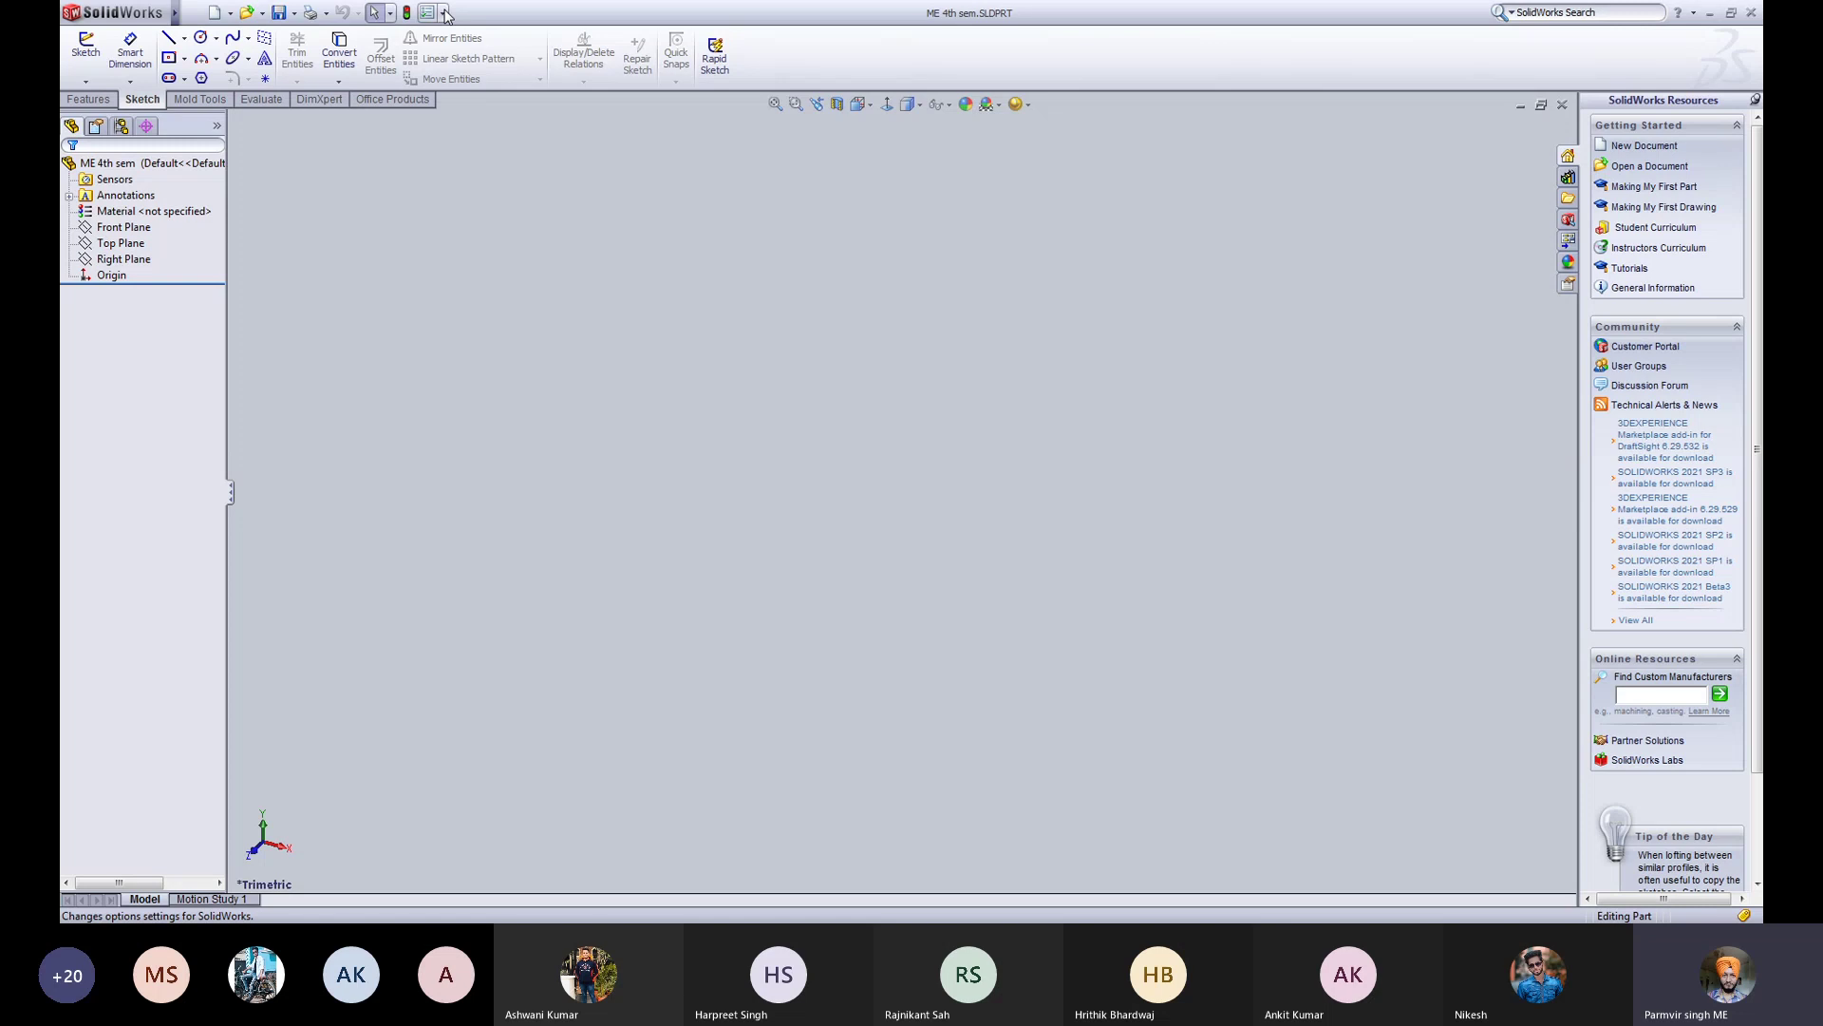
# Step: Browse System Options General, Drawings and Display Style (Hidden lines removed, High quality)
pyautogui.click(443, 14)
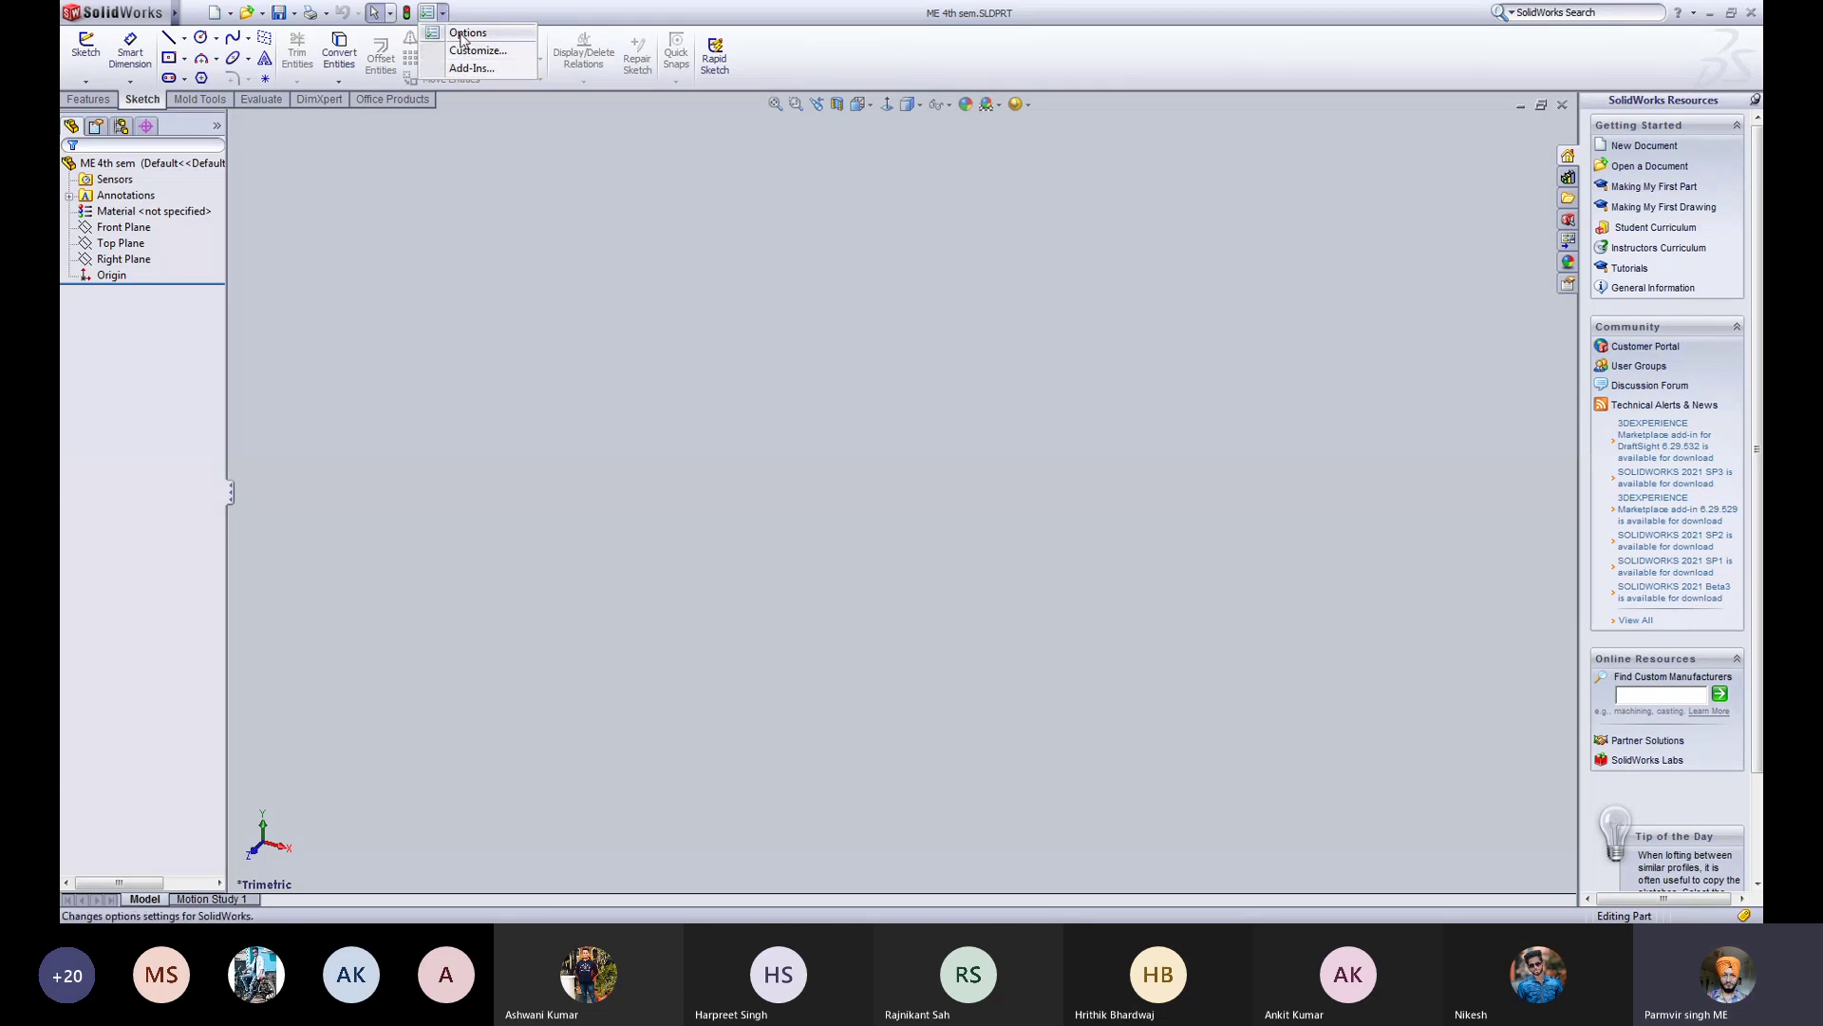
pyautogui.click(465, 34)
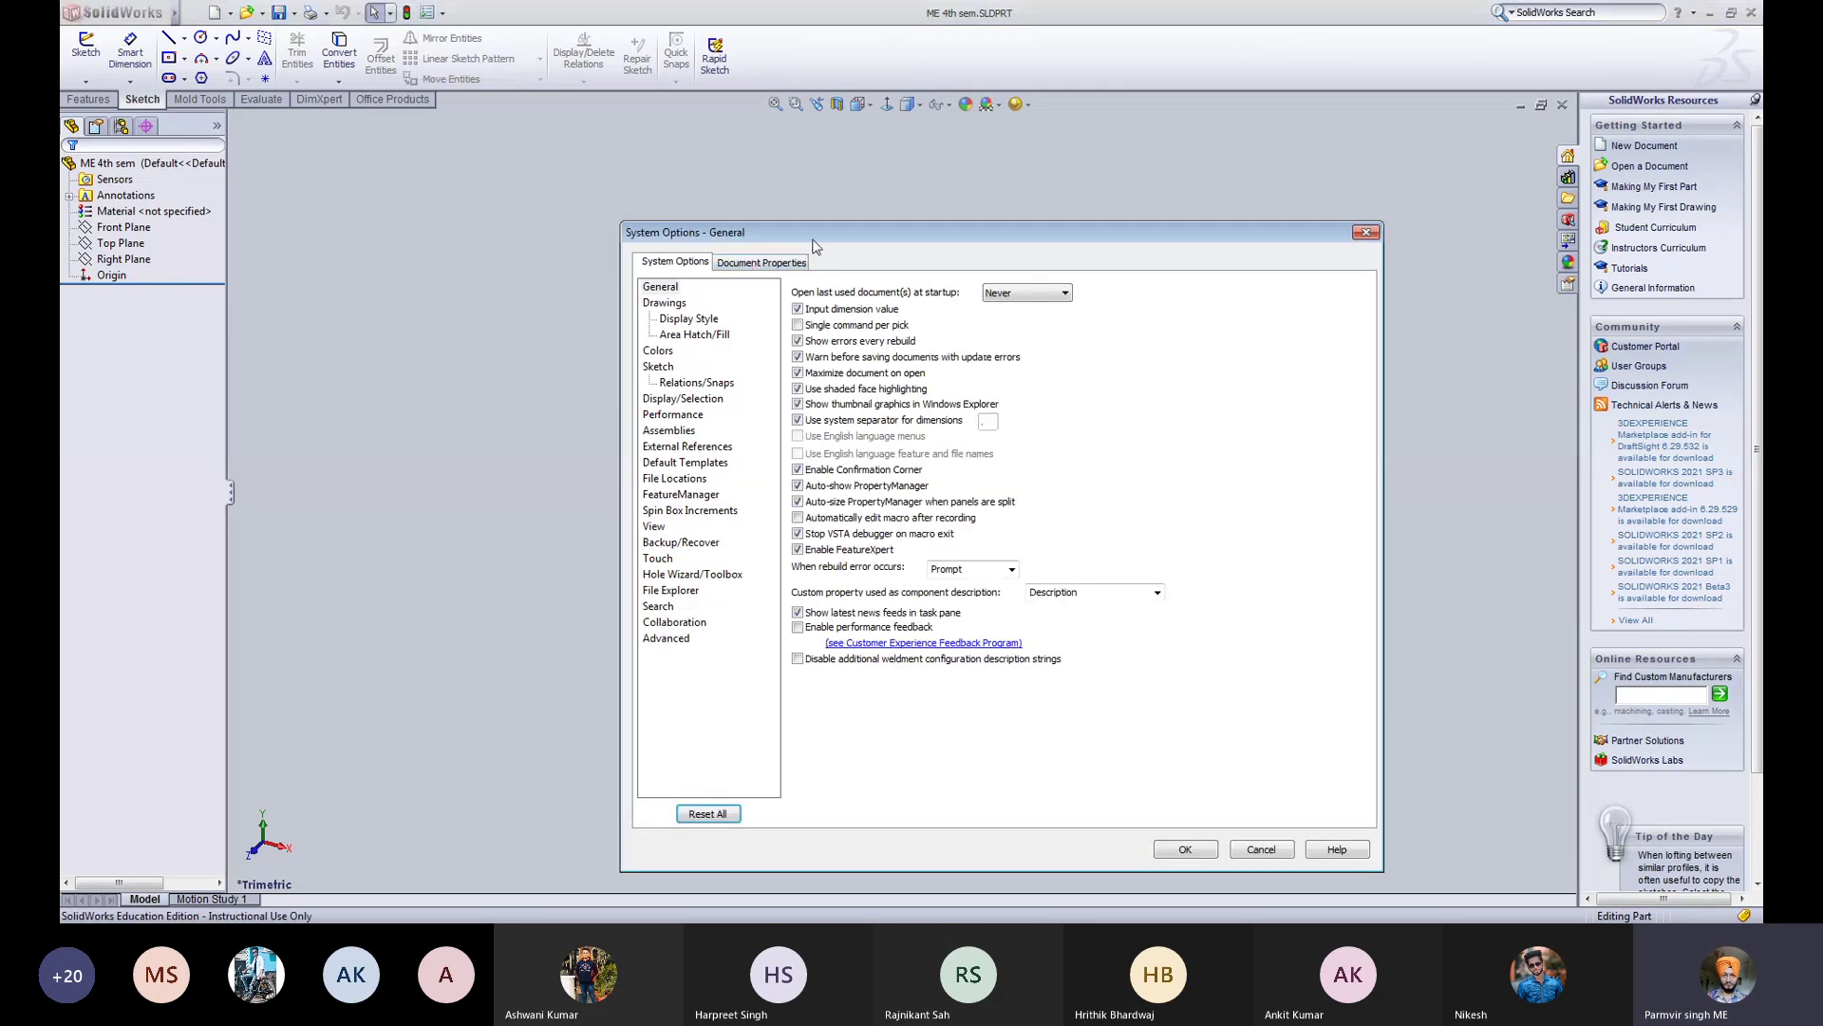
pyautogui.moveTo(816, 239)
pyautogui.mouseDown()
pyautogui.moveTo(719, 211)
pyautogui.moveTo(712, 138)
pyautogui.moveTo(709, 193)
pyautogui.mouseUp()
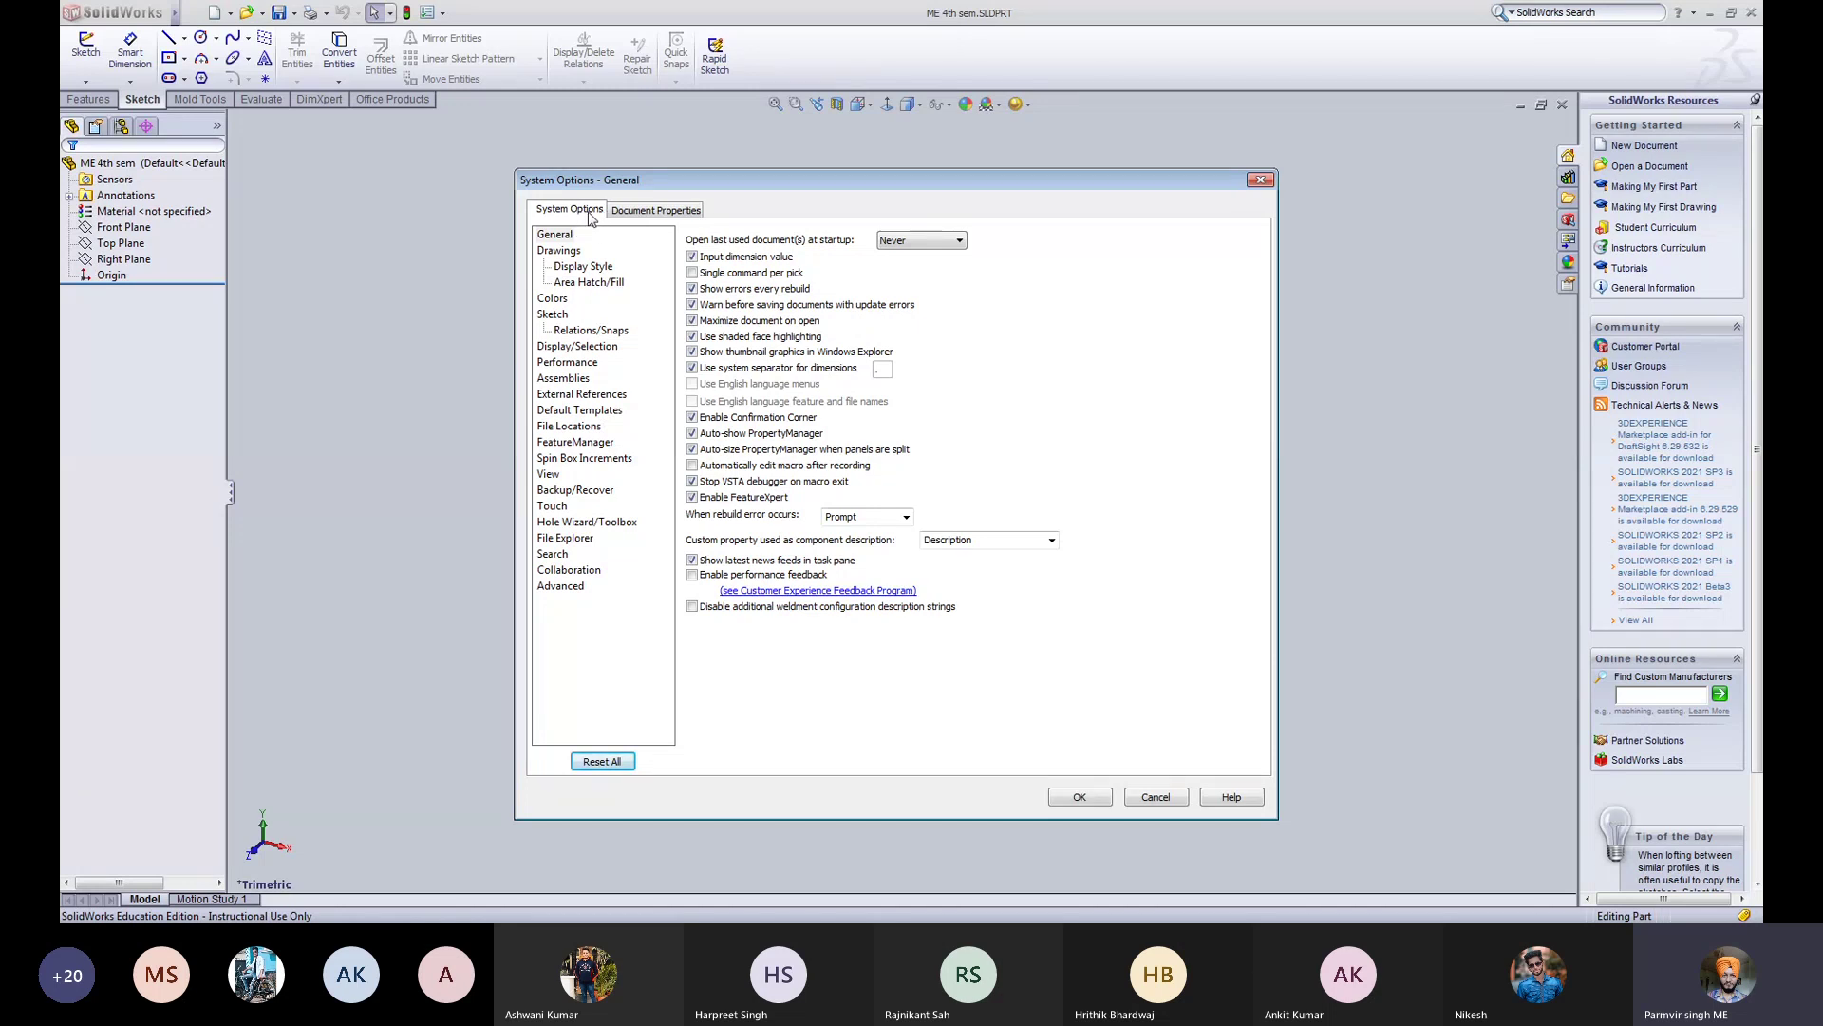
pyautogui.click(556, 235)
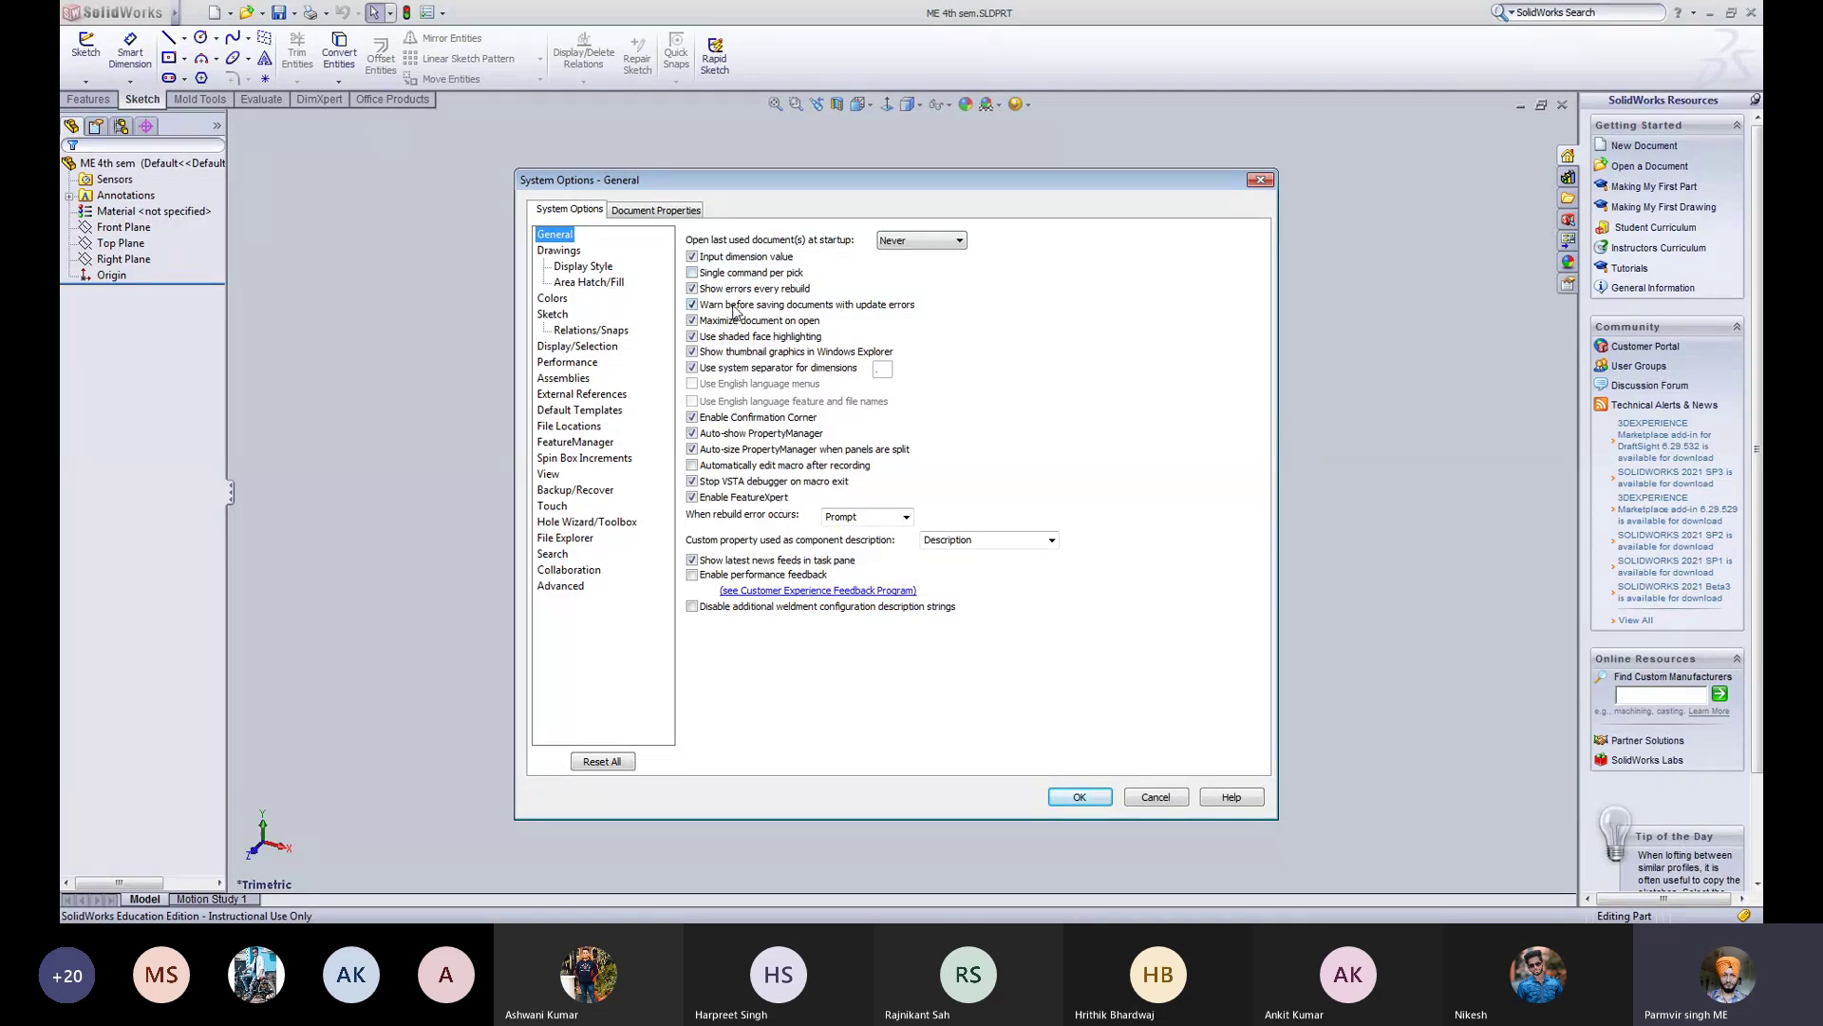
pyautogui.click(562, 252)
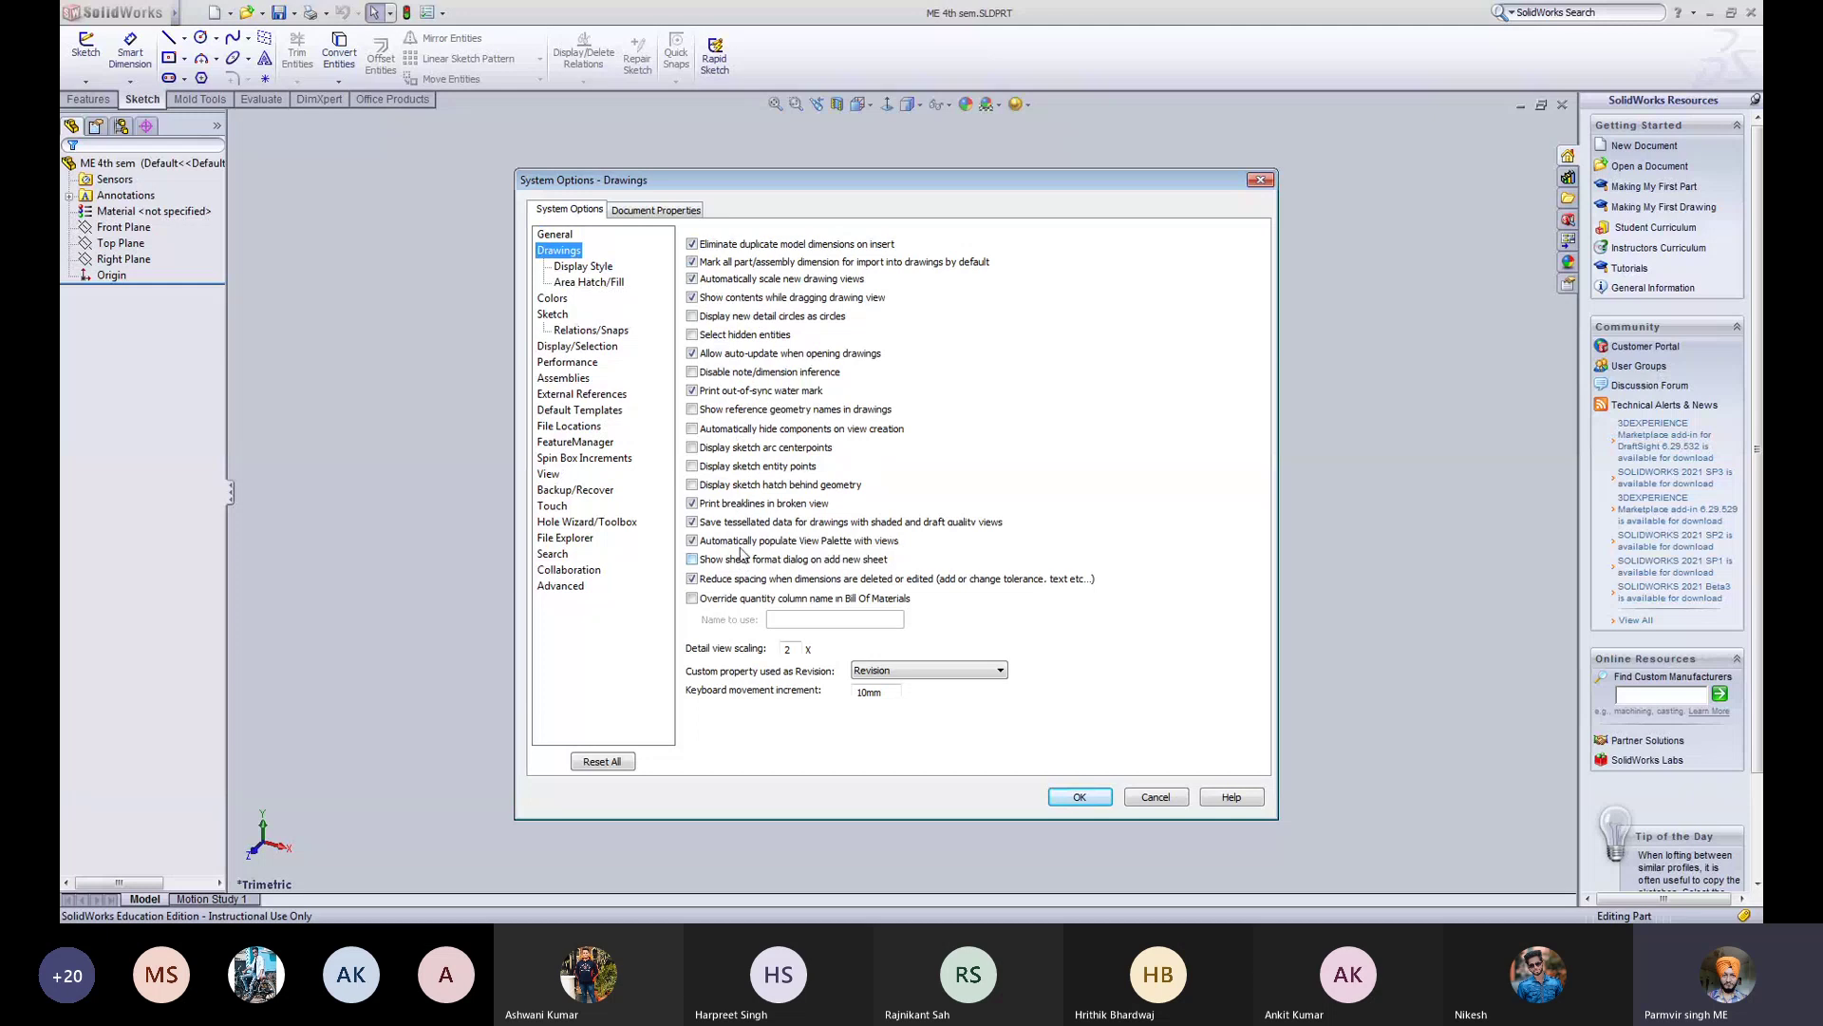
pyautogui.click(575, 268)
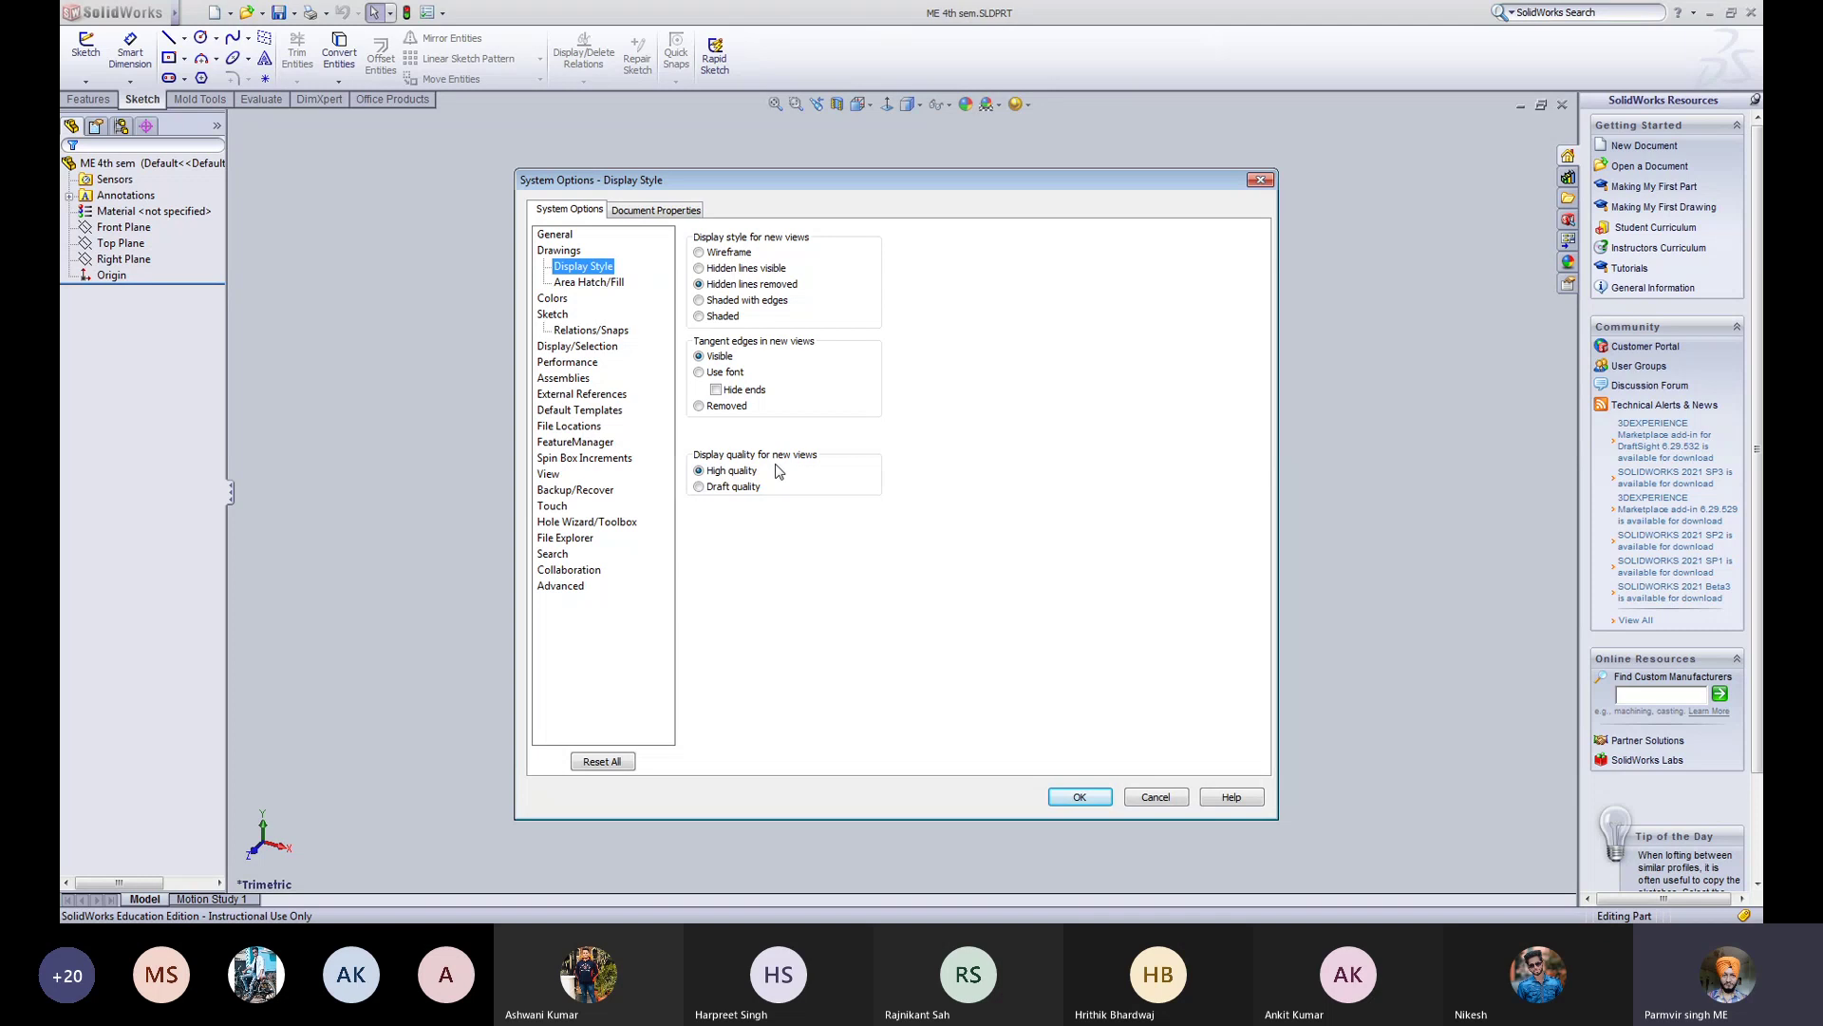
# Step: Review the Area Hatch/Fill defaults, trying Solid and returning to Hatch with ANSI31 kept
pyautogui.click(589, 283)
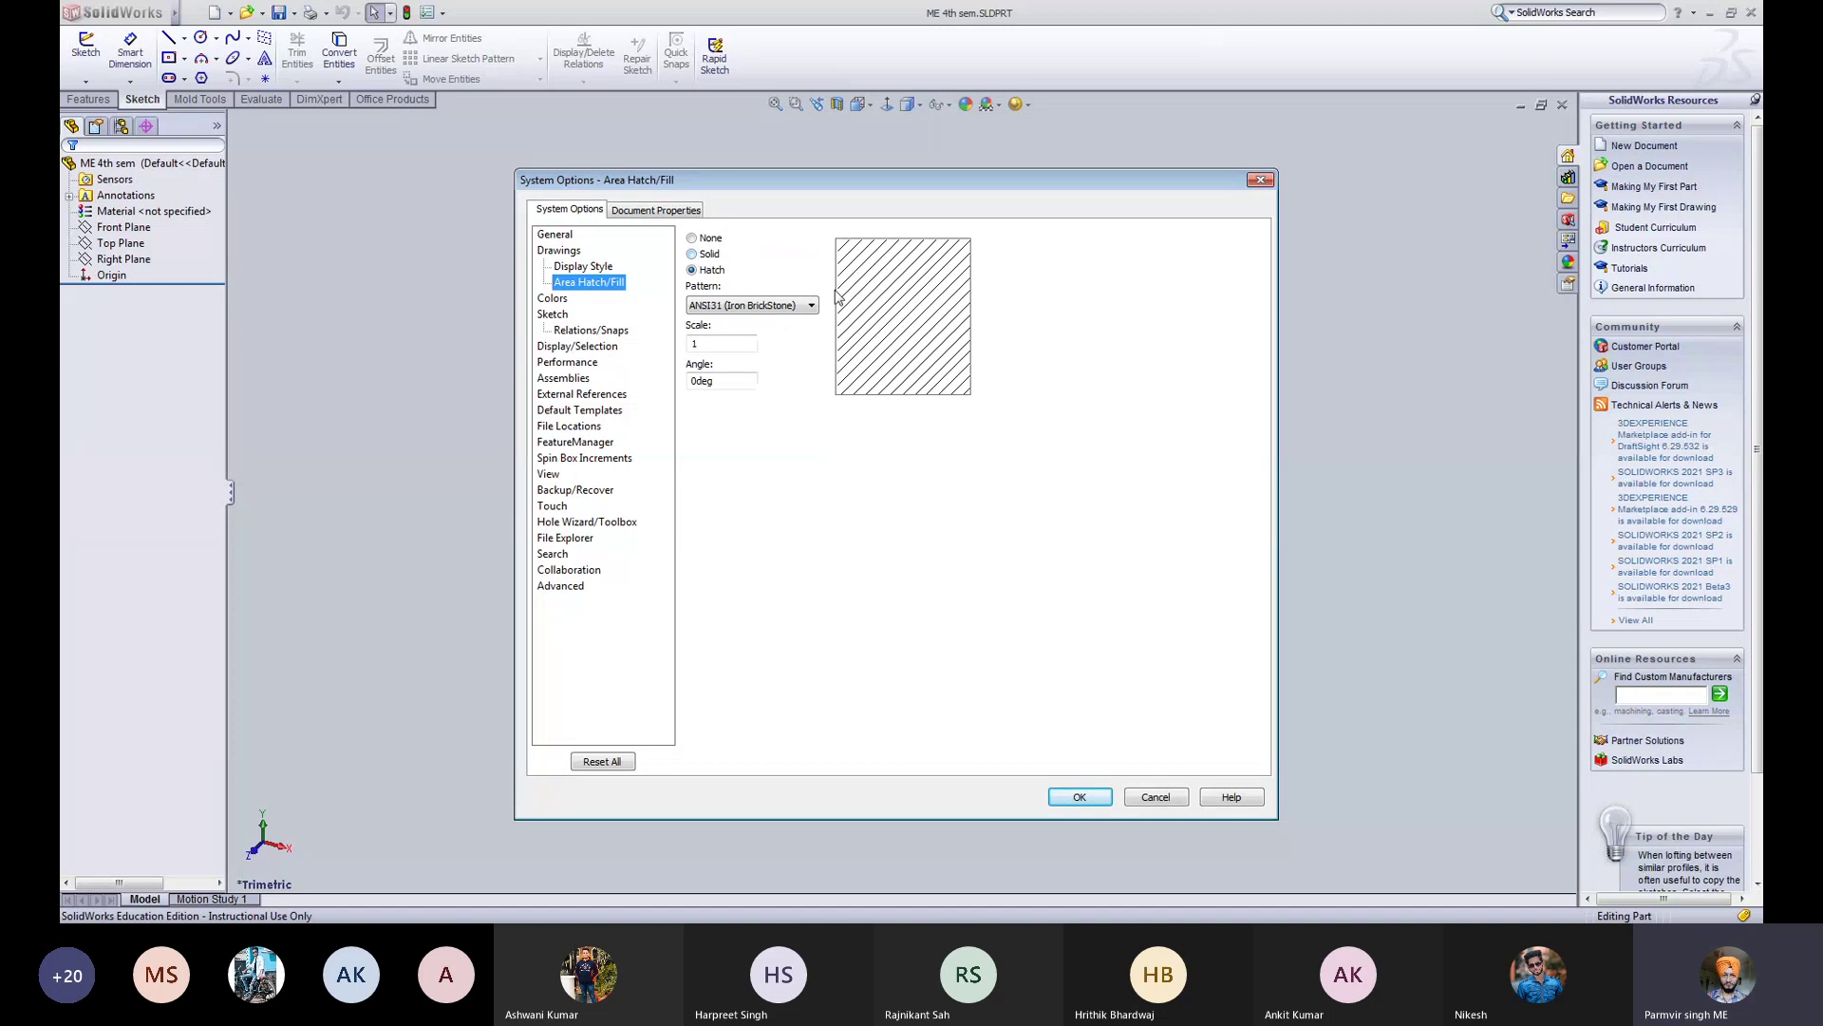
pyautogui.click(691, 253)
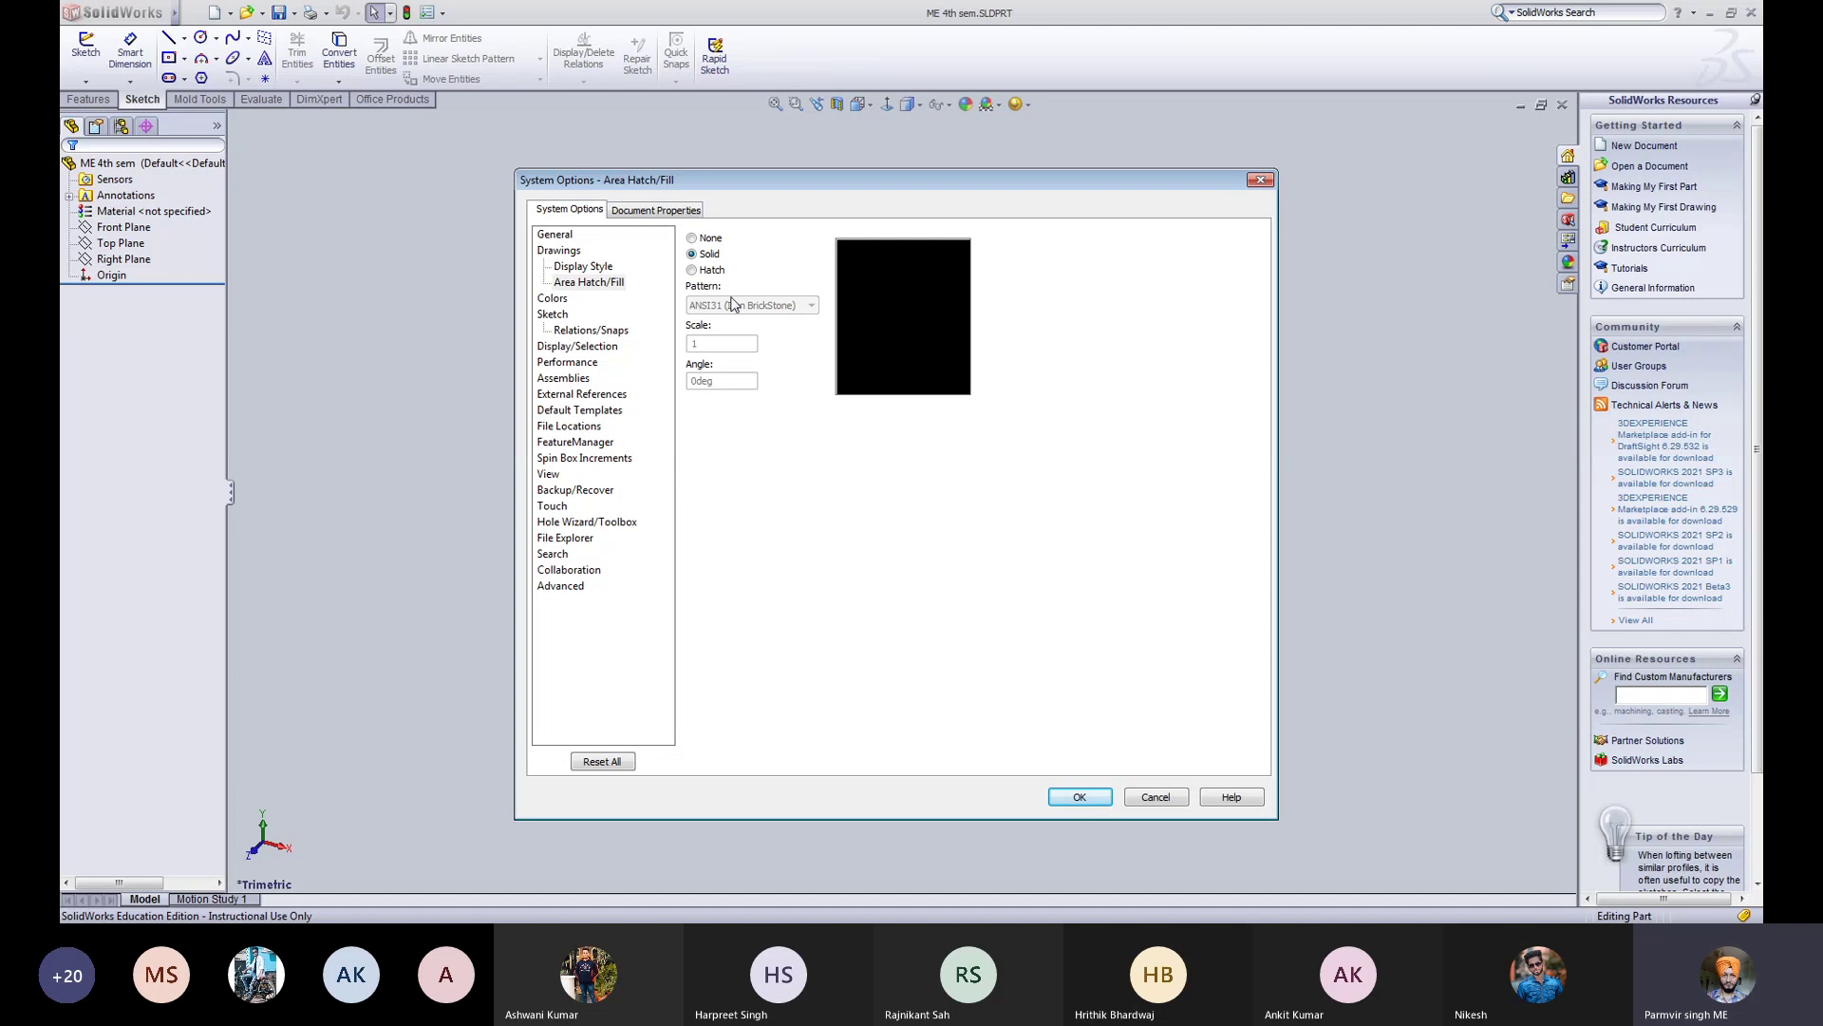
pyautogui.click(692, 270)
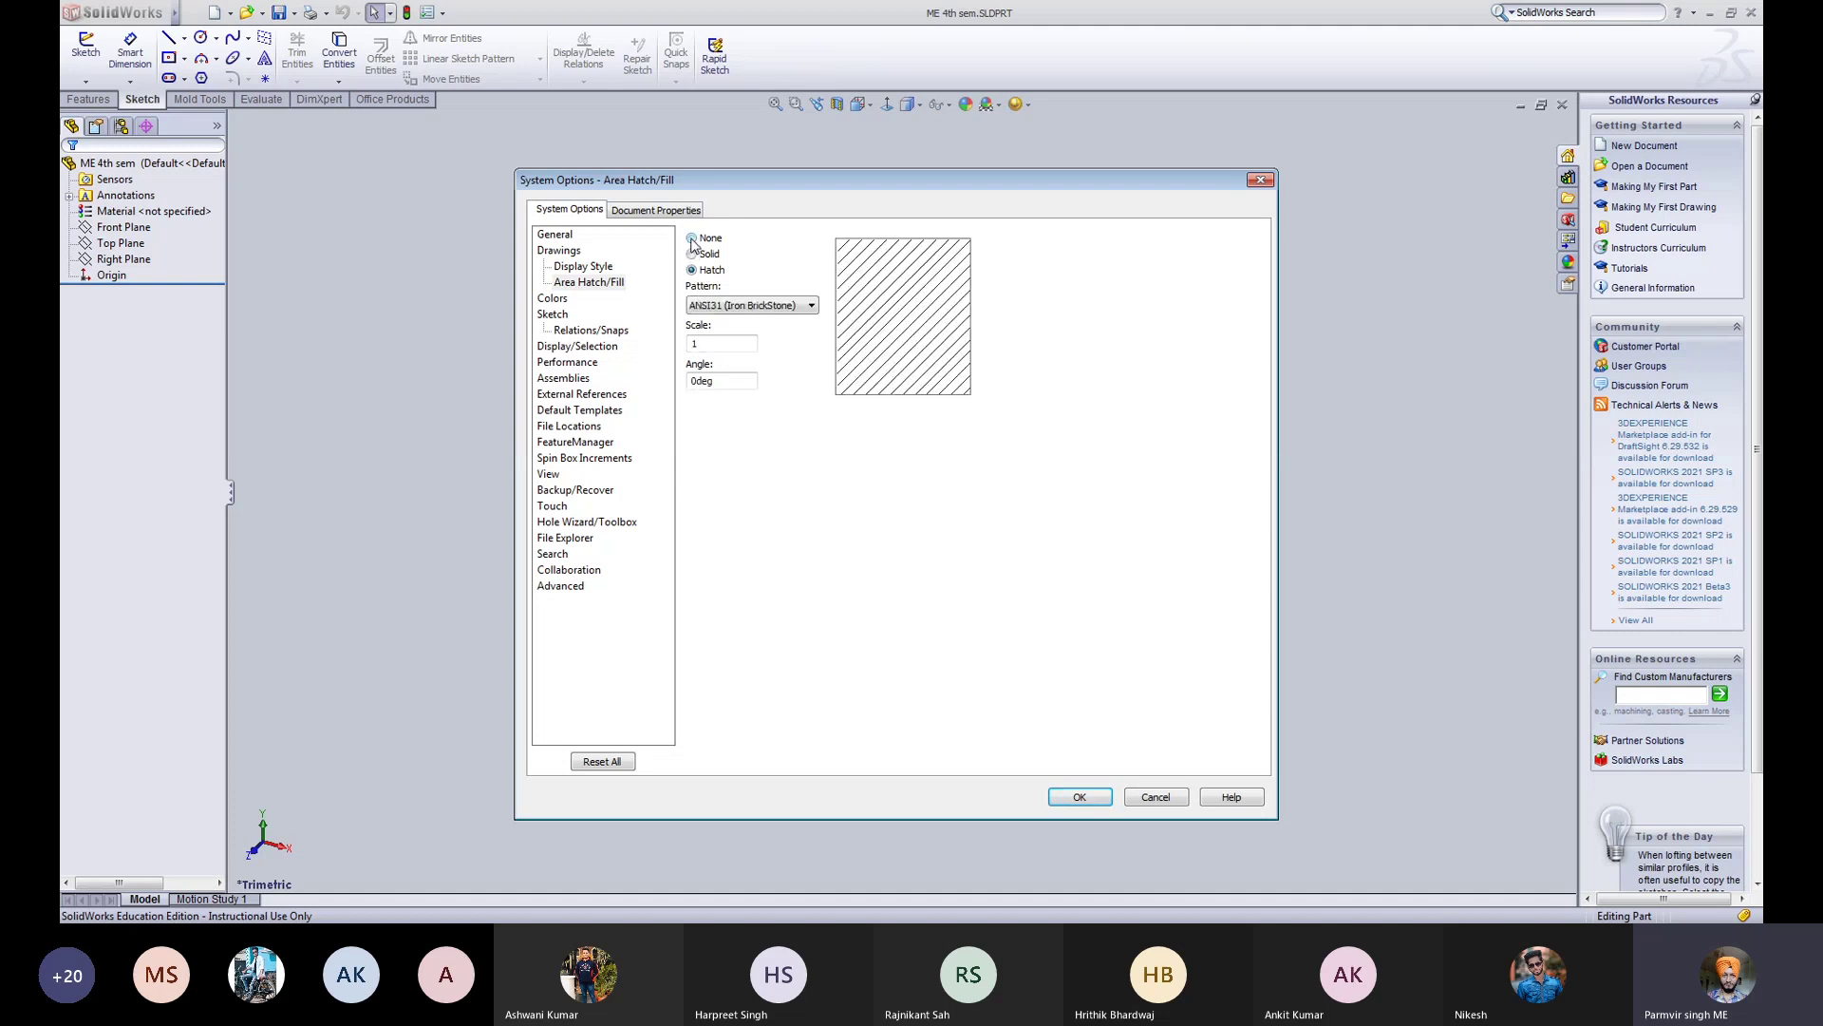
pyautogui.click(777, 308)
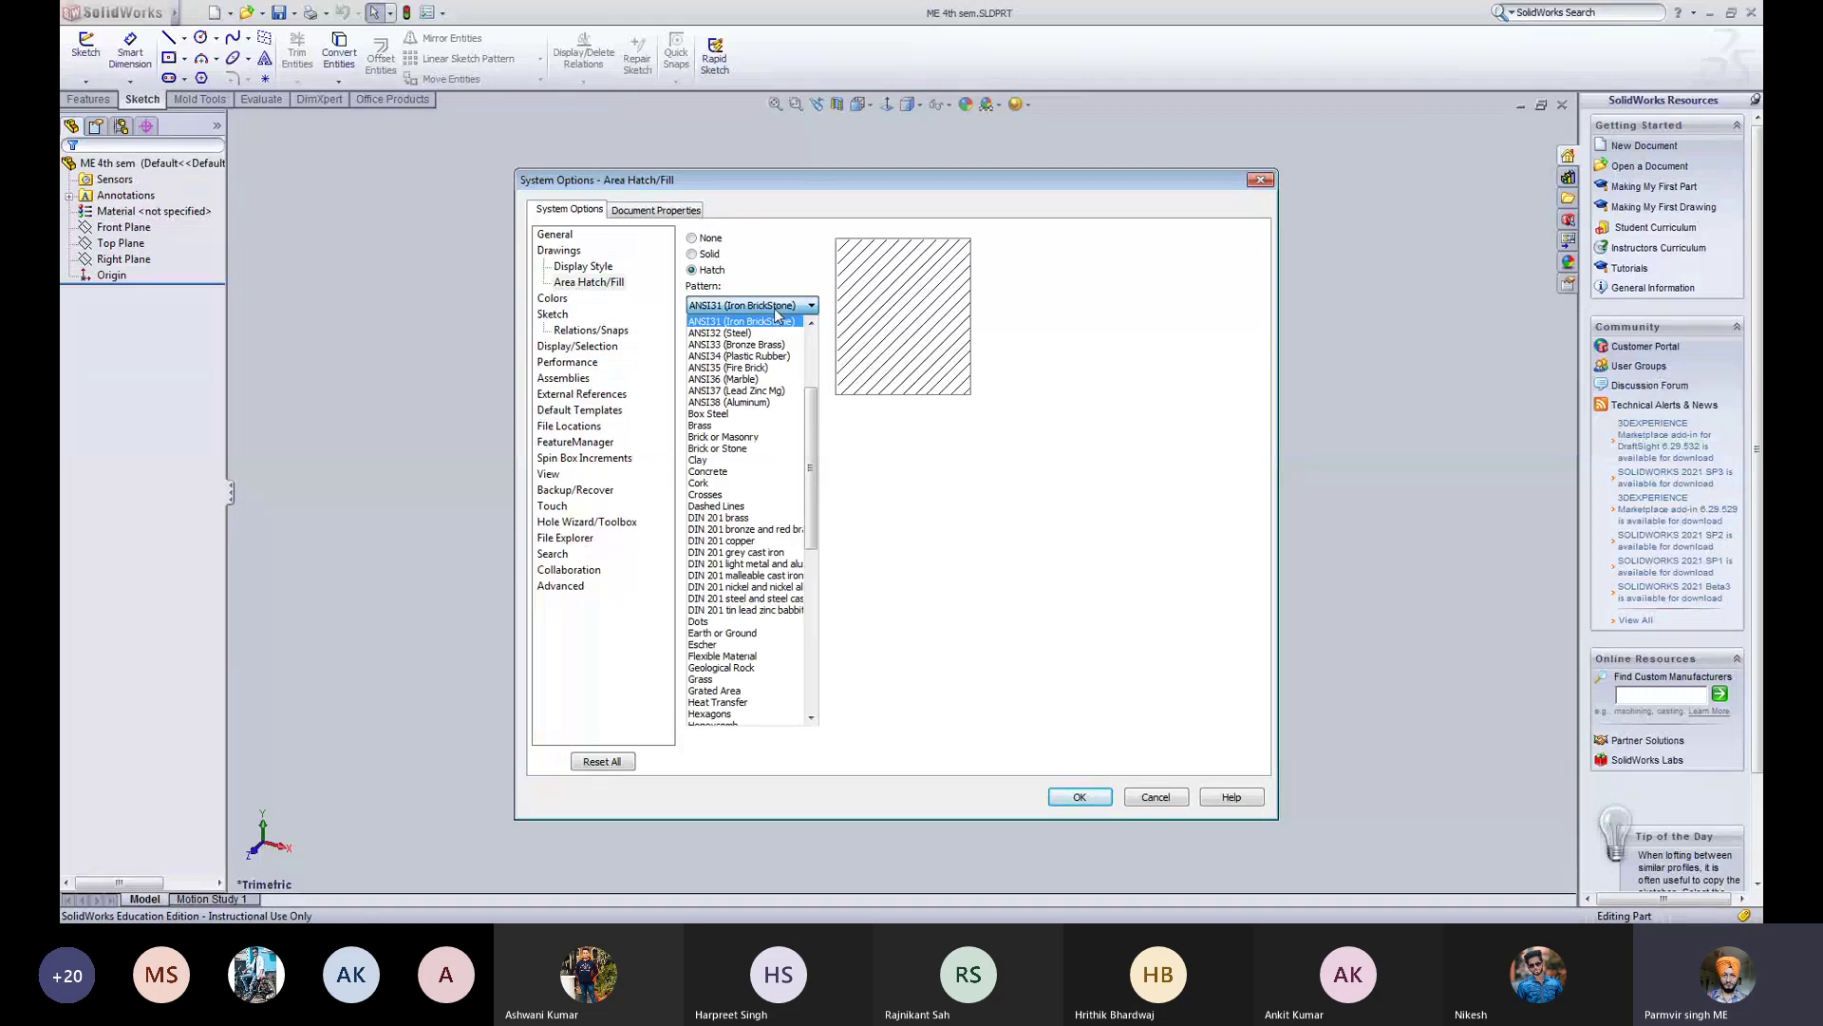
pyautogui.click(869, 502)
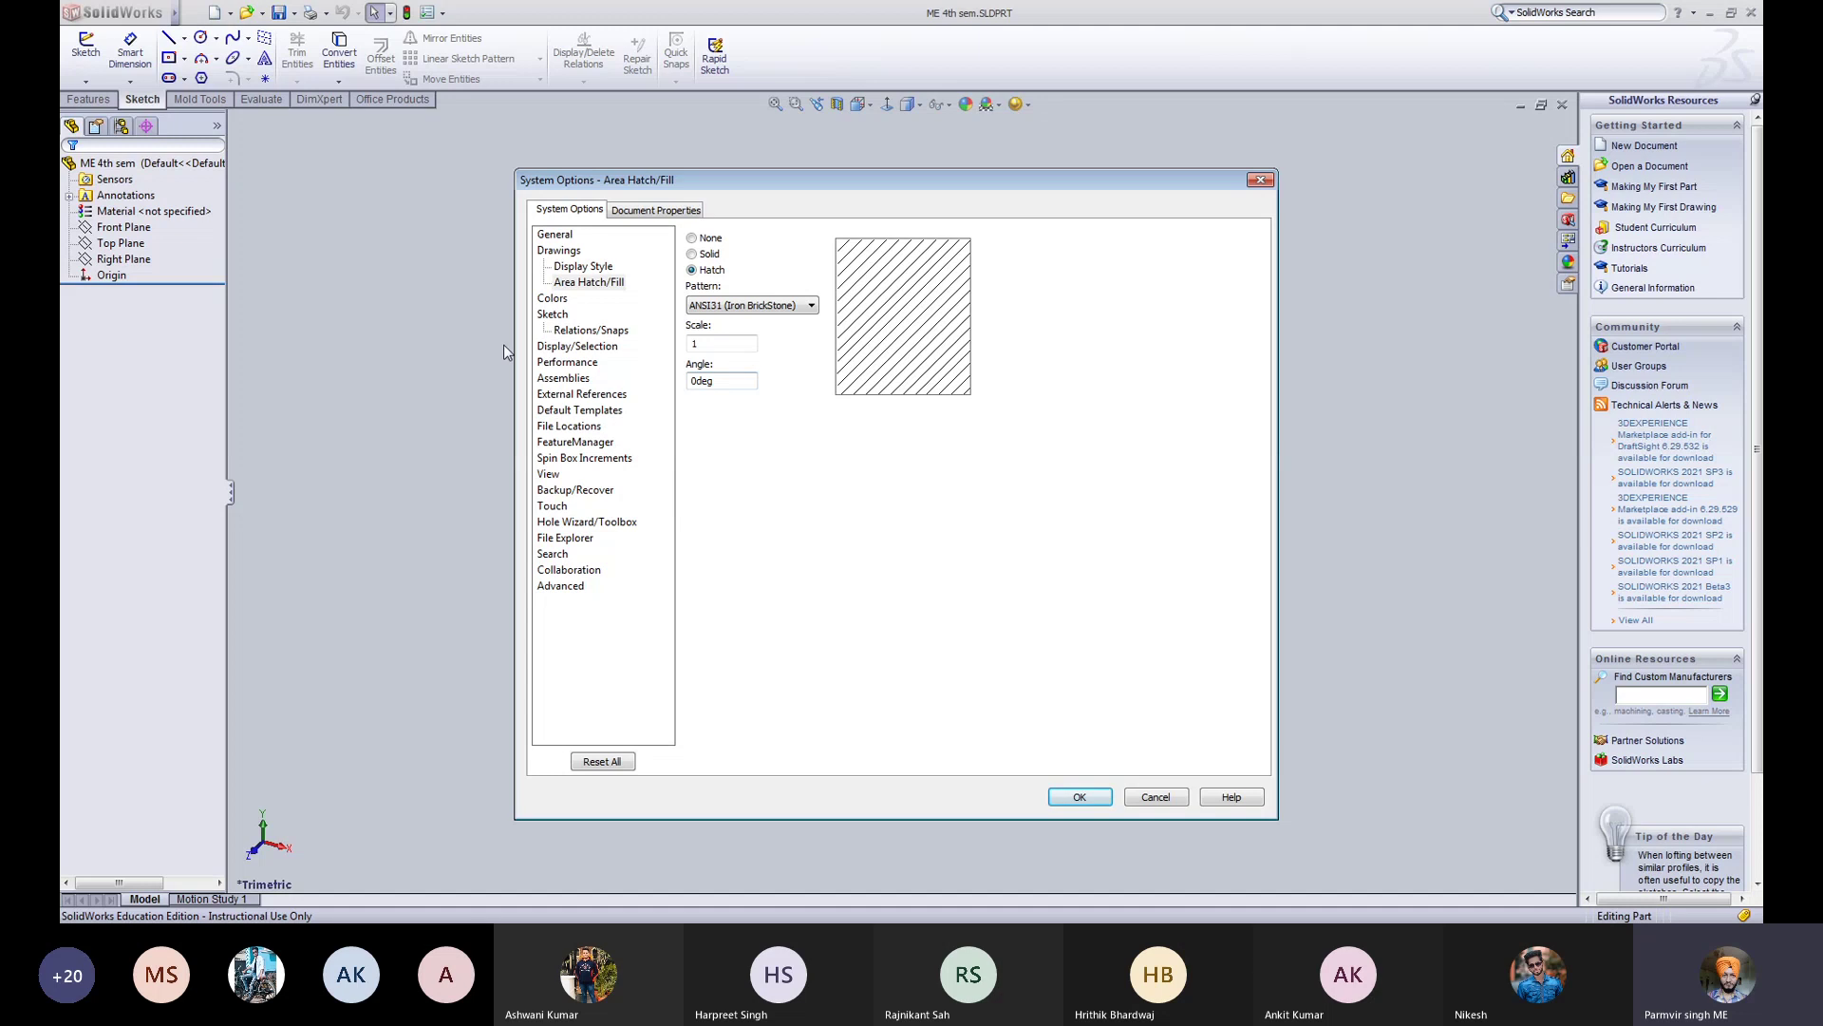
pyautogui.click(549, 300)
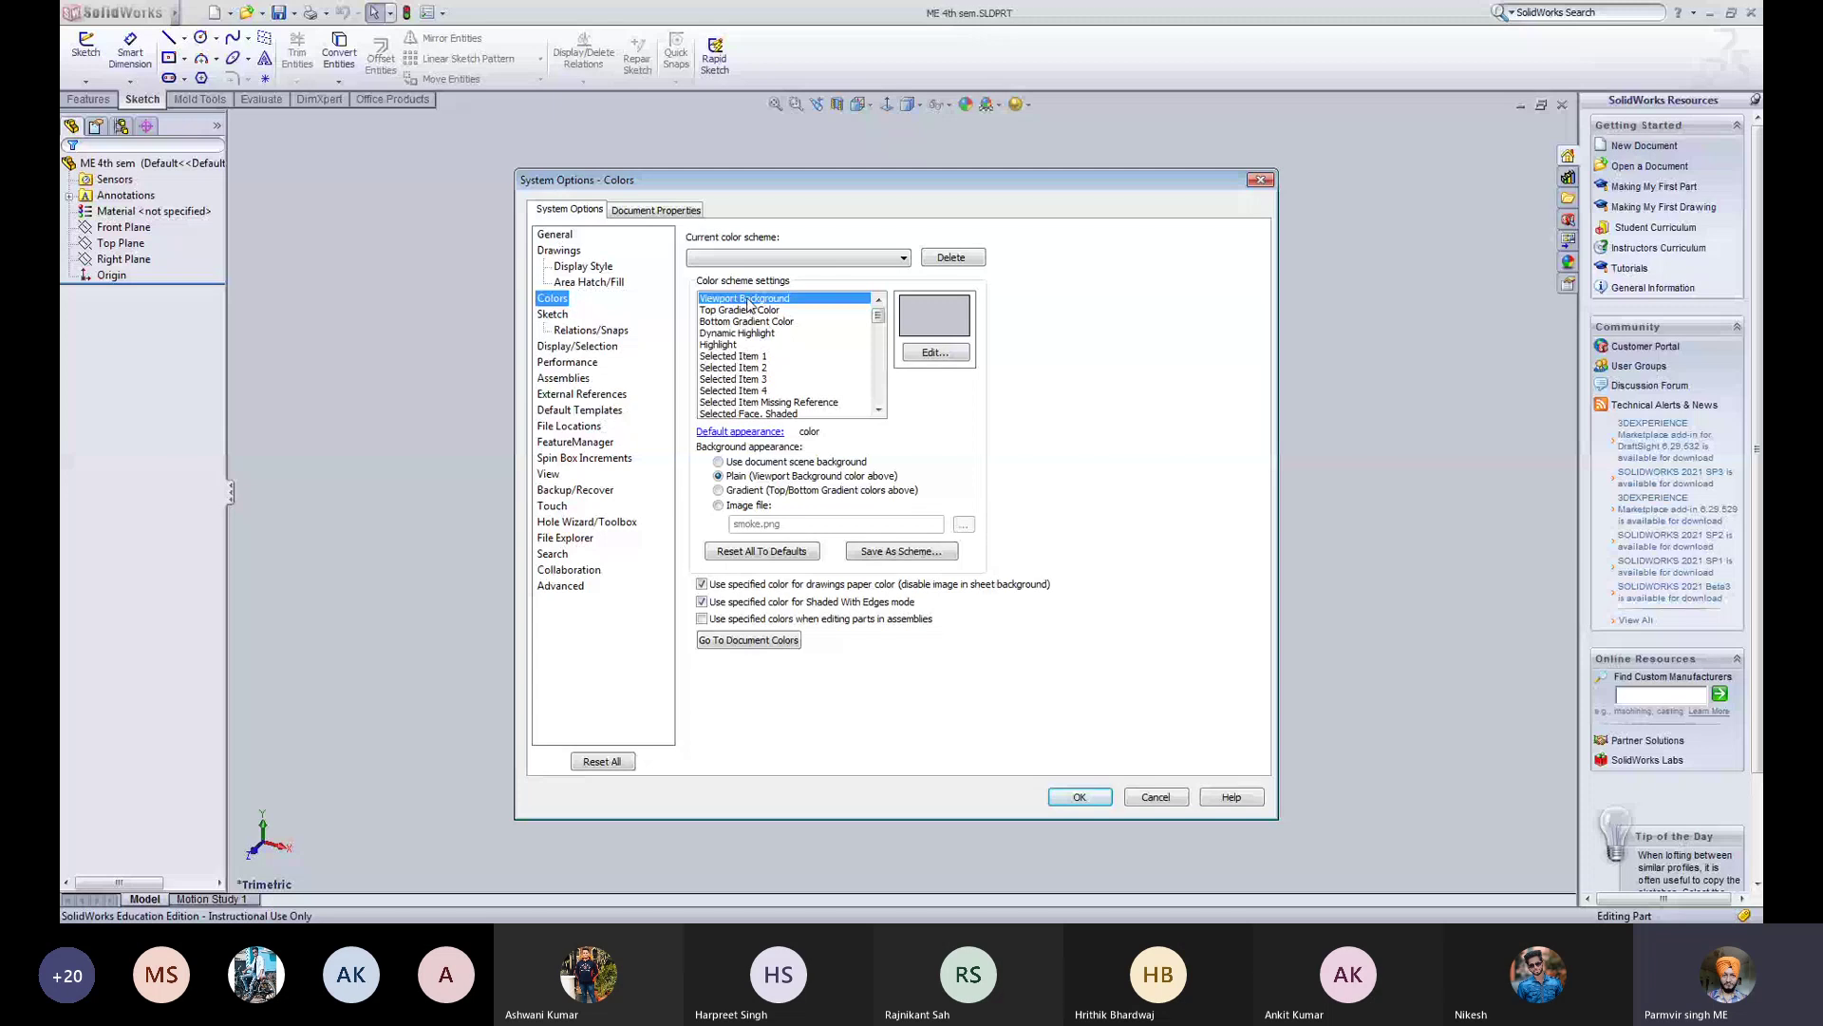
# Step: Set the viewport background to a plain light purple and close System Options
pyautogui.click(929, 353)
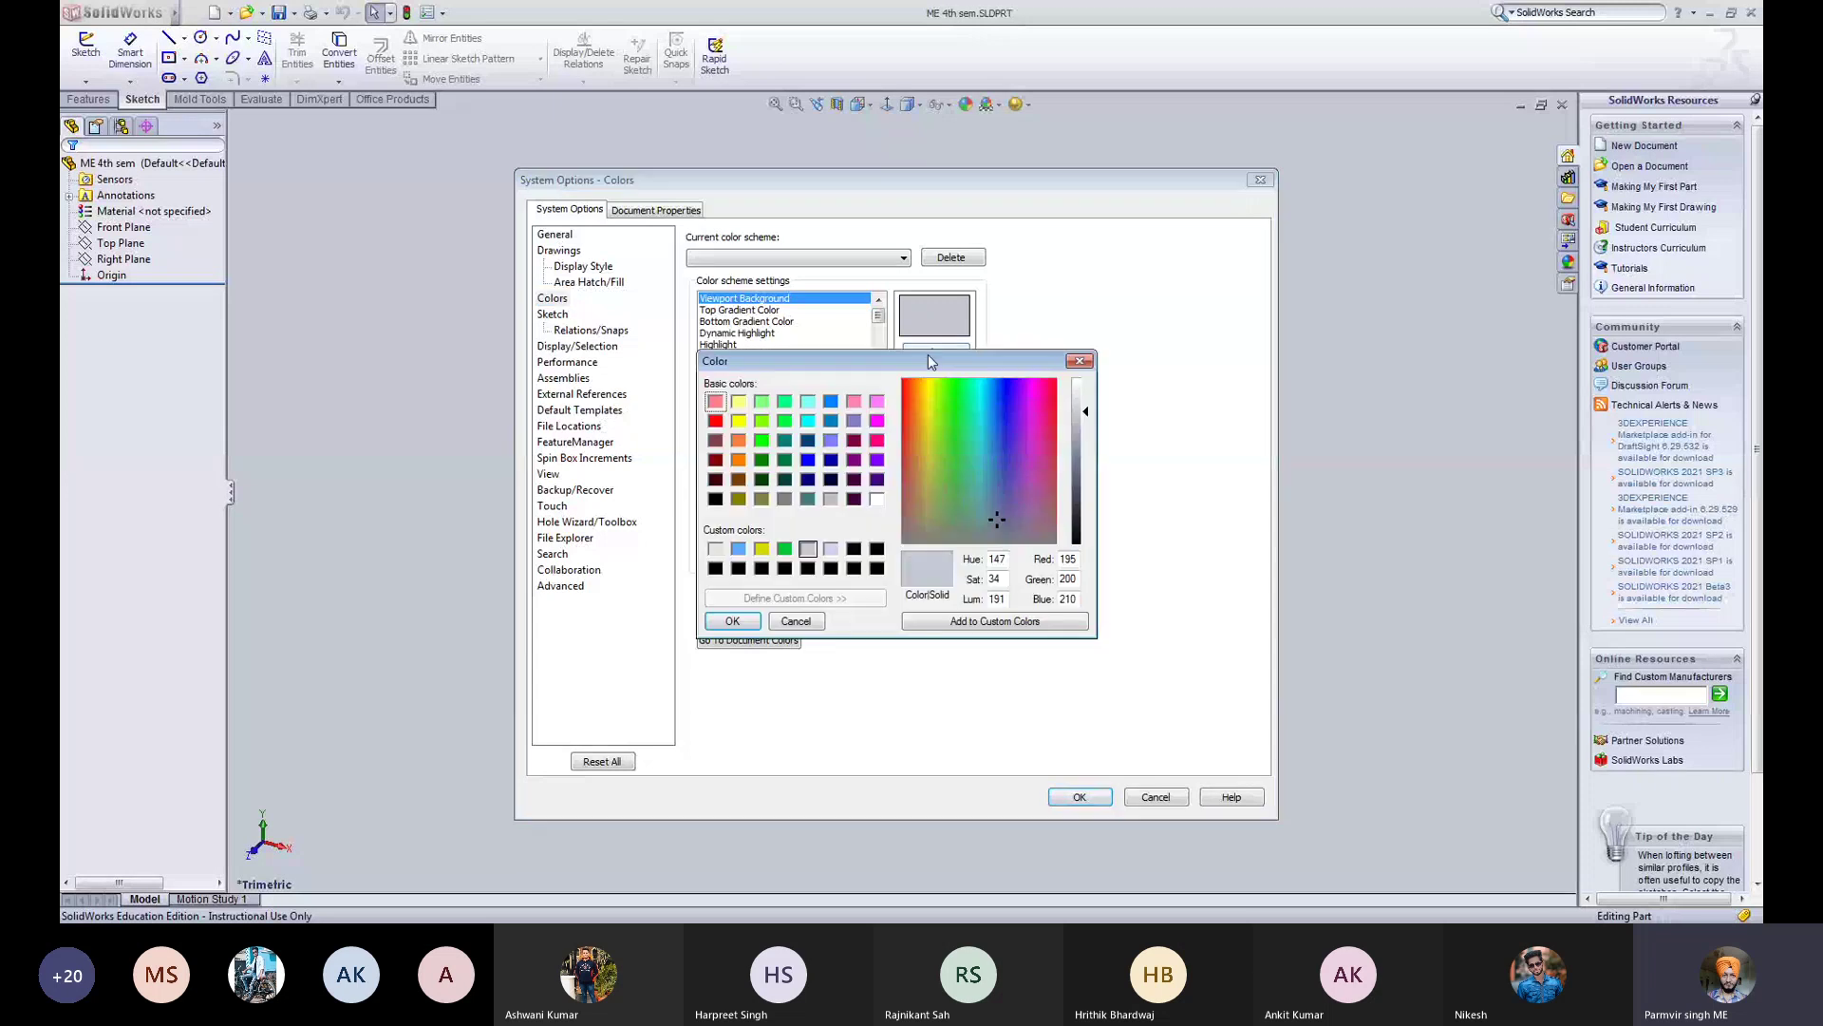
pyautogui.click(940, 458)
pyautogui.click(1008, 441)
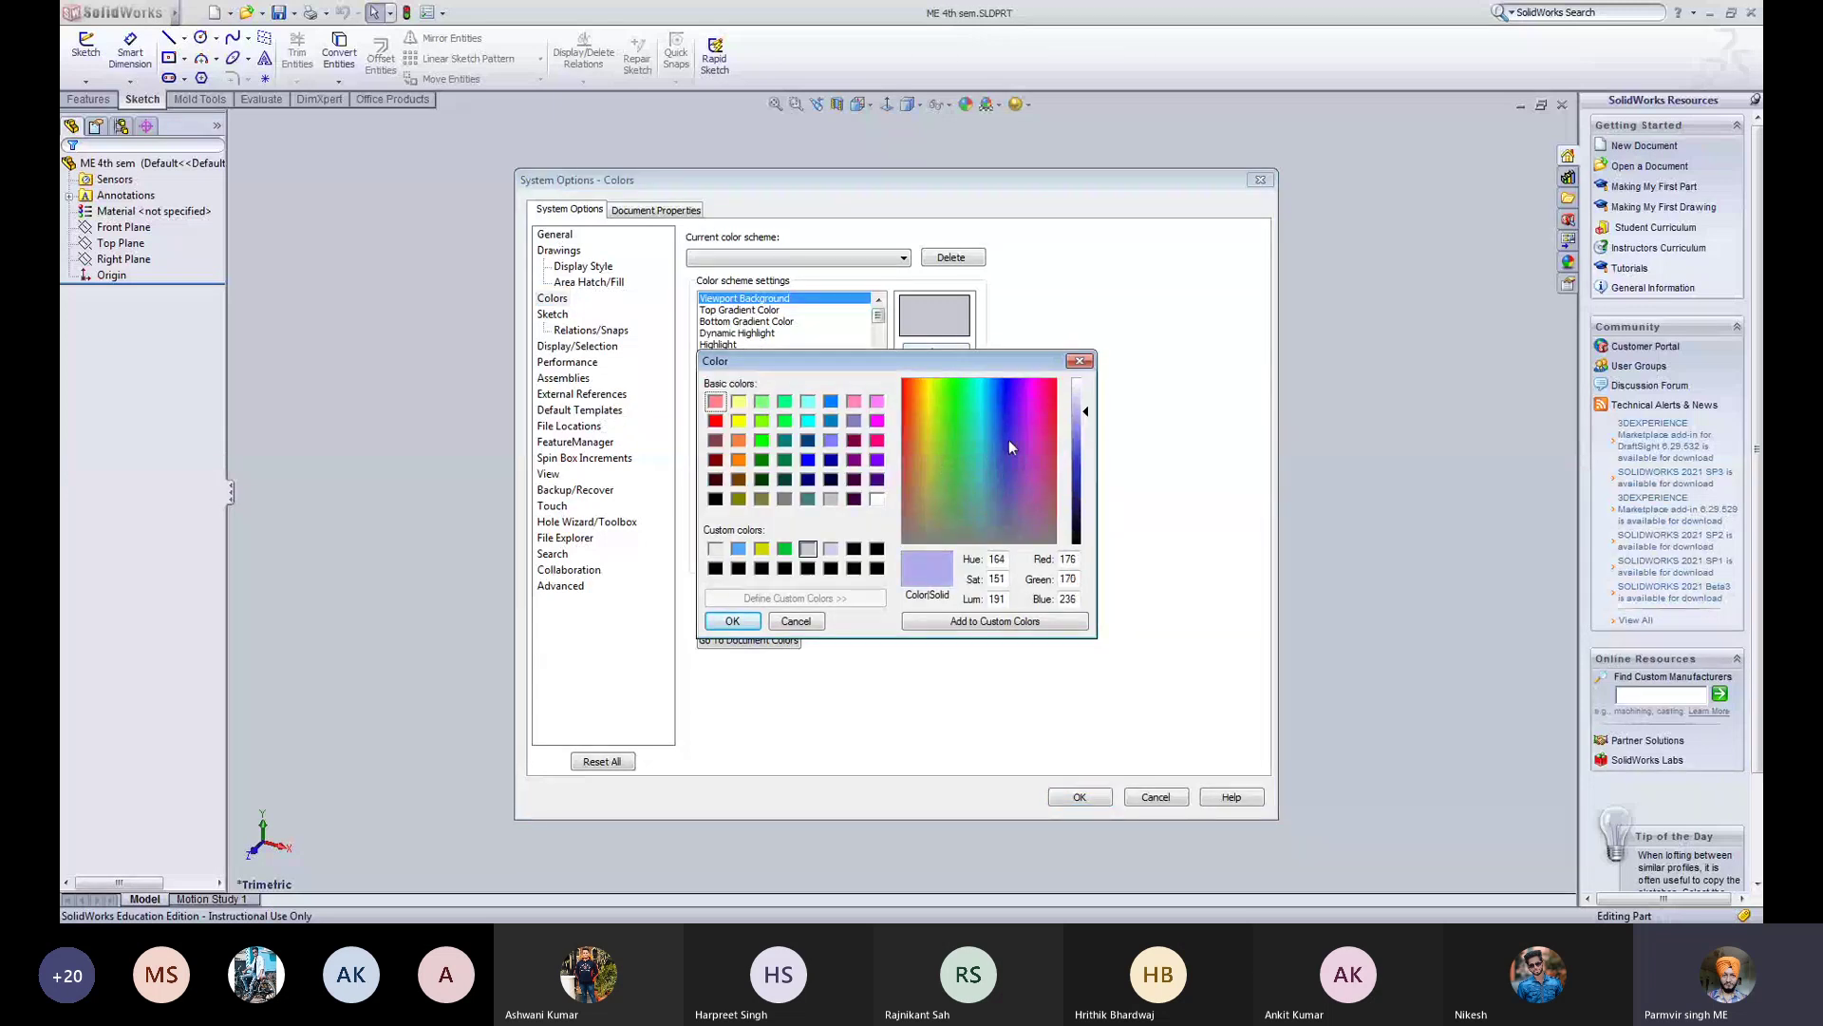
pyautogui.click(753, 622)
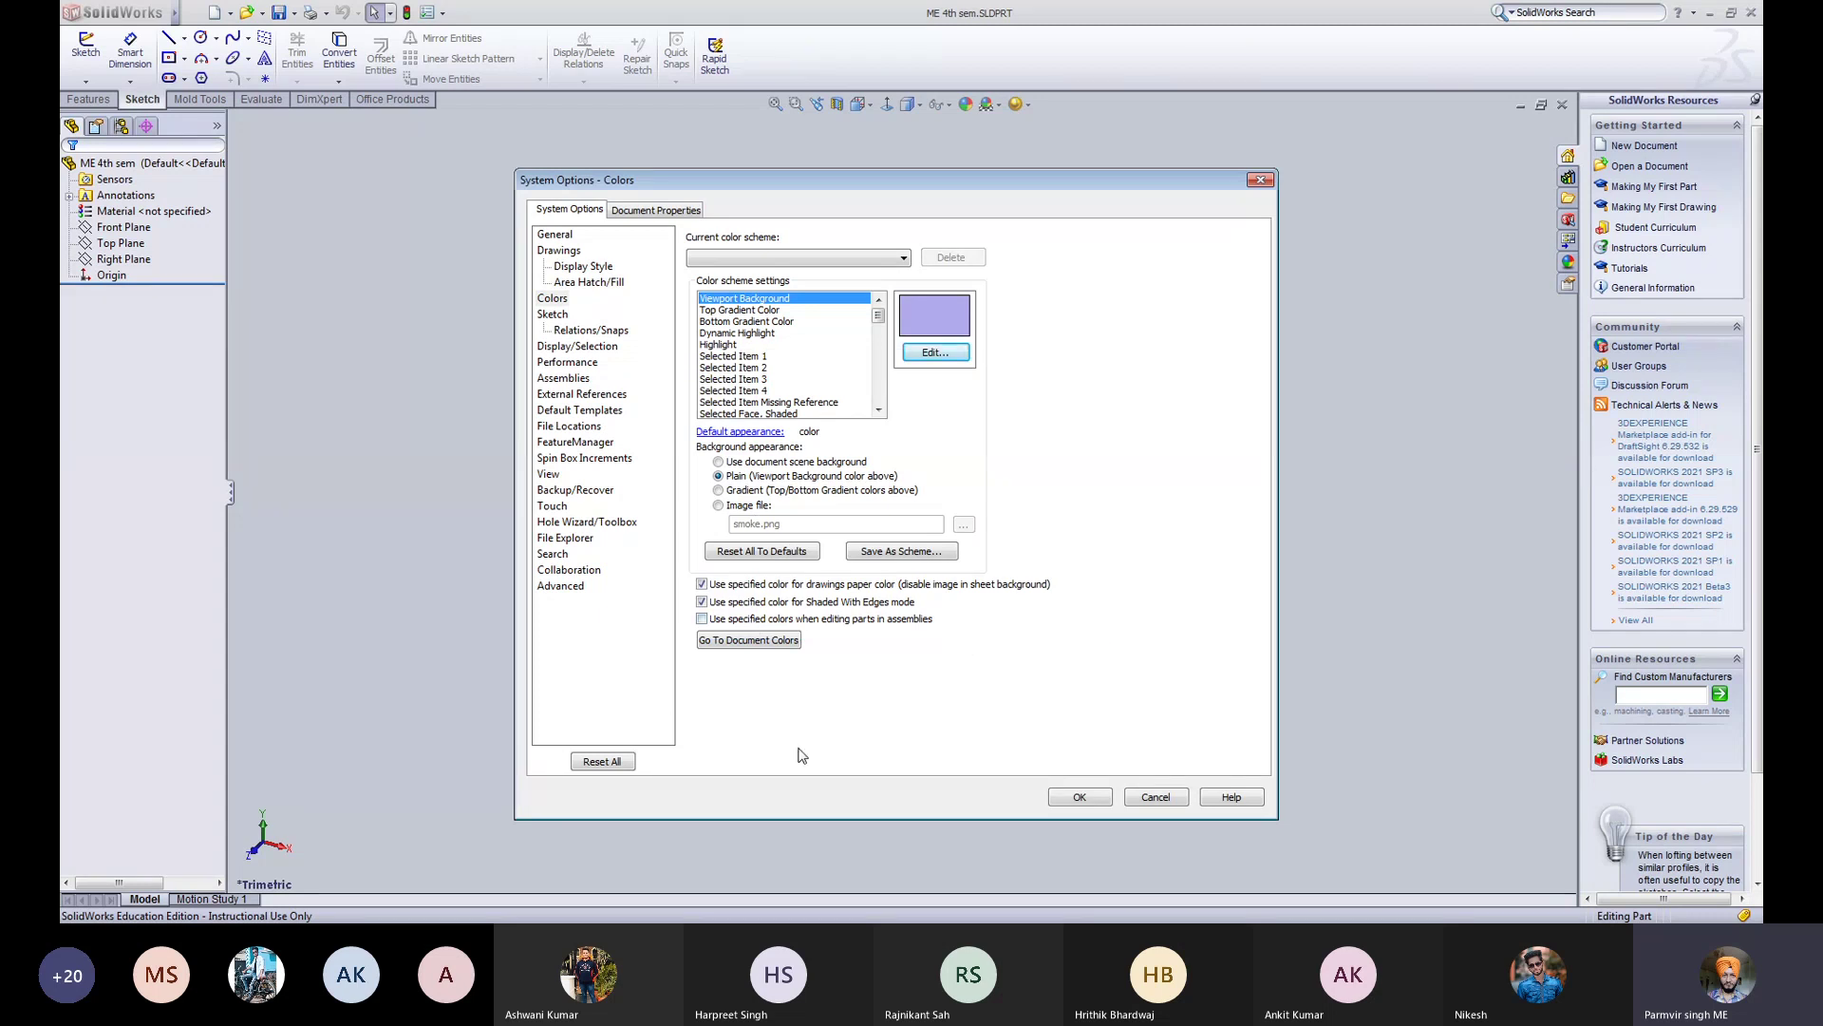
pyautogui.click(1077, 797)
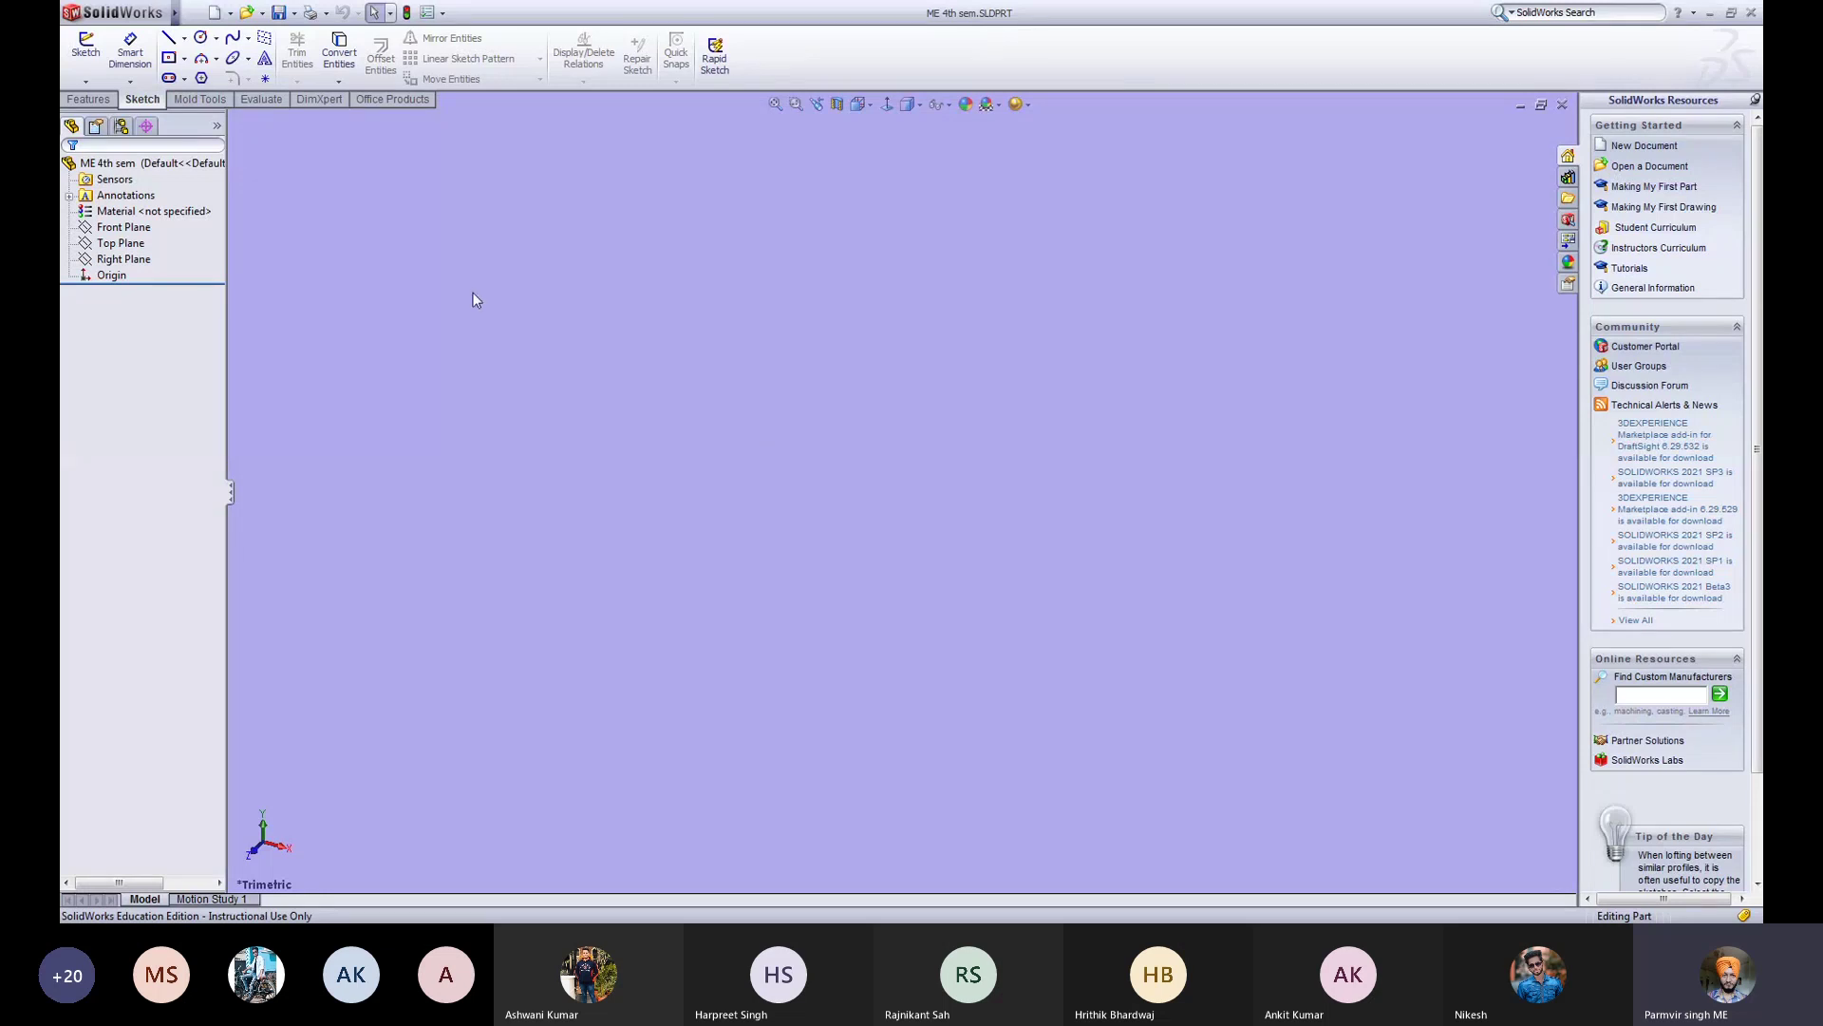
# Step: Reopen System Options and reset all preferences to factory defaults, confirming with Yes
pyautogui.click(442, 12)
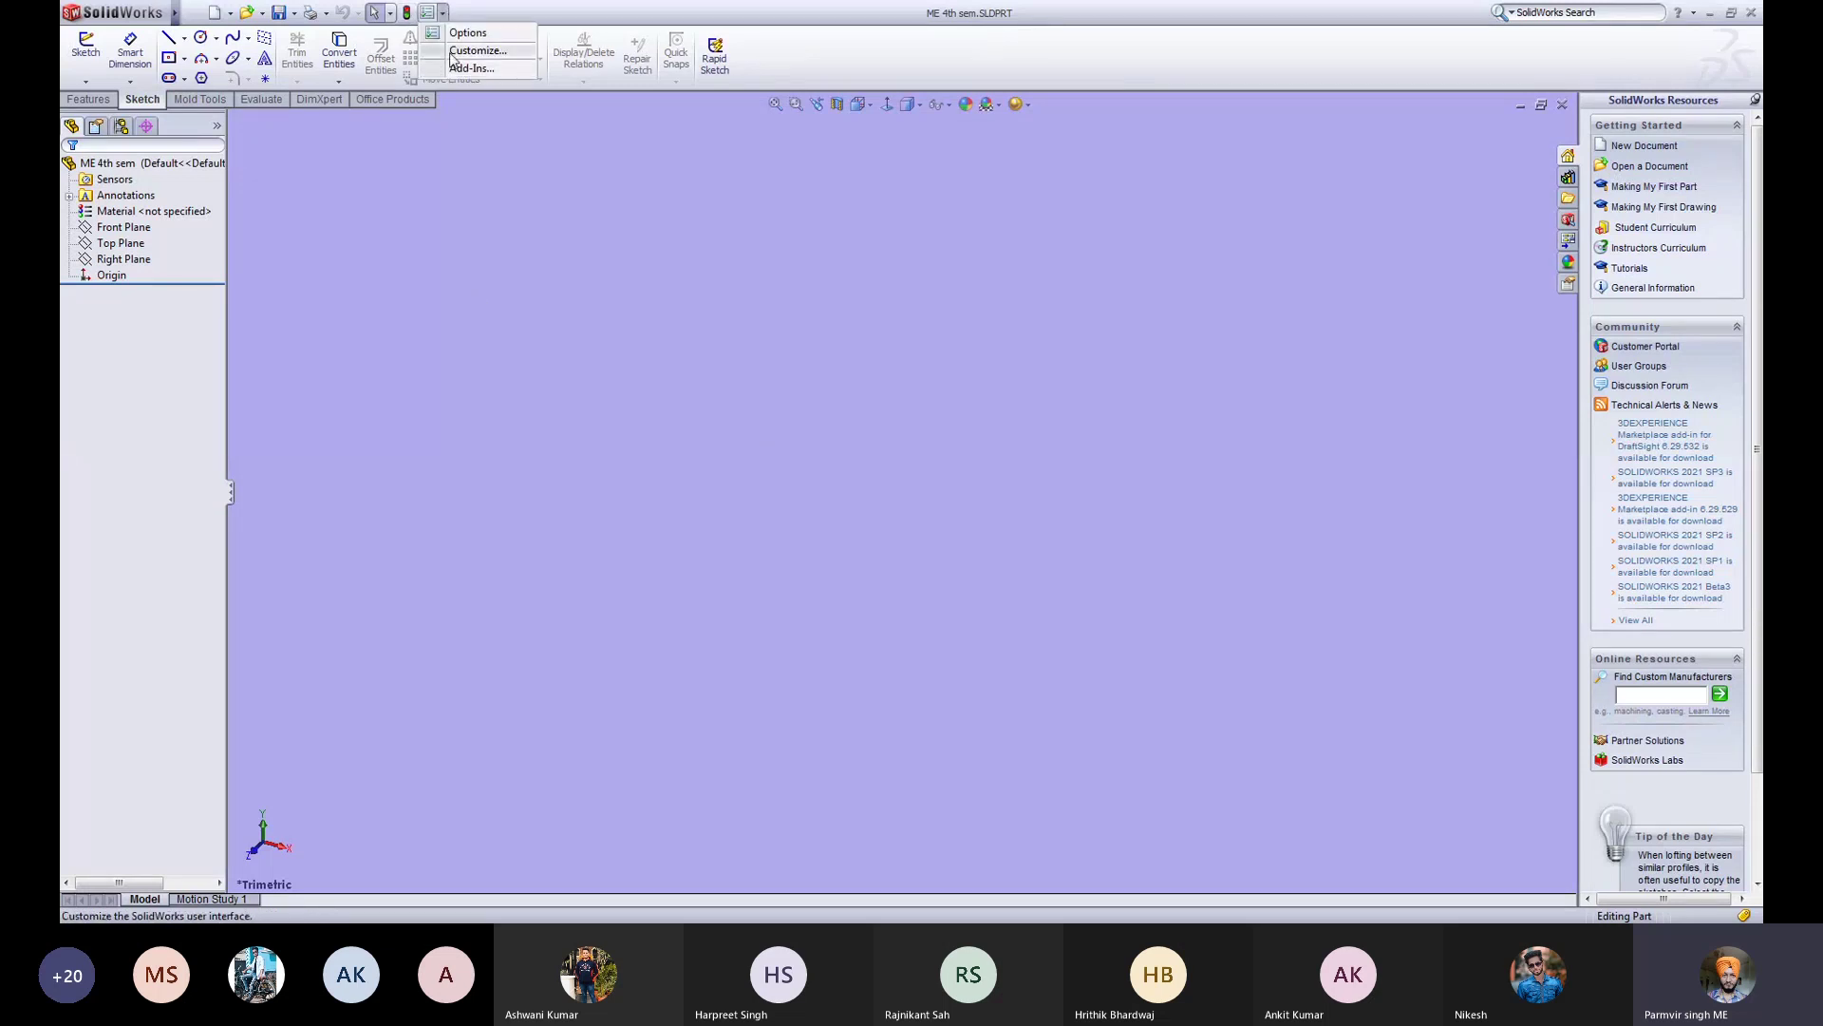
pyautogui.click(452, 52)
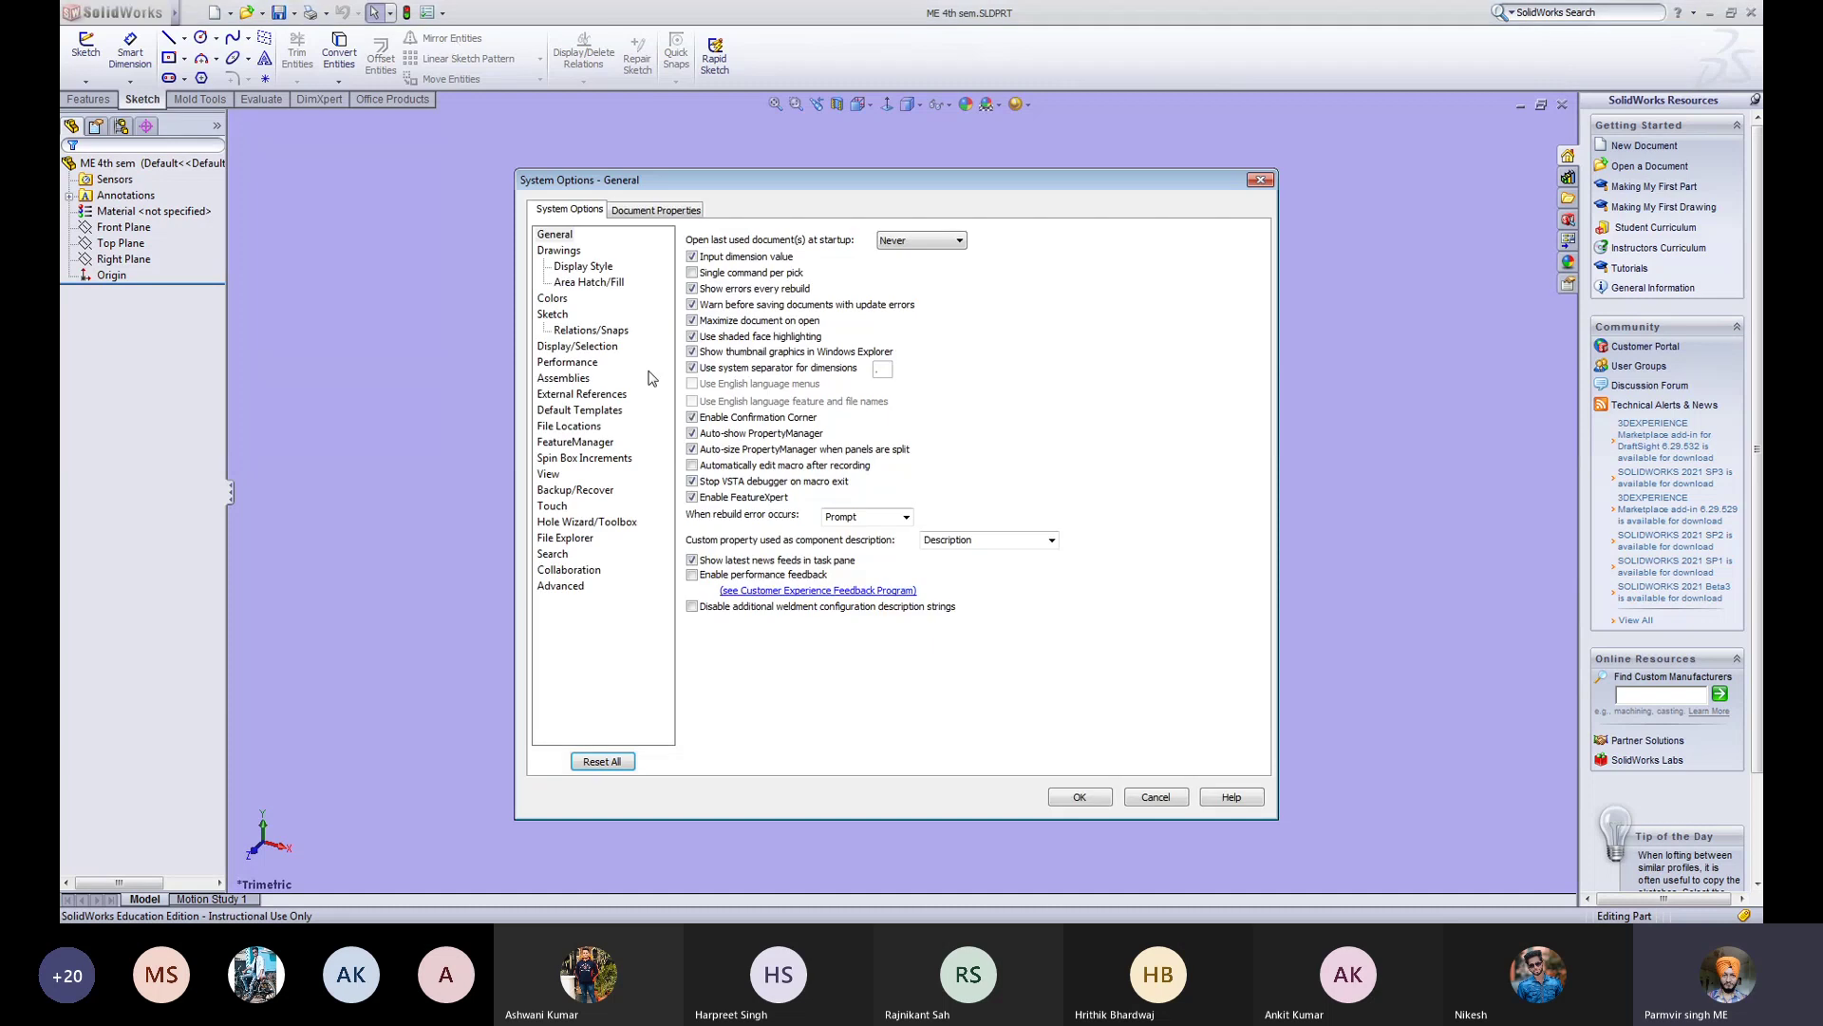
pyautogui.click(602, 762)
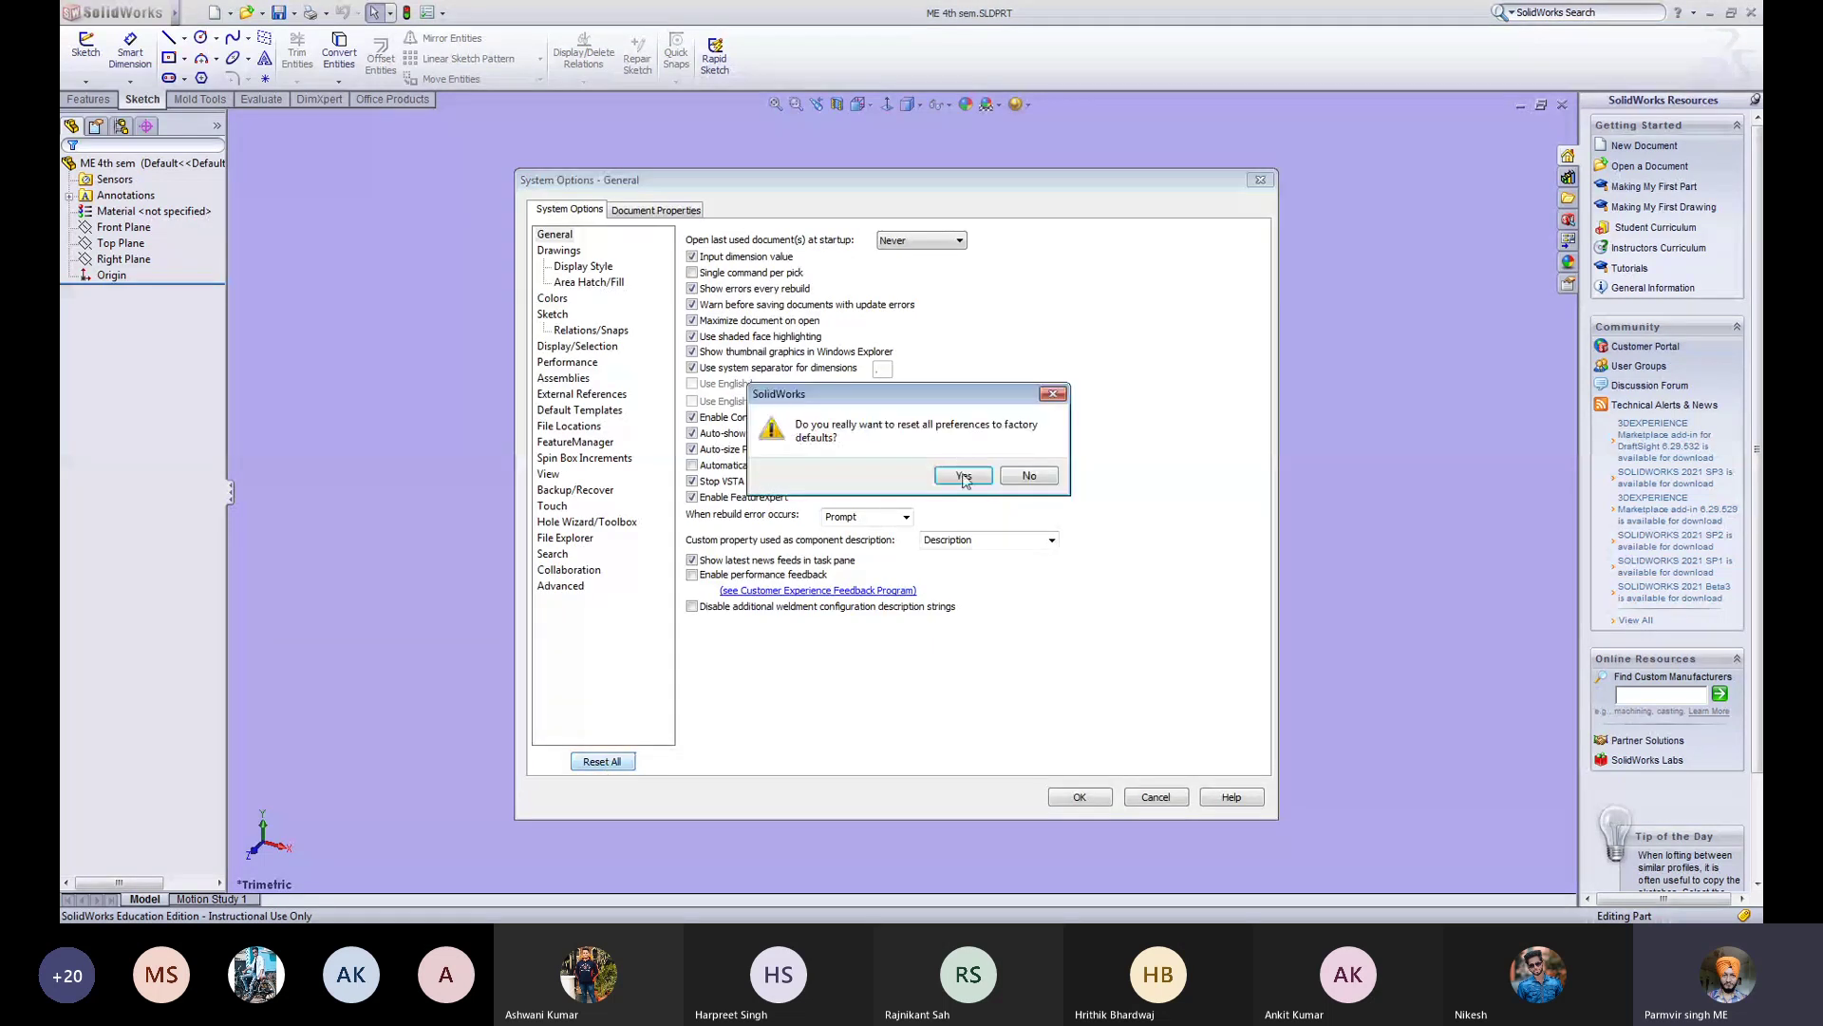
pyautogui.click(964, 477)
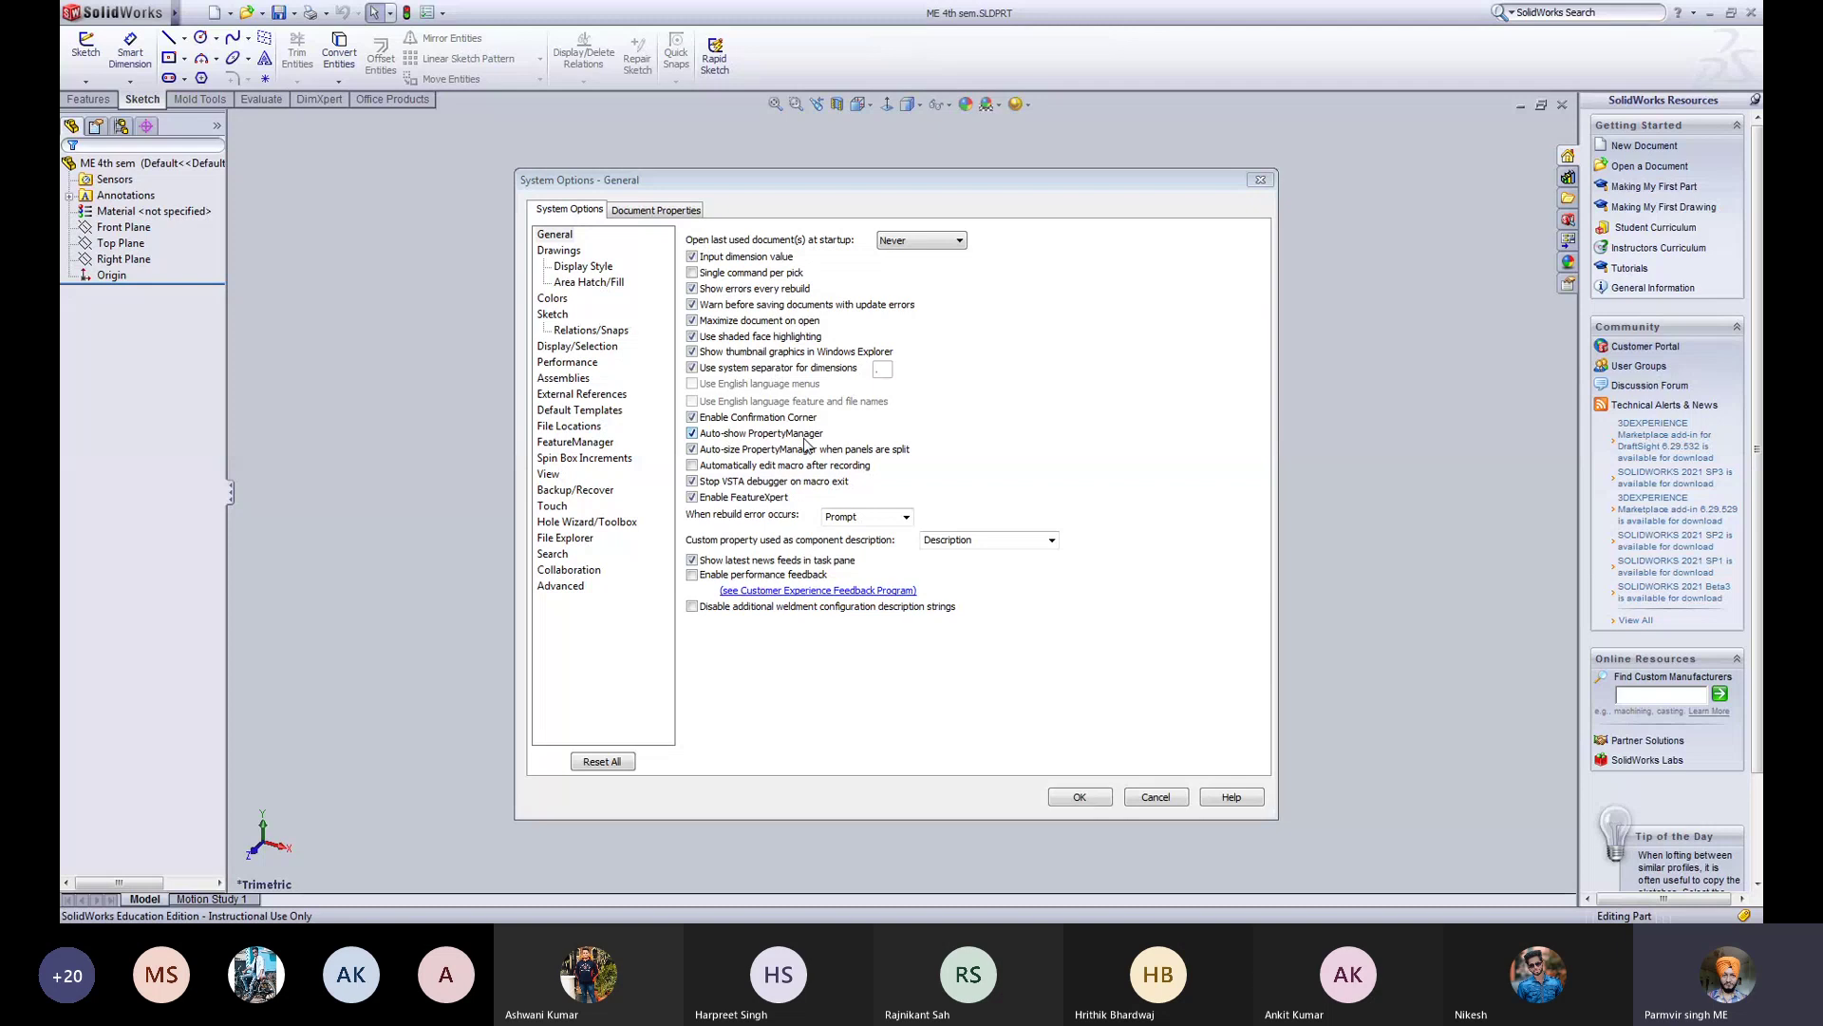
# Step: Look over the Sketch and Relations/Snaps pages, ending on Display/Selection with Dashed hidden edges
pyautogui.click(562, 347)
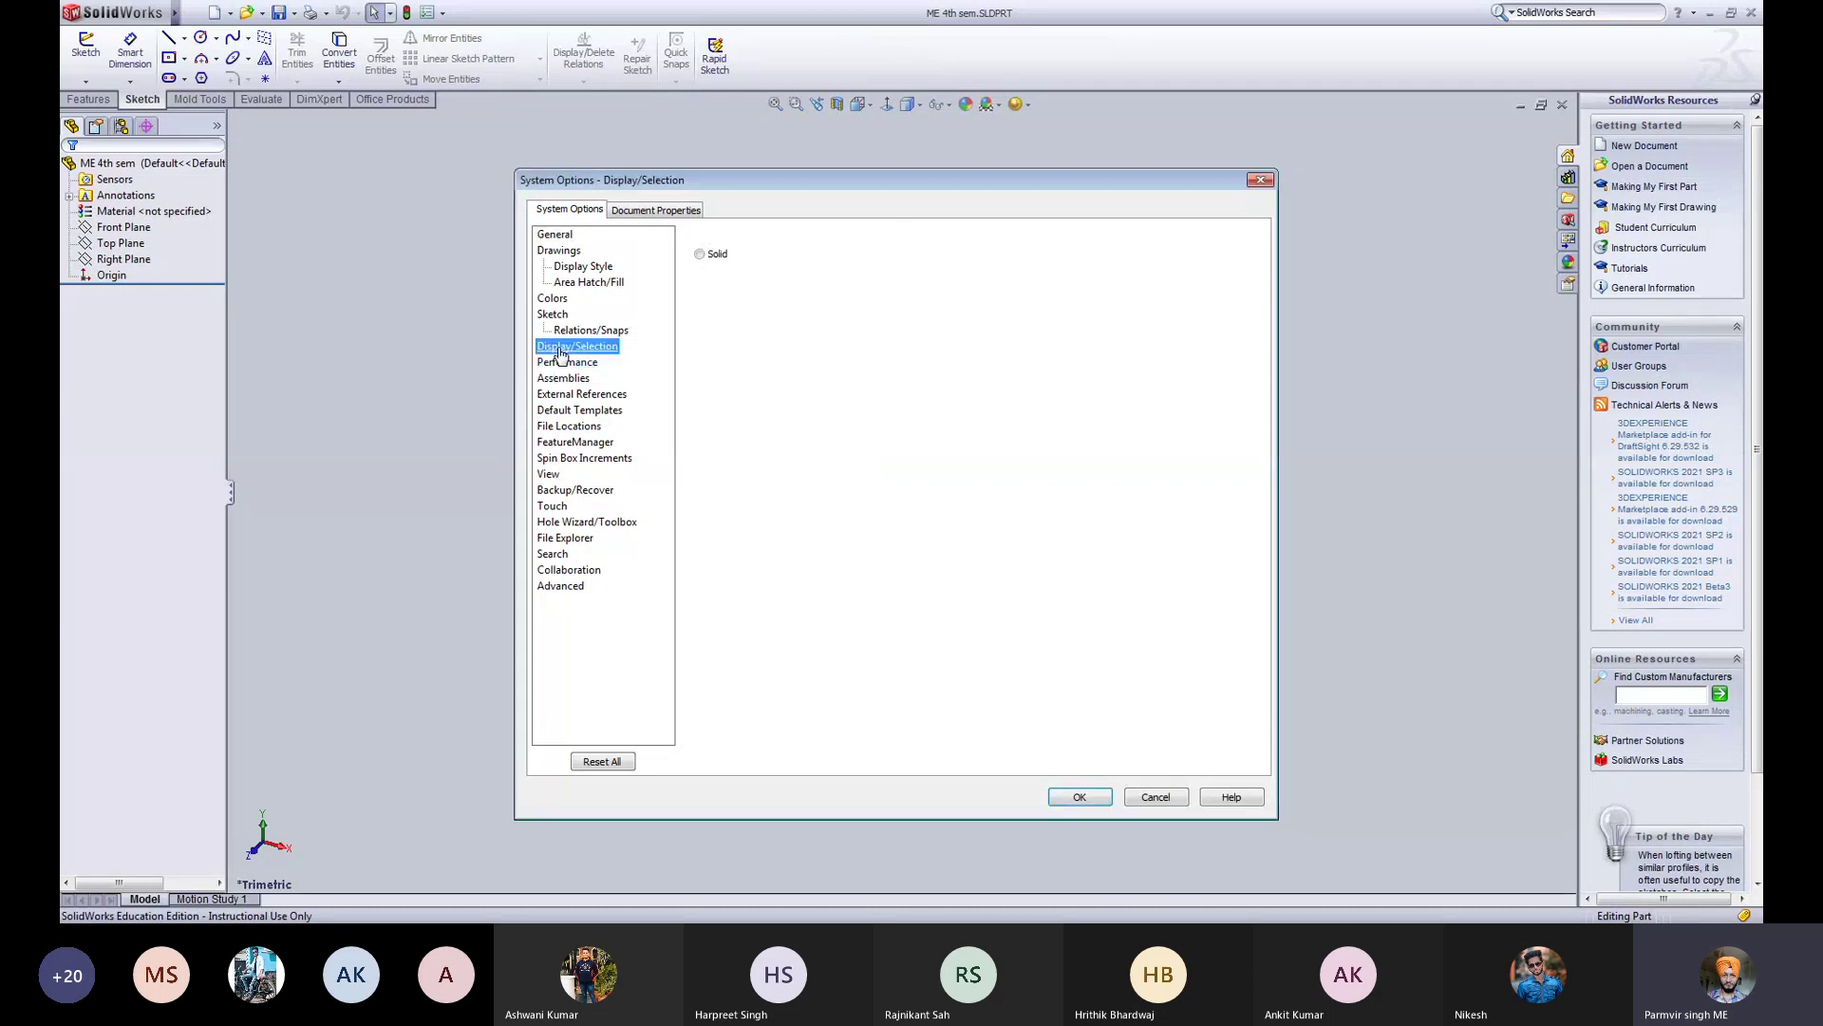
pyautogui.click(558, 317)
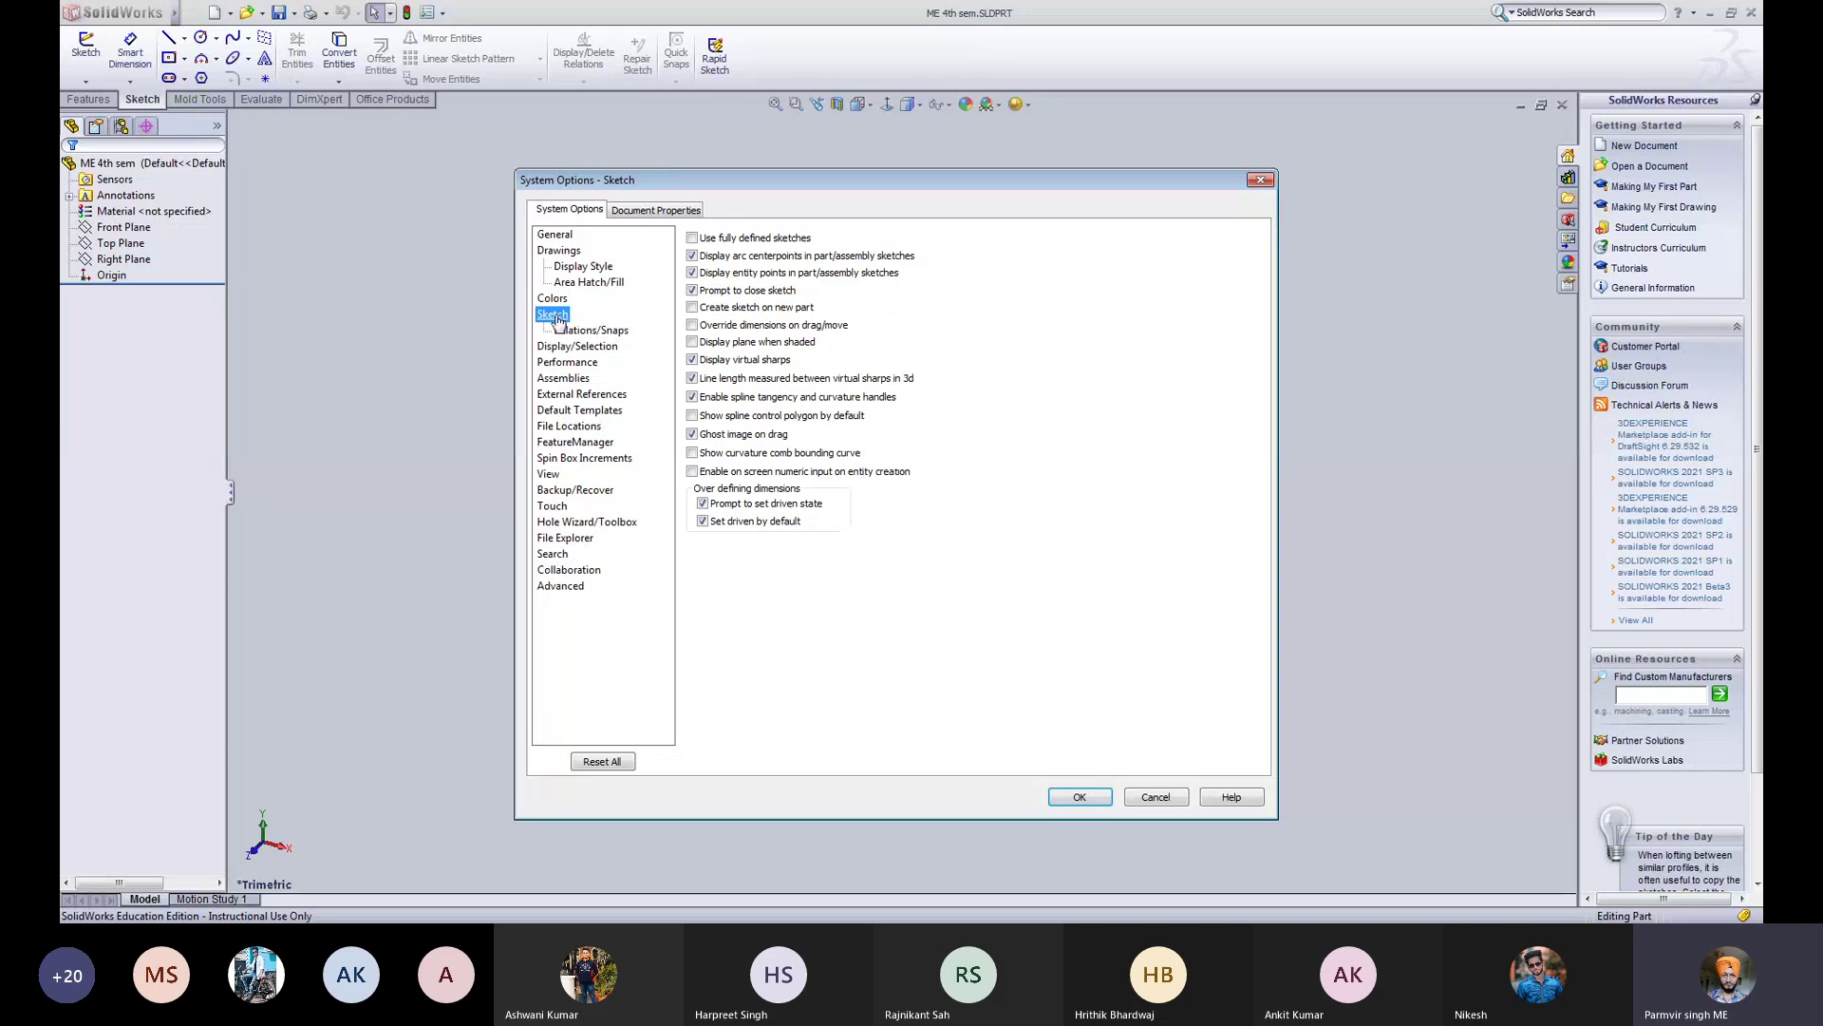
pyautogui.click(583, 331)
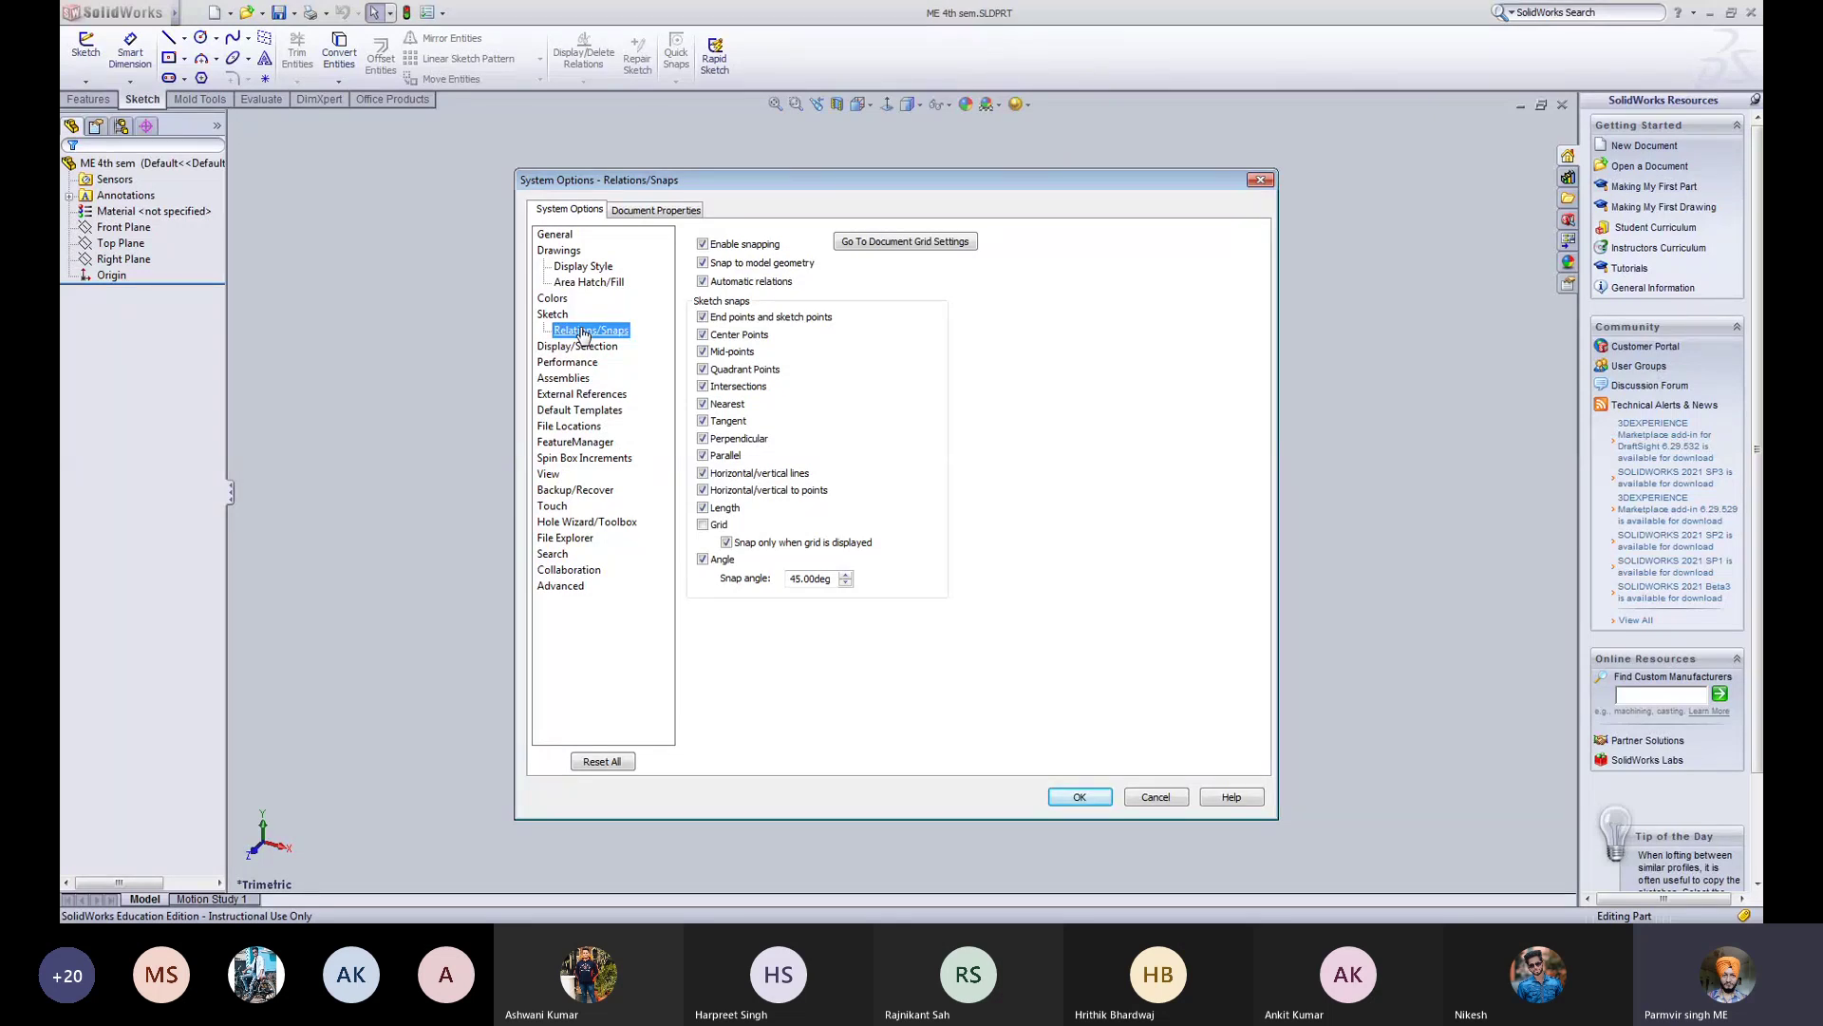
pyautogui.click(582, 345)
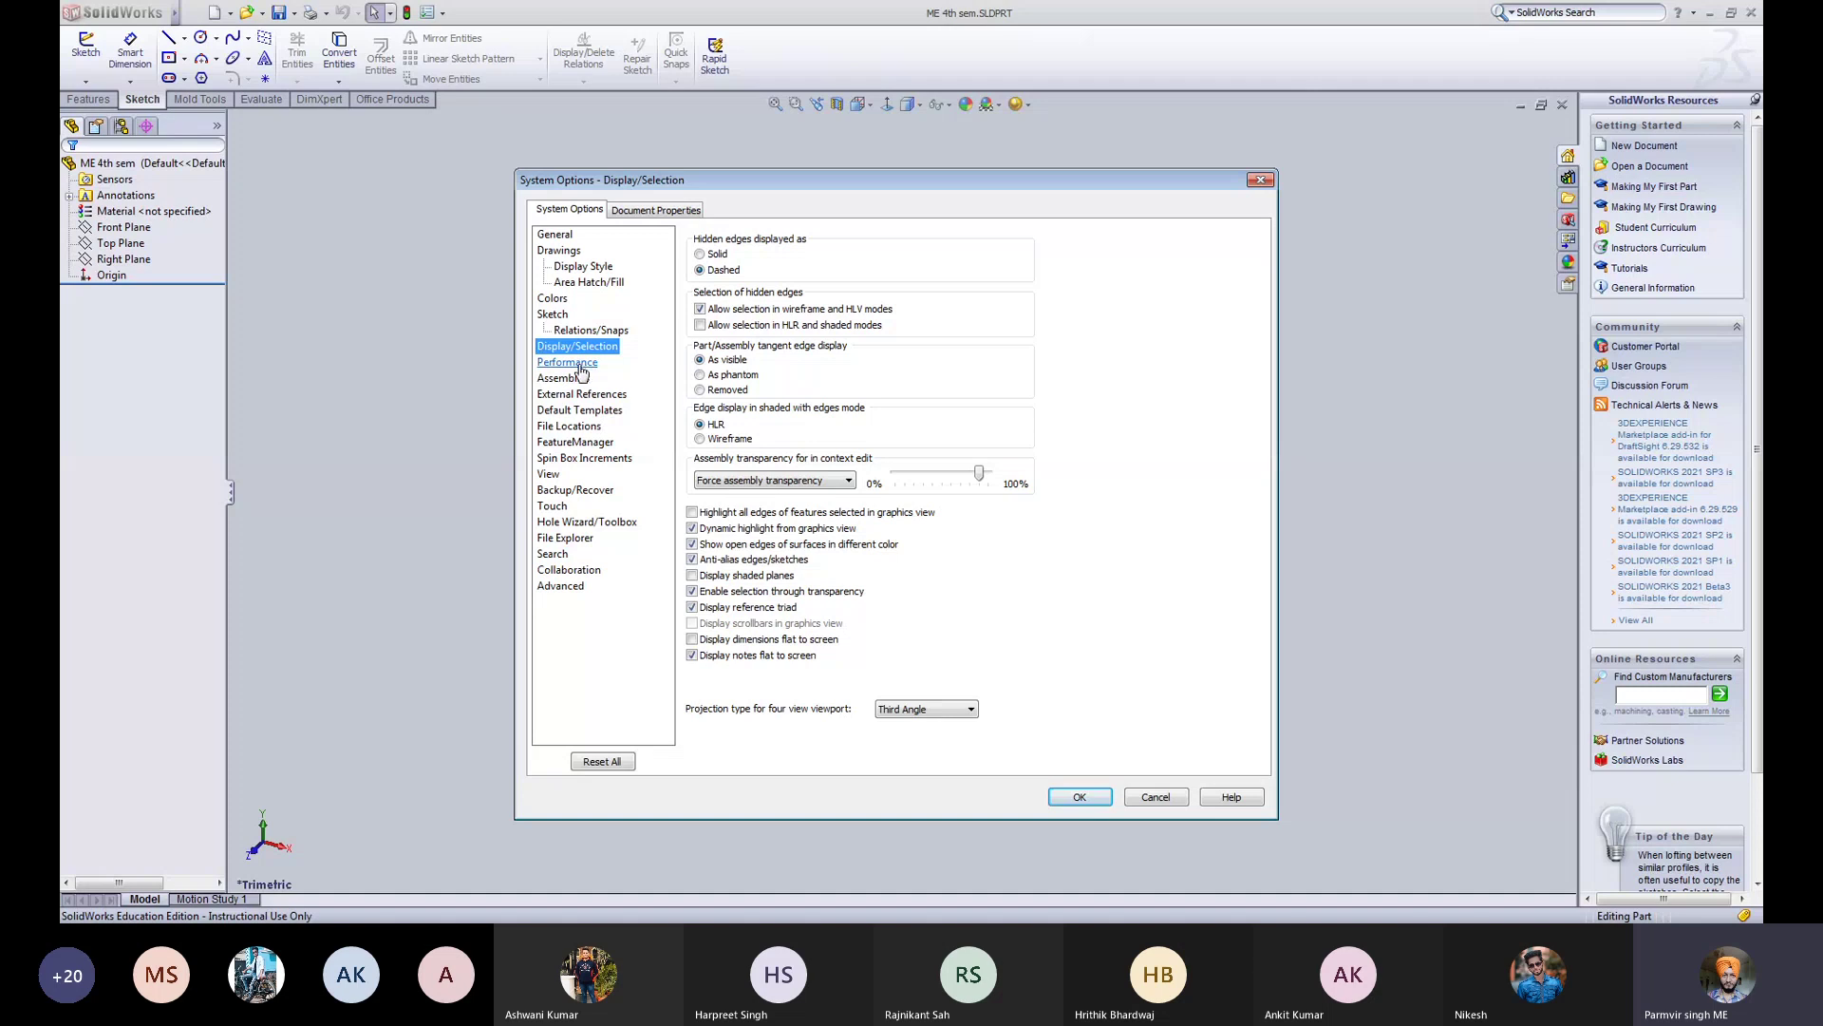
# Step: Step through Performance, Assemblies, External References, Default Templates, File Locations, FeatureManager and Spin Box Increments
pyautogui.click(579, 365)
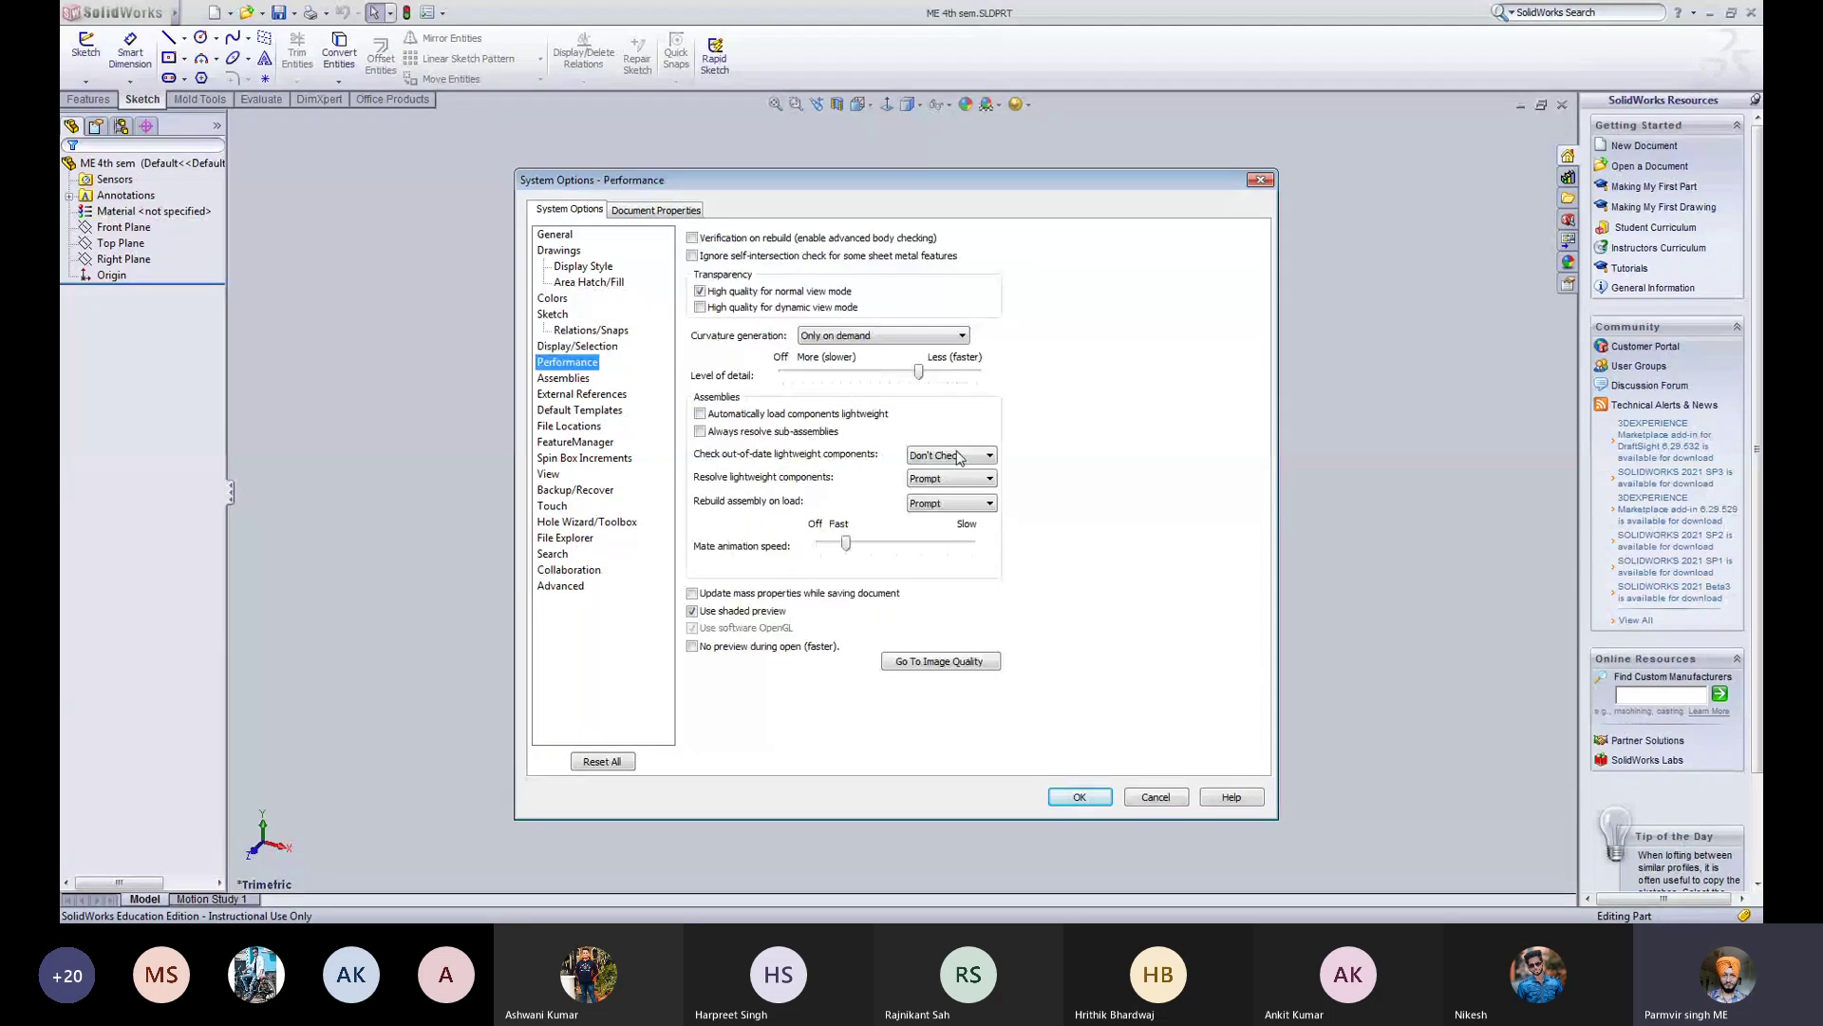
pyautogui.click(558, 380)
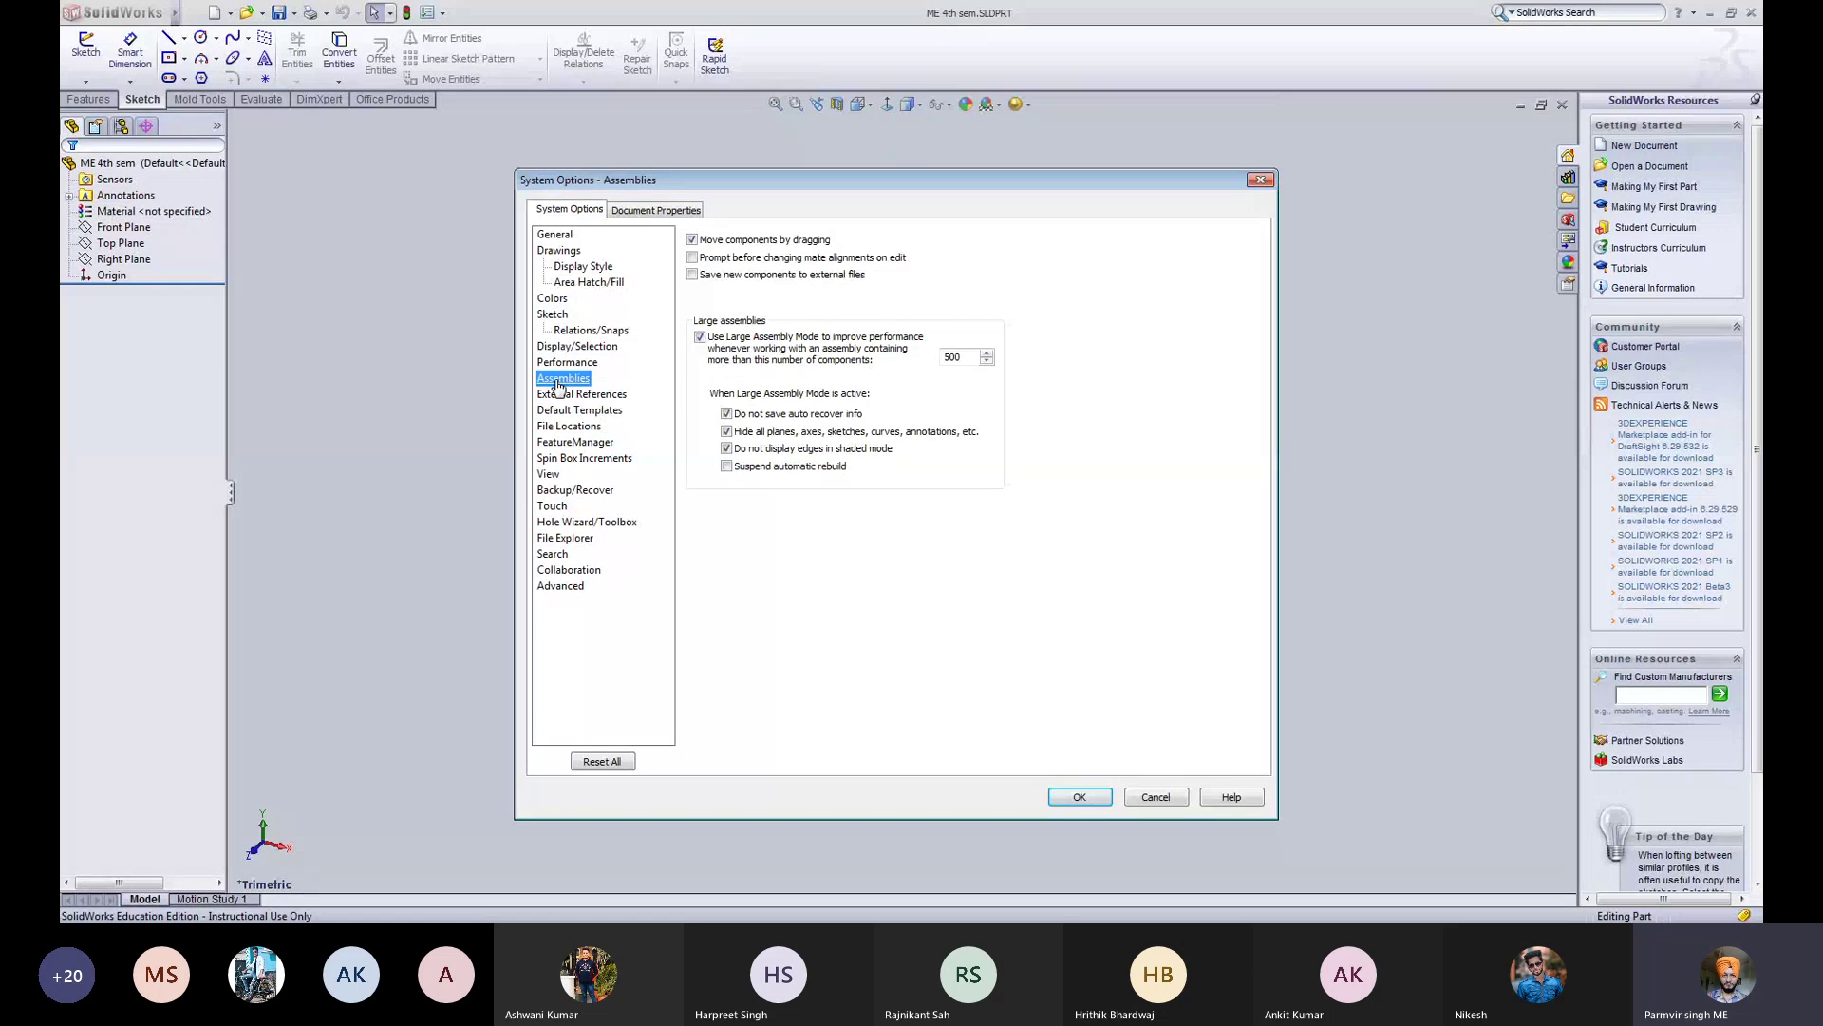
pyautogui.click(567, 395)
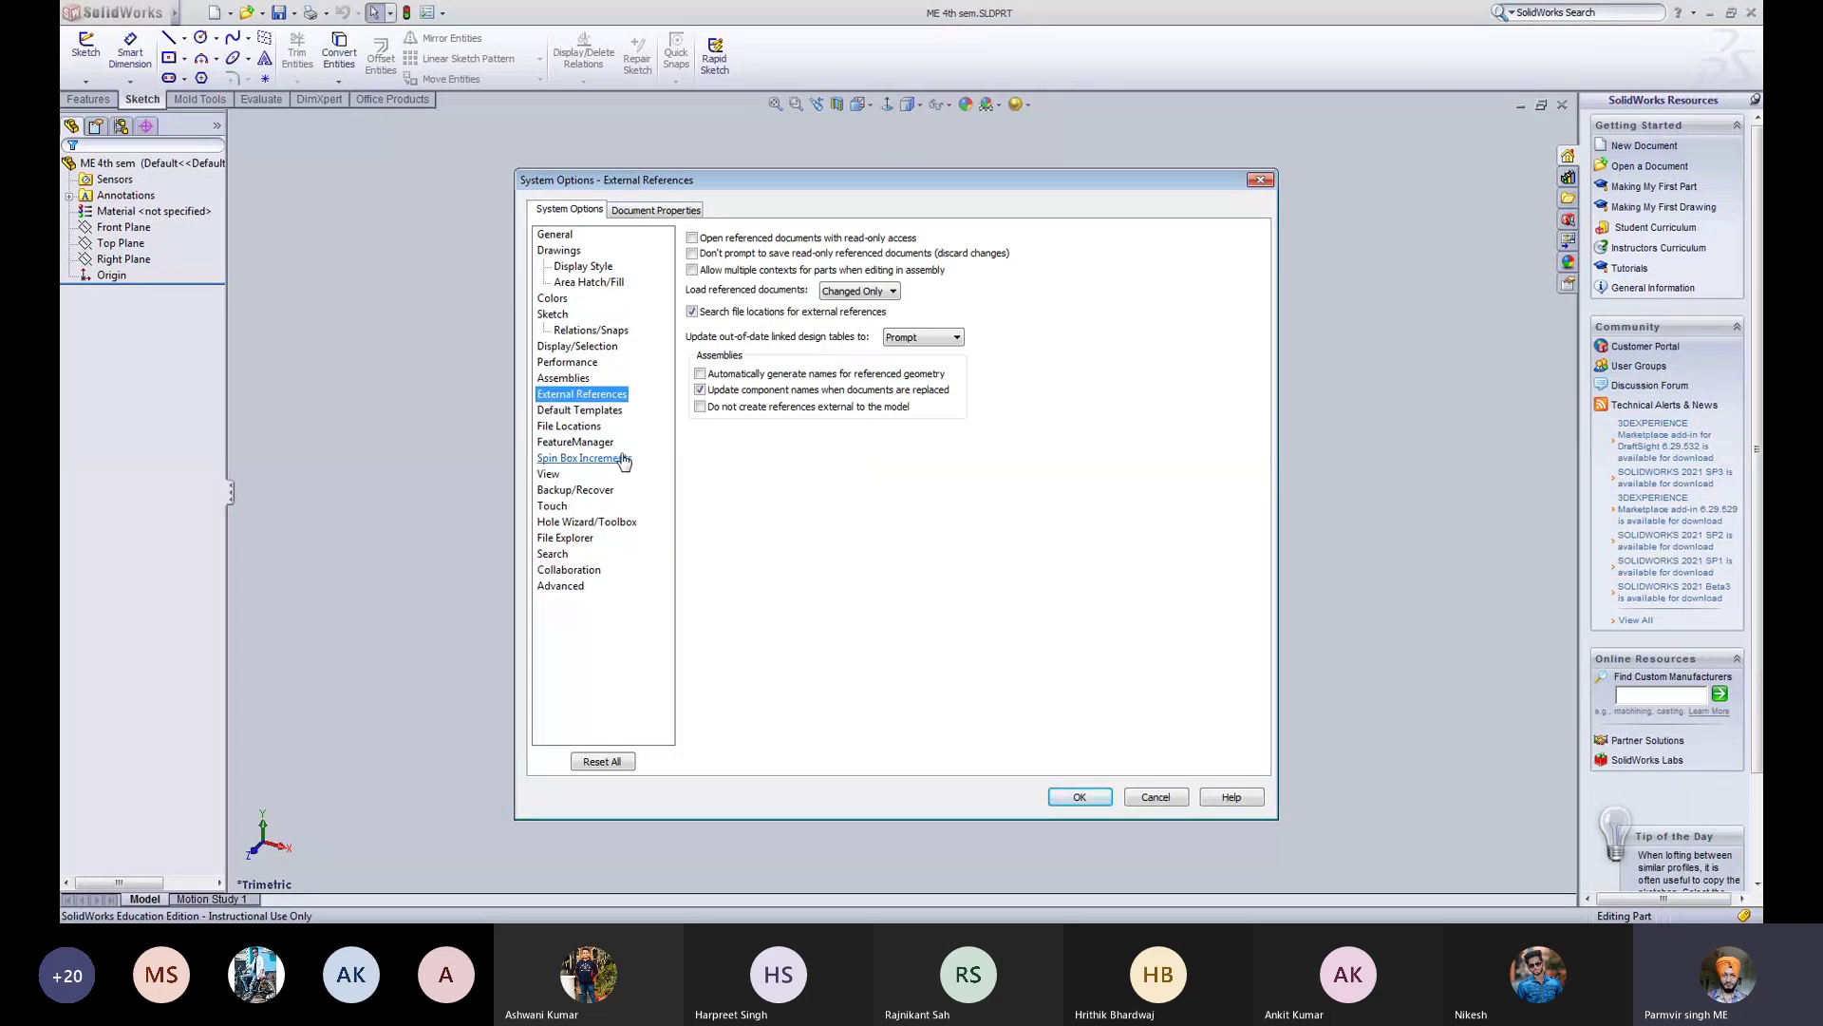
pyautogui.click(579, 414)
pyautogui.click(579, 429)
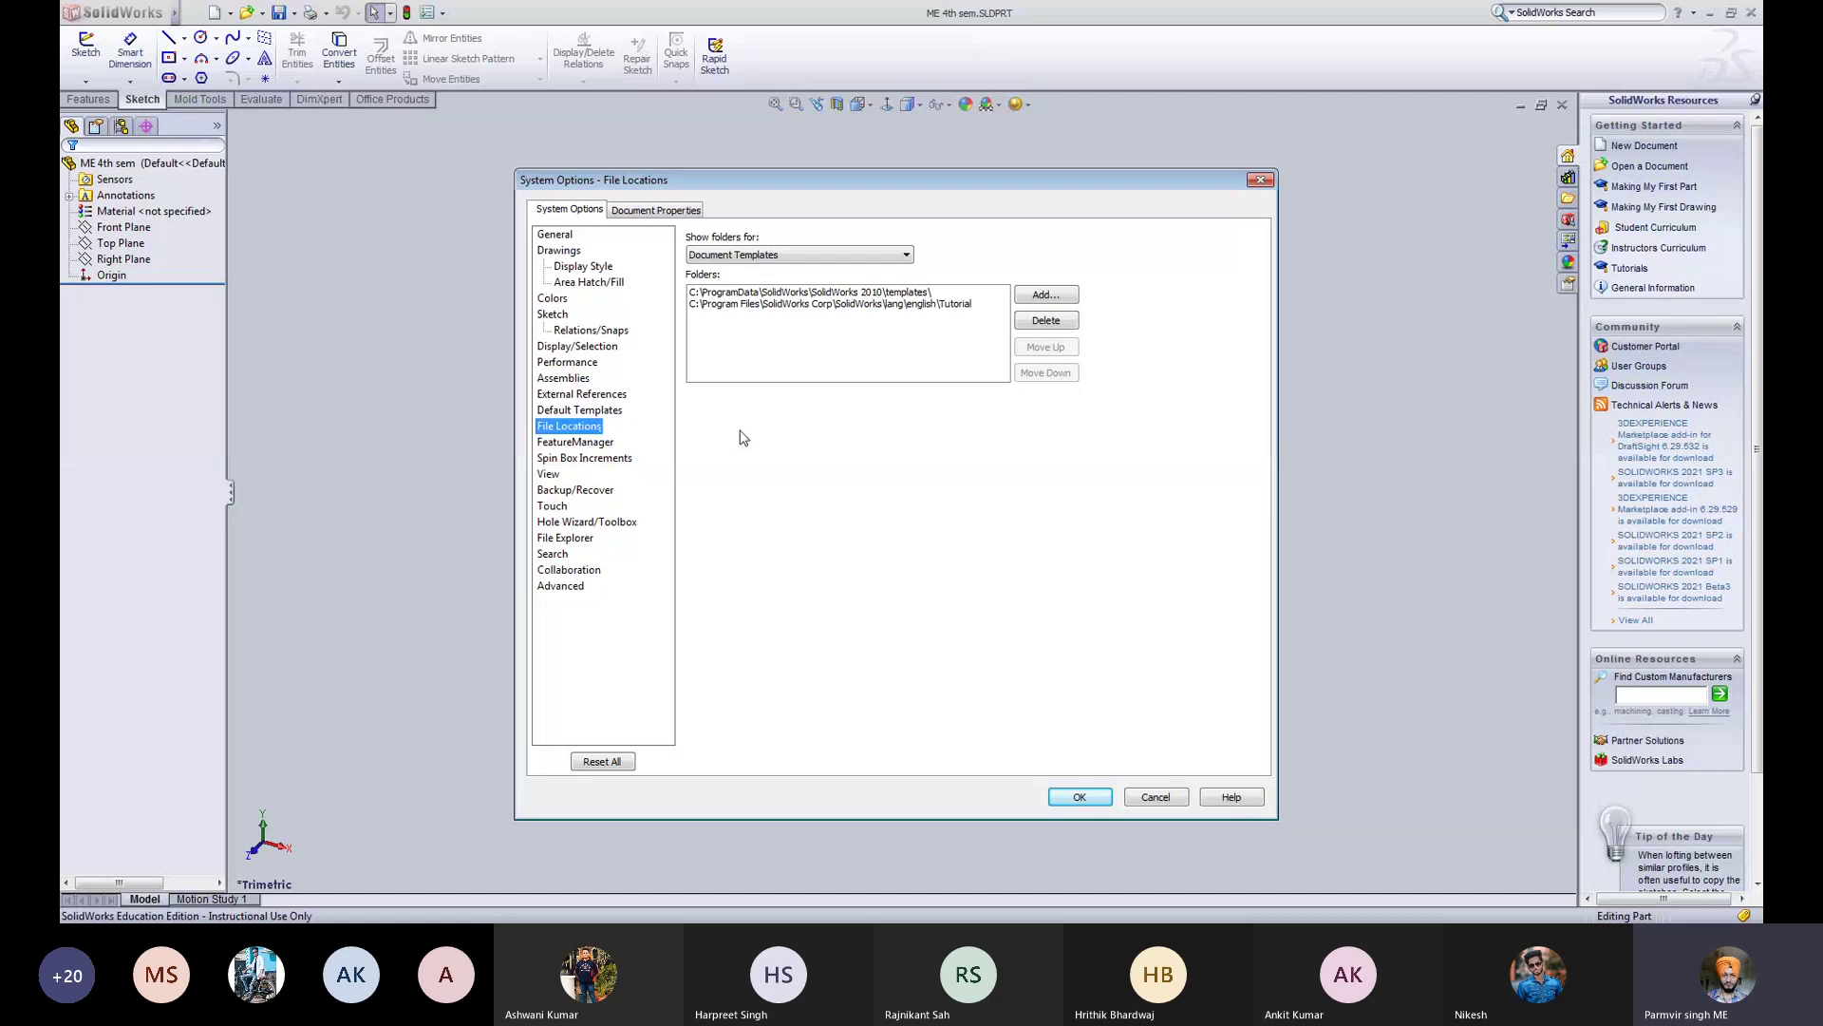
pyautogui.click(588, 444)
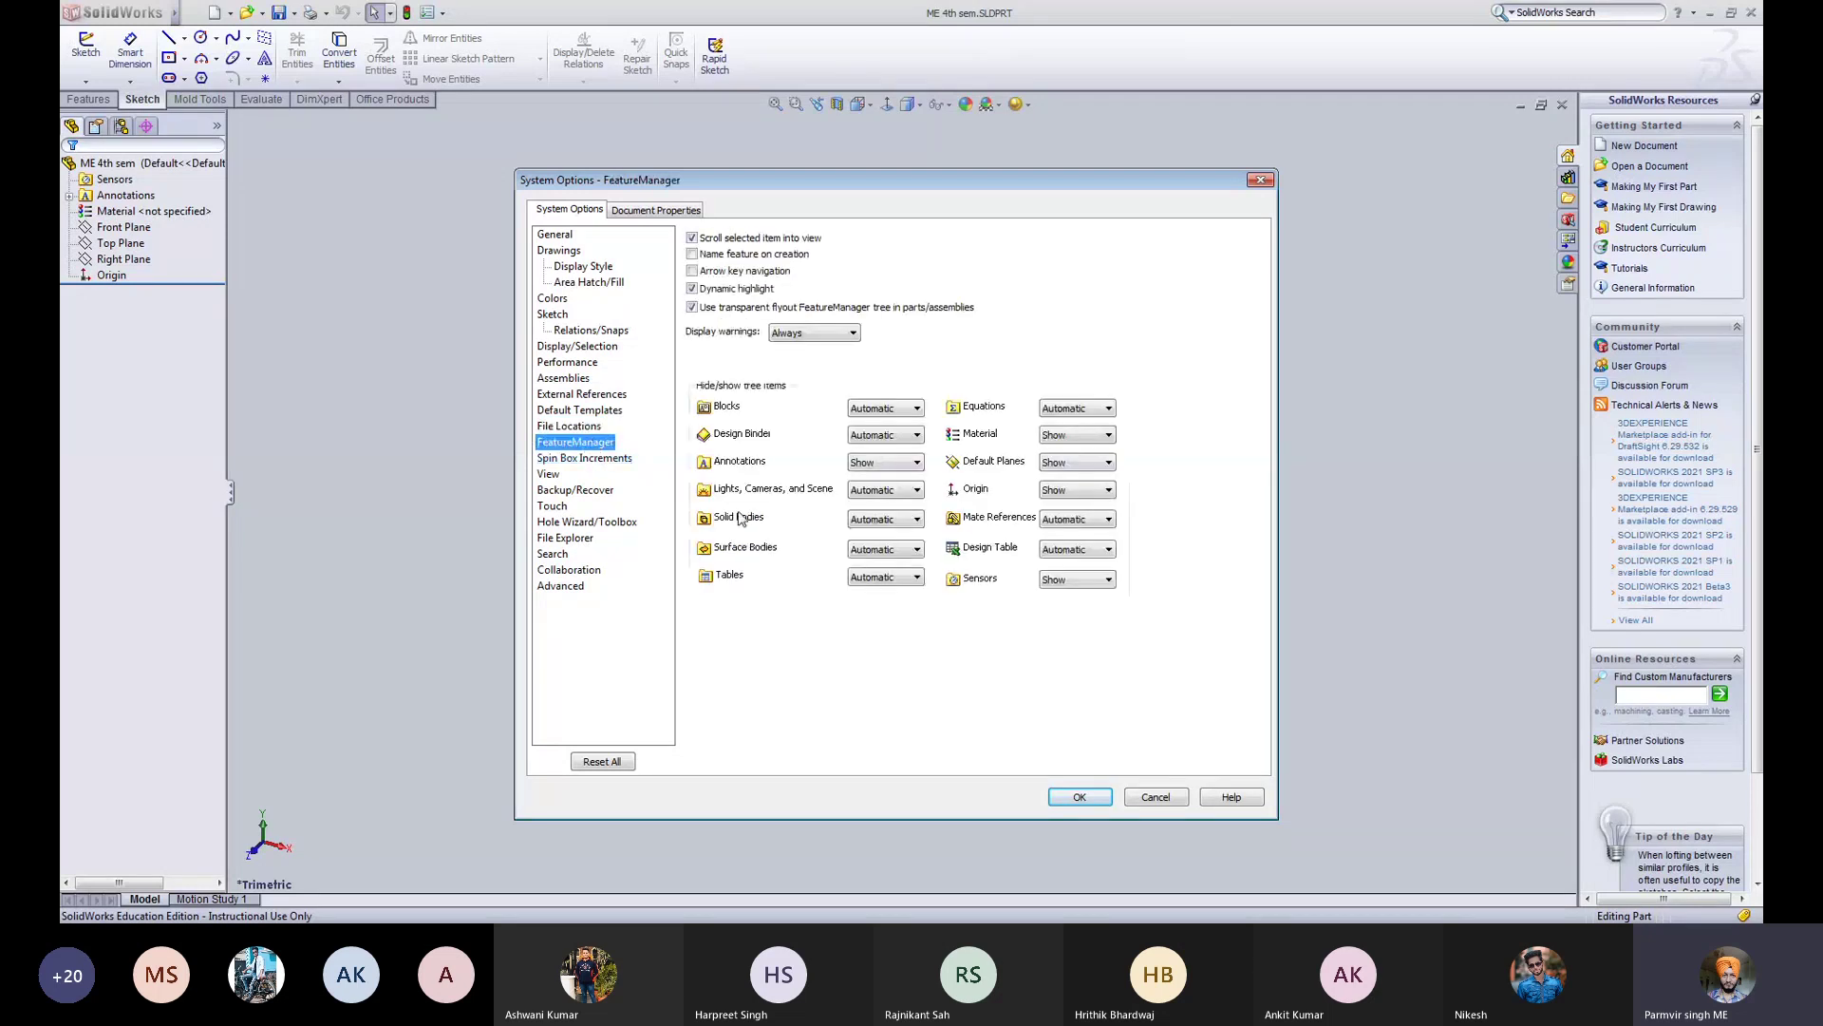
pyautogui.click(590, 460)
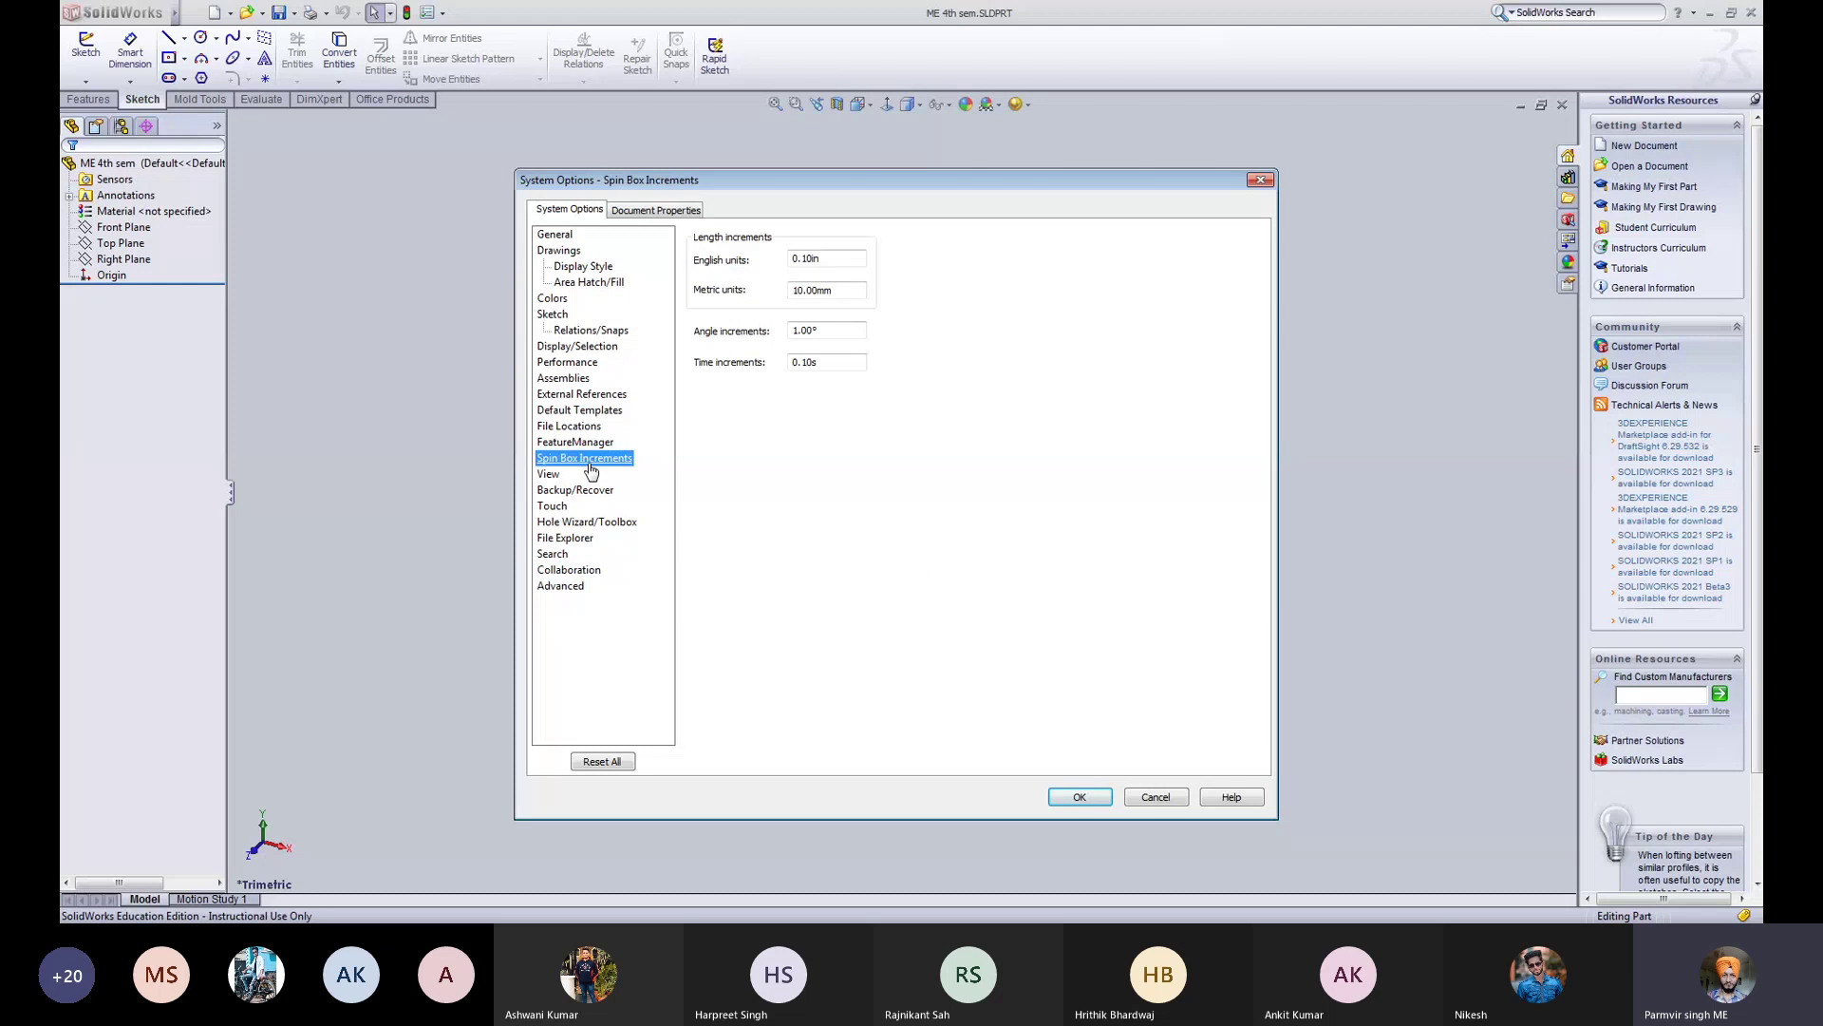
# Step: Step through View, Backup/Recover, Touch, Hole Wizard/Toolbox, File Explorer, Search and Advanced pages
pyautogui.click(550, 475)
pyautogui.click(558, 491)
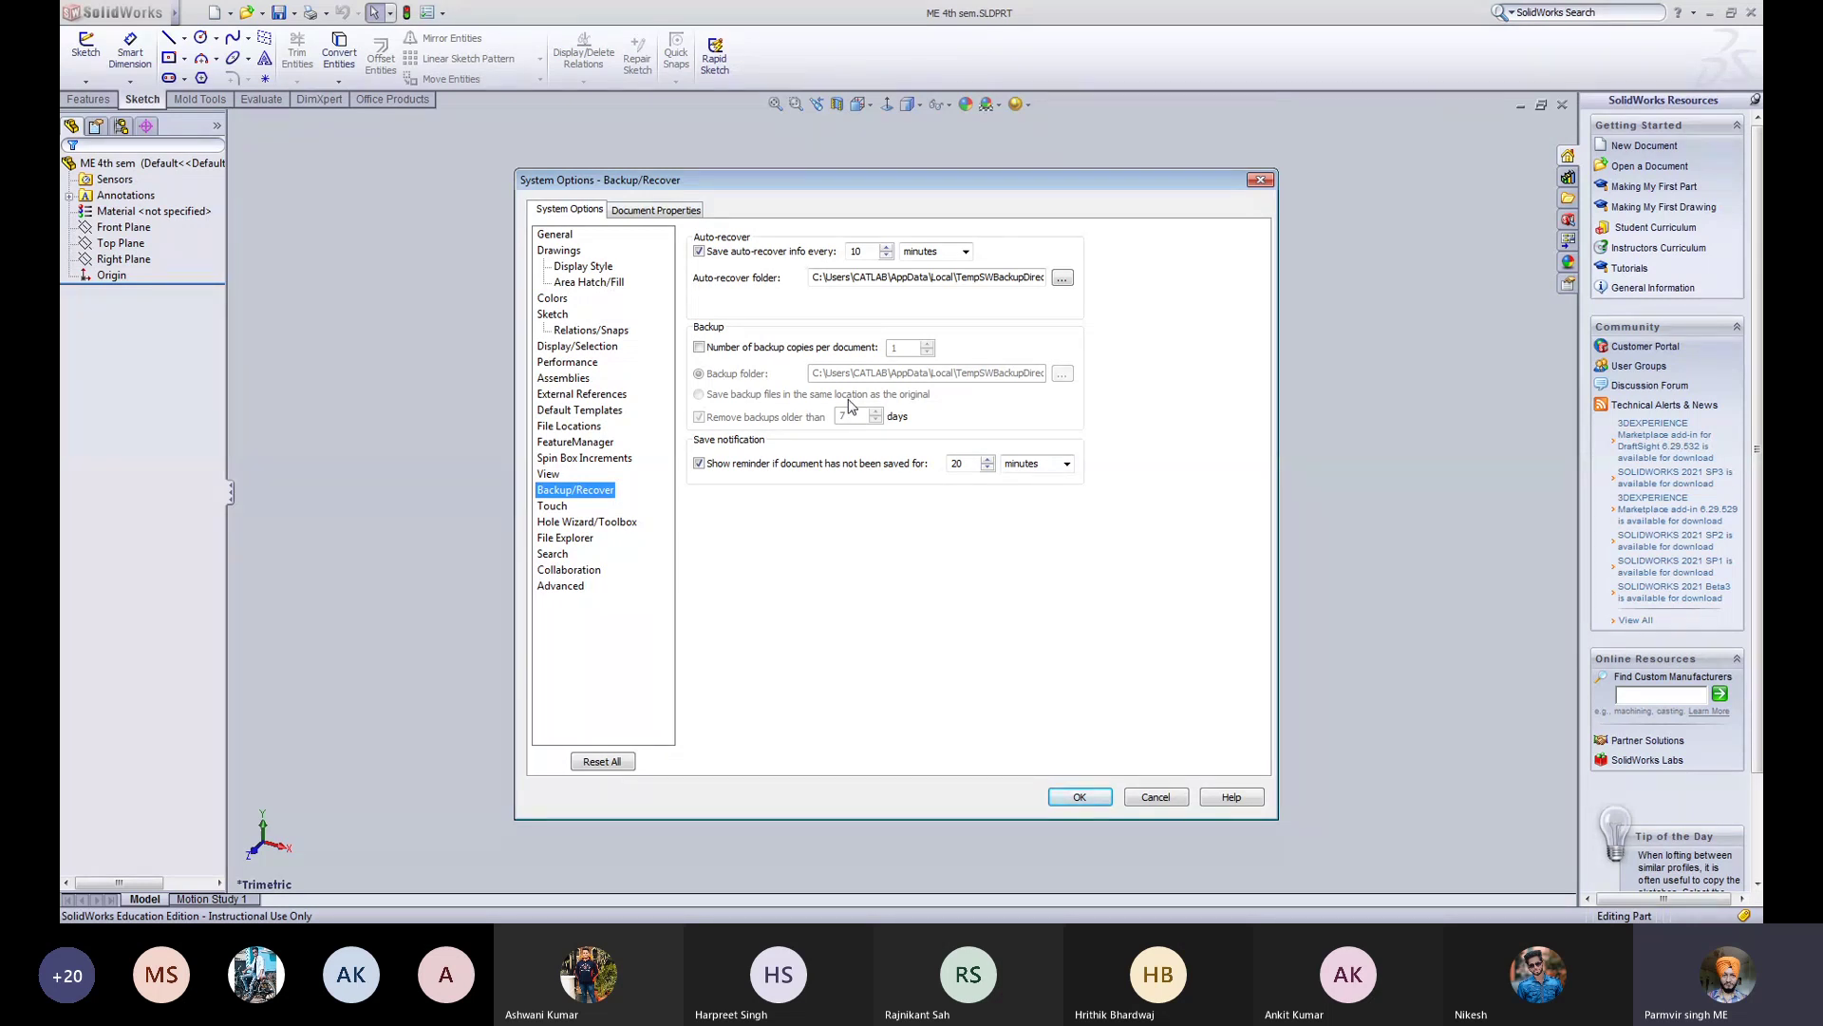
pyautogui.click(555, 508)
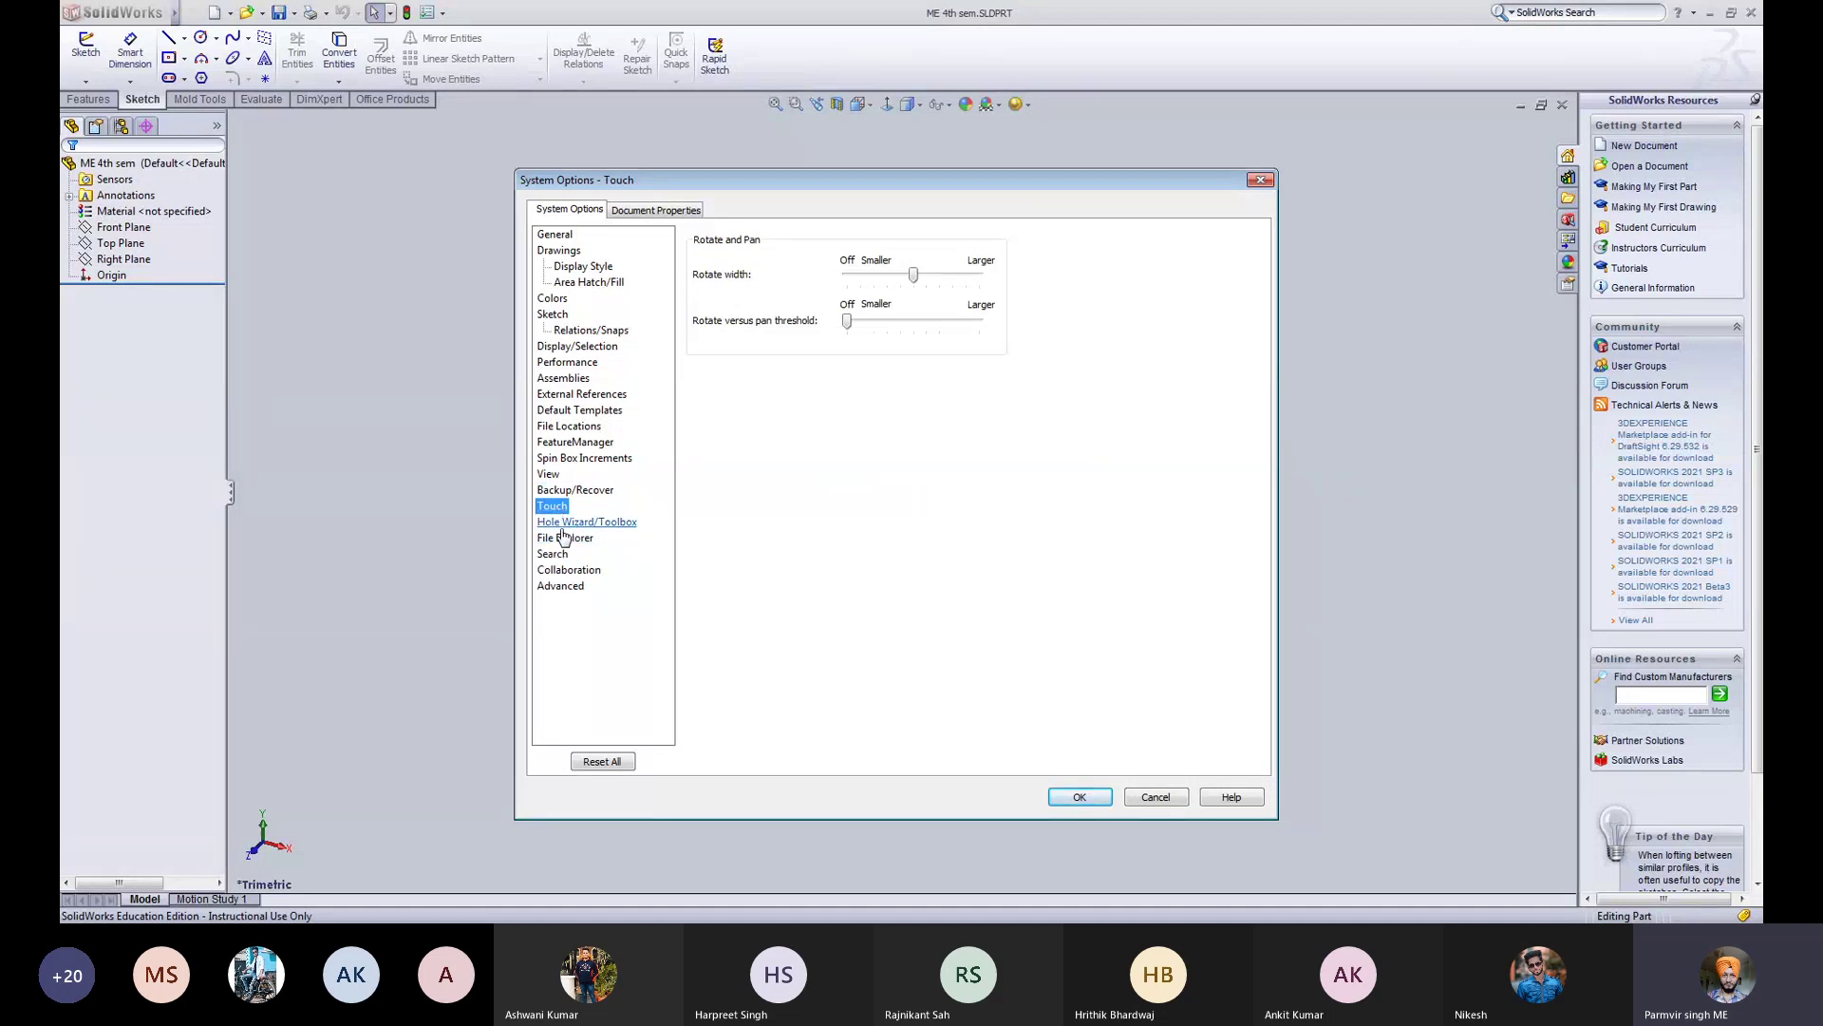
pyautogui.click(562, 525)
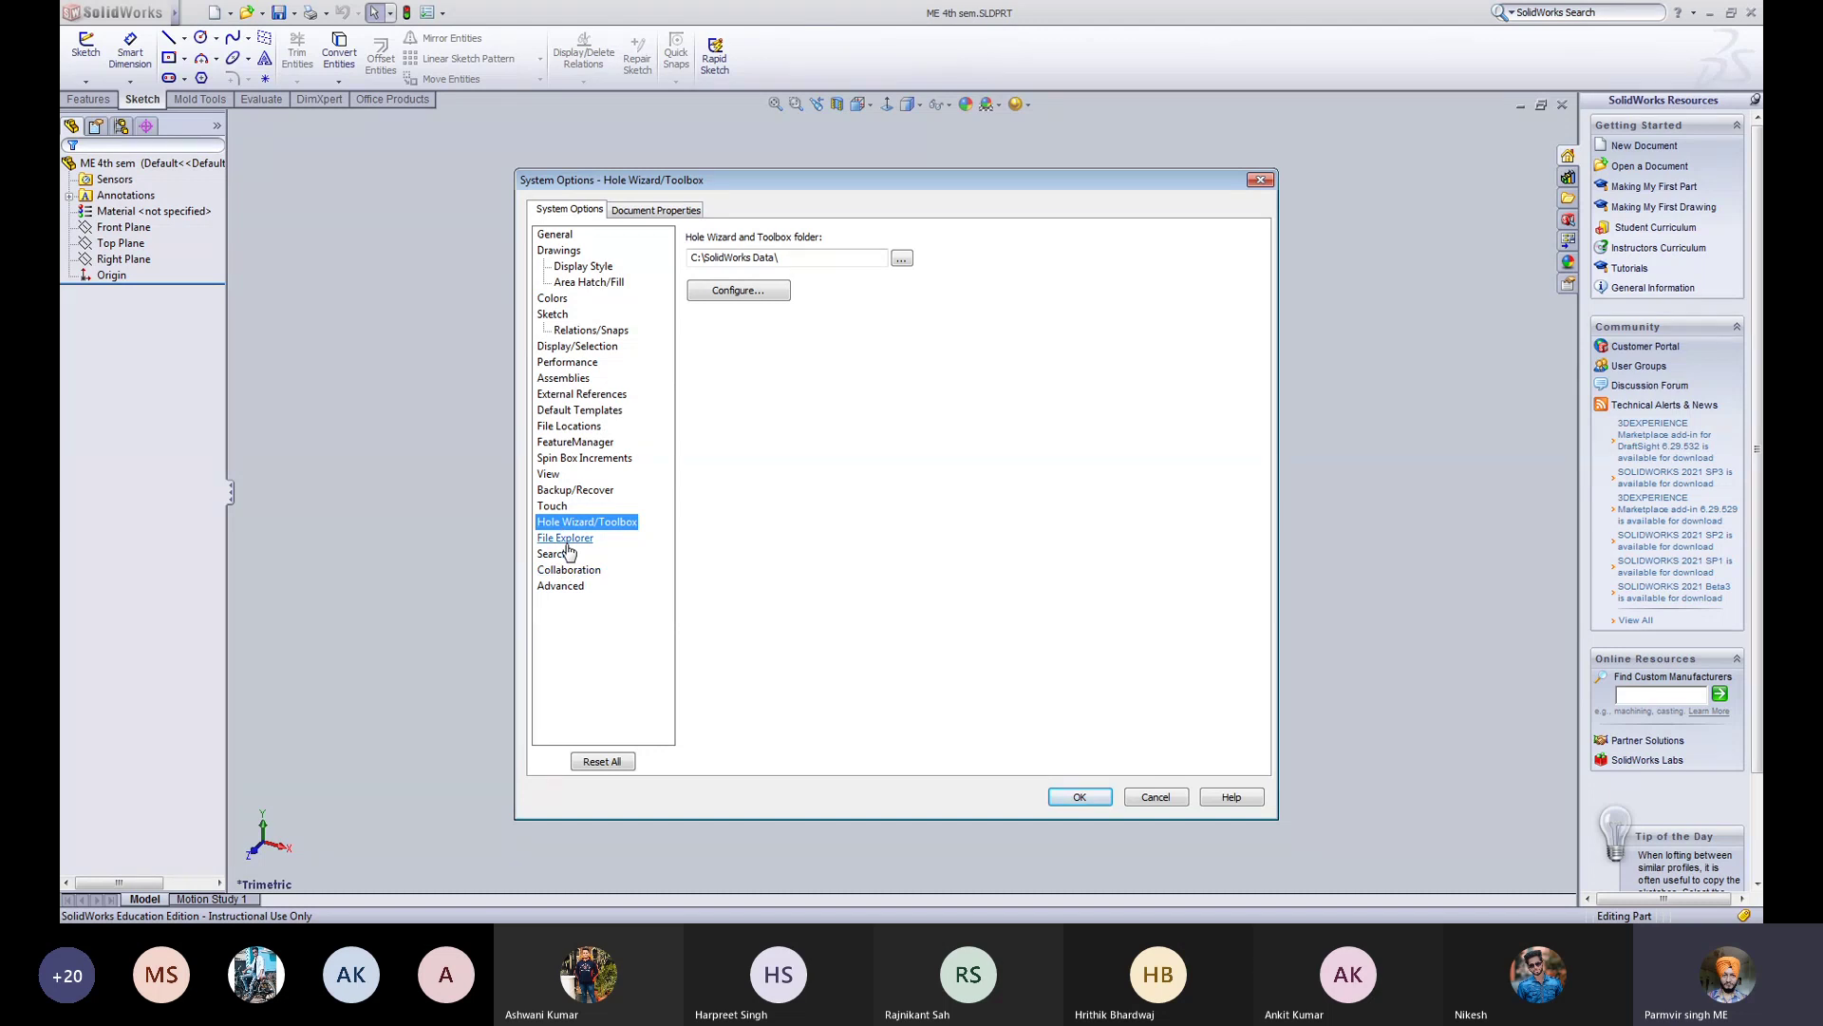
pyautogui.click(565, 540)
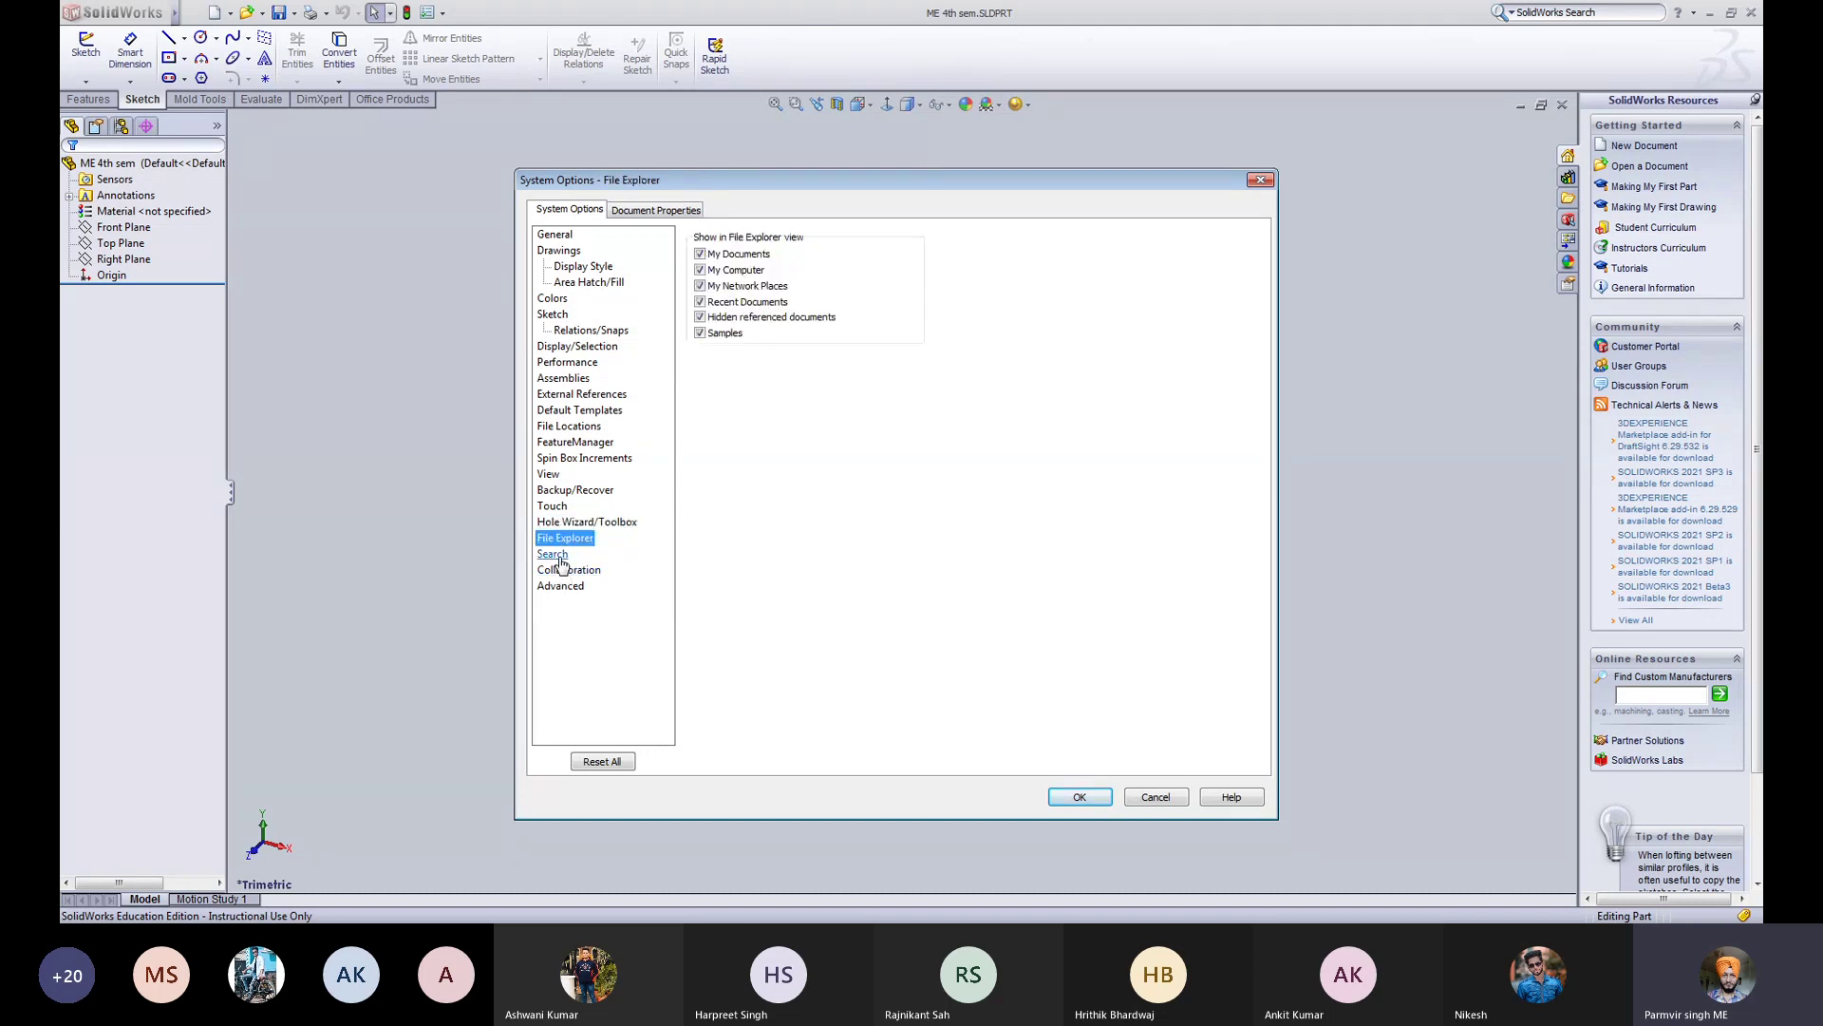
pyautogui.click(556, 554)
pyautogui.click(562, 572)
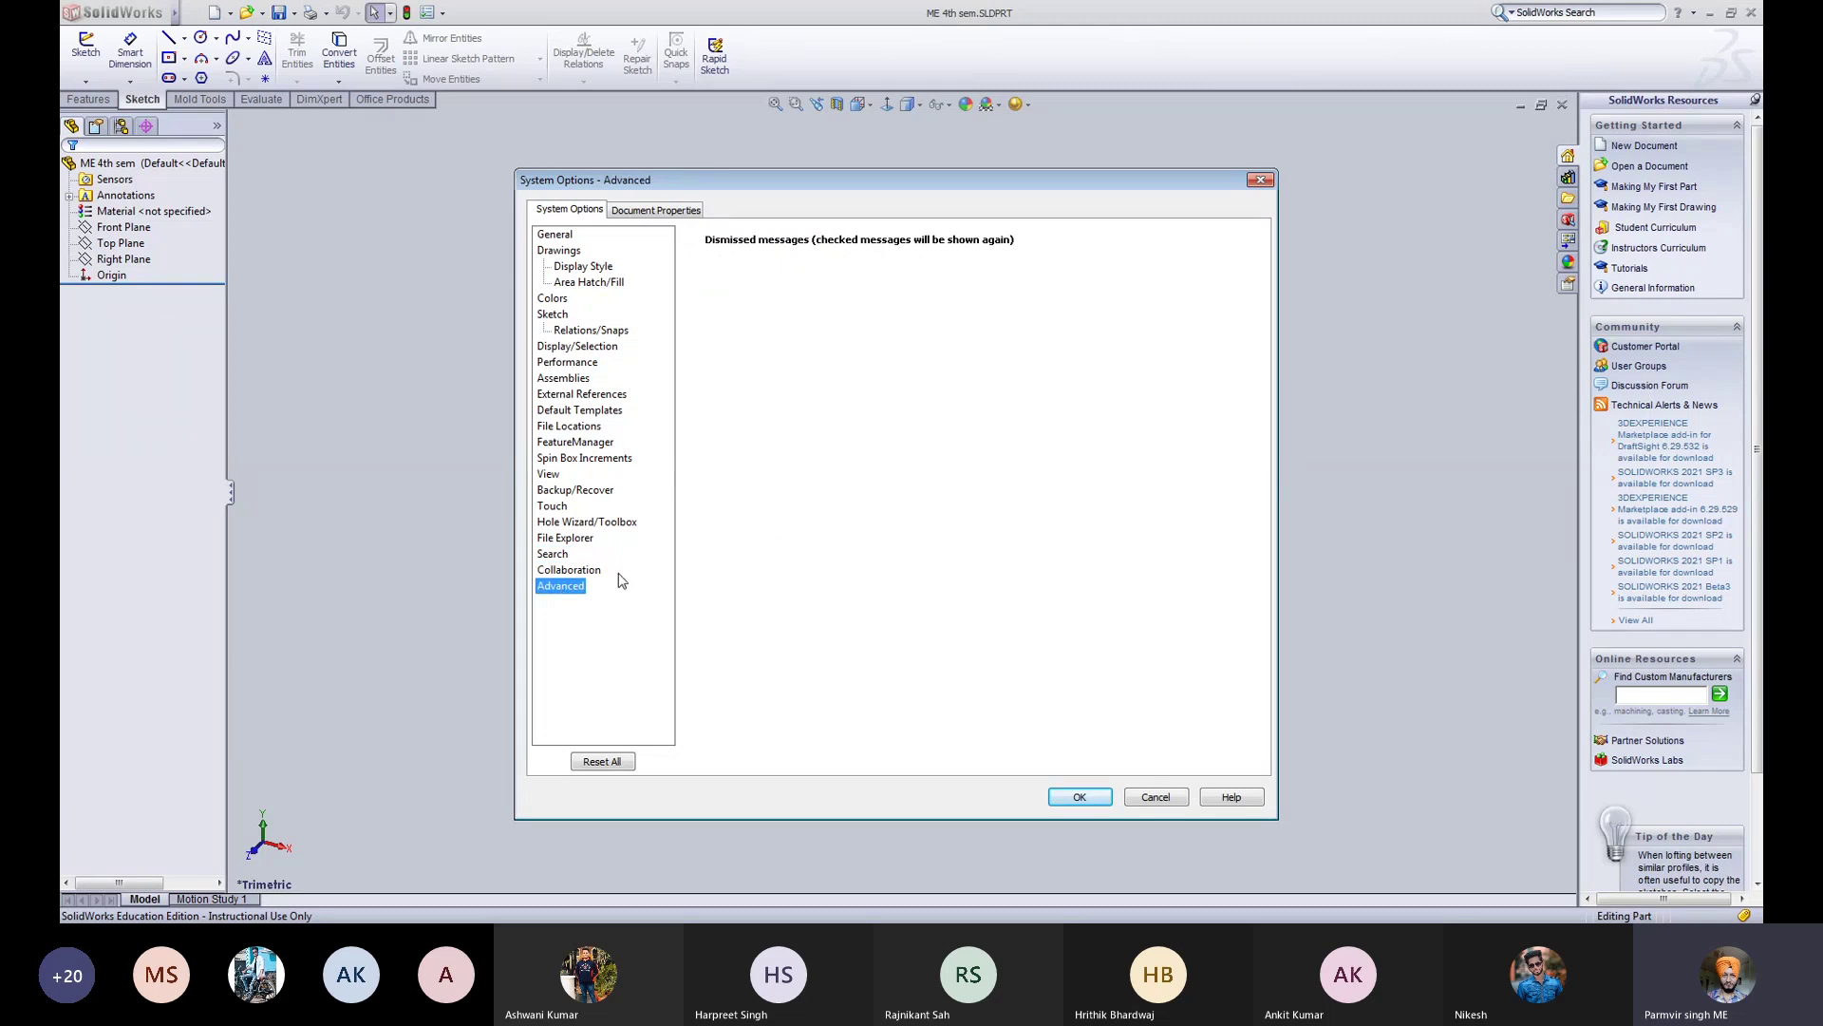
# Step: In Document Properties, check the drafting standard list and keep ISO as the overall standard
pyautogui.click(643, 211)
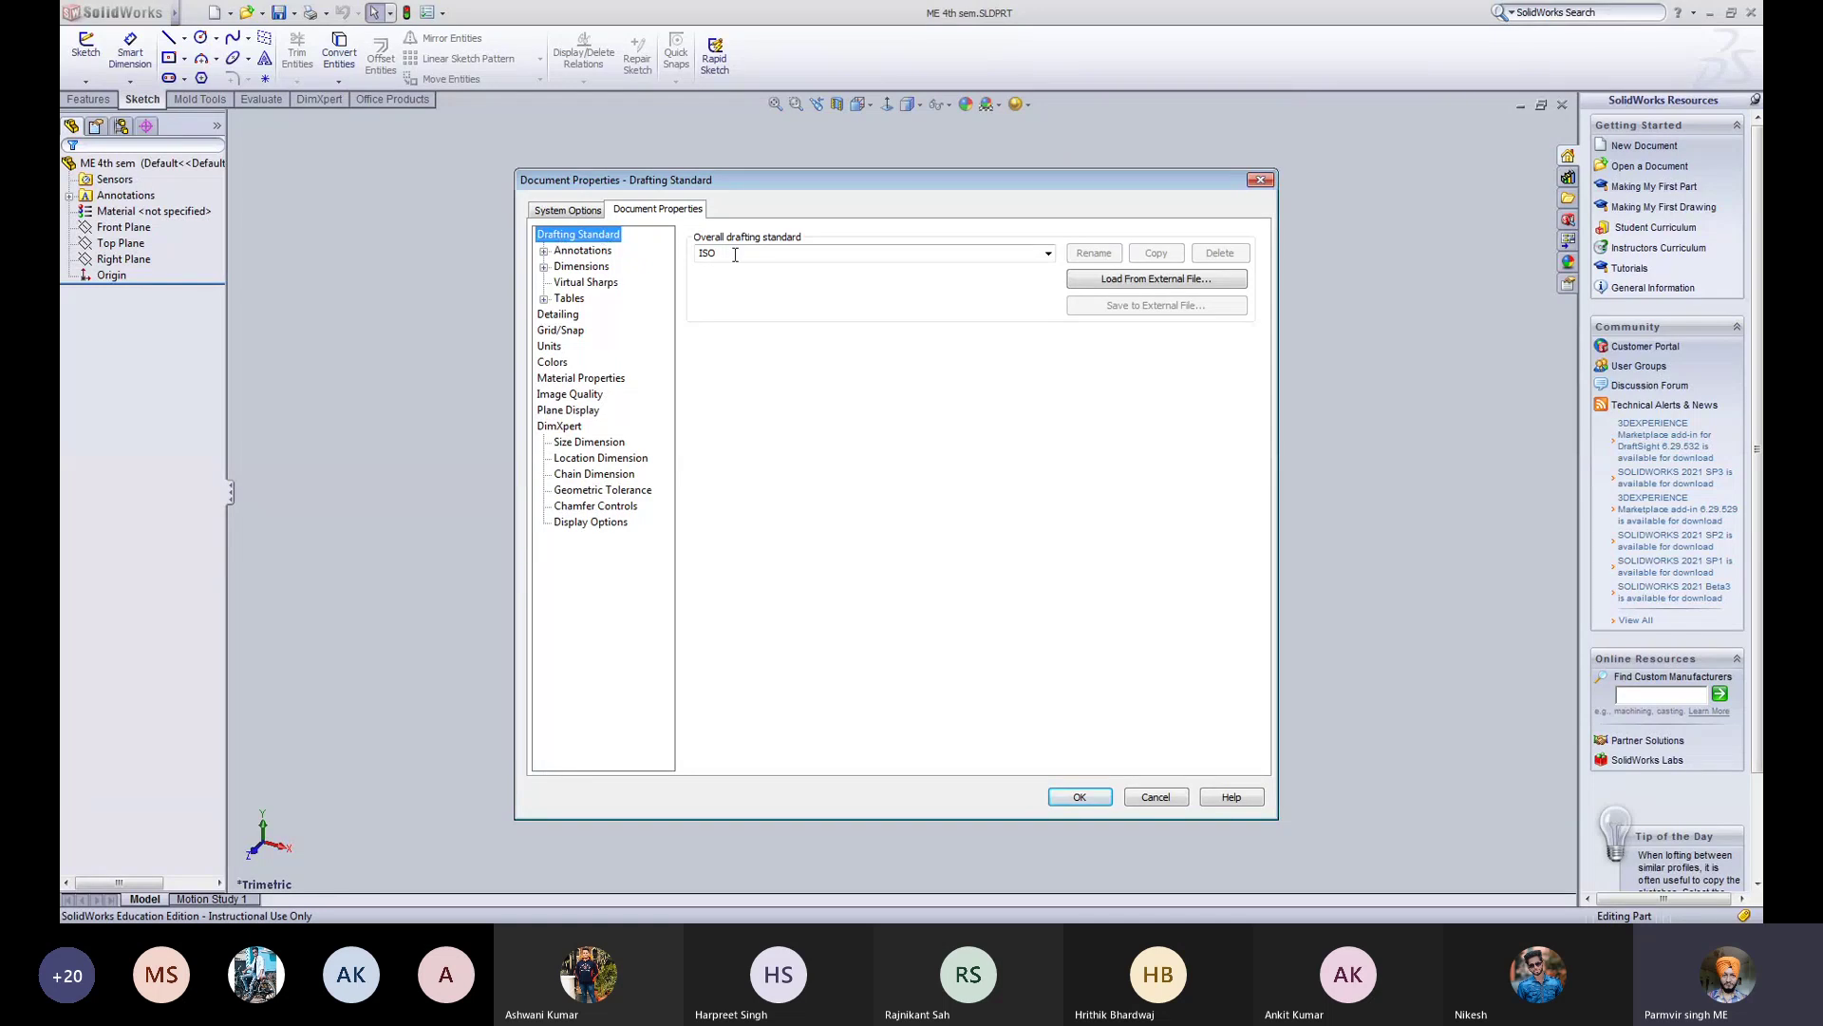
pyautogui.click(1048, 253)
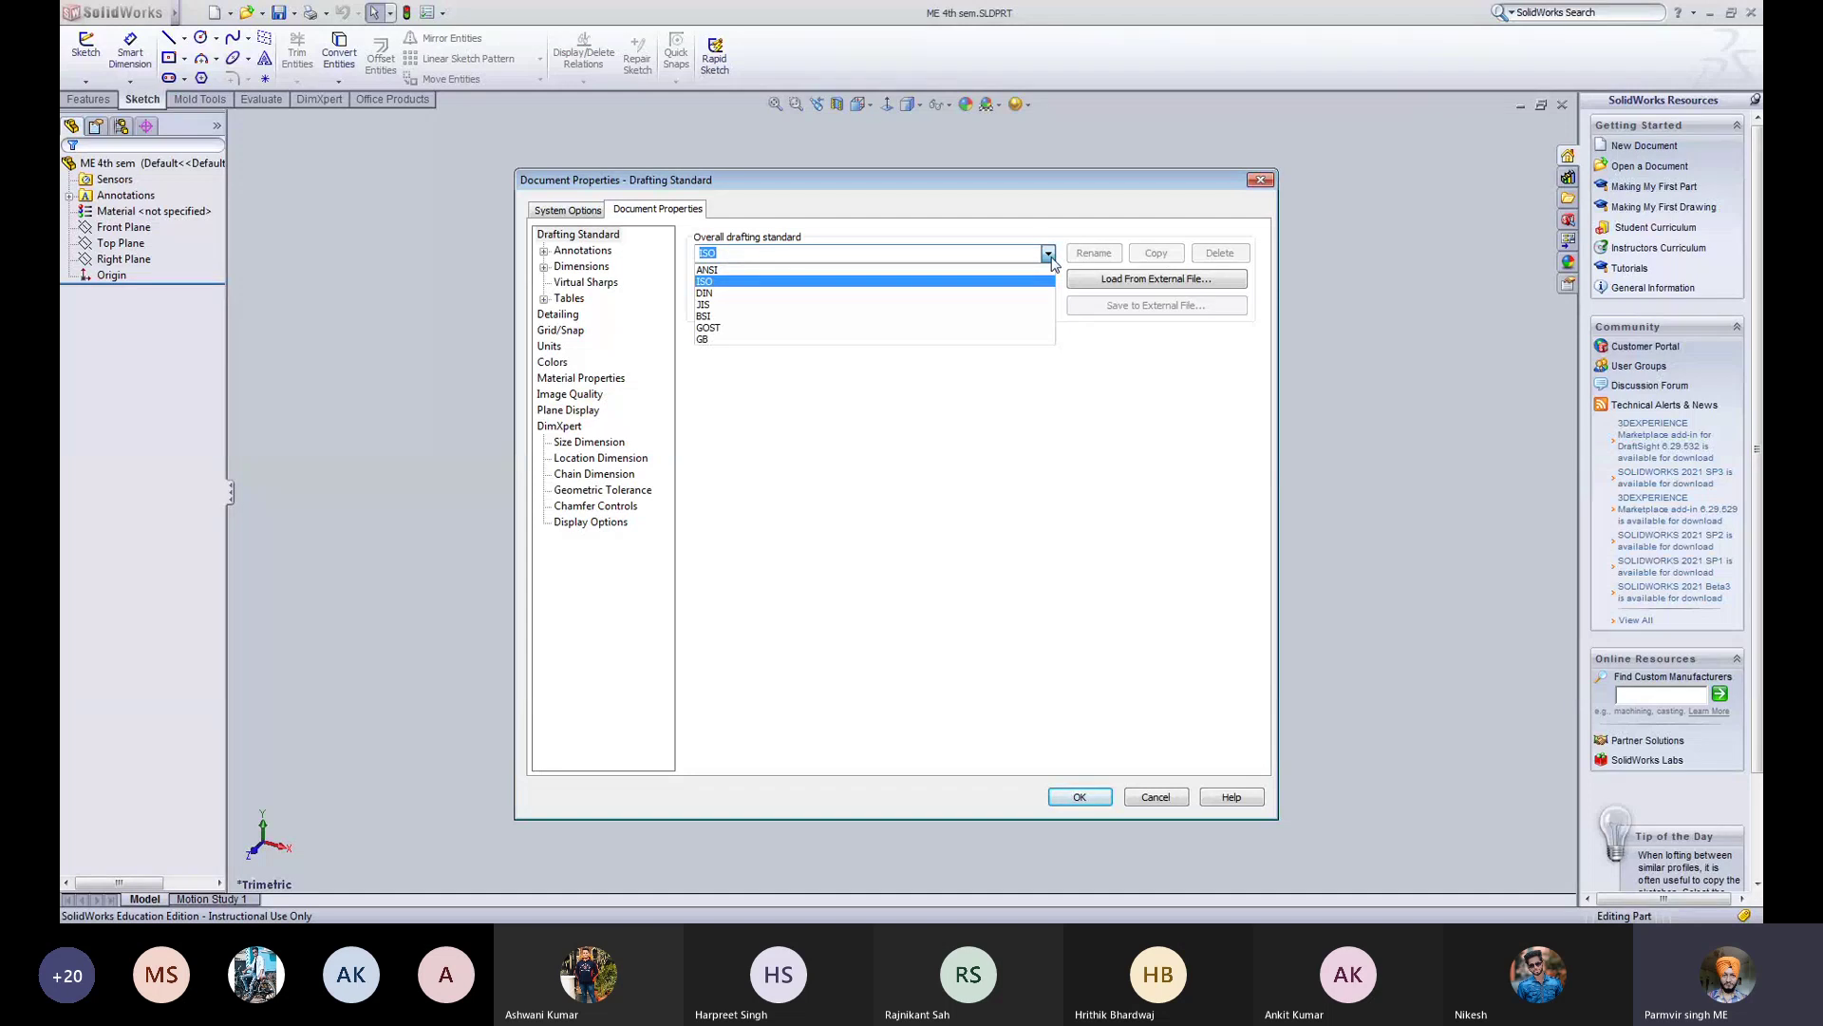
pyautogui.click(843, 468)
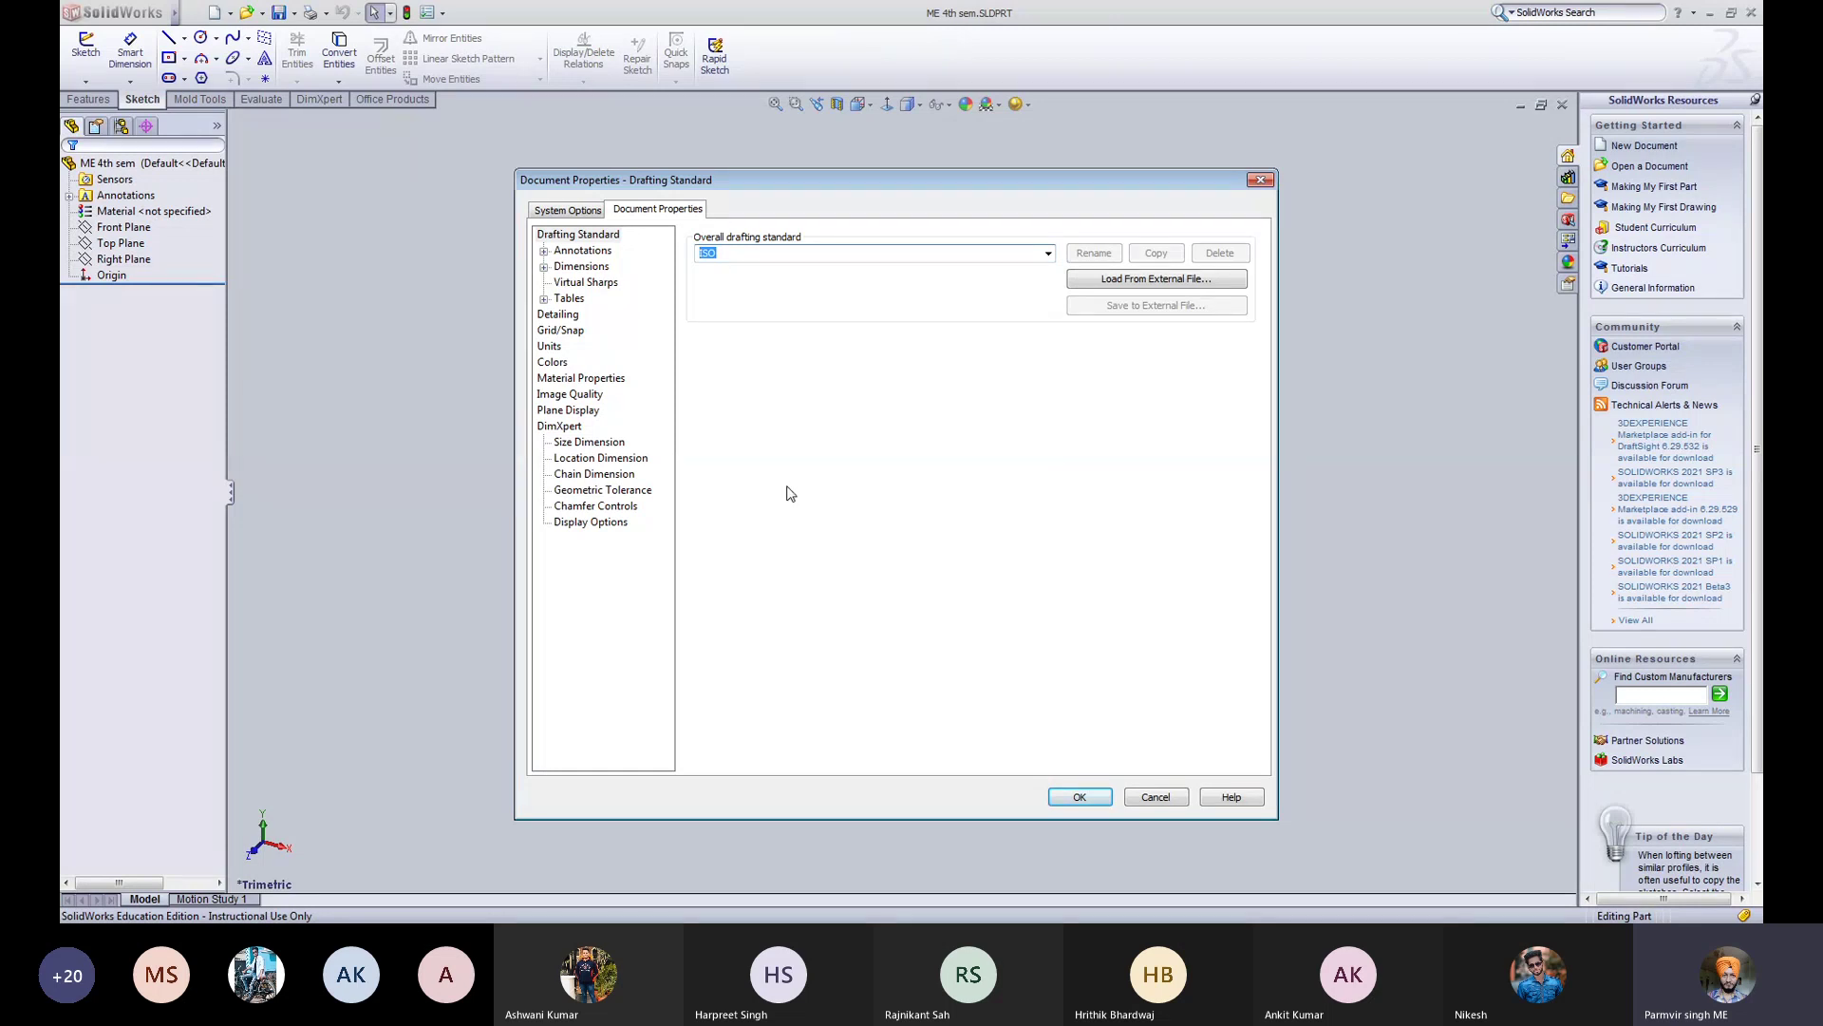
# Step: Expand Annotations and review Balloons, Datums, Geometric Tolerances, Notes, Surface Finishes and Weld Symbols
pyautogui.click(584, 251)
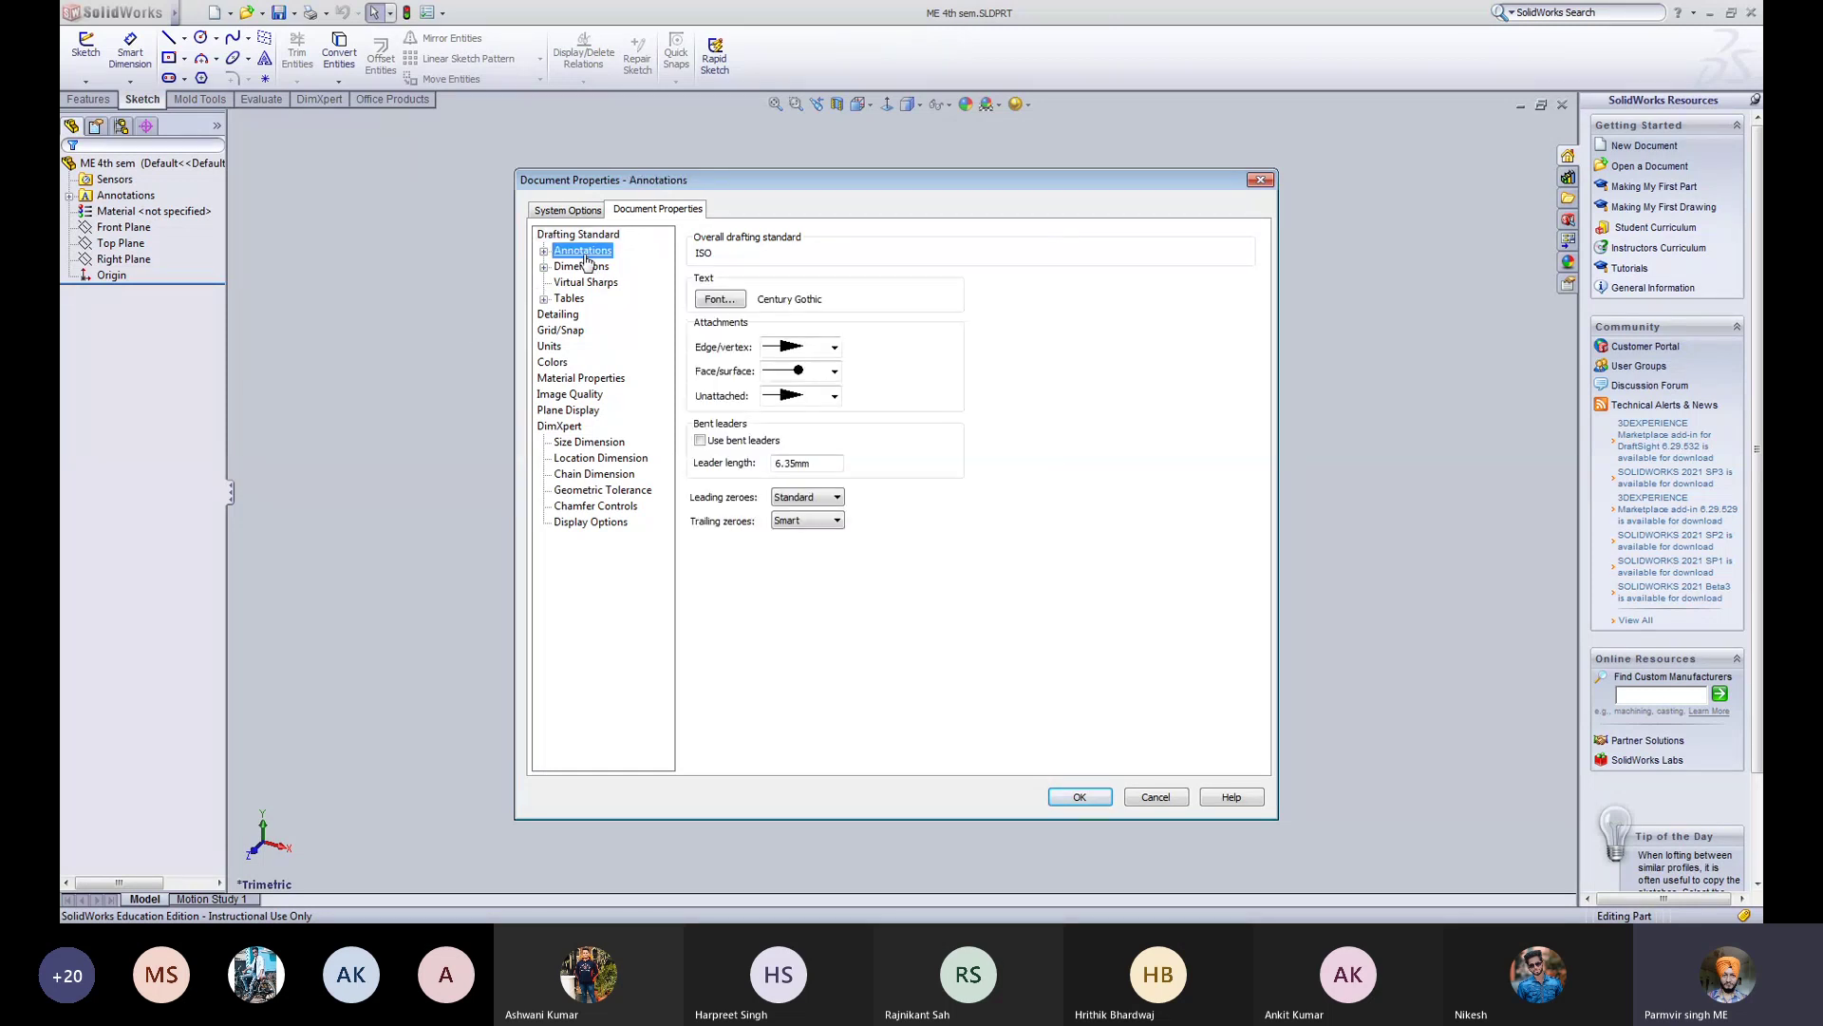
pyautogui.click(544, 252)
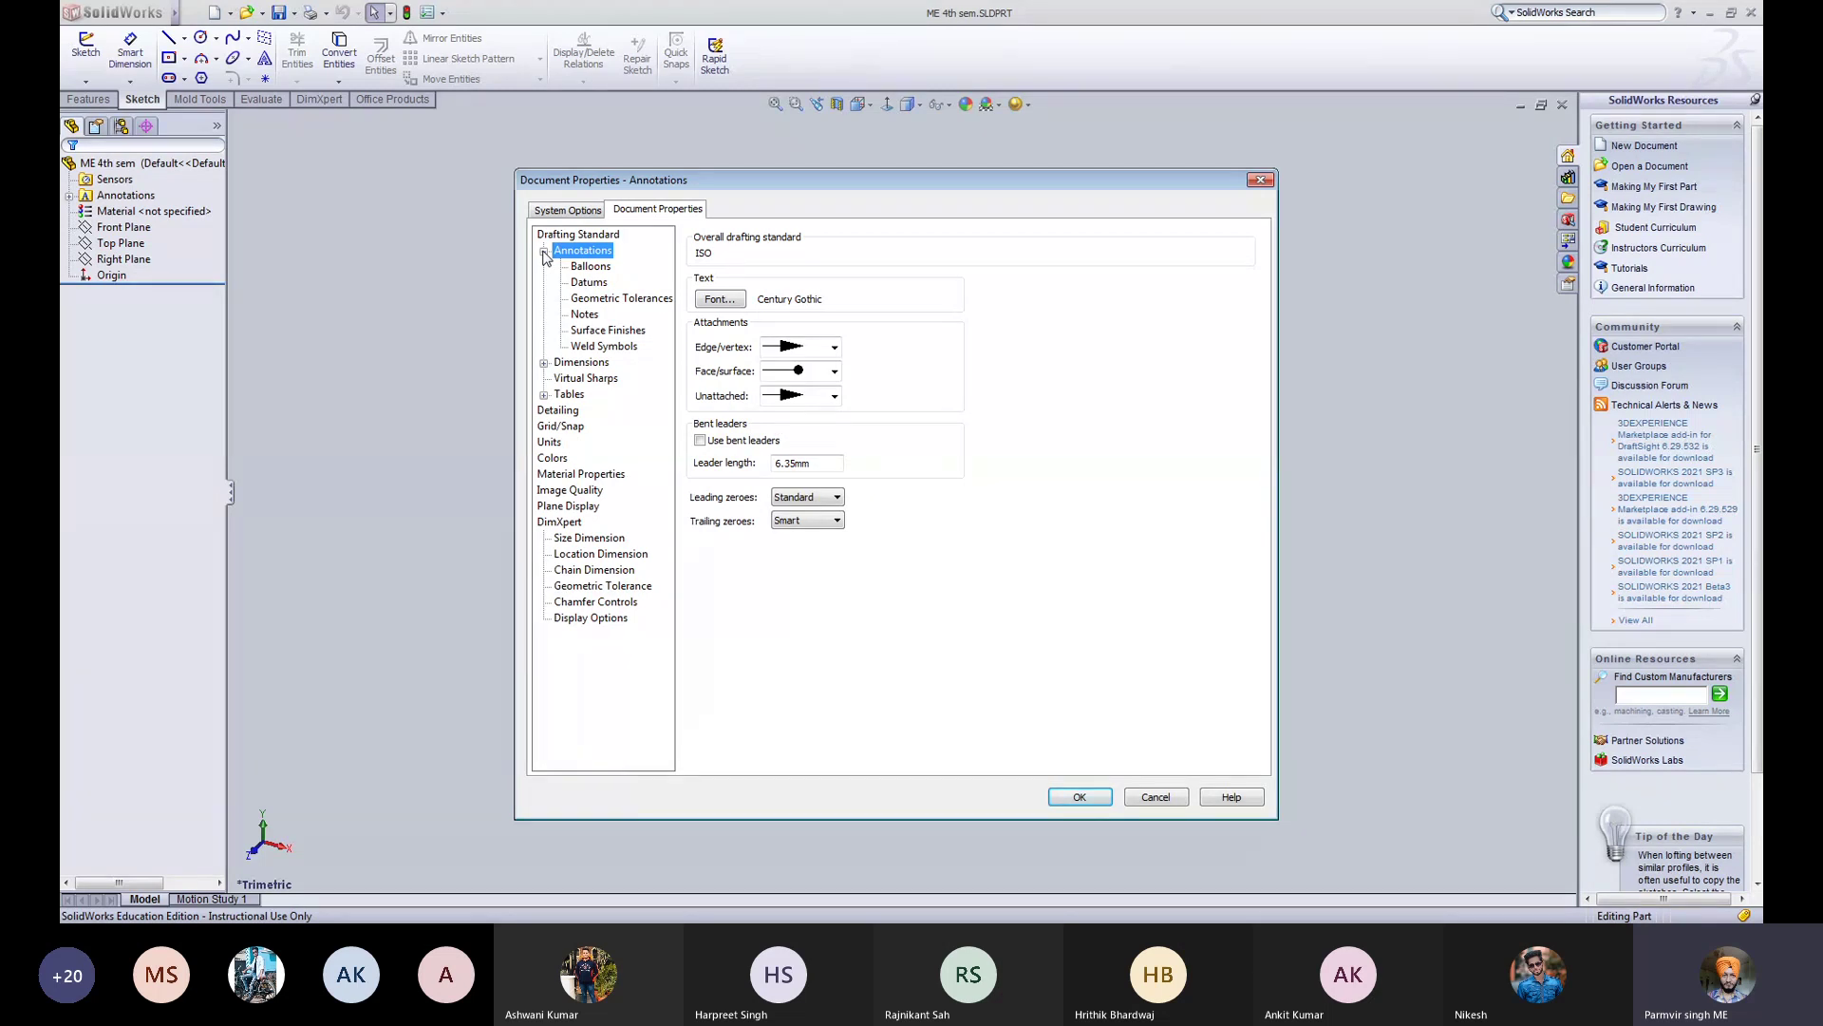
pyautogui.click(588, 268)
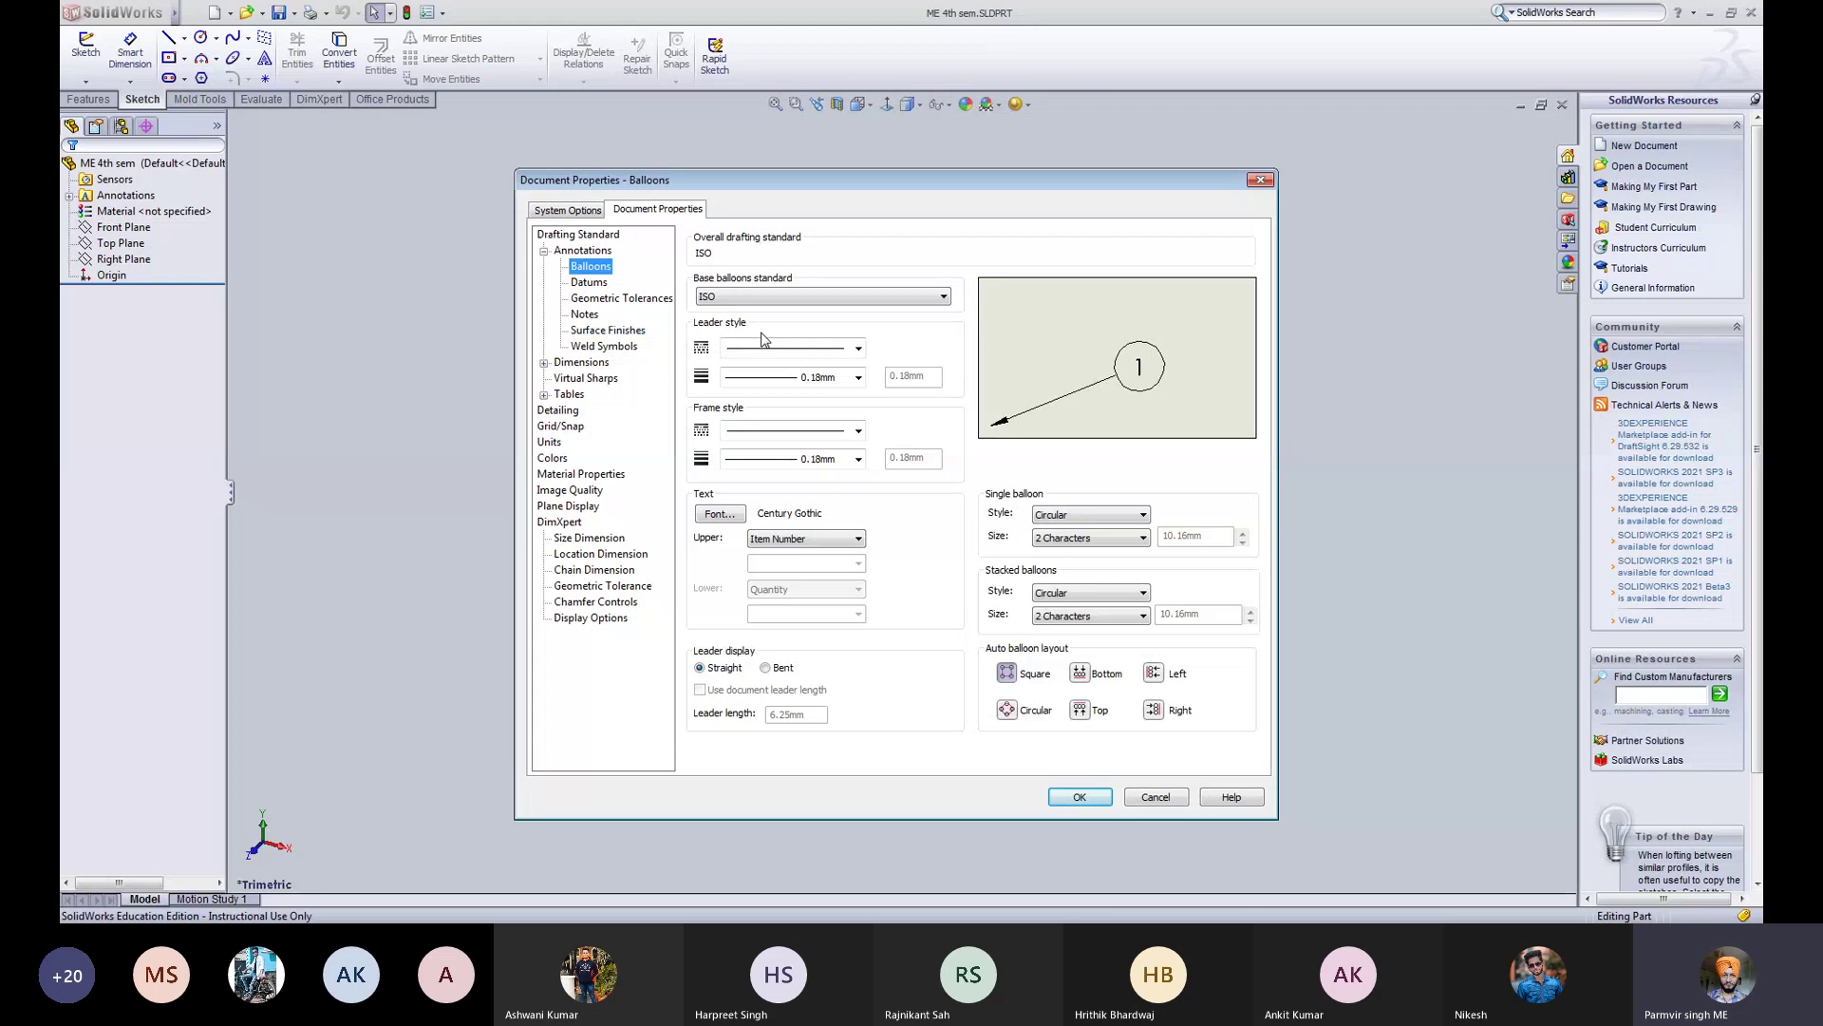
pyautogui.click(591, 283)
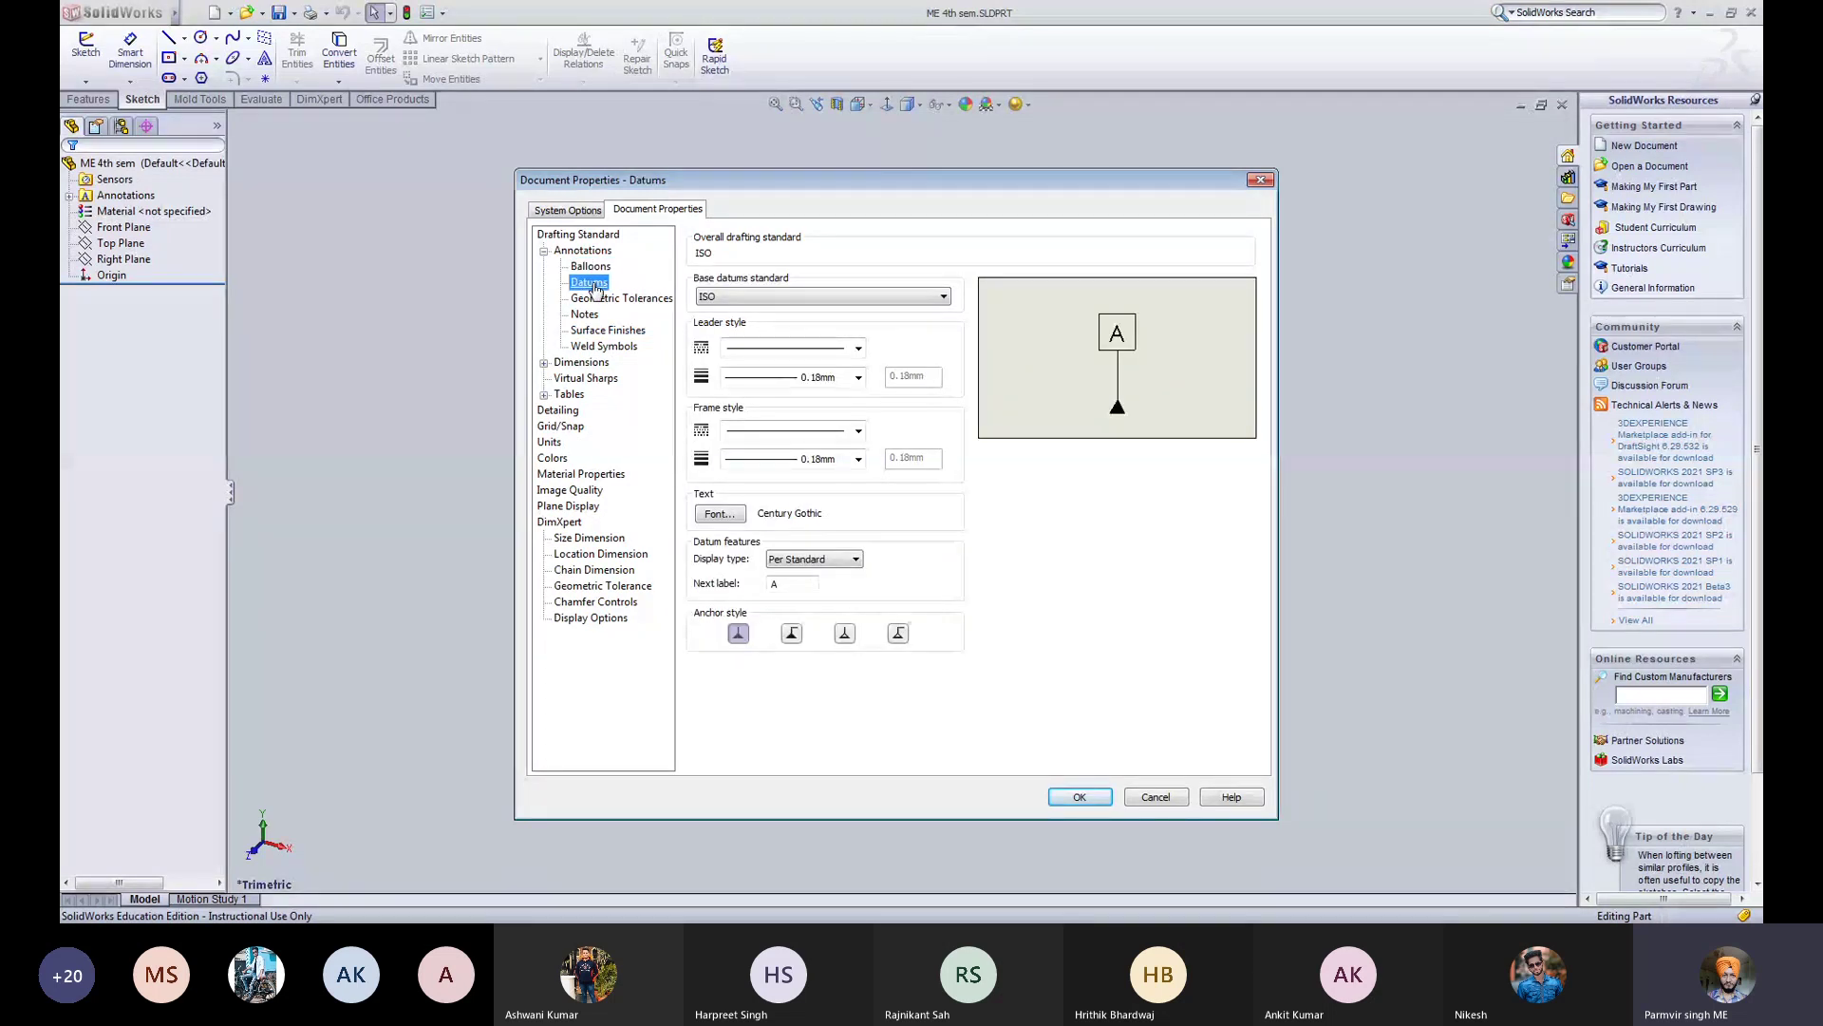
pyautogui.click(595, 301)
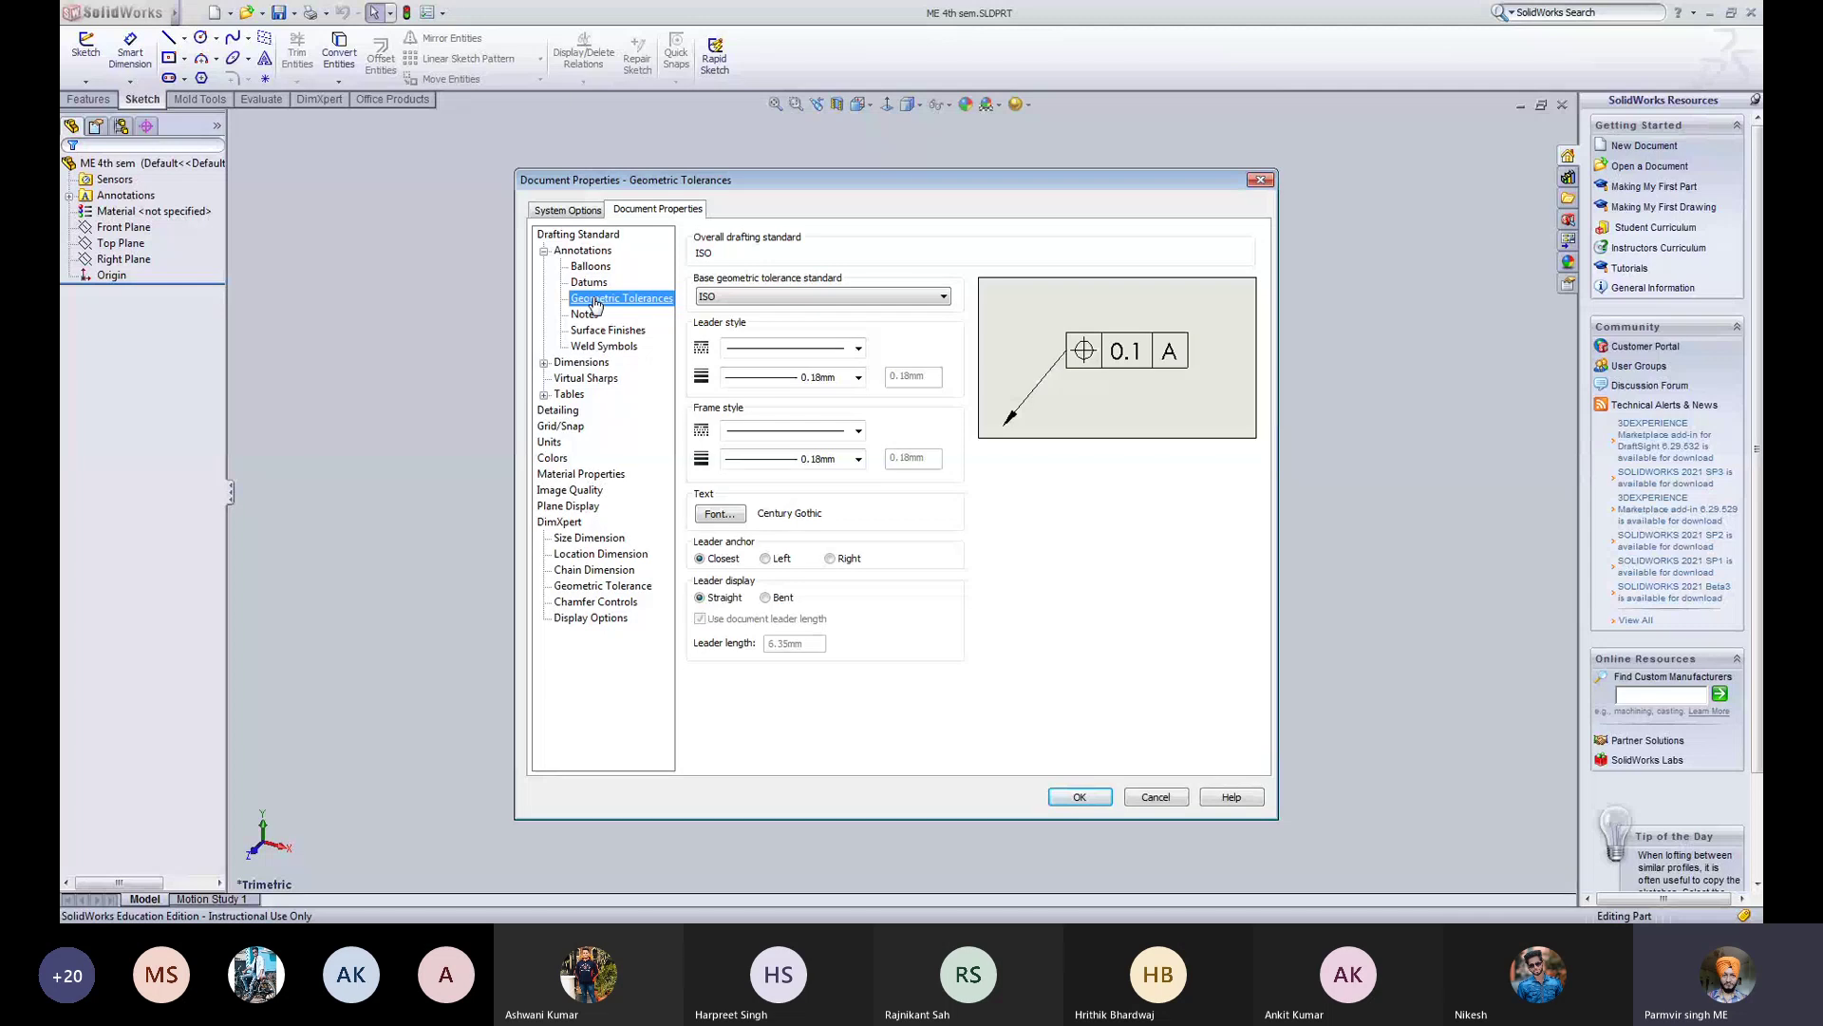
pyautogui.click(585, 314)
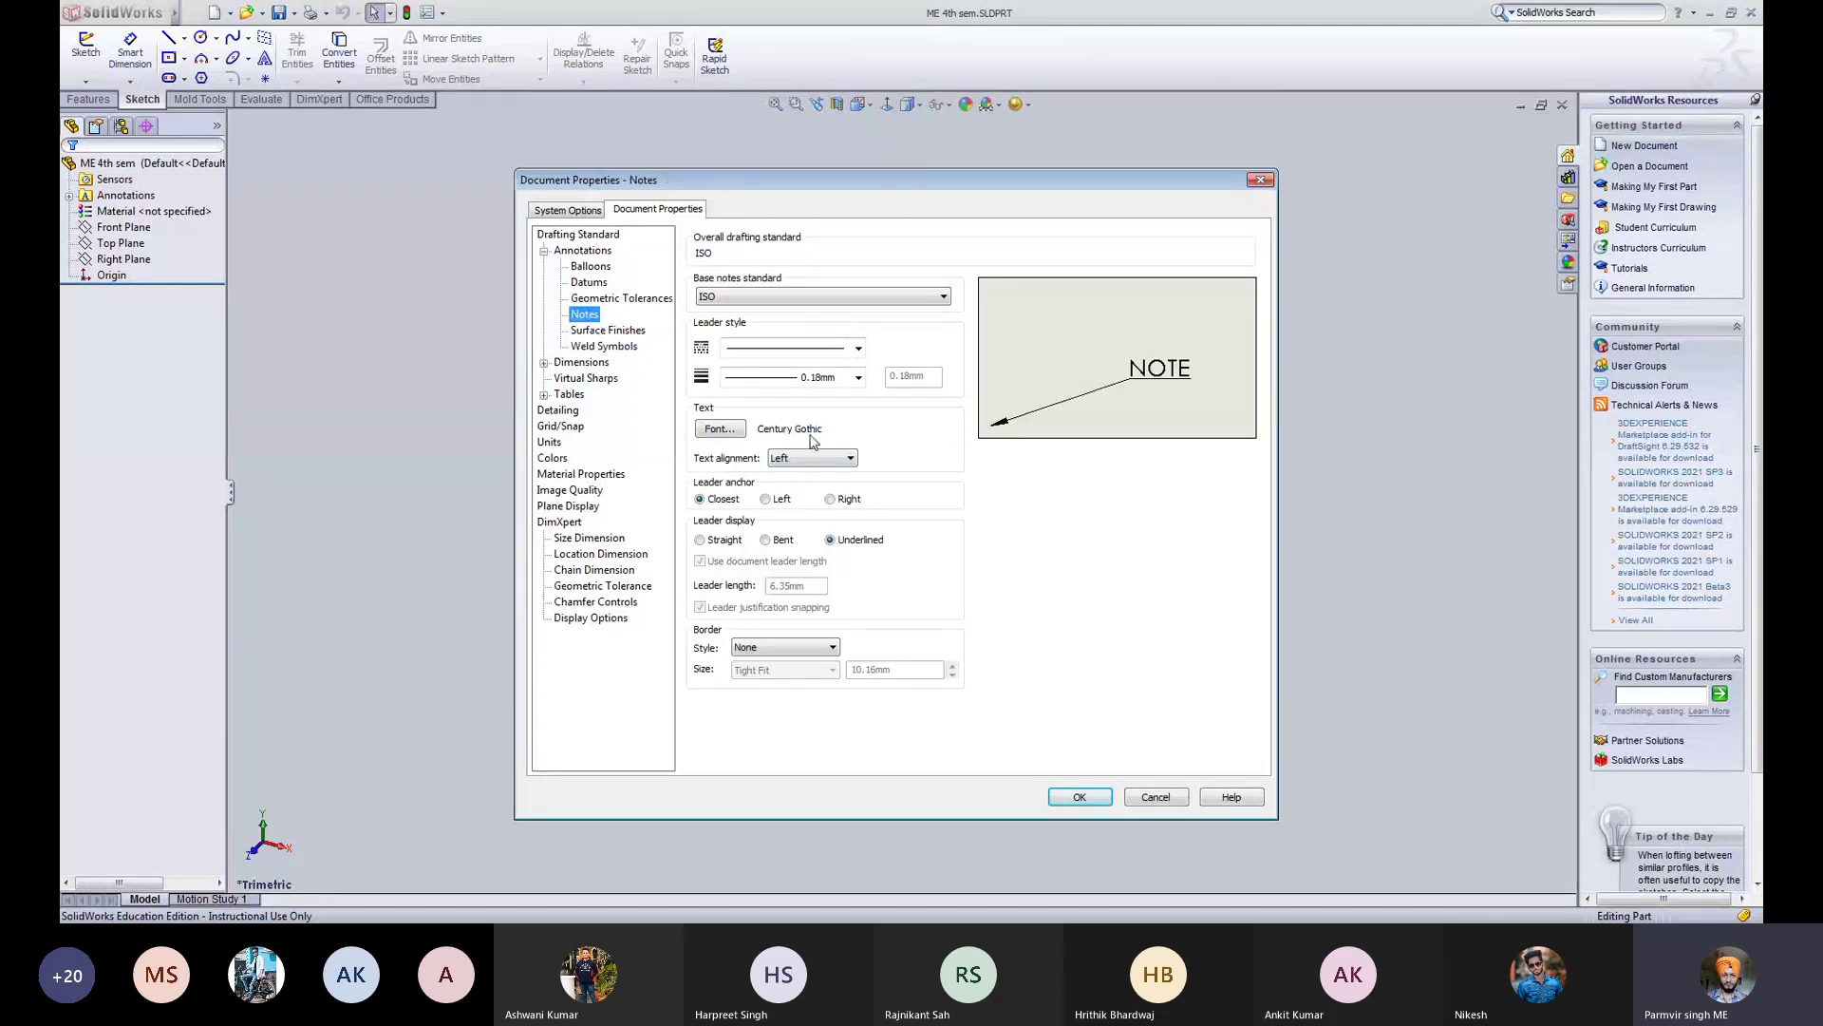
pyautogui.click(608, 329)
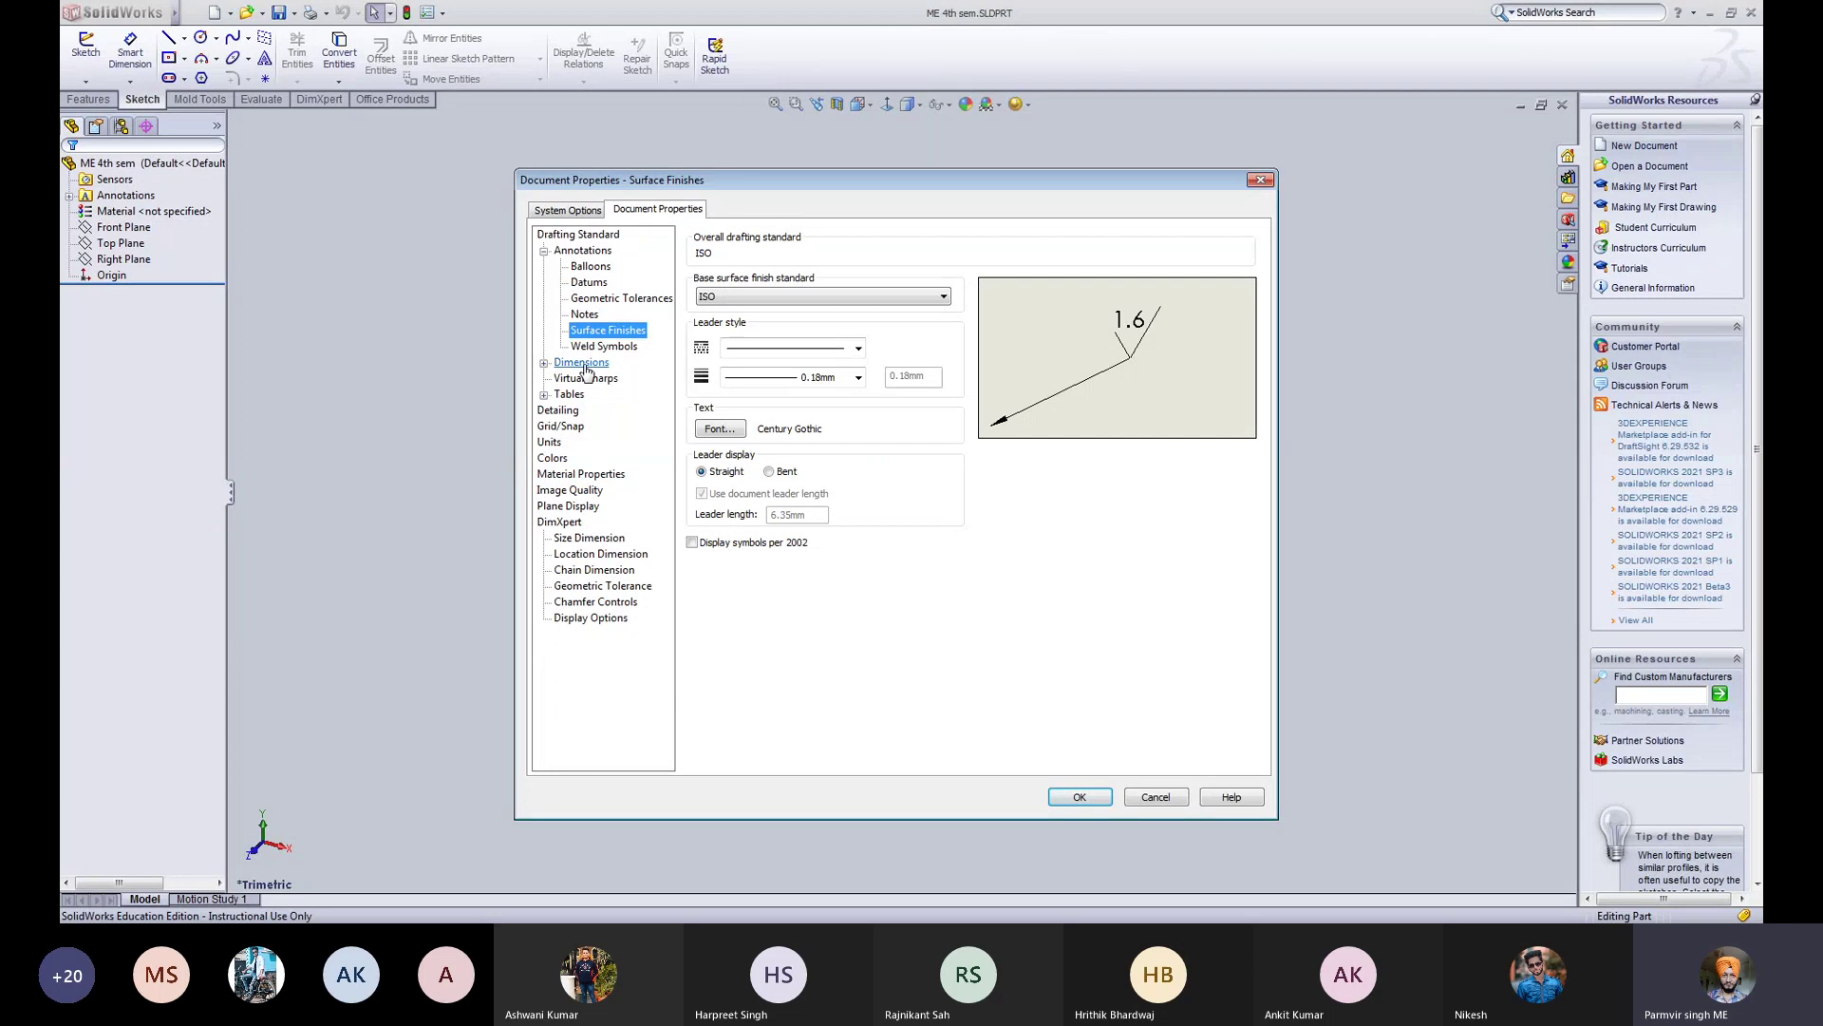
pyautogui.click(598, 347)
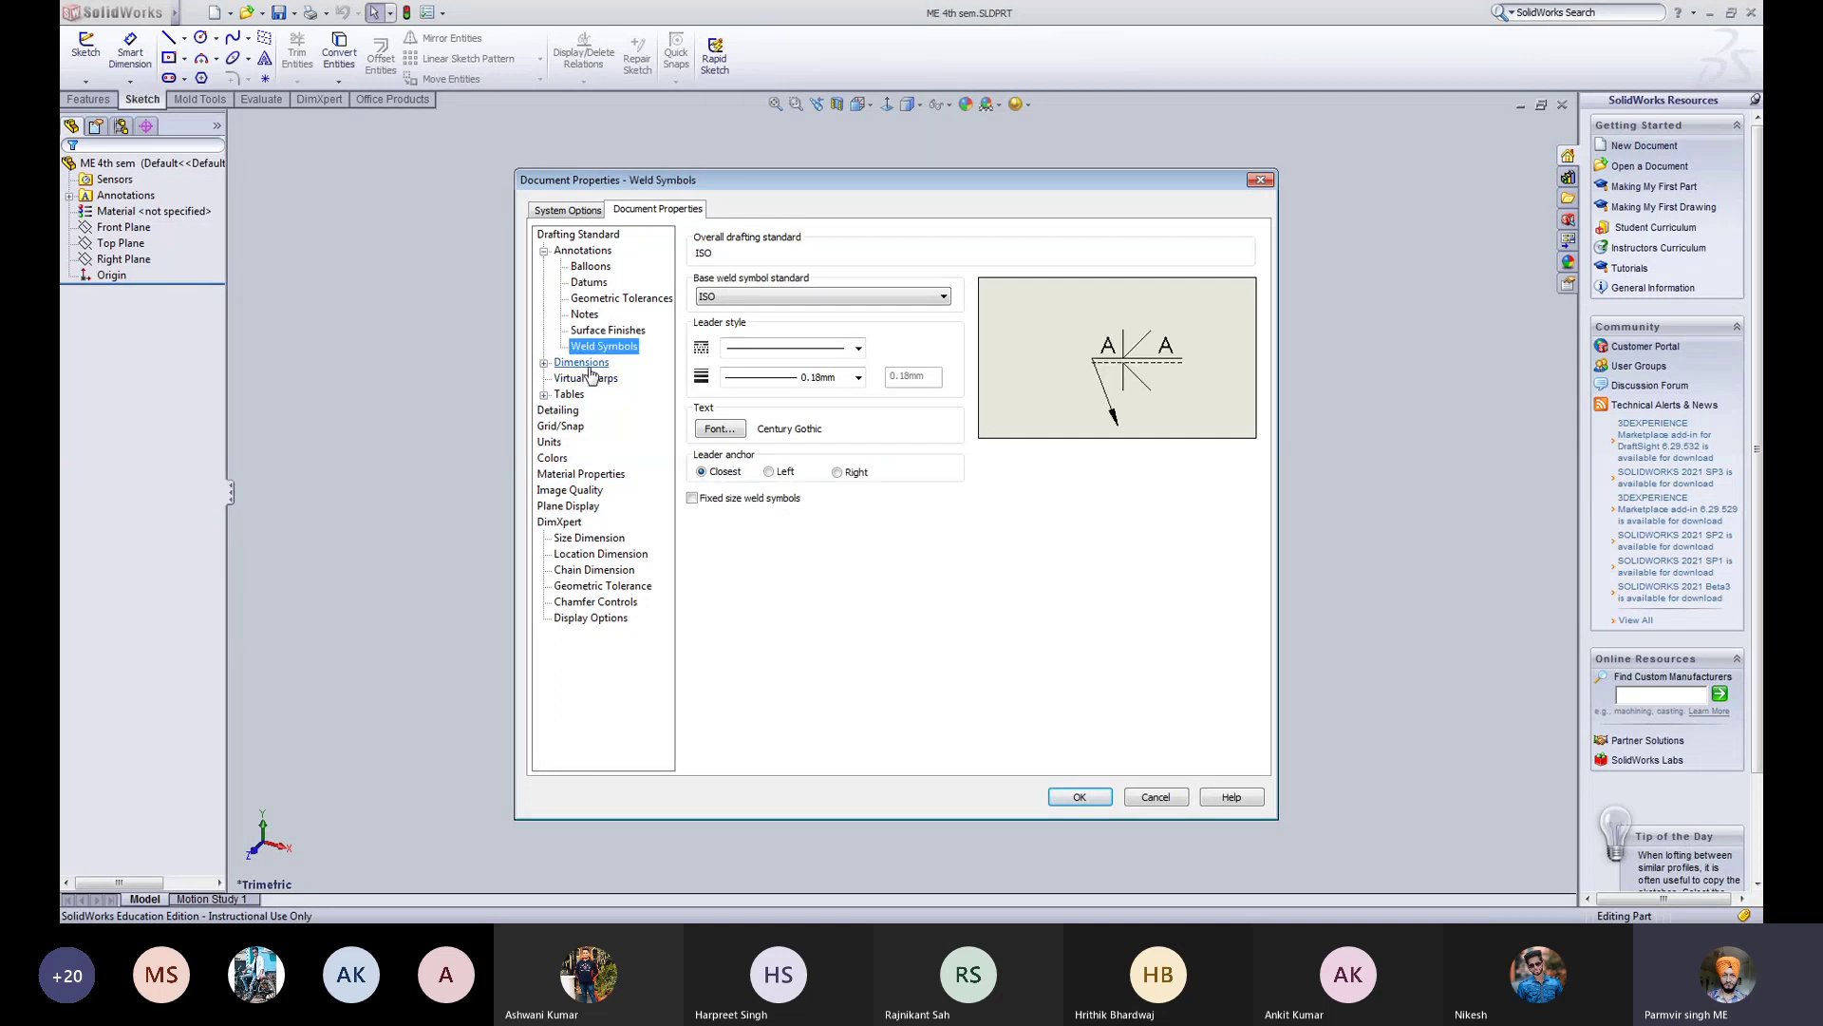
pyautogui.click(582, 363)
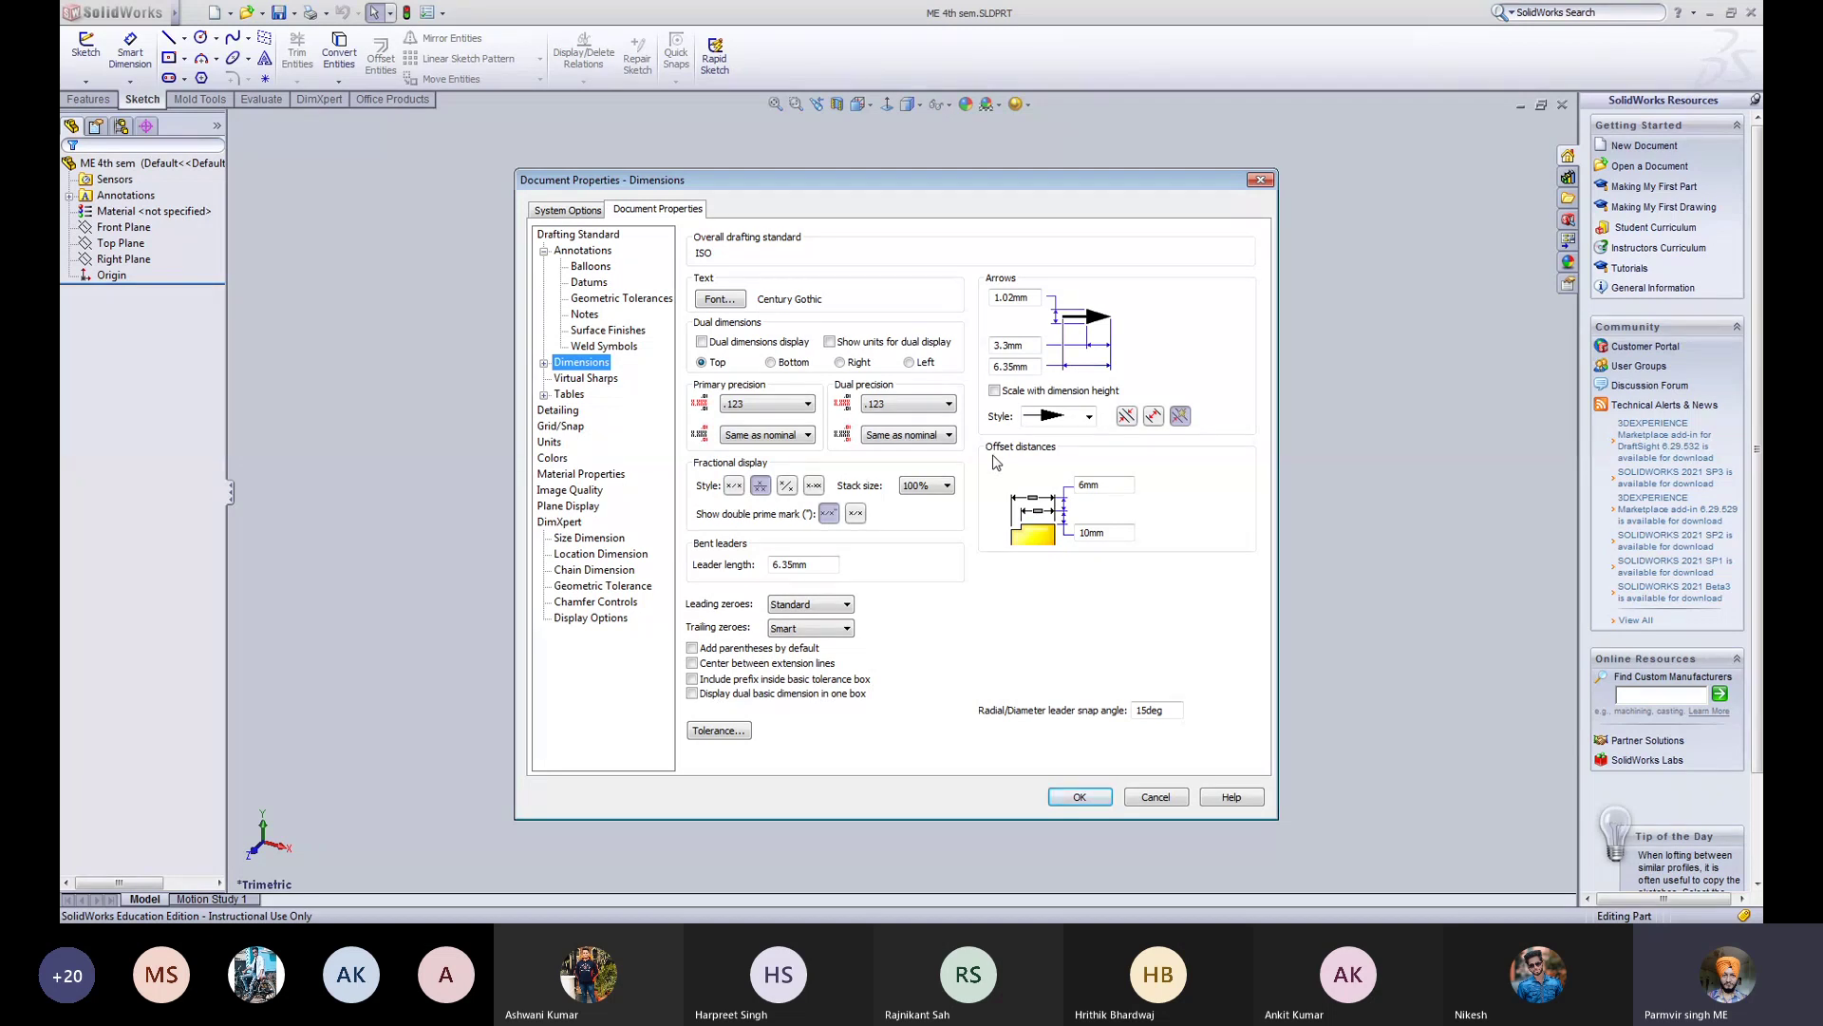
# Step: Review Virtual Sharps, Tables, Detailing and Grid/Snap, then confirm MMGS (millimeter, gram, second) units
pyautogui.click(608, 380)
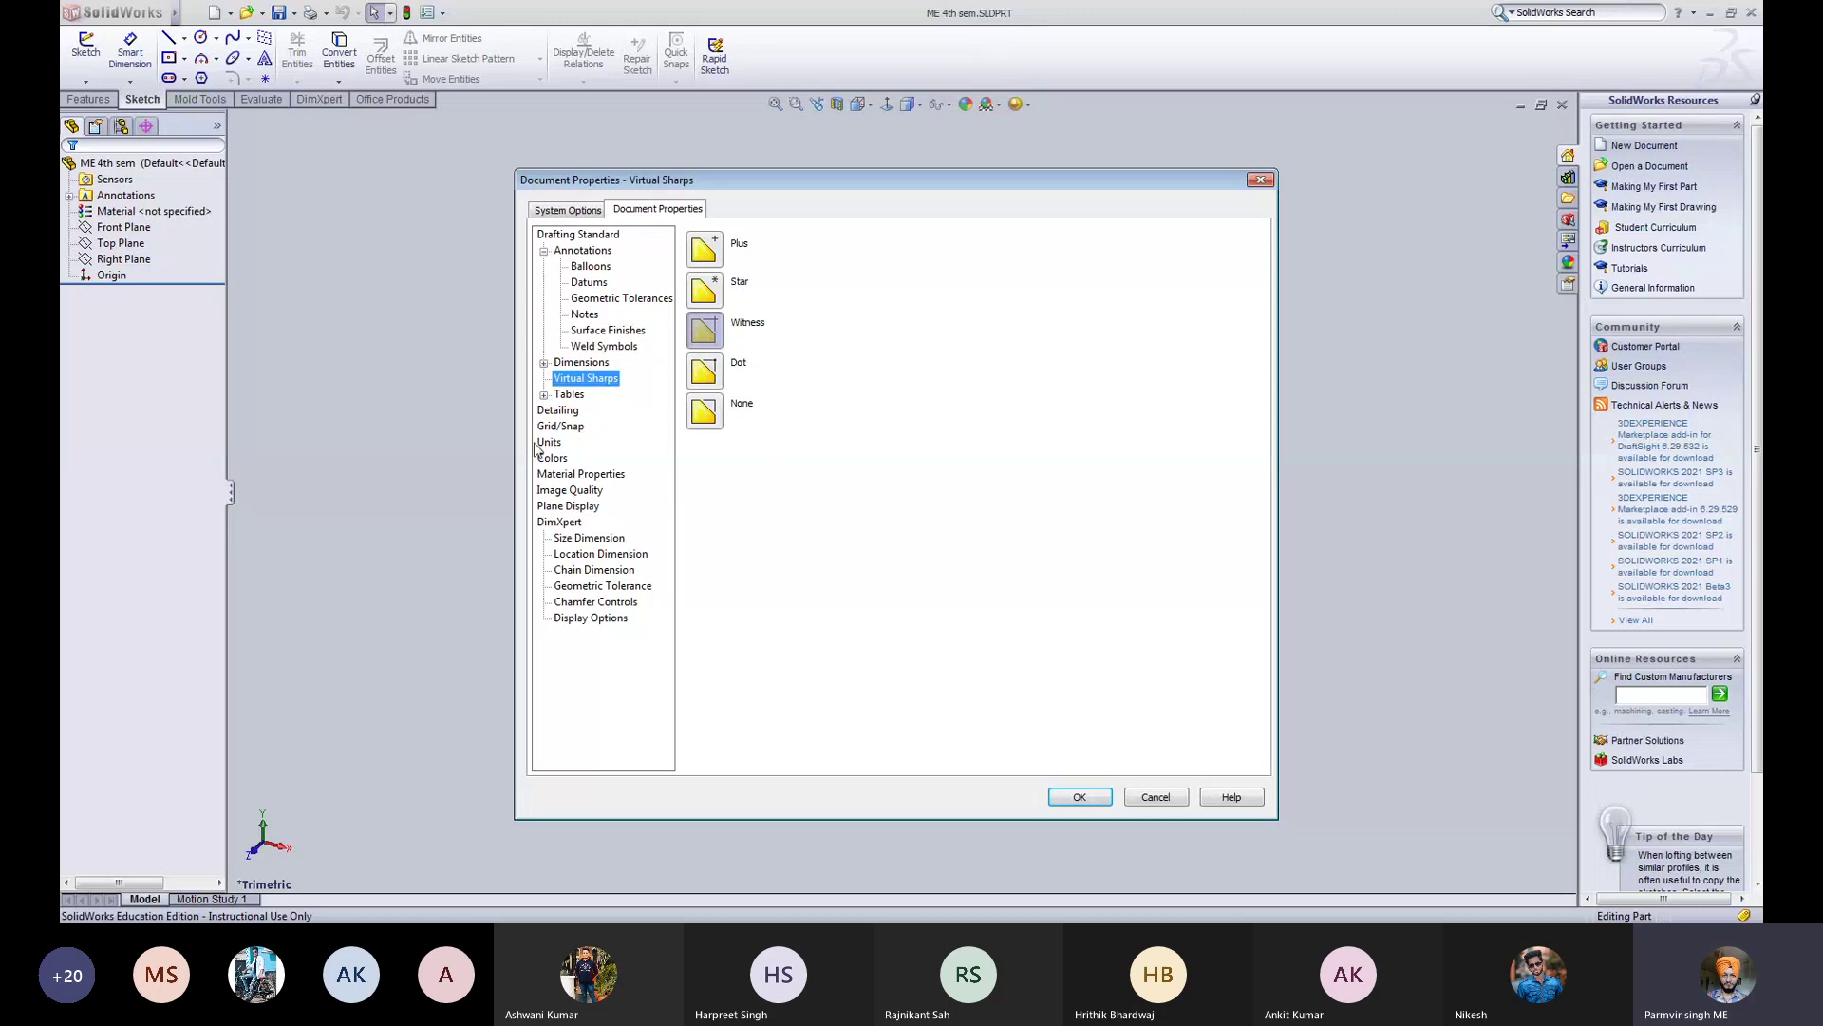
pyautogui.click(570, 395)
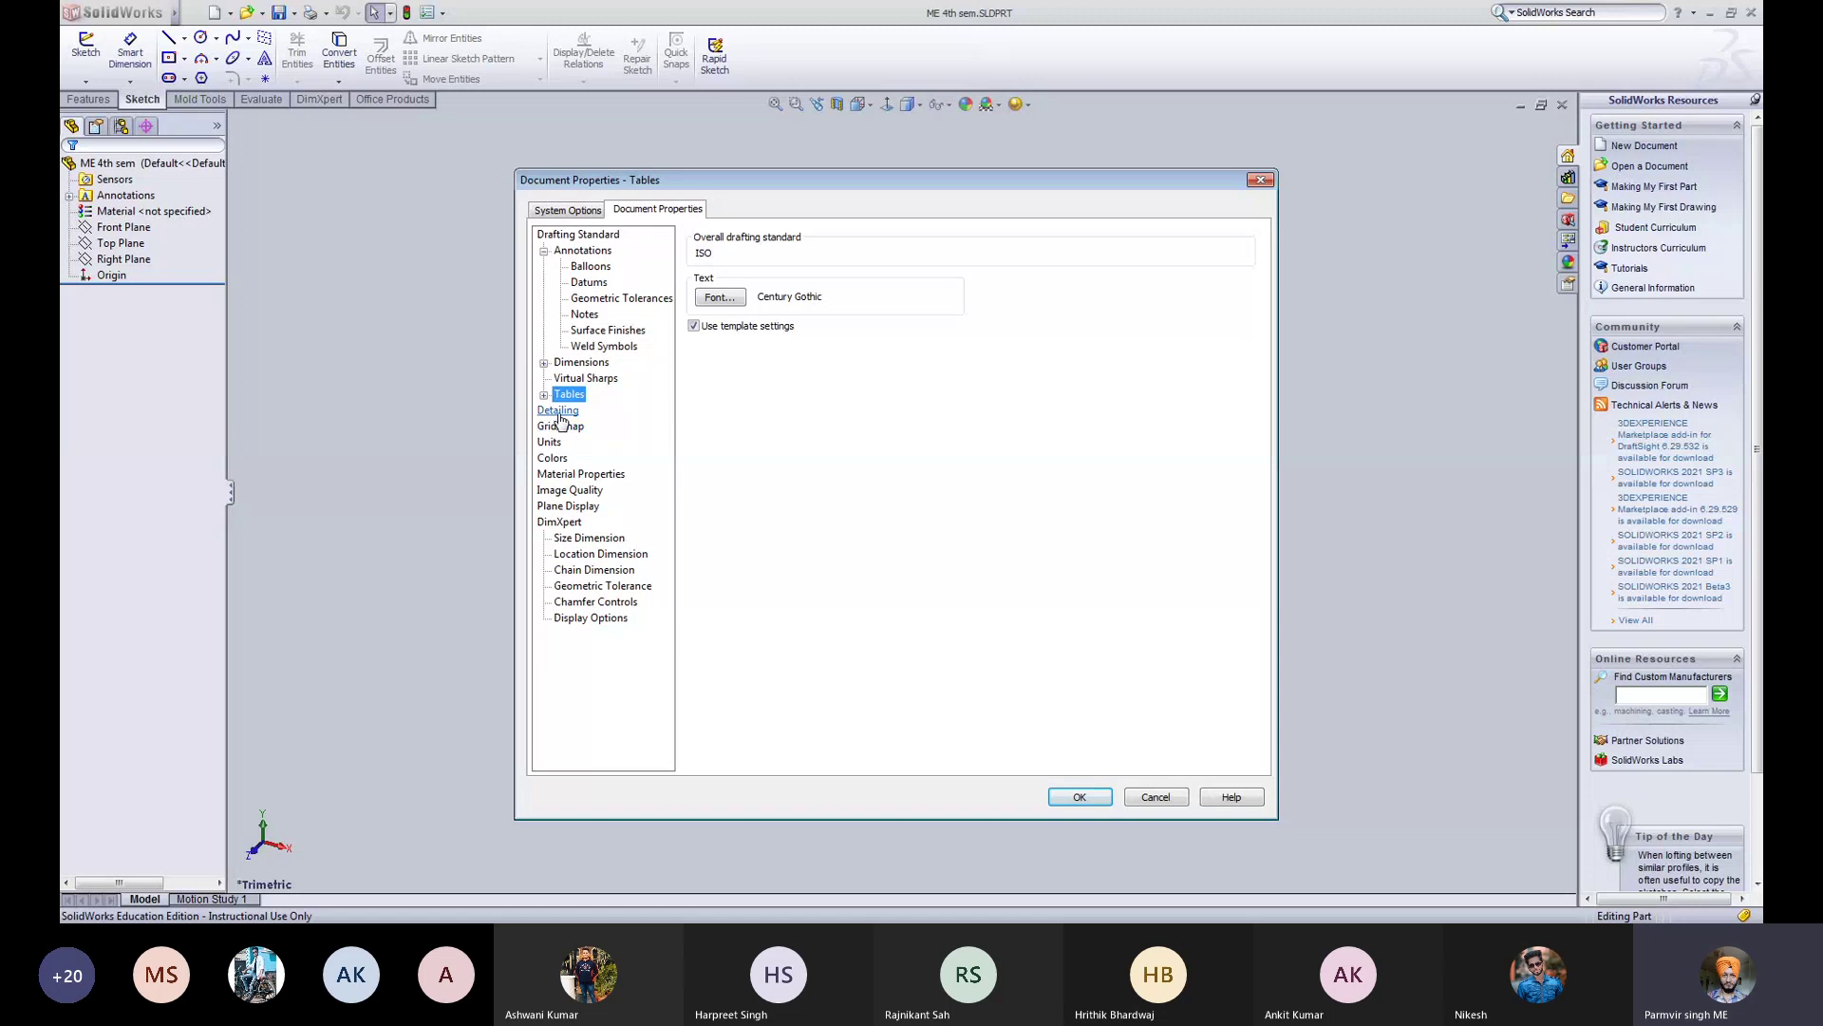
pyautogui.click(559, 412)
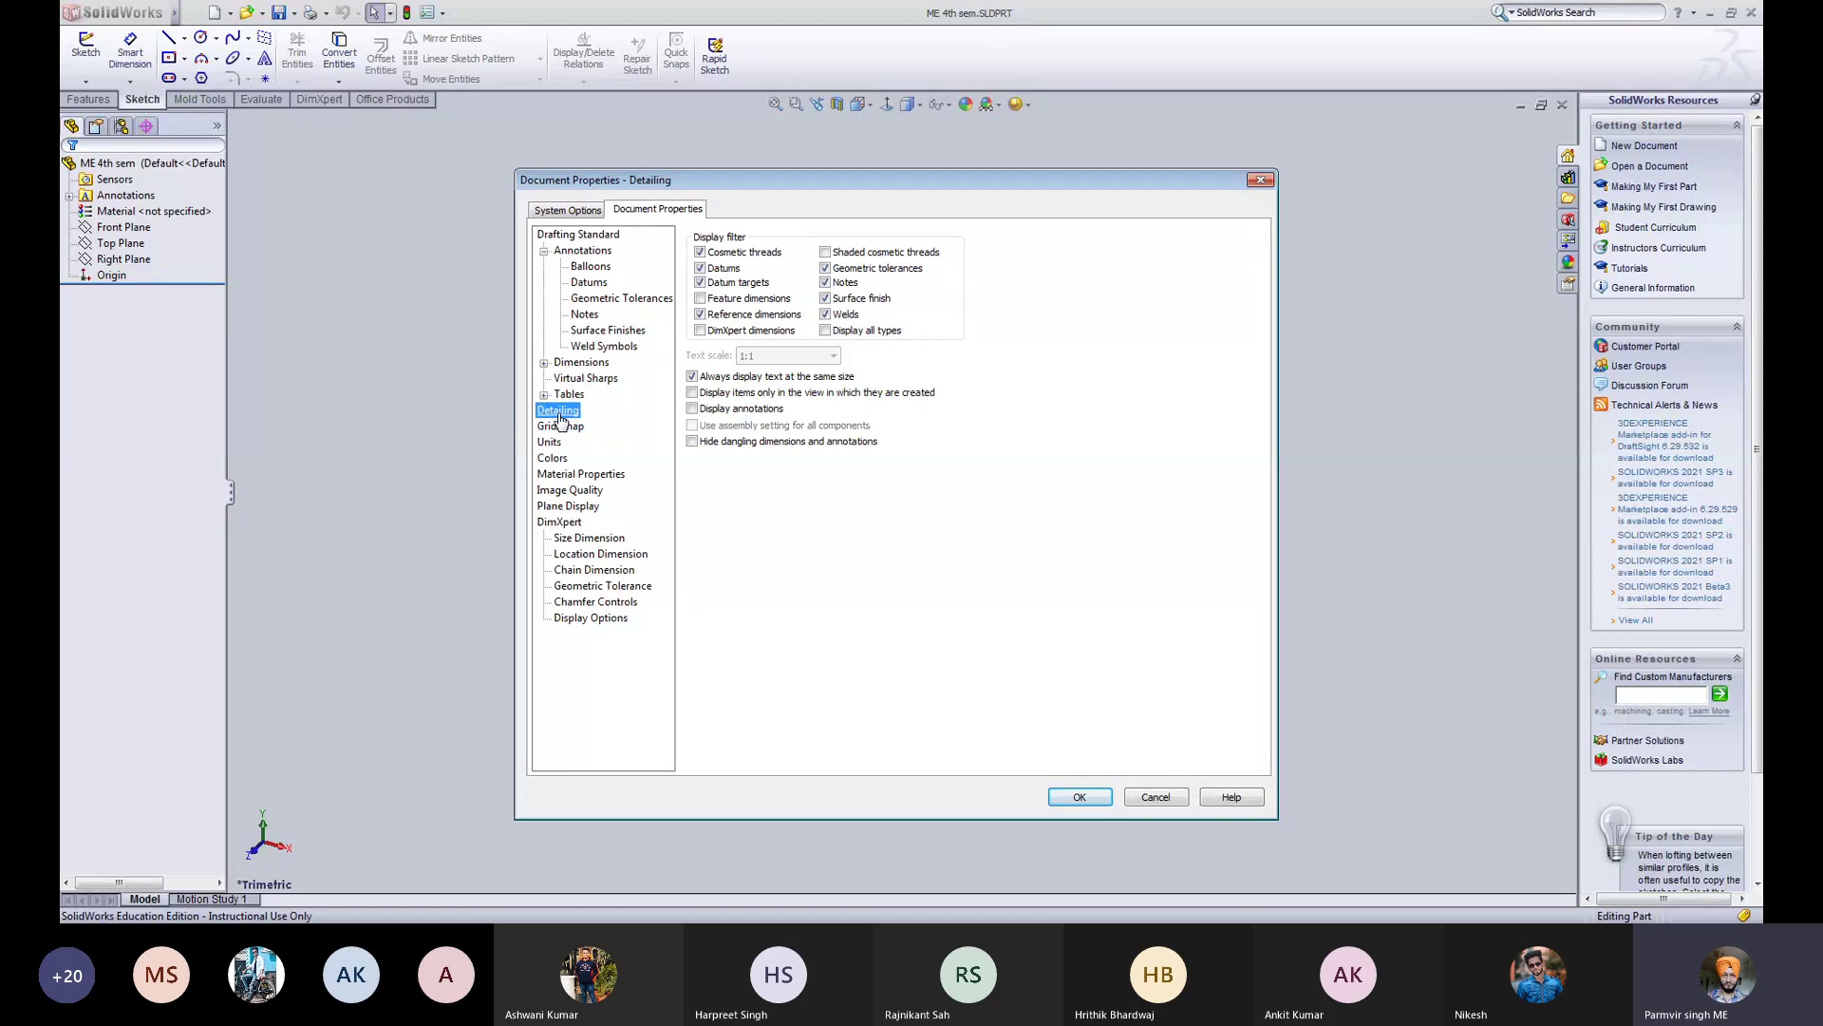
pyautogui.click(561, 426)
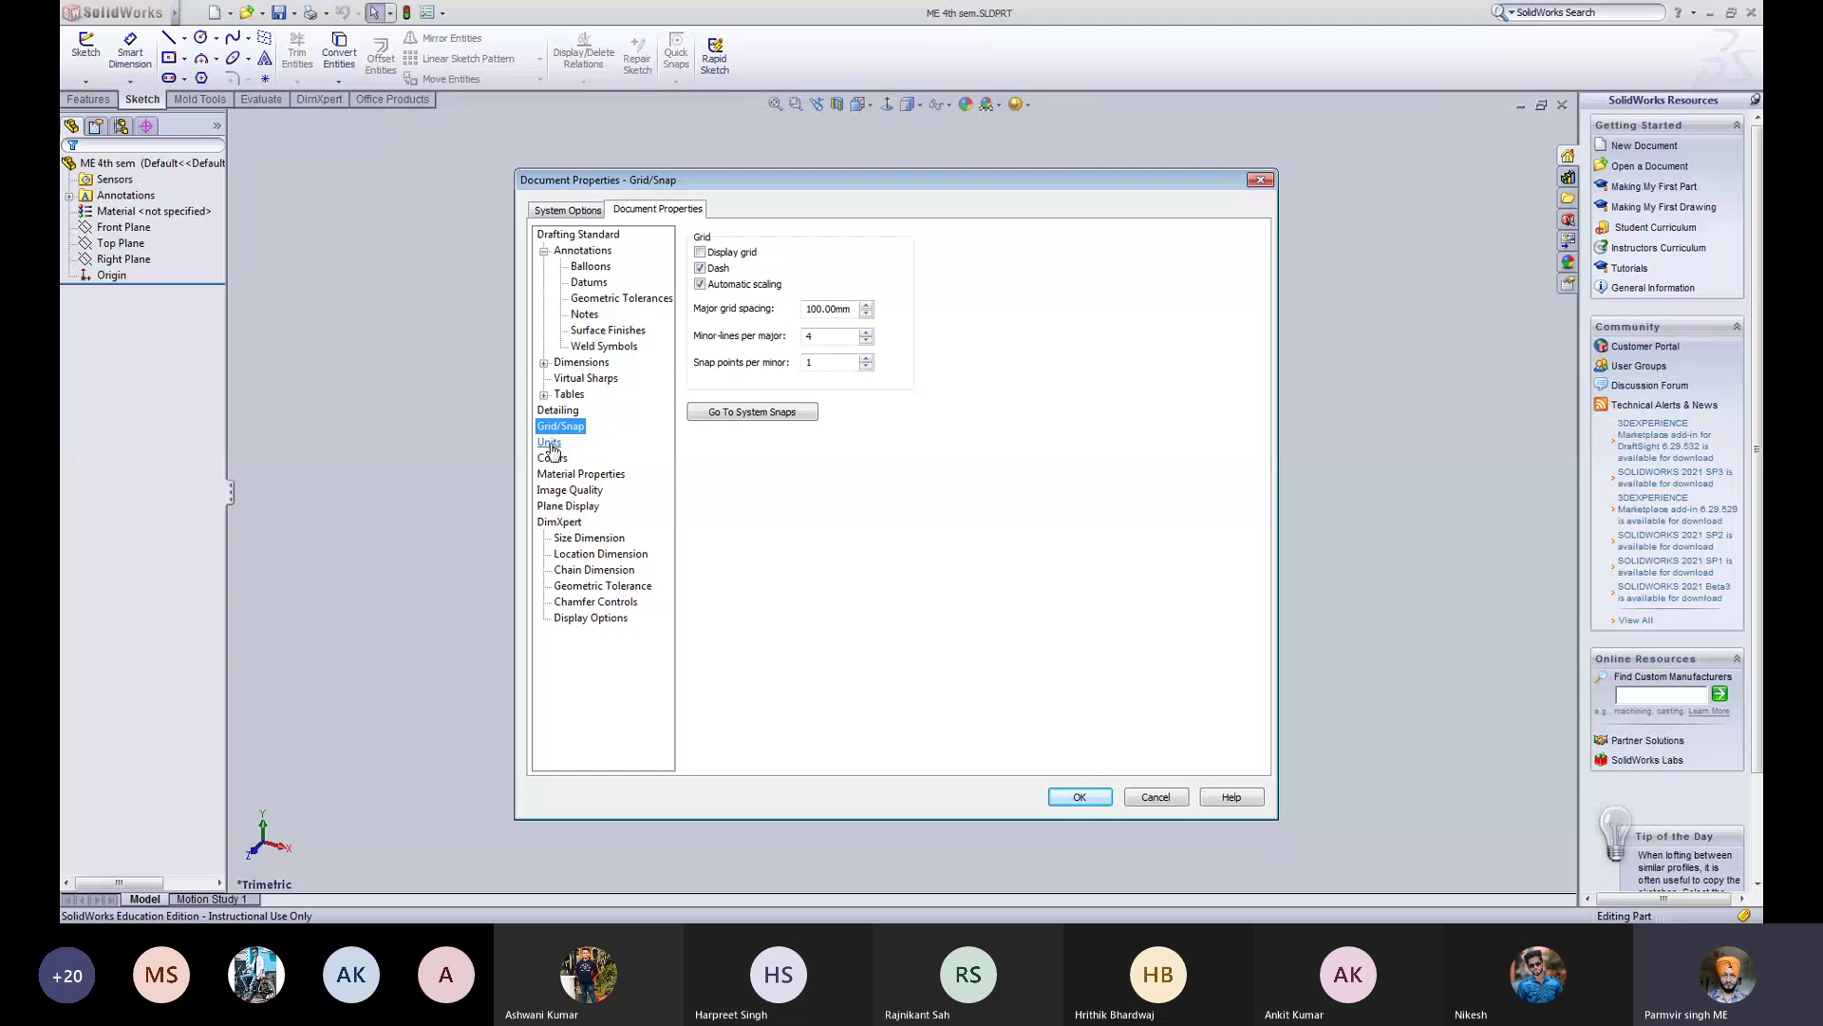
pyautogui.click(549, 443)
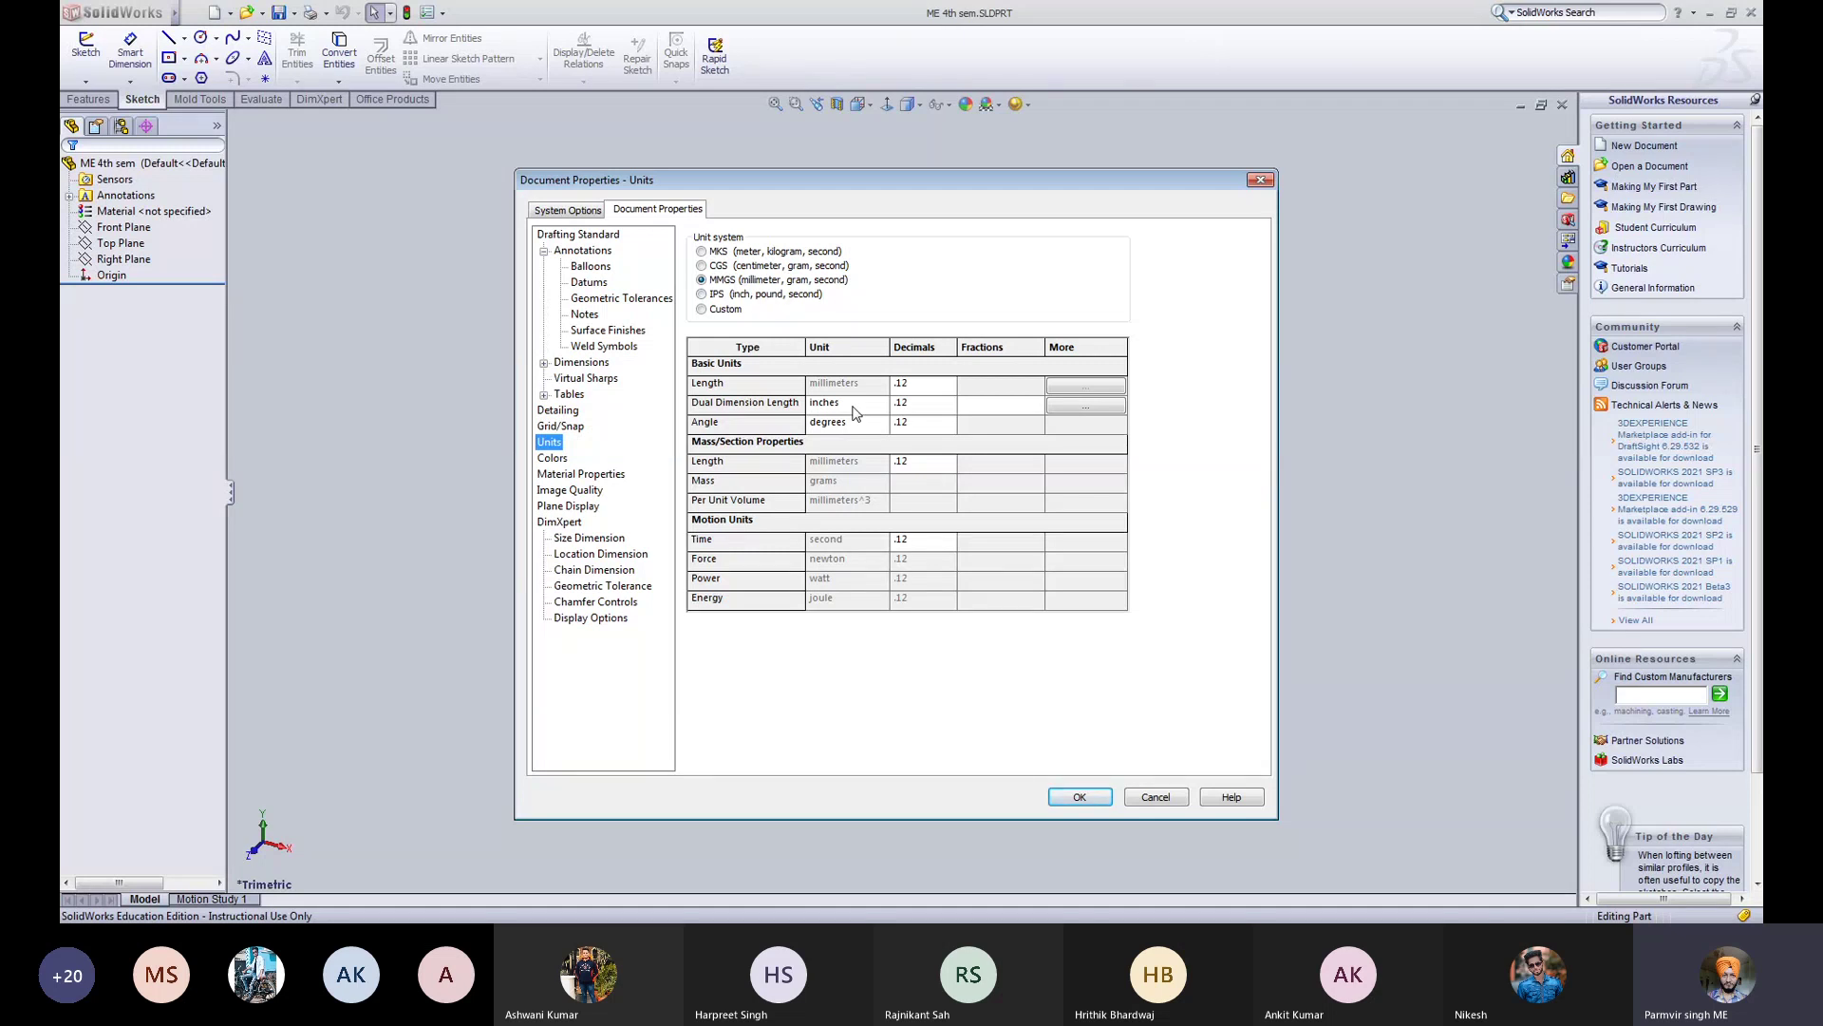
# Step: Confirm the MMGS millimetre units, decimals and rounding options, then go to the Colors page
pyautogui.click(918, 407)
pyautogui.press('Return')
pyautogui.click(1078, 391)
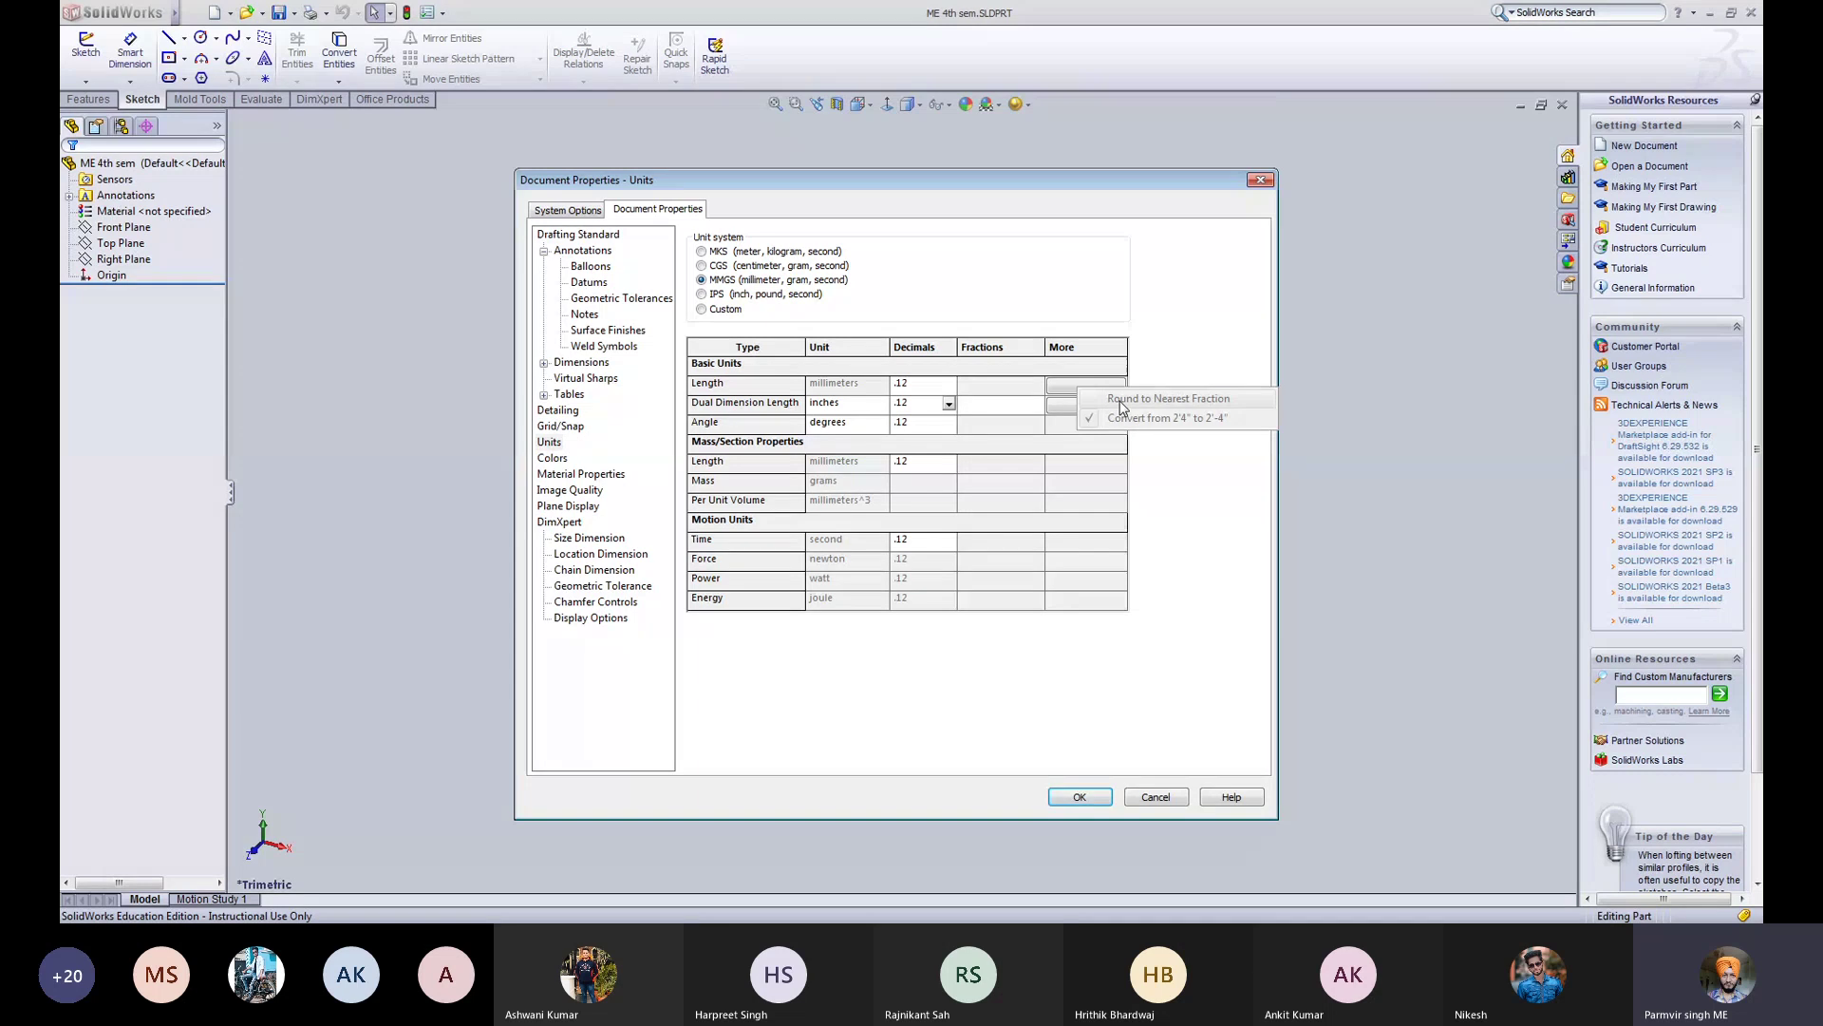
pyautogui.click(987, 381)
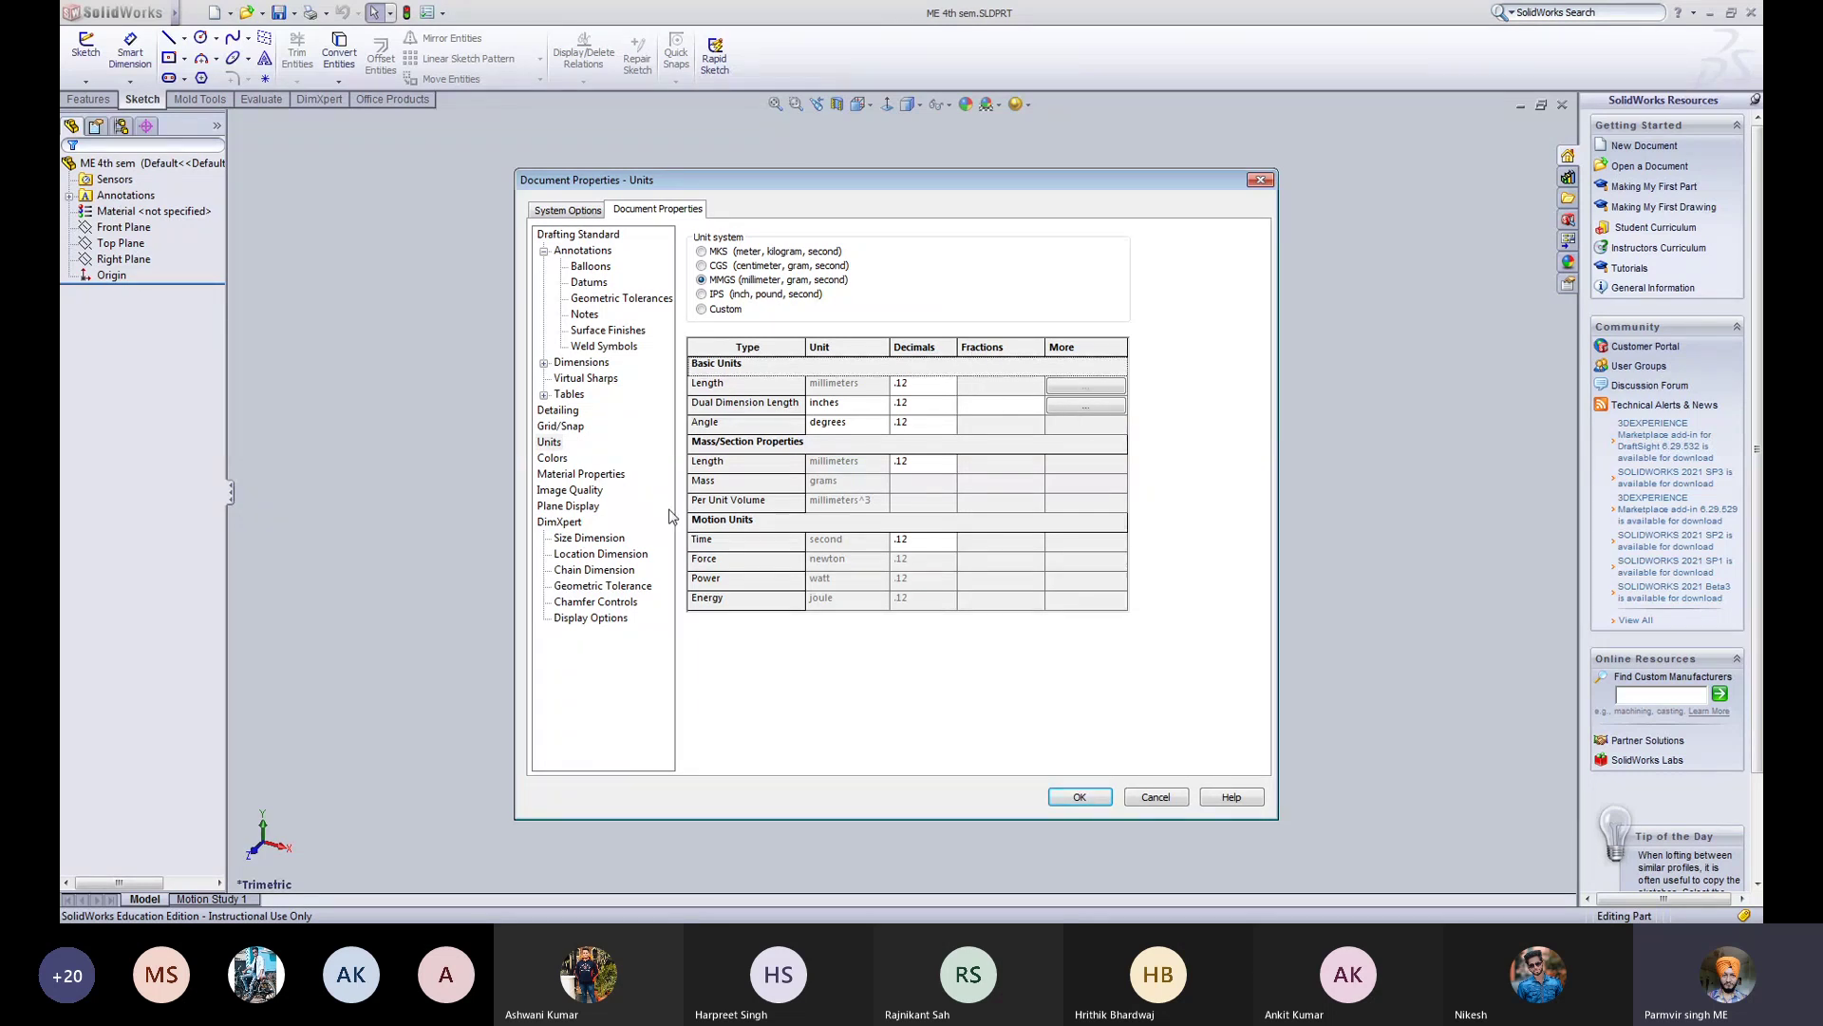
pyautogui.click(551, 459)
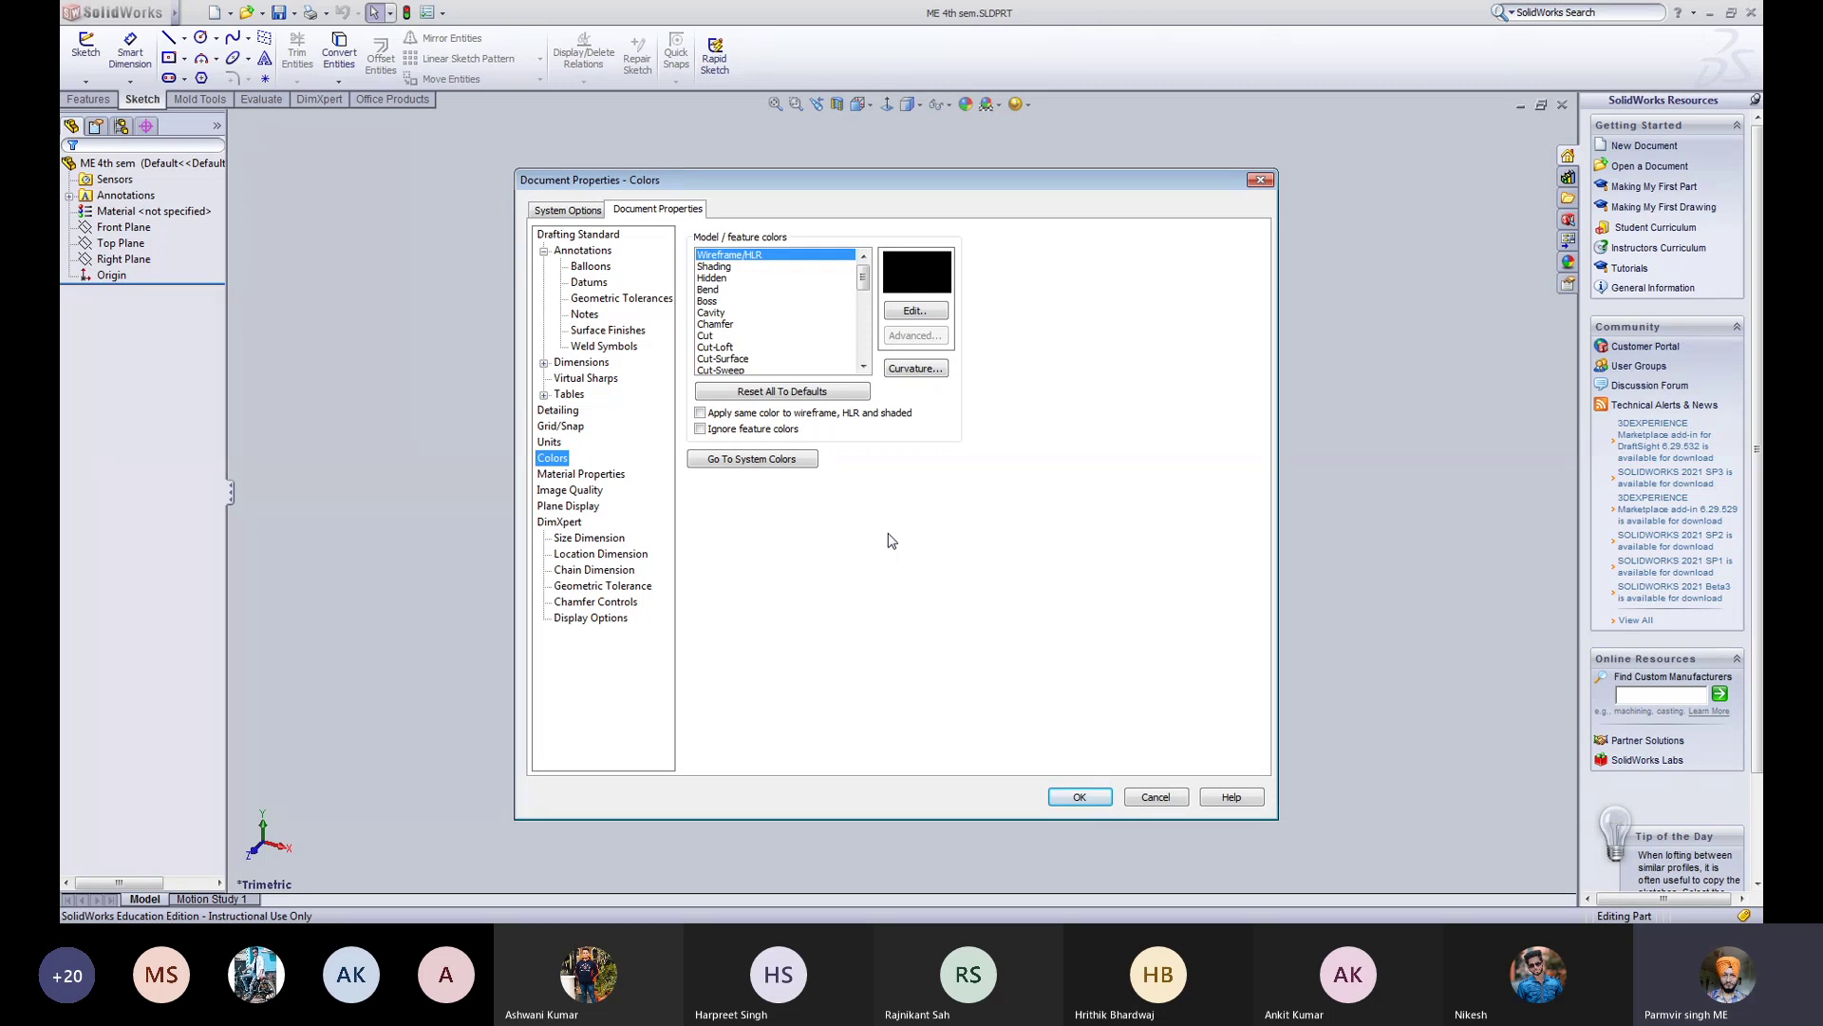
# Step: Review the Shading, Hidden and Extrude colour entries, then view Material Properties (density 0.001 g/mm^3)
pyautogui.click(711, 266)
pyautogui.click(712, 279)
pyautogui.scroll(-4, 729, 359)
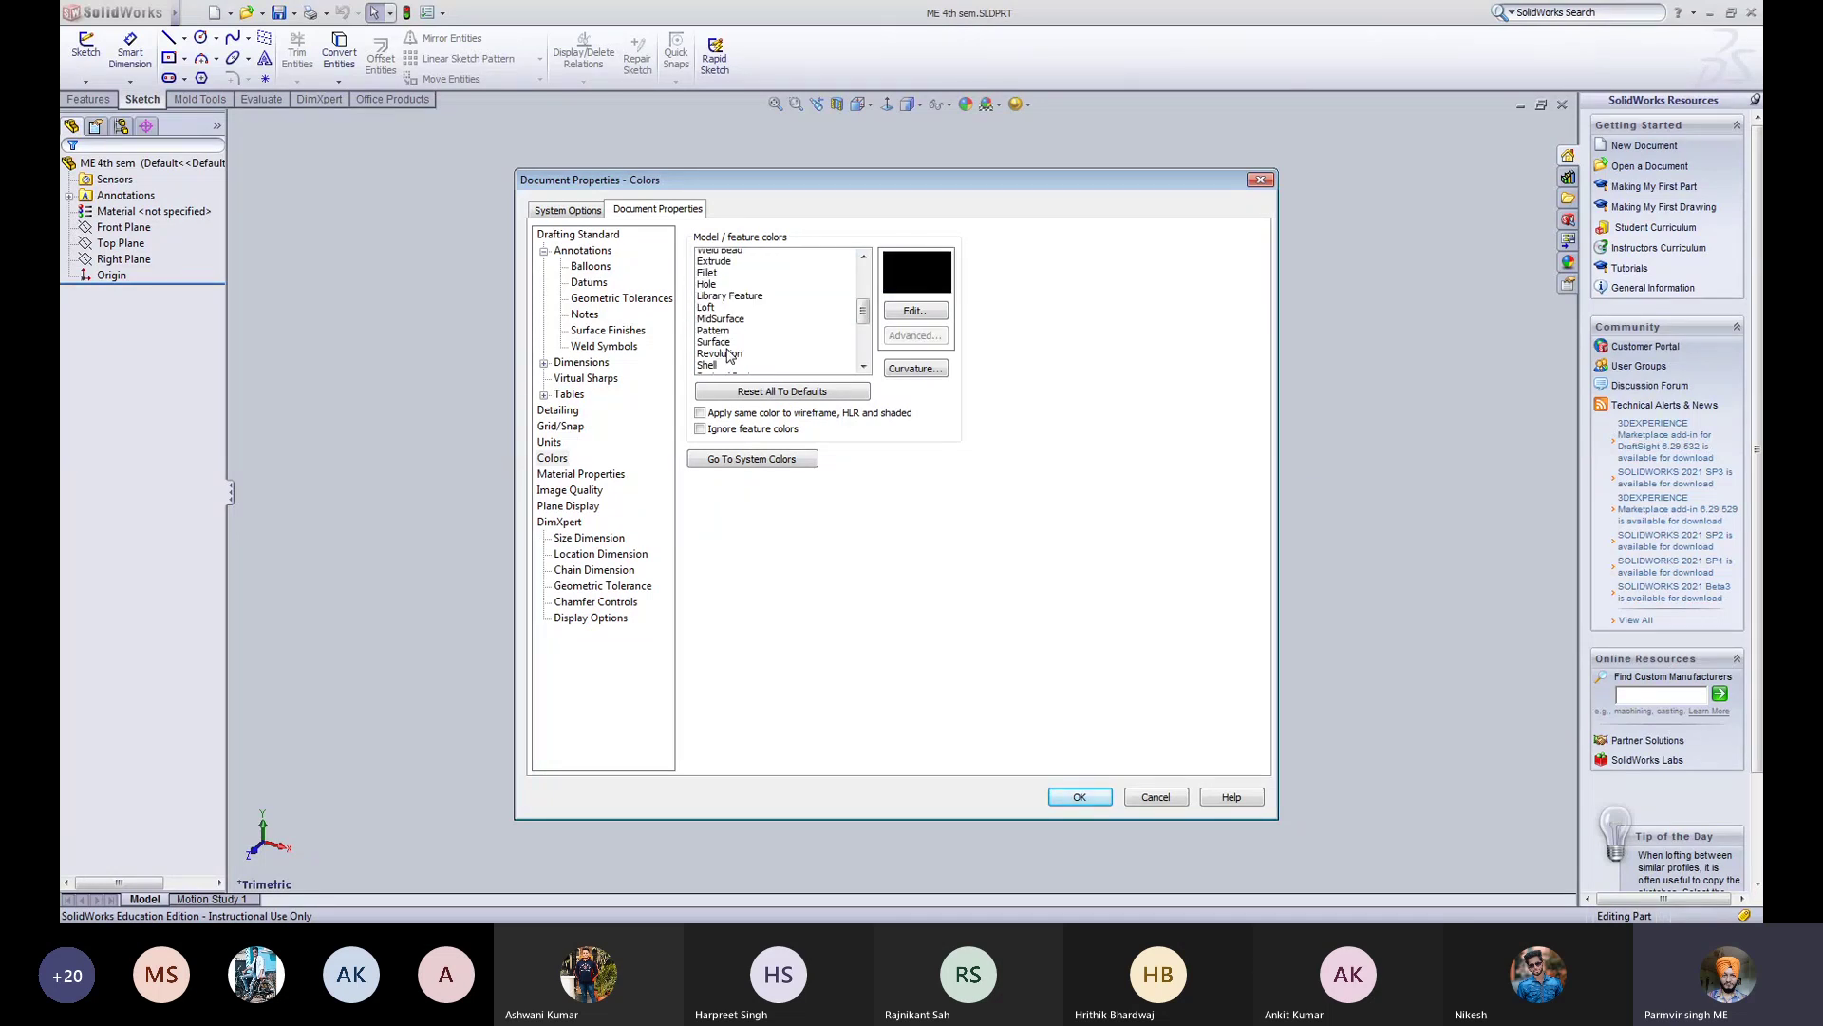
pyautogui.scroll(-3, 729, 357)
pyautogui.scroll(-3, 726, 353)
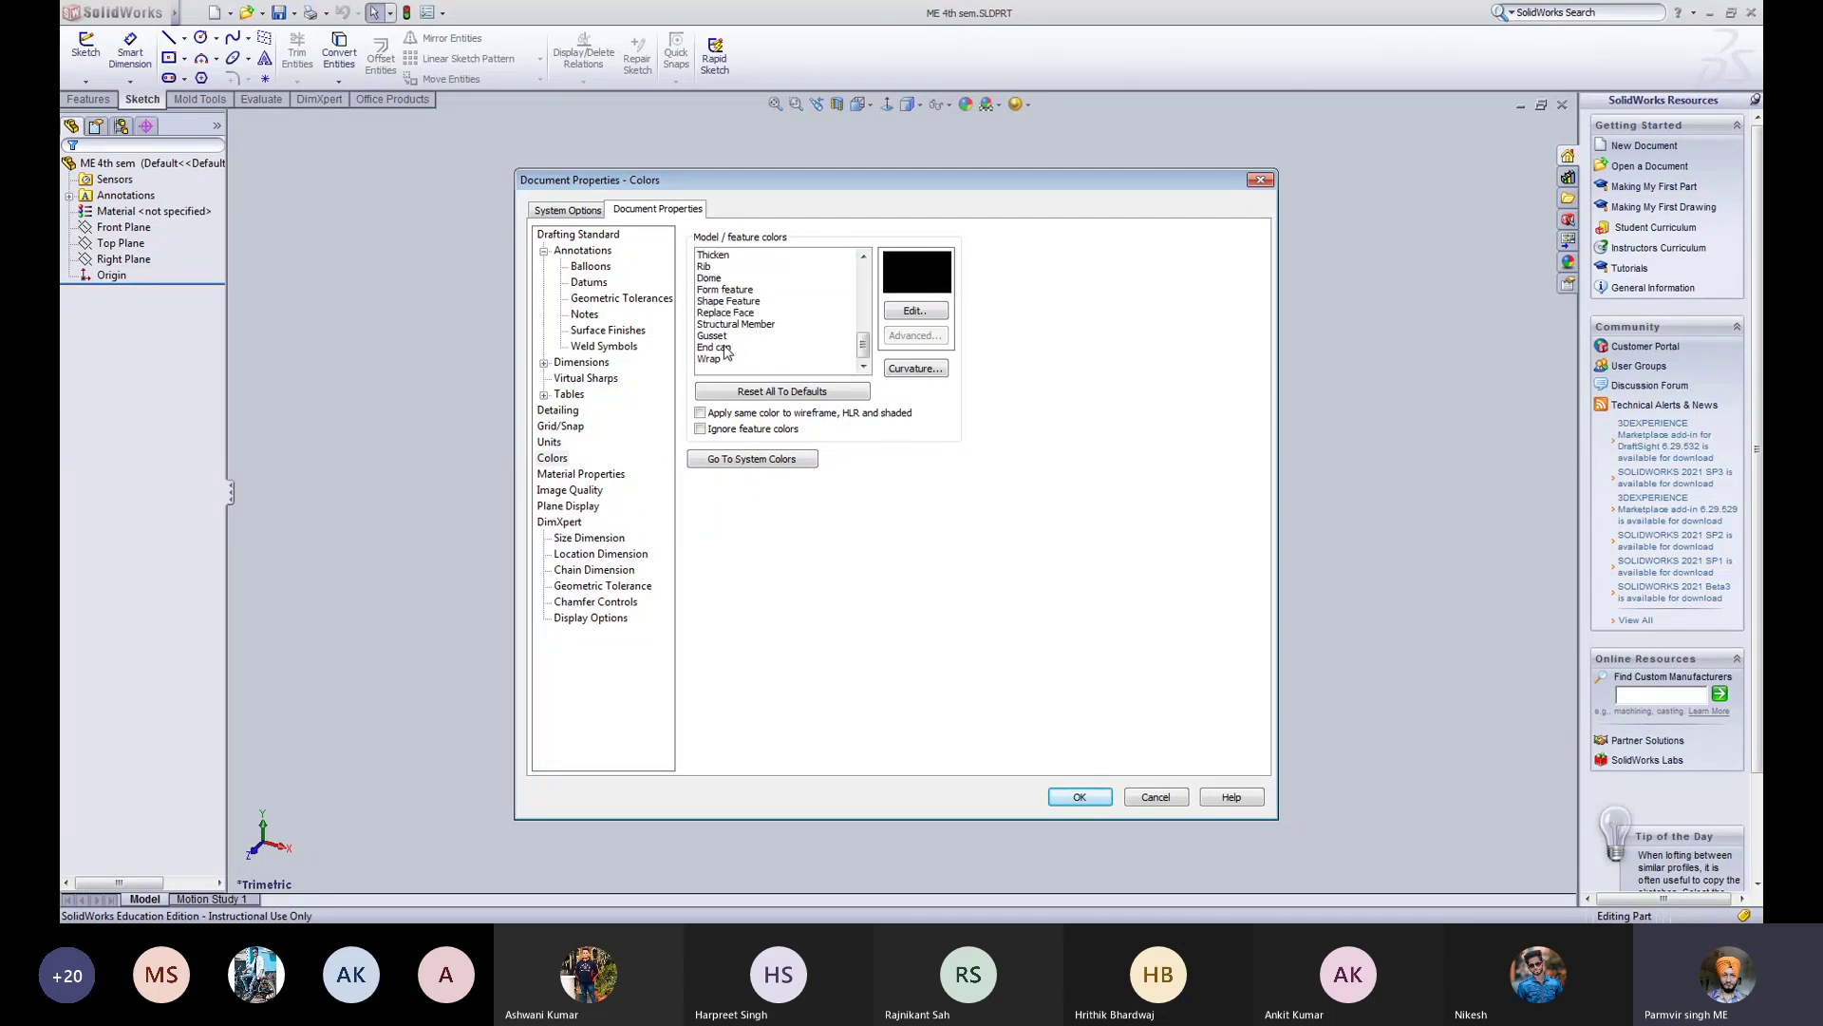
pyautogui.scroll(5, 726, 351)
pyautogui.scroll(5, 727, 351)
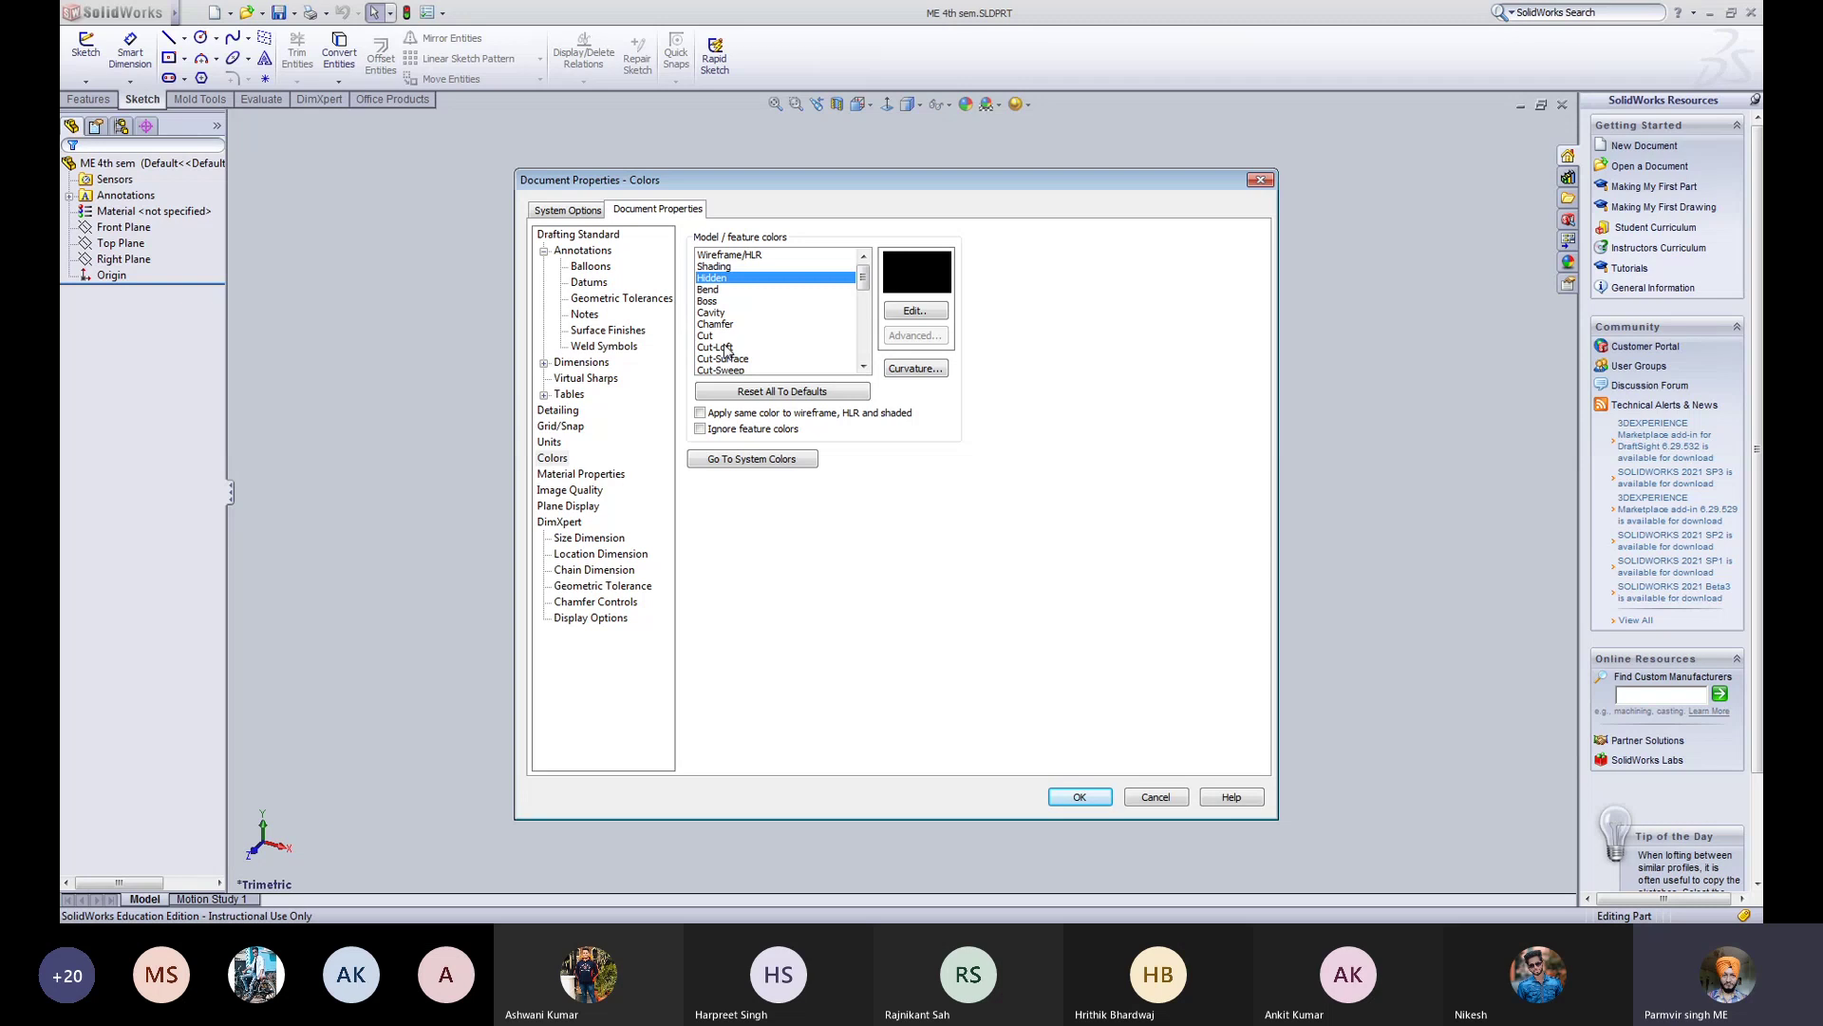
pyautogui.scroll(-1, 728, 351)
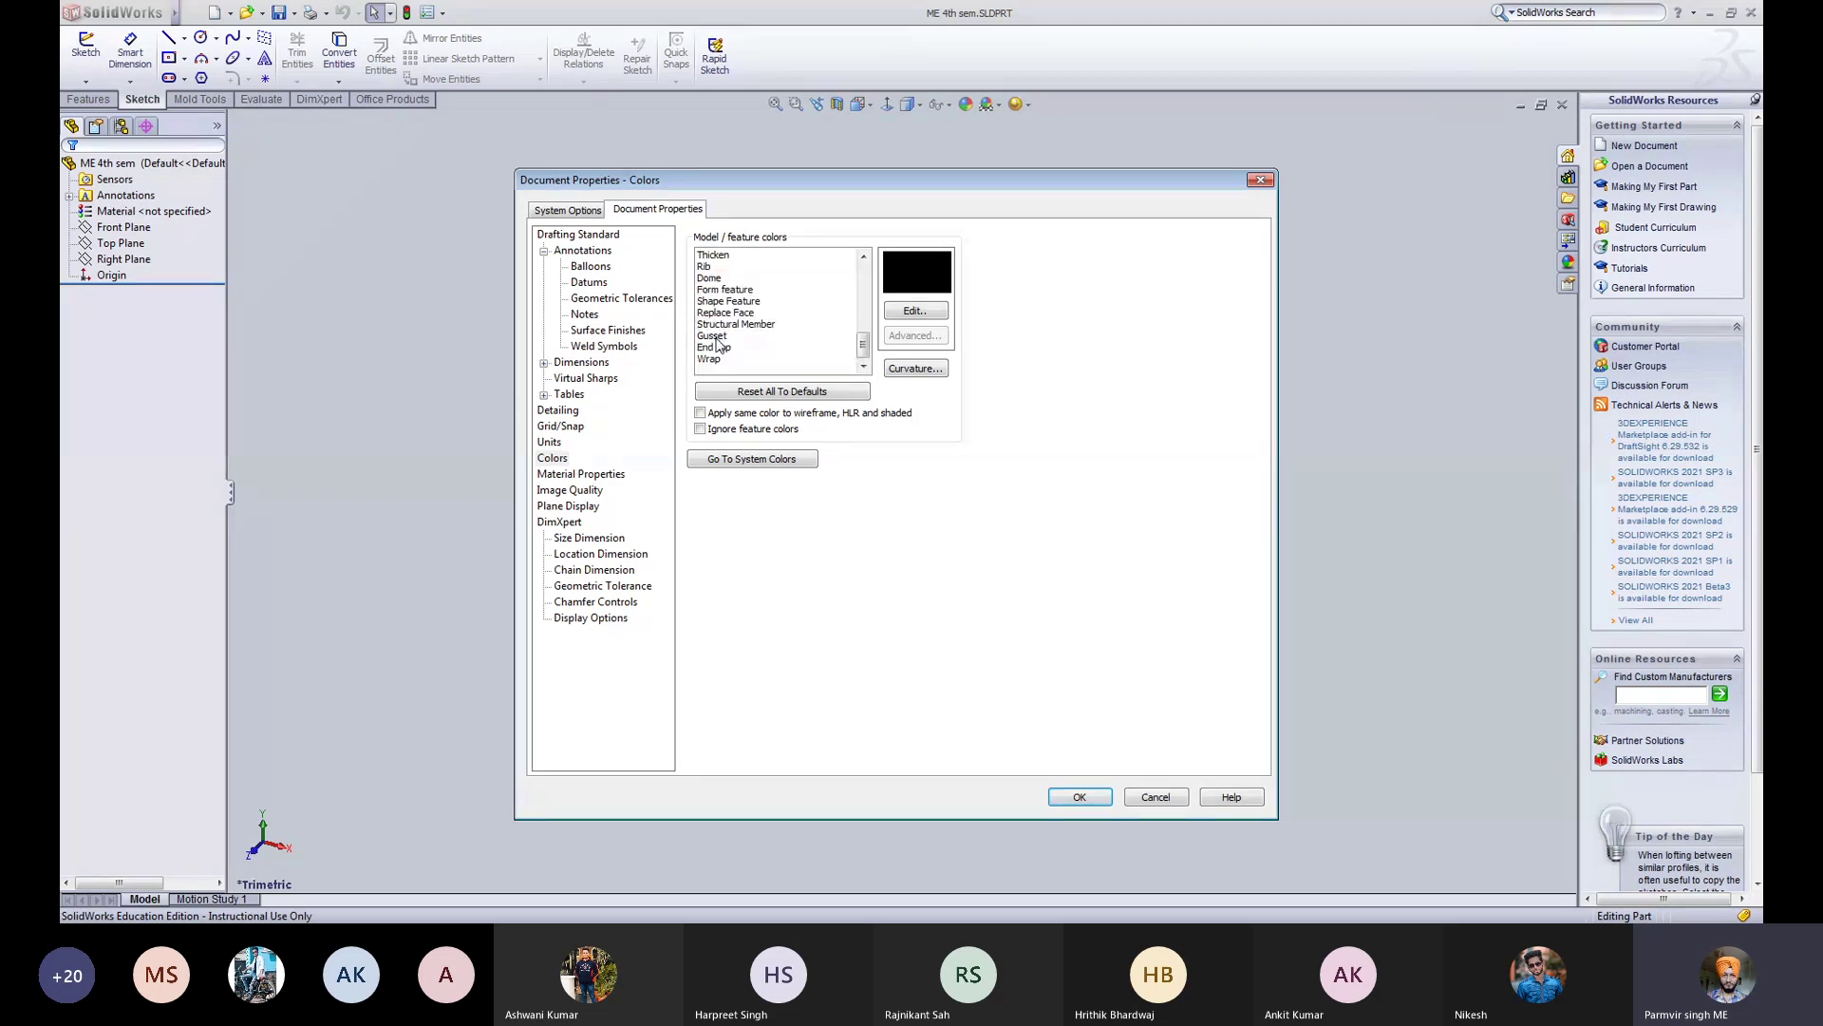
pyautogui.scroll(-1, 717, 345)
pyautogui.click(718, 324)
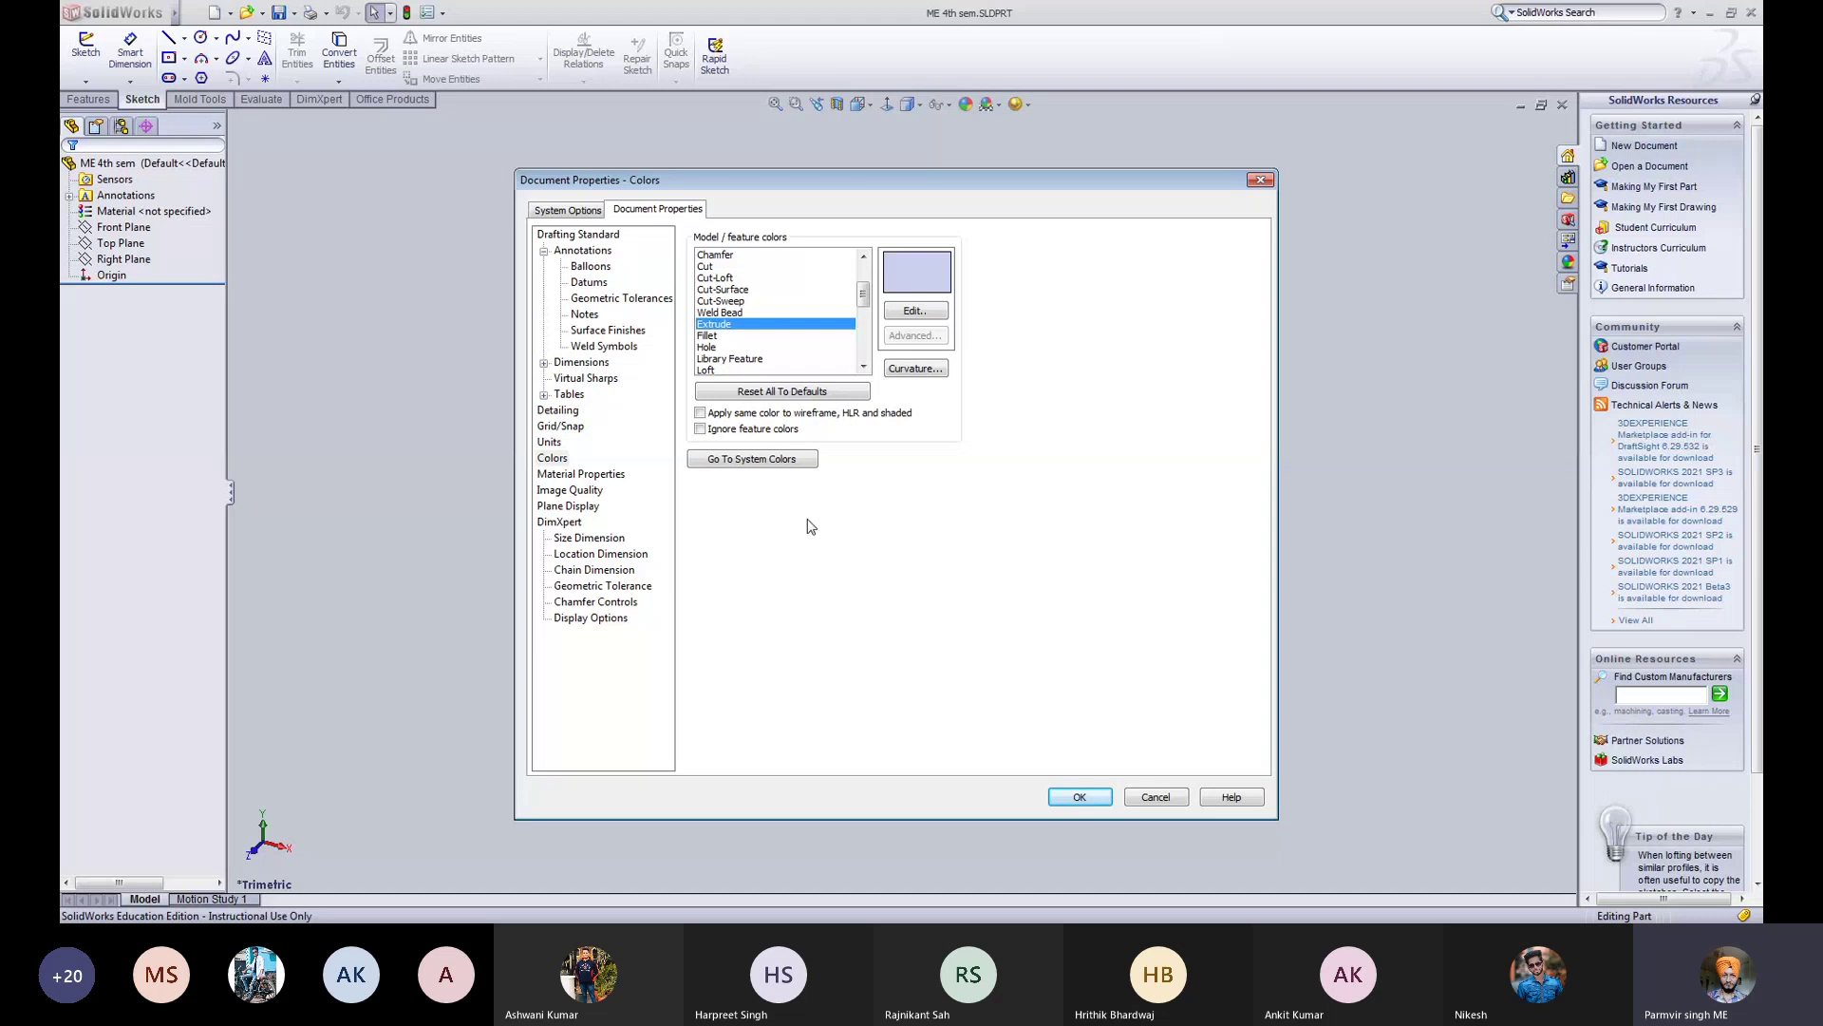
pyautogui.click(570, 476)
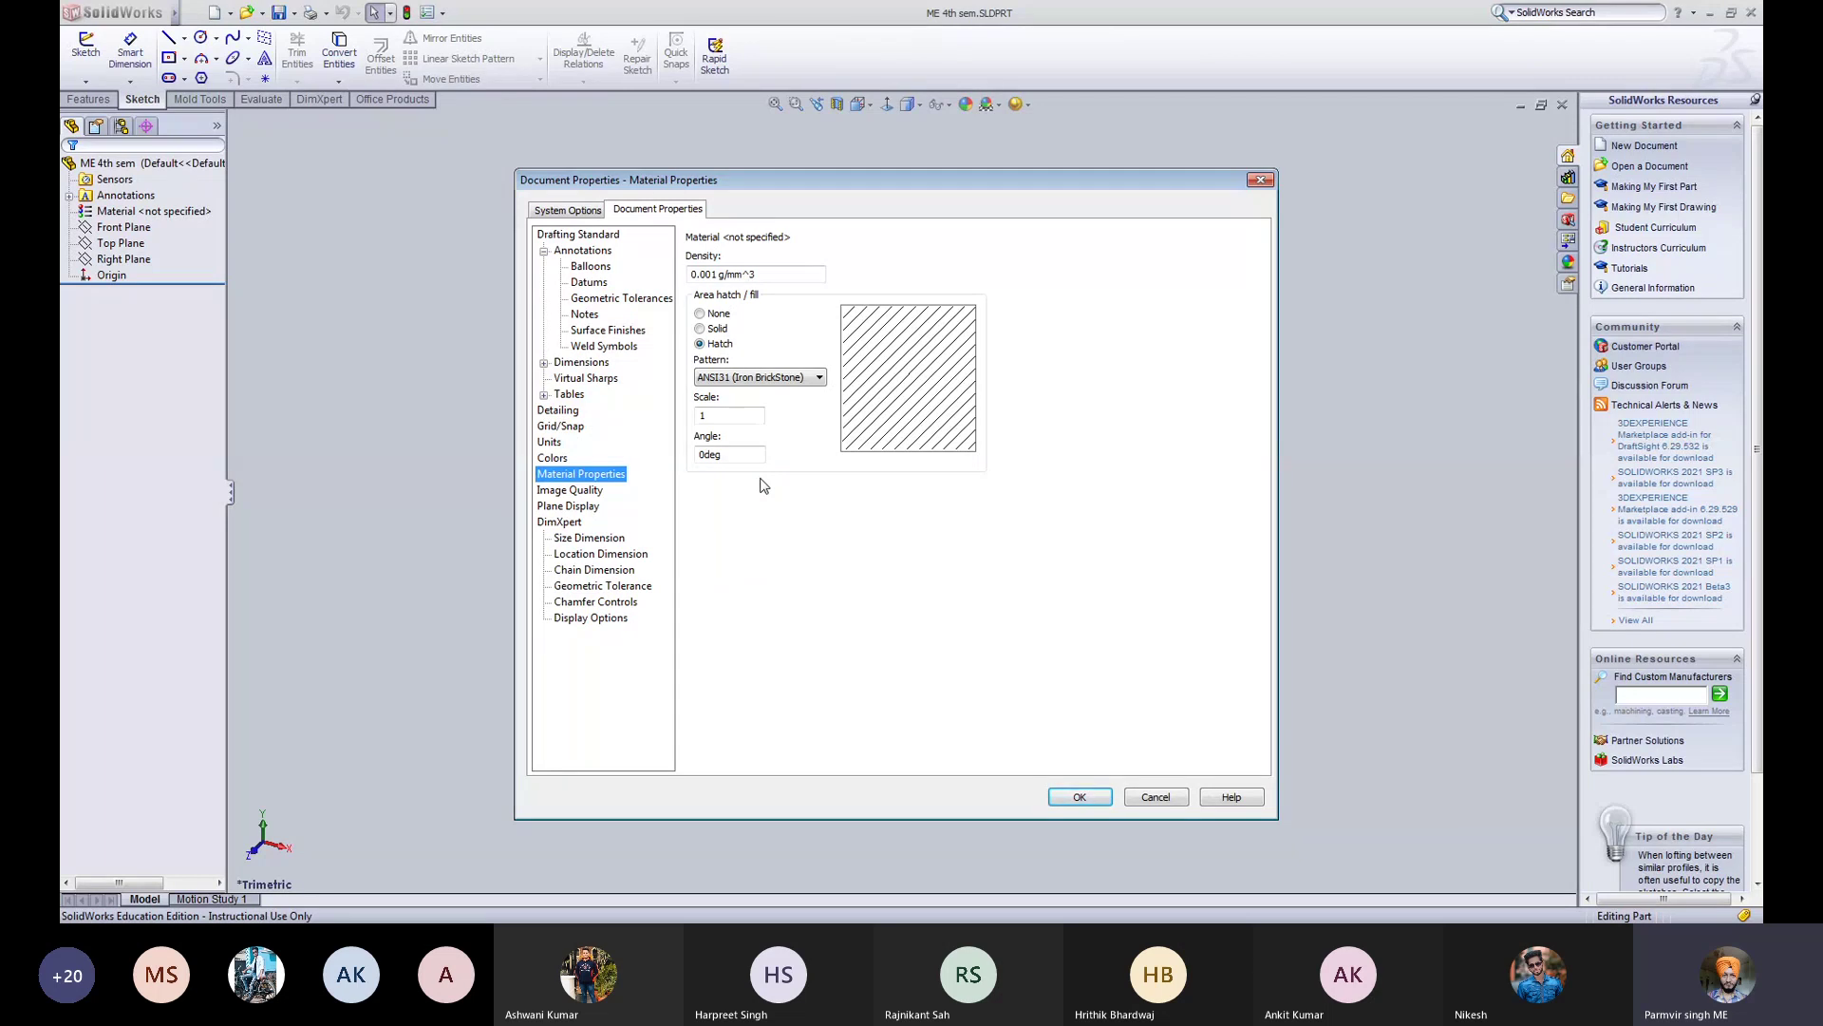
# Step: Pass Image Quality and Plane Display to reach DimXpert General Tolerance, Medium class
pyautogui.click(567, 490)
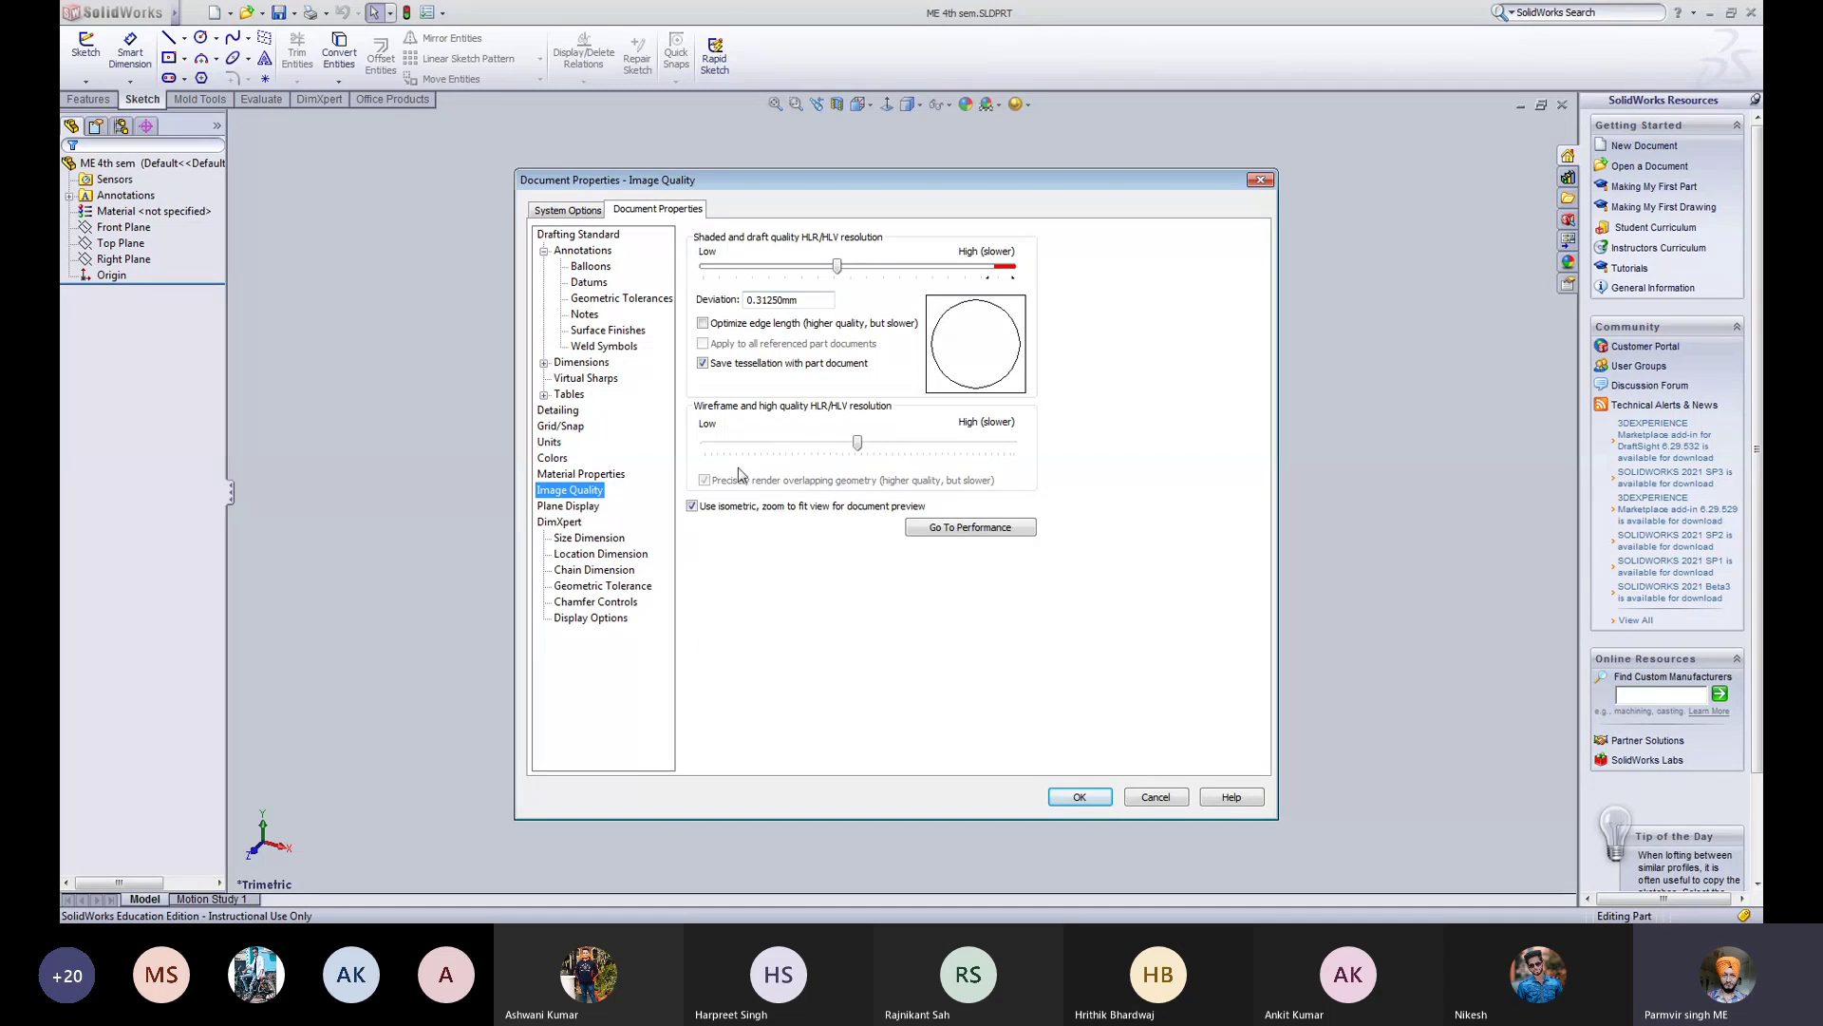
pyautogui.press('Down')
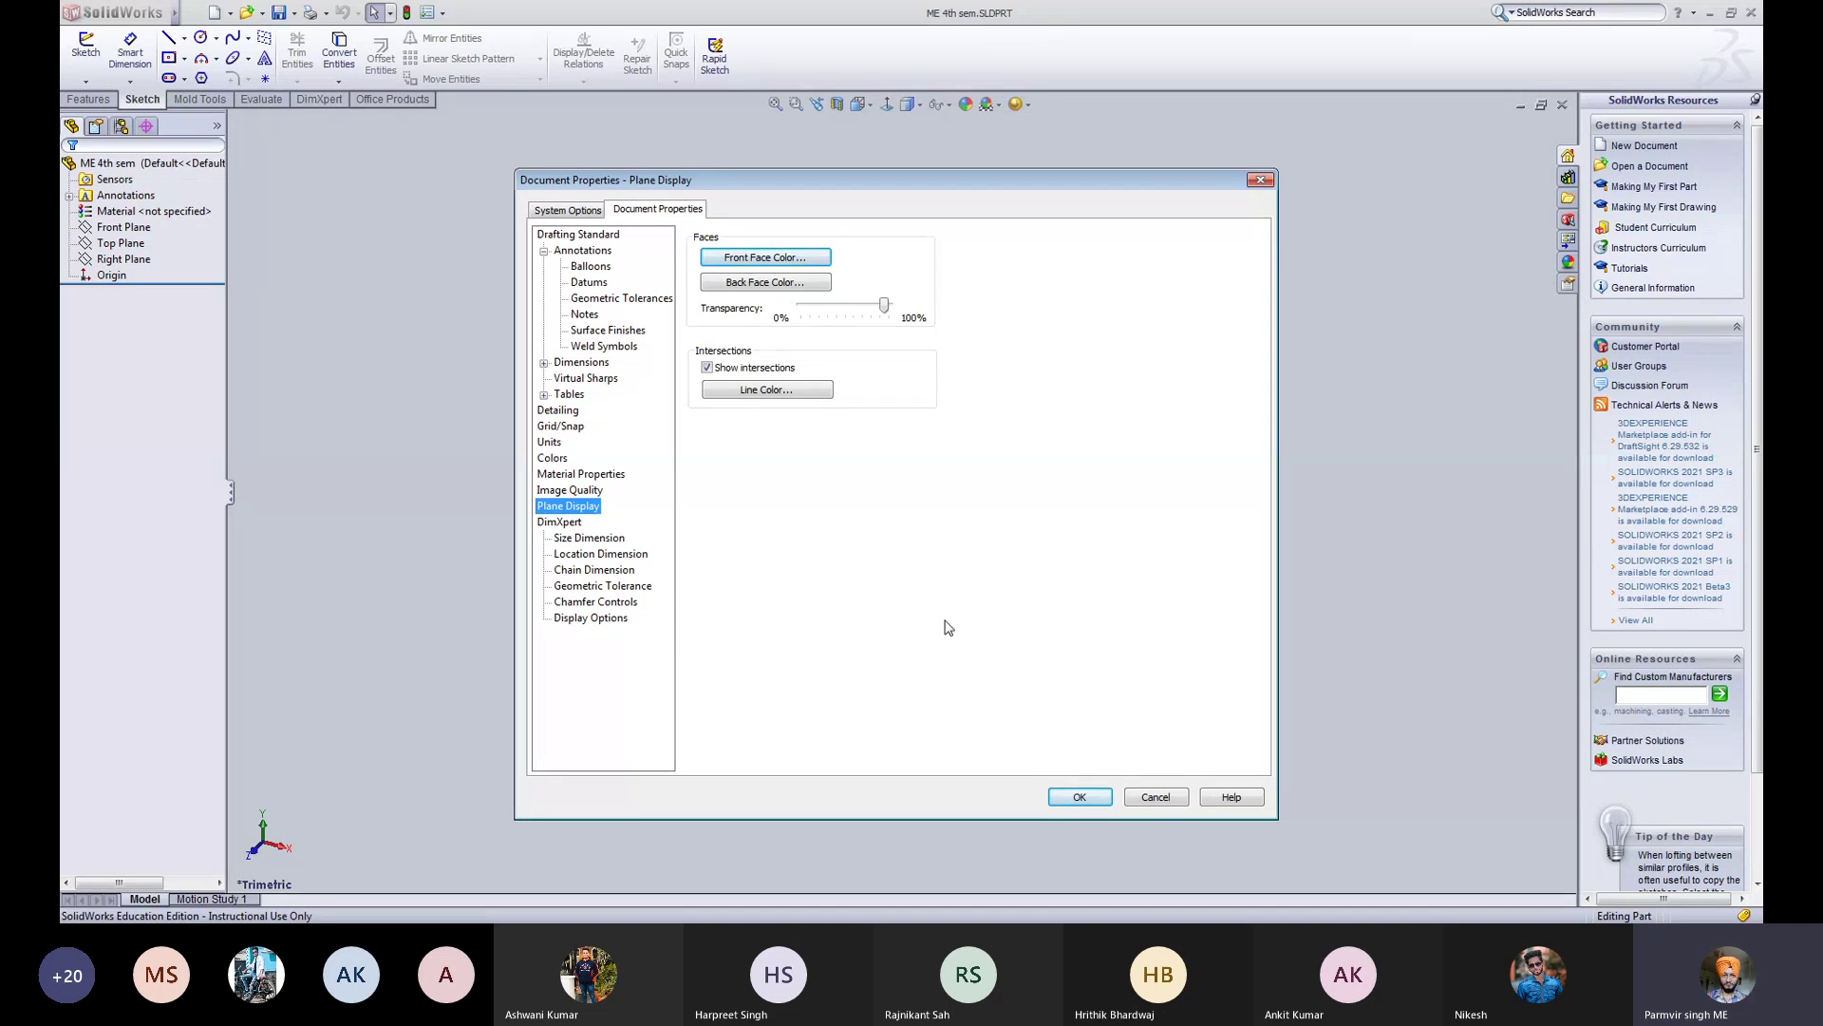
pyautogui.click(563, 523)
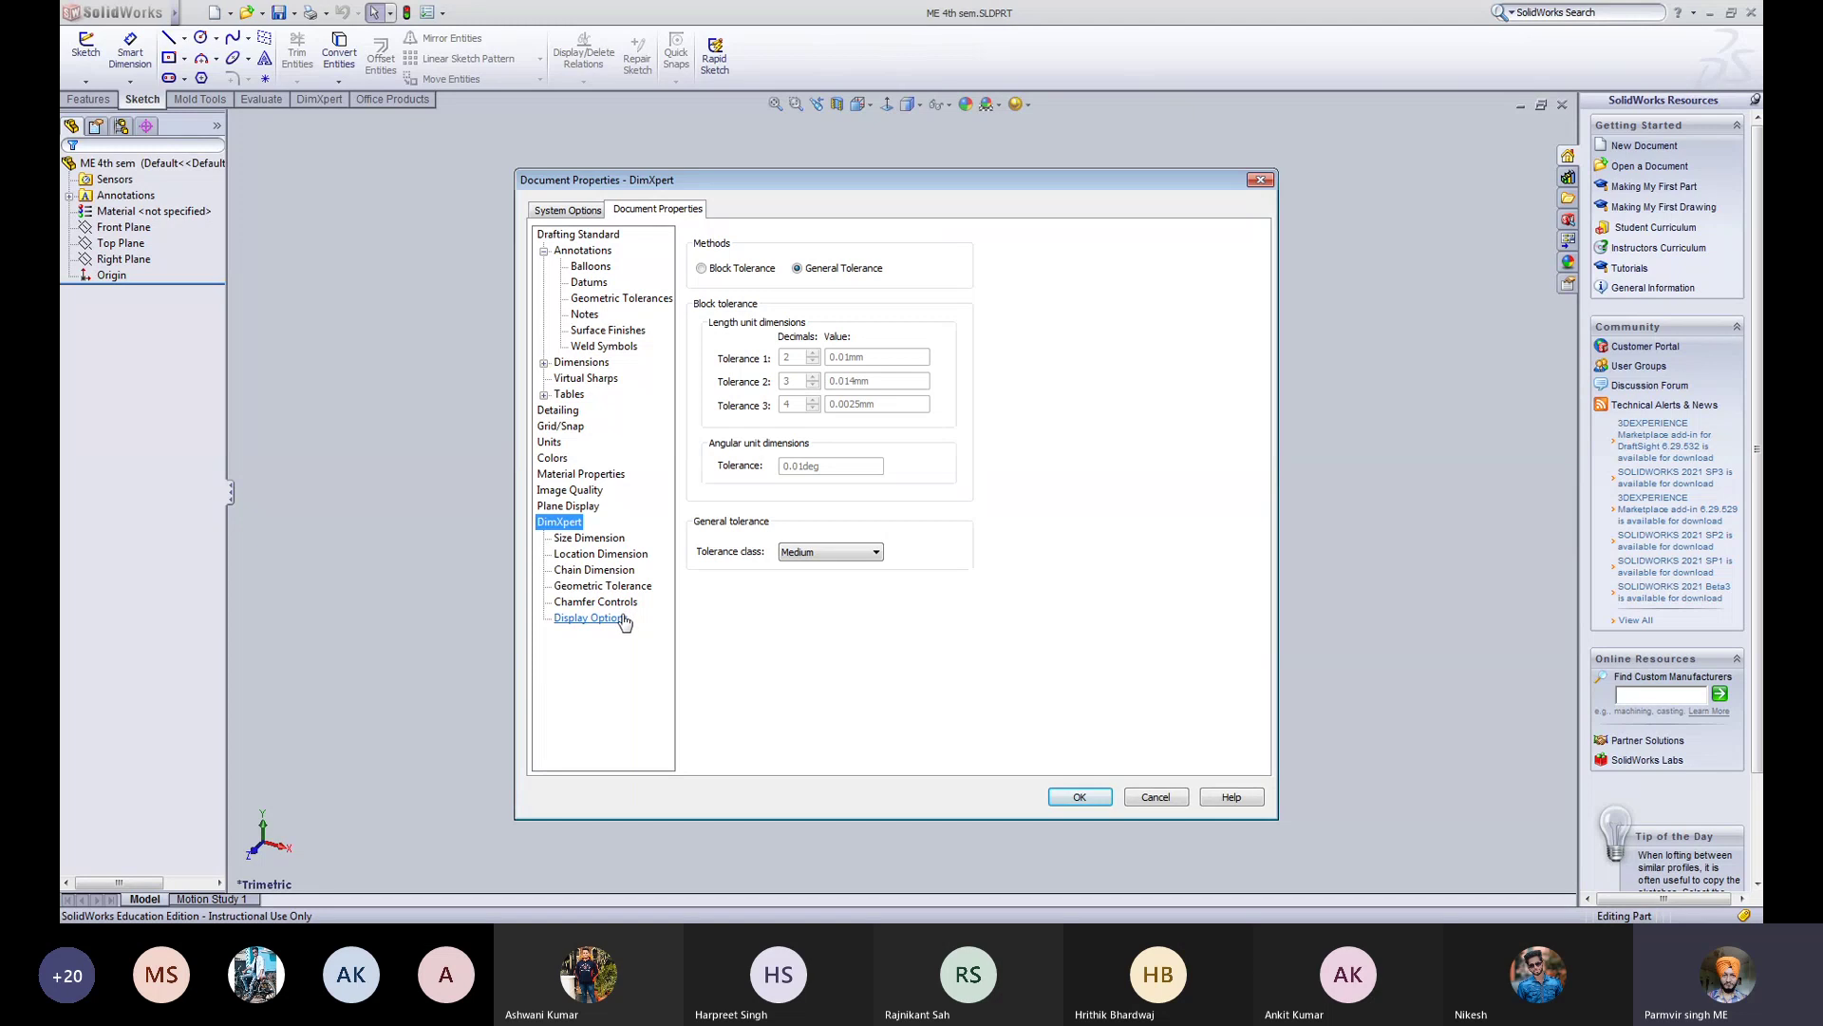
# Step: Review DimXpert Size, Location, Chain, Chamfer and Display settings, then return to the MMGS Units page
pyautogui.click(588, 539)
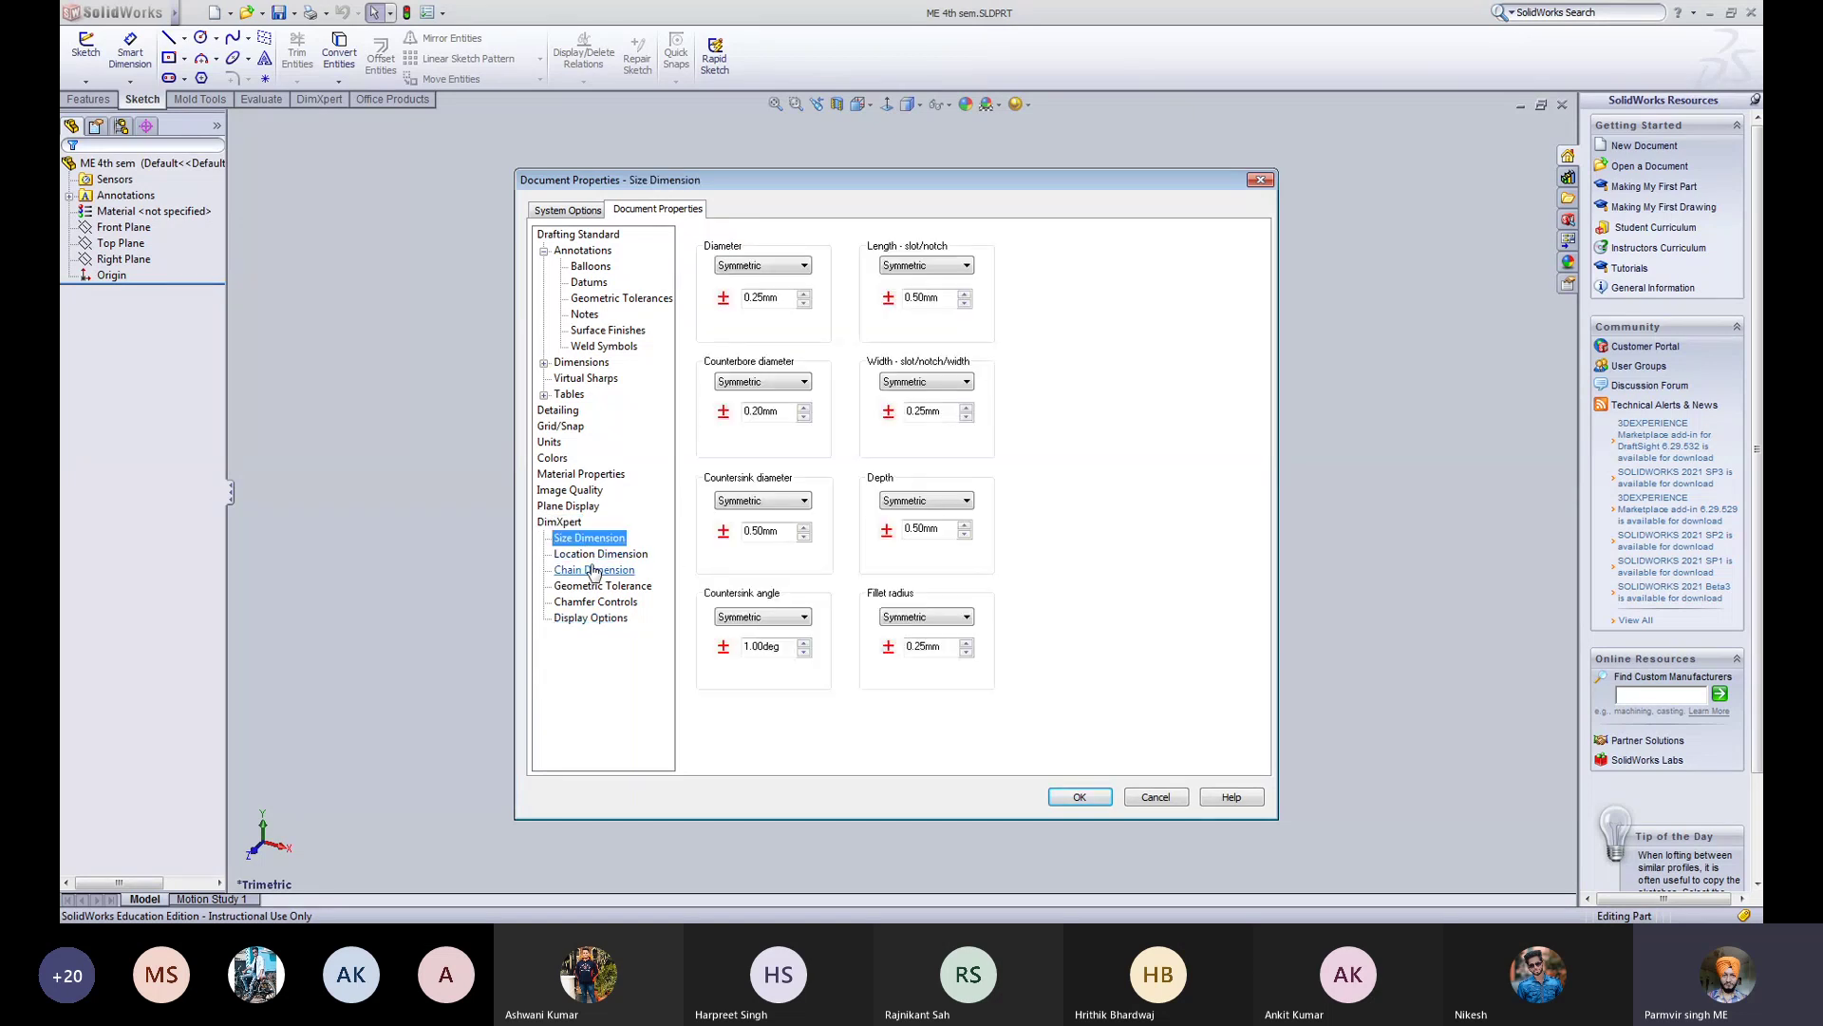
pyautogui.click(592, 556)
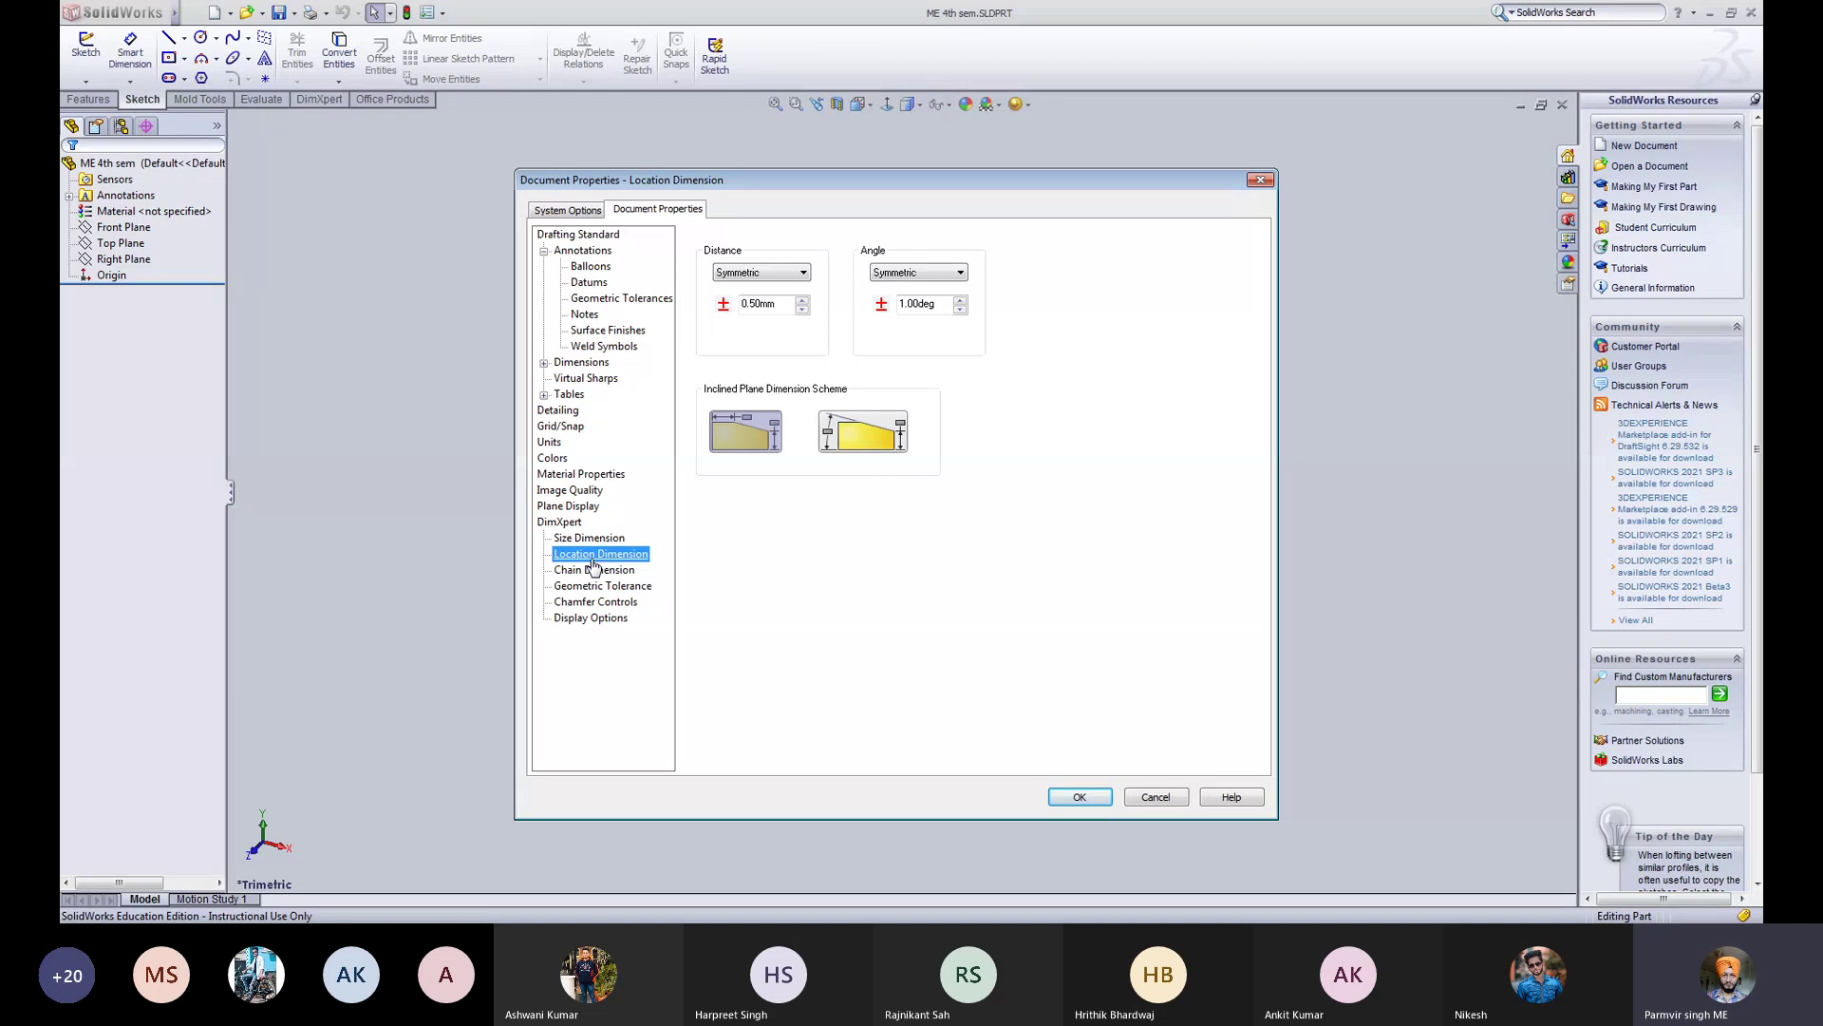
pyautogui.click(594, 570)
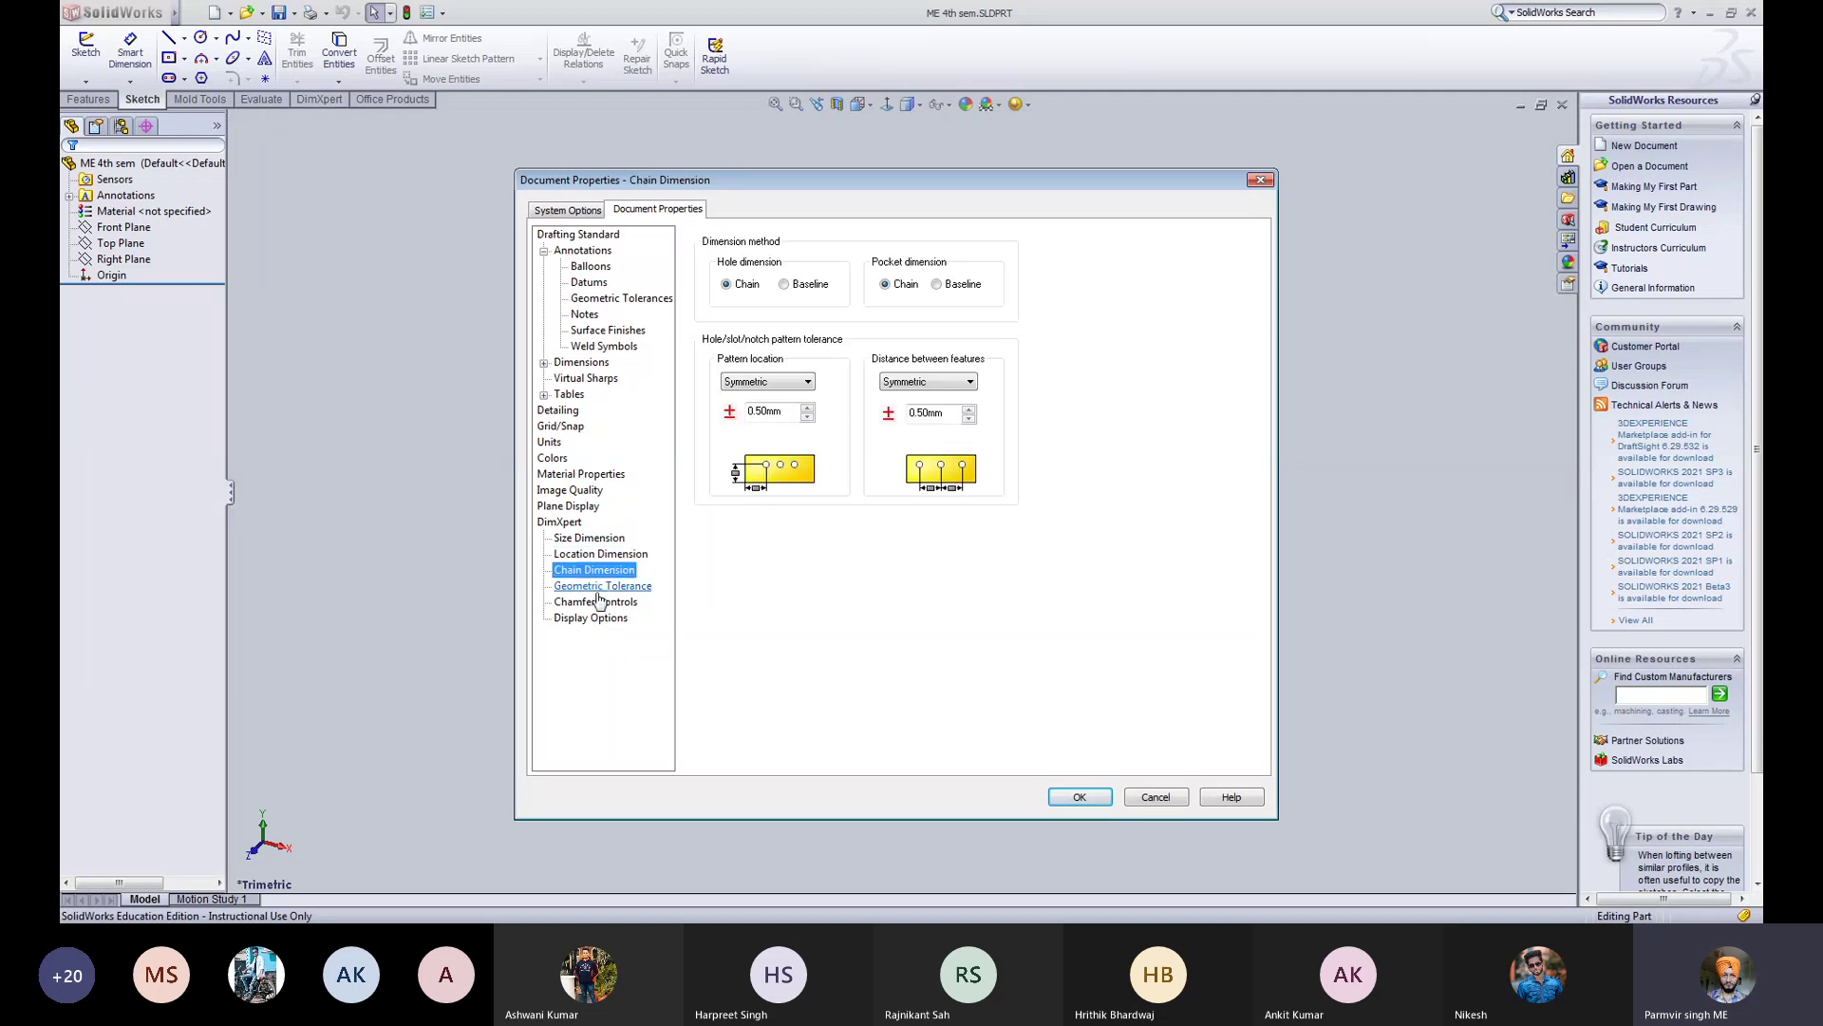
pyautogui.click(599, 602)
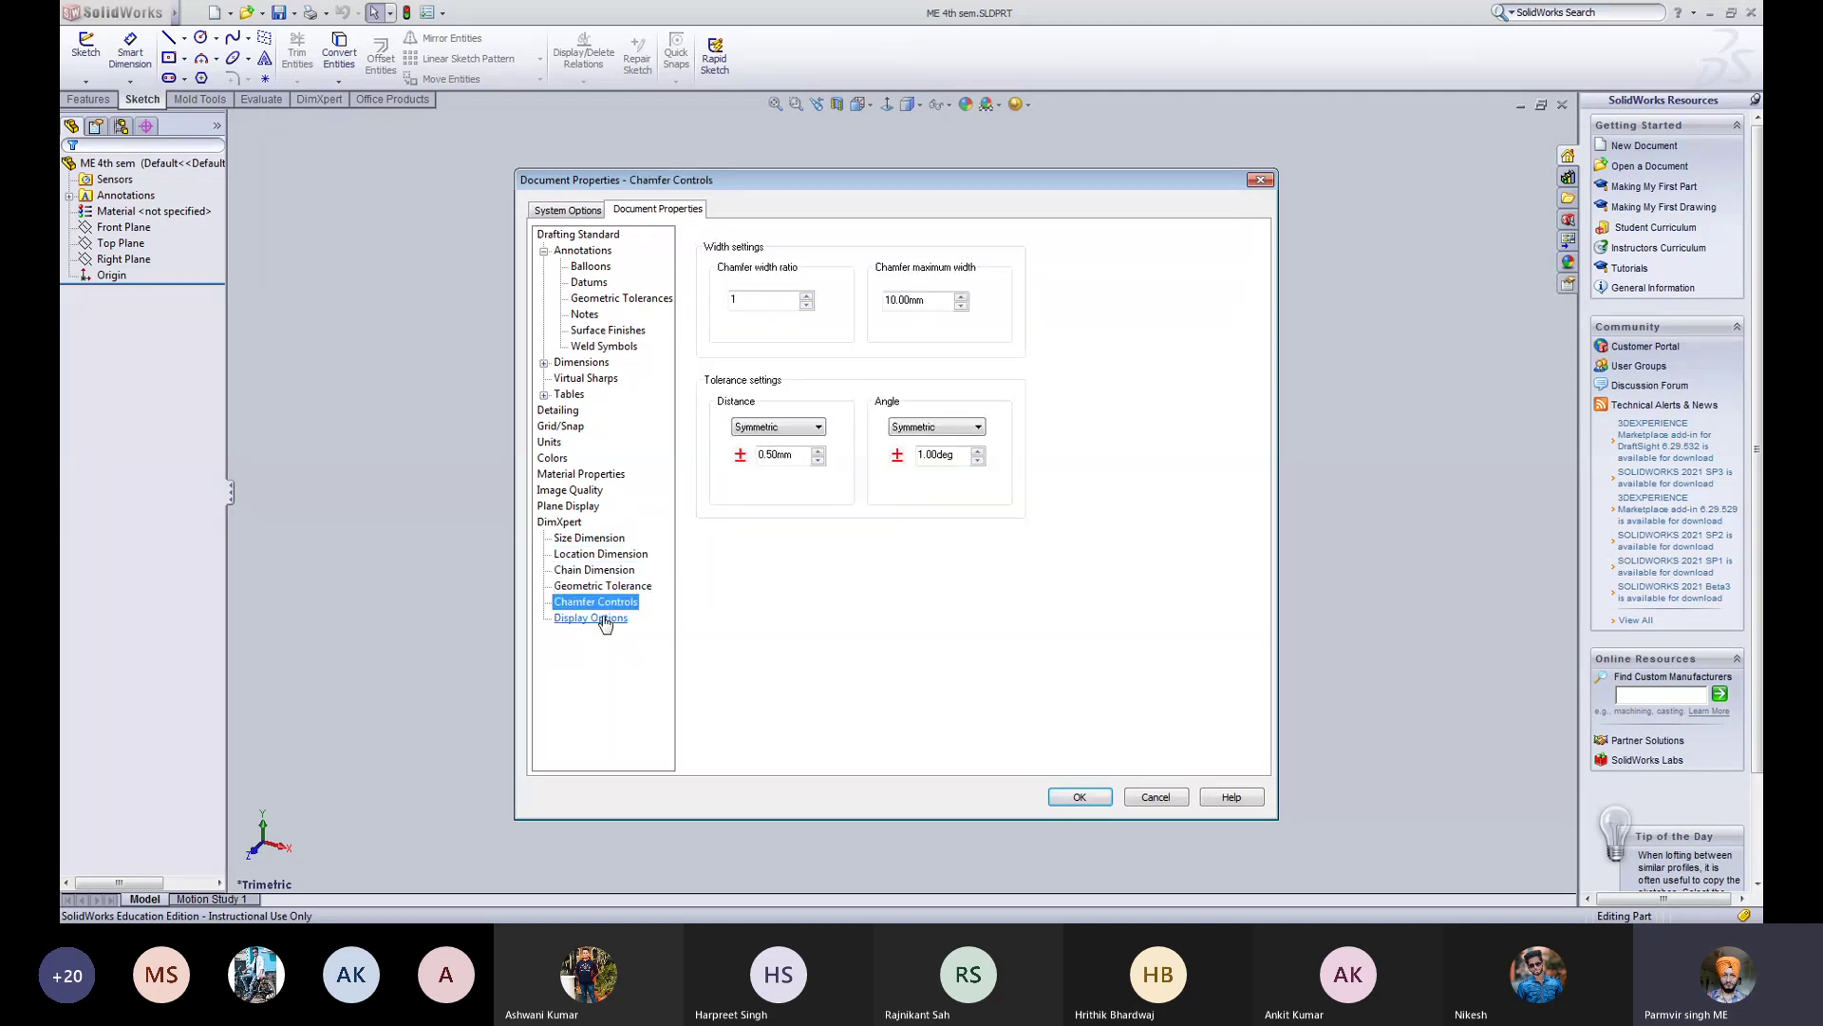
pyautogui.click(604, 619)
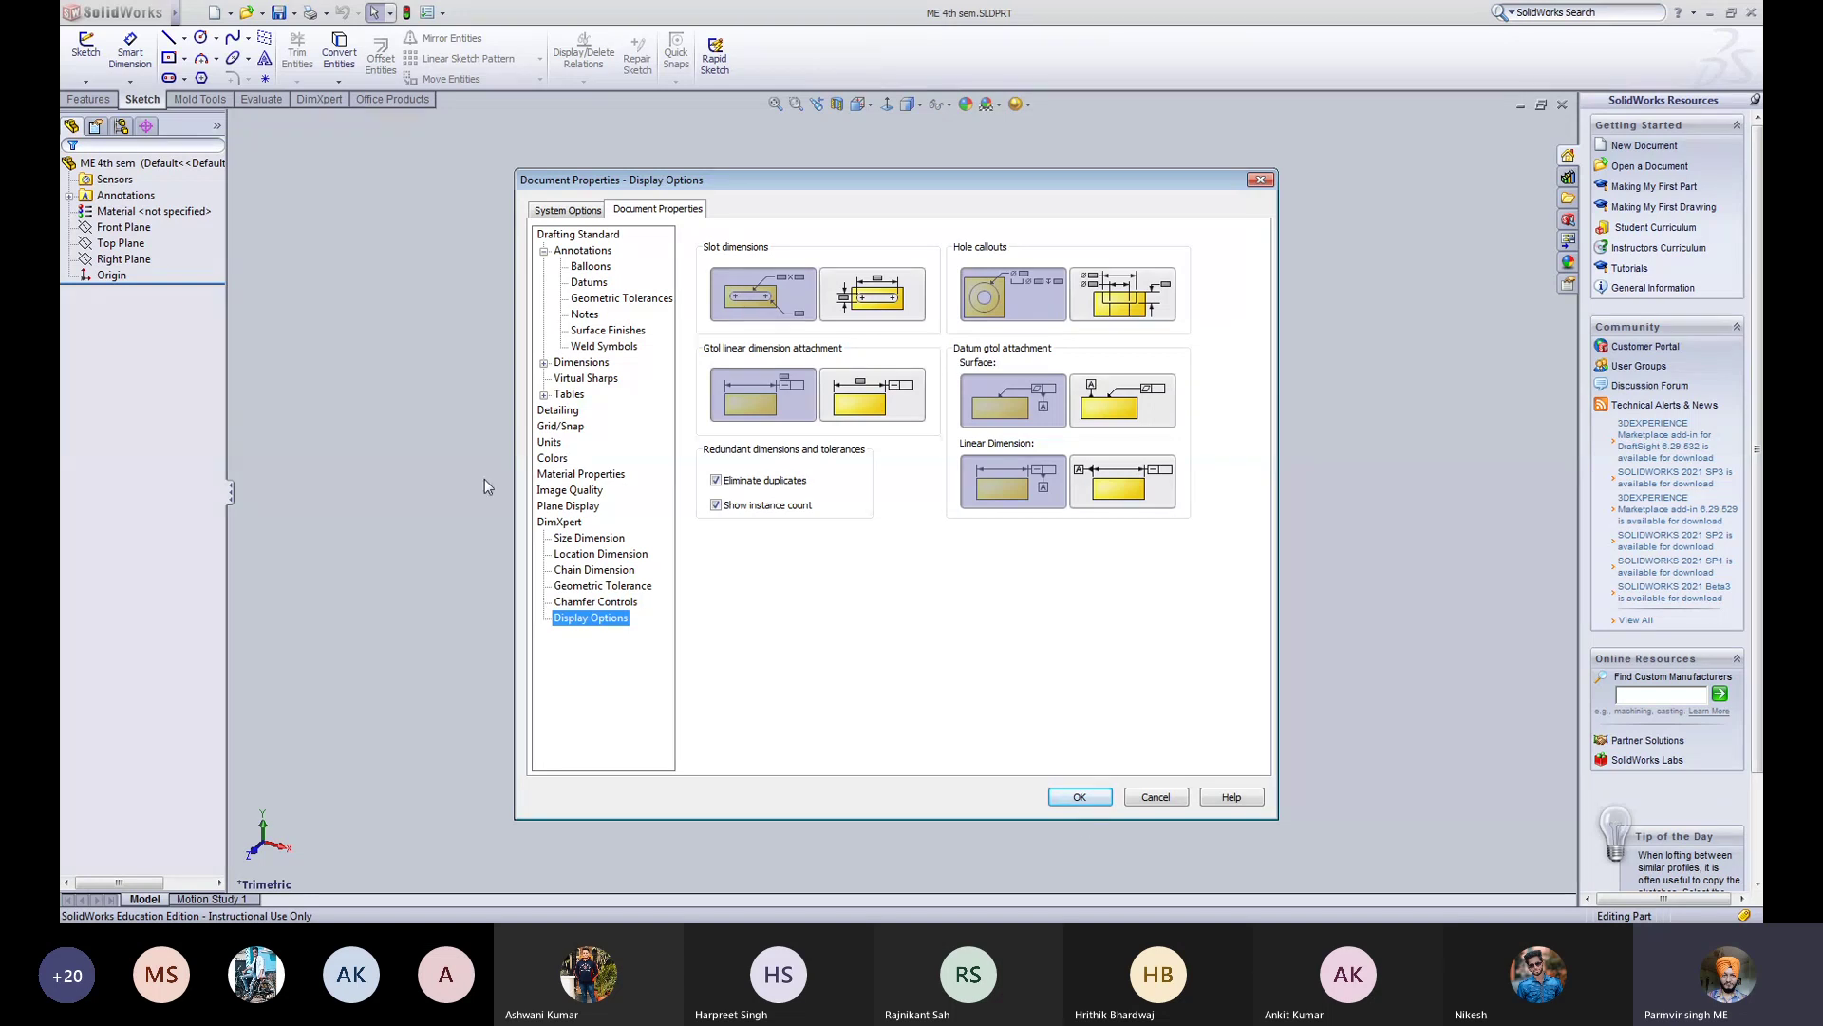
pyautogui.click(551, 442)
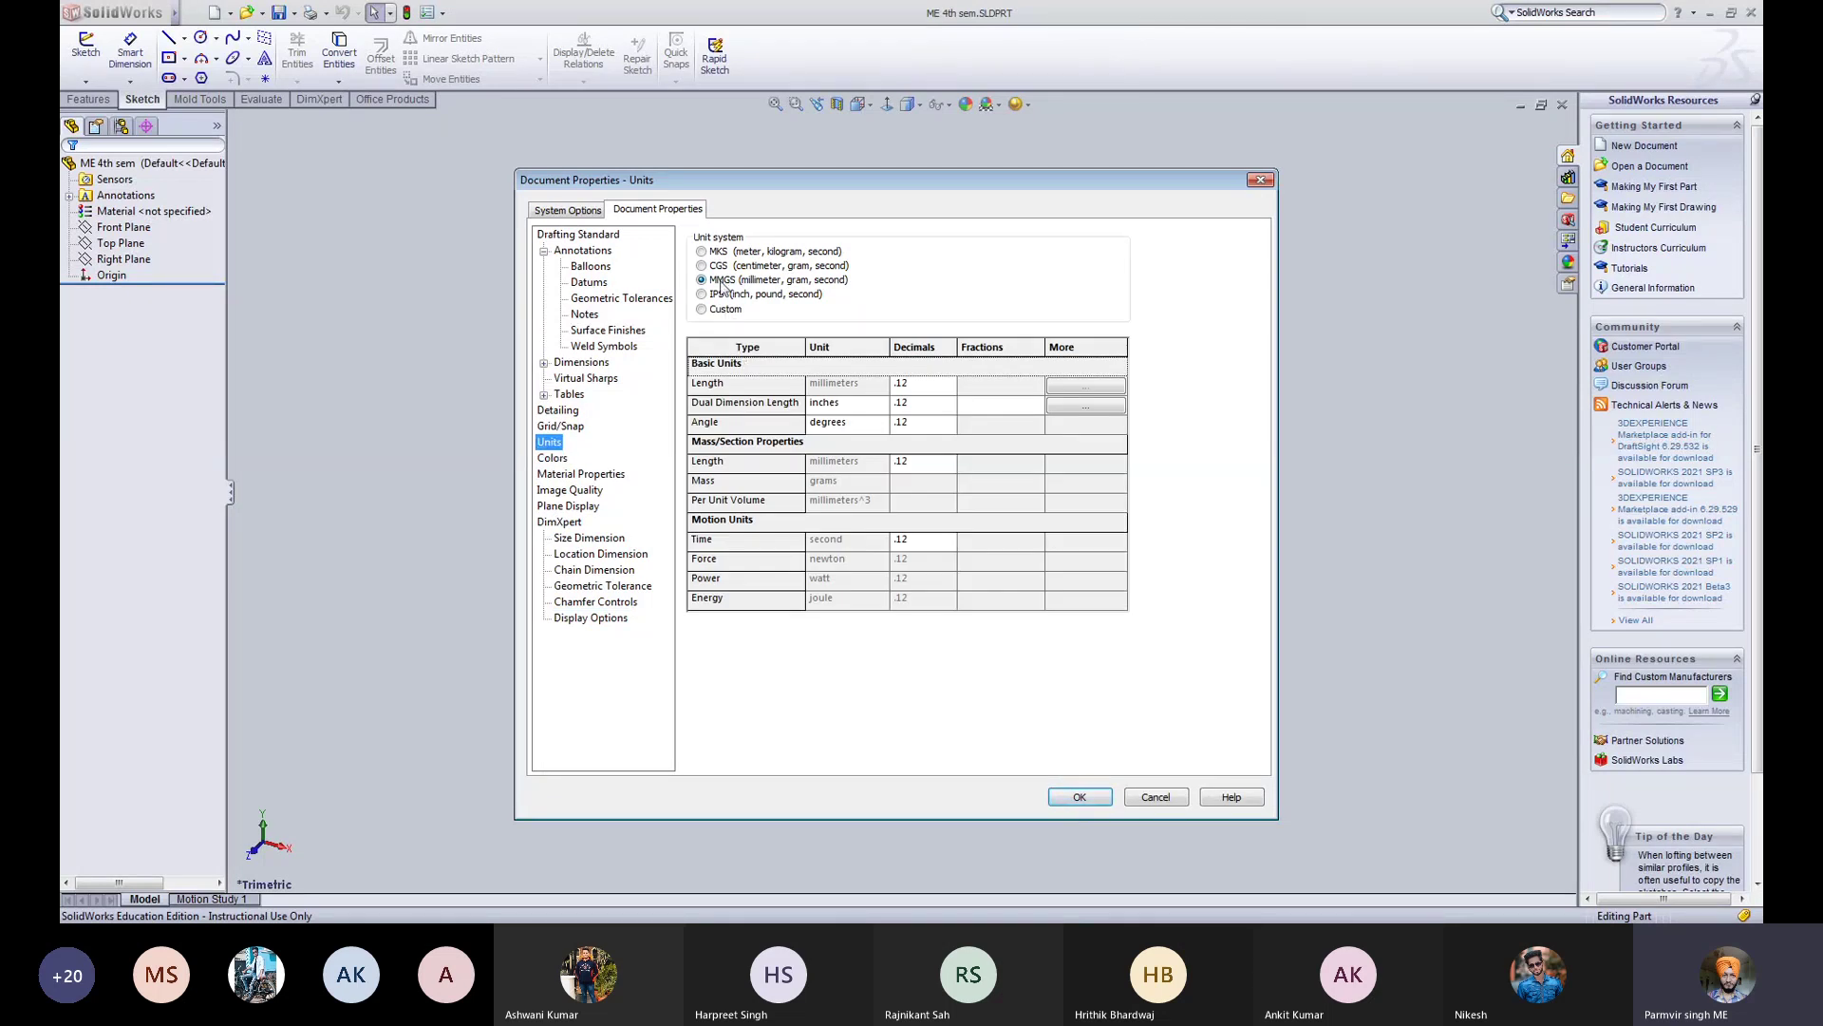
# Step: Accept Document Properties with OK, returning to the empty ME 4th sem.SLDPRT part
pyautogui.click(1077, 801)
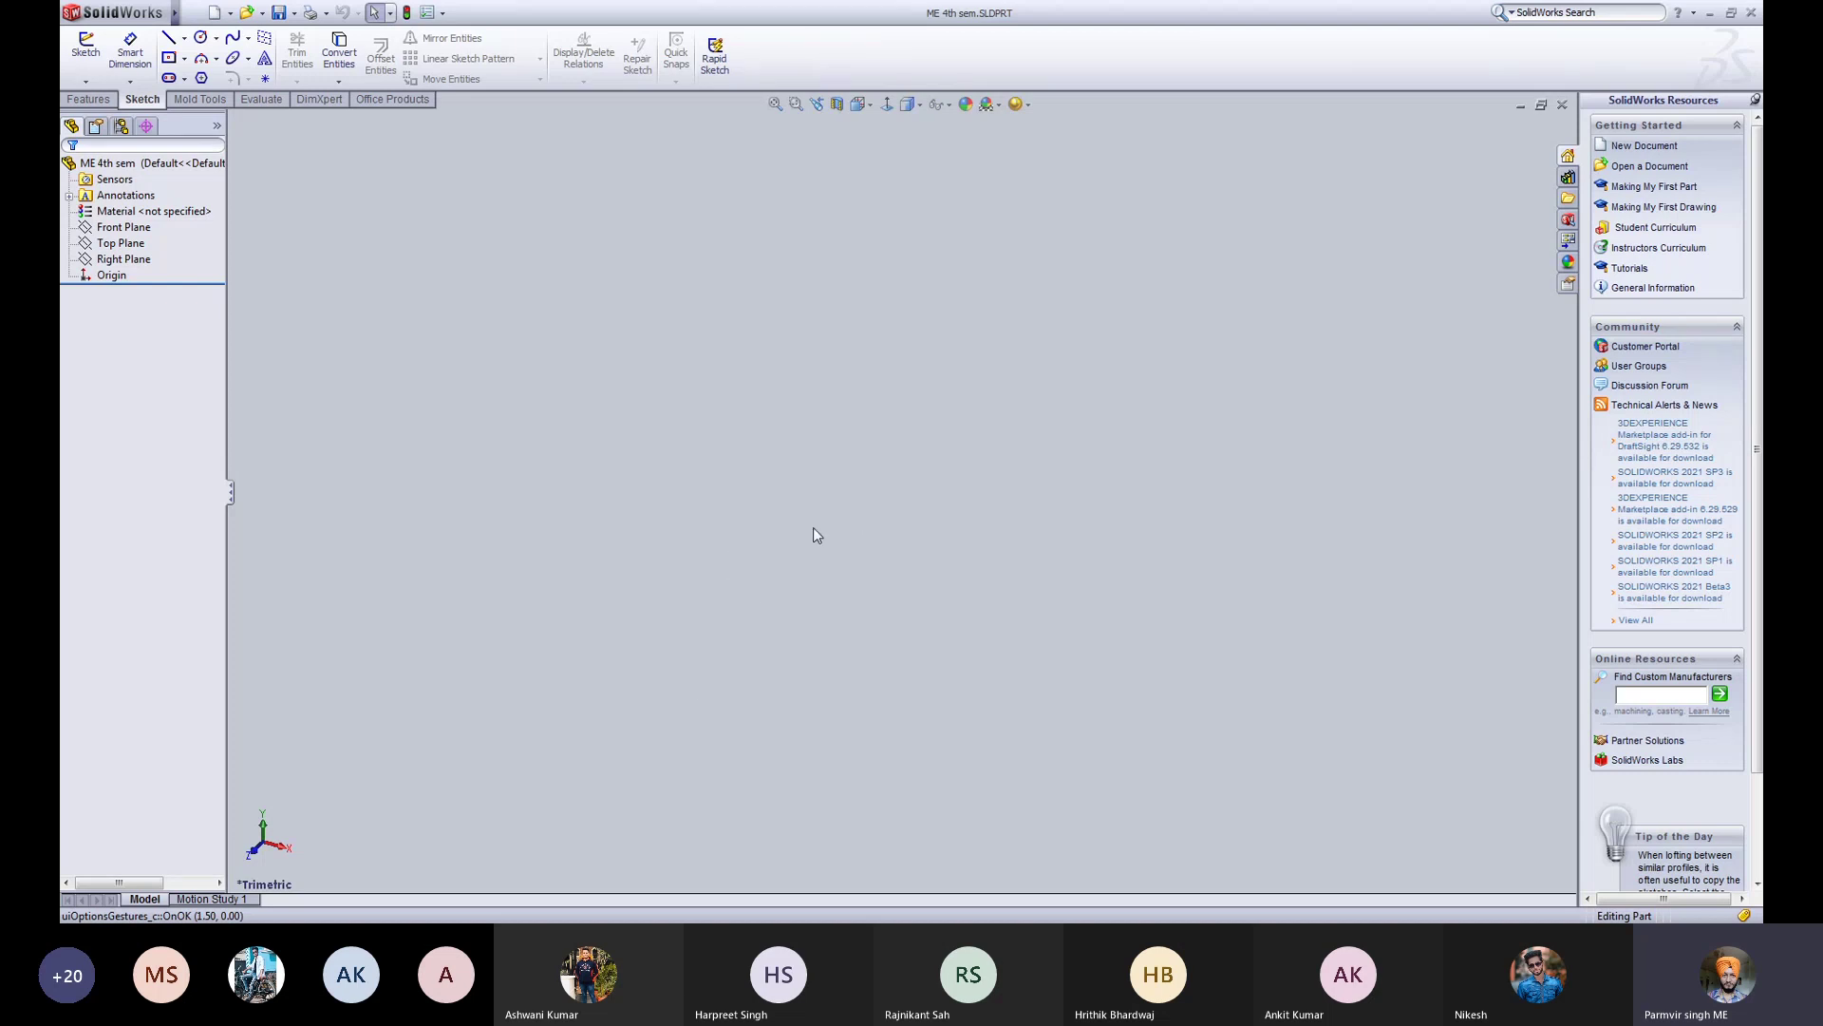
# Step: Orbit the empty part's view with three middle-button drags
pyautogui.moveTo(813, 535)
pyautogui.mouseDown(button='middle')
pyautogui.moveTo(798, 472)
pyautogui.moveTo(732, 561)
pyautogui.moveTo(704, 643)
pyautogui.moveTo(912, 566)
pyautogui.moveTo(911, 507)
pyautogui.moveTo(867, 428)
pyautogui.moveTo(810, 419)
pyautogui.moveTo(815, 453)
pyautogui.mouseUp(button='middle')
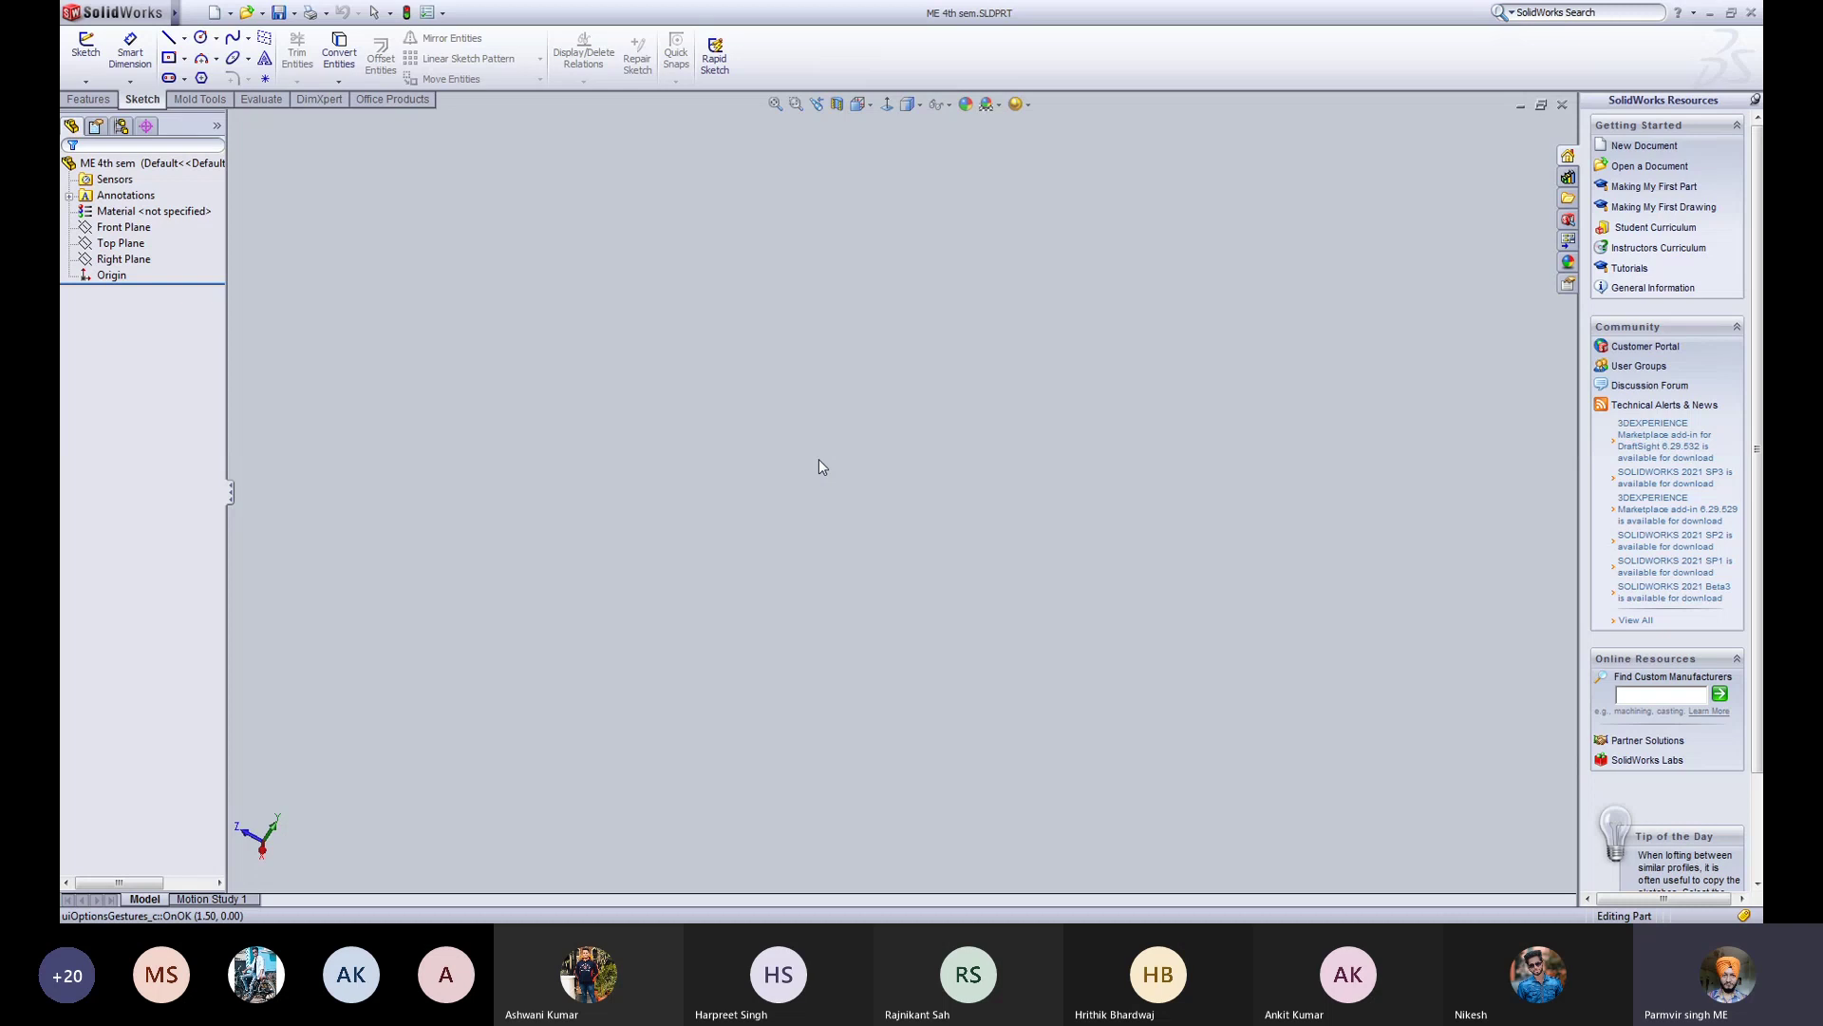
pyautogui.moveTo(818, 497)
pyautogui.mouseDown(button='middle')
pyautogui.moveTo(785, 546)
pyautogui.moveTo(843, 533)
pyautogui.moveTo(737, 310)
pyautogui.moveTo(651, 395)
pyautogui.moveTo(688, 481)
pyautogui.moveTo(745, 345)
pyautogui.moveTo(643, 265)
pyautogui.moveTo(659, 480)
pyautogui.moveTo(867, 395)
pyautogui.moveTo(737, 265)
pyautogui.moveTo(703, 390)
pyautogui.moveTo(749, 459)
pyautogui.moveTo(806, 297)
pyautogui.moveTo(687, 272)
pyautogui.moveTo(858, 182)
pyautogui.mouseUp(button='middle')
pyautogui.moveTo(745, 554); pyautogui.dragTo(640, 352, button='middle')
# Step: Highlight the Front, Right and Top Planes in turn to compare them
pyautogui.rightClick(739, 382)
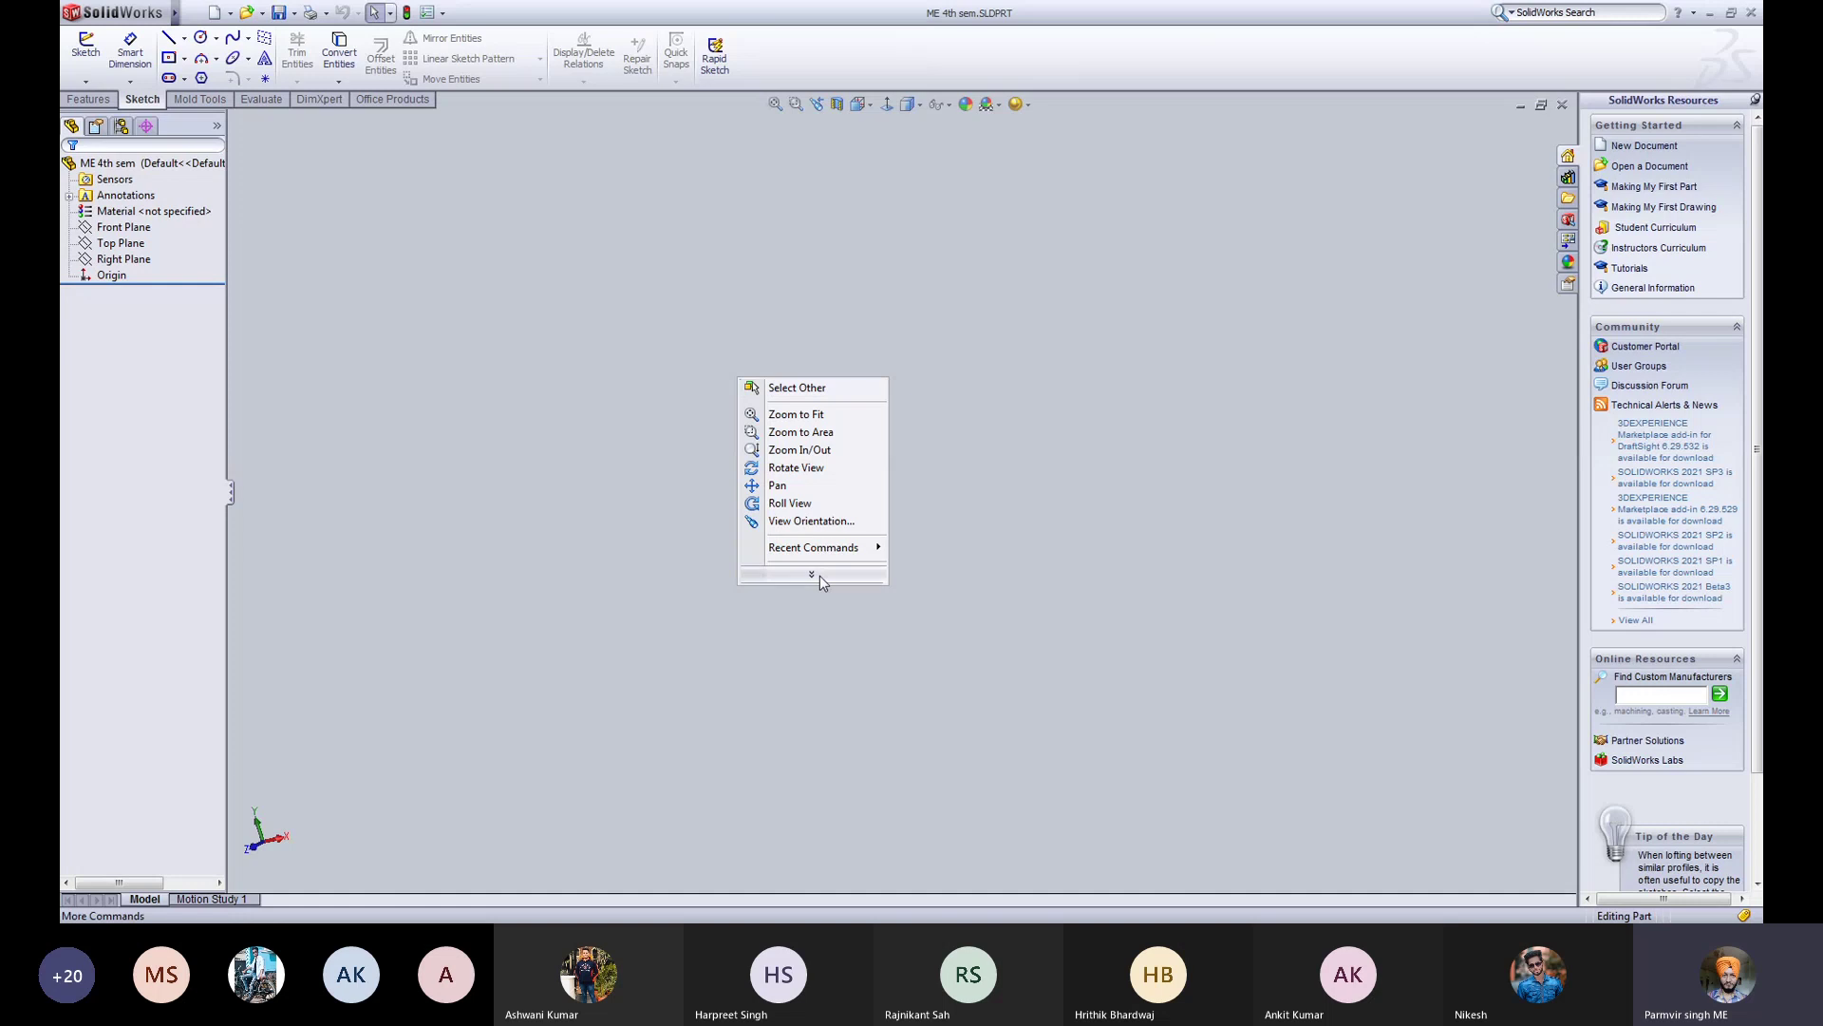
pyautogui.click(487, 574)
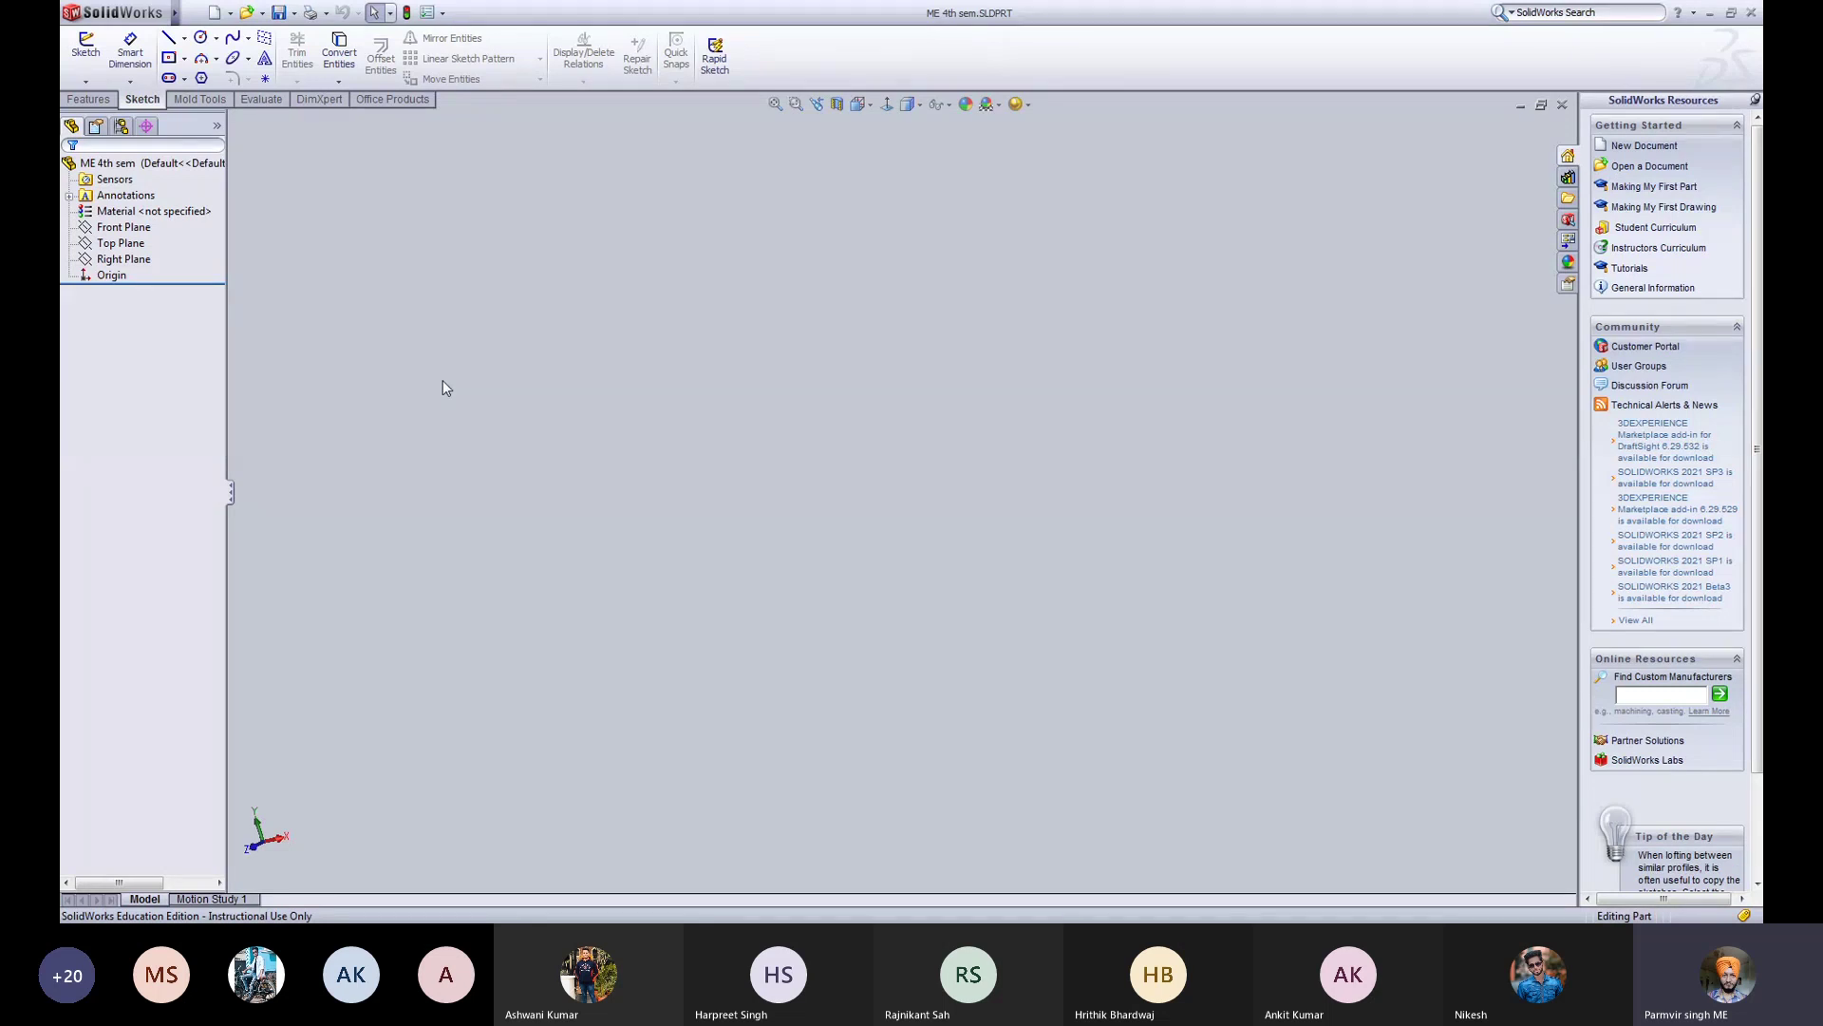
pyautogui.click(125, 240)
pyautogui.click(123, 260)
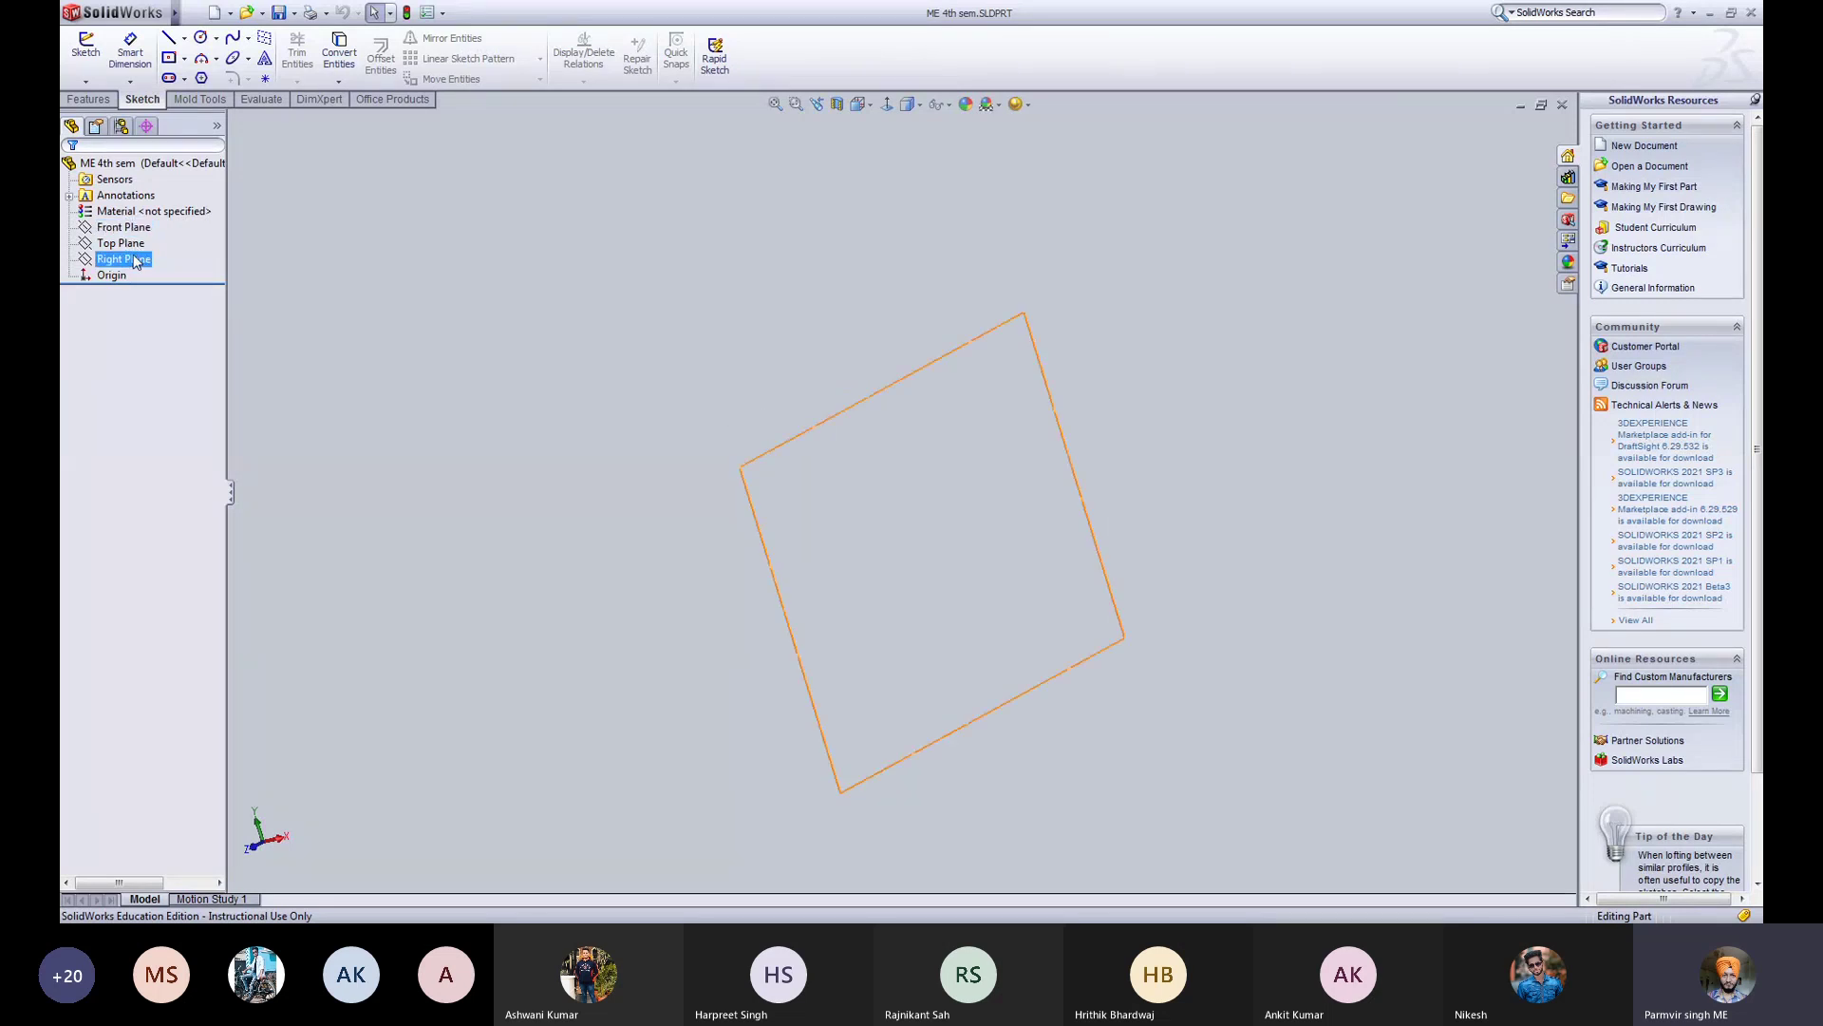
pyautogui.click(130, 246)
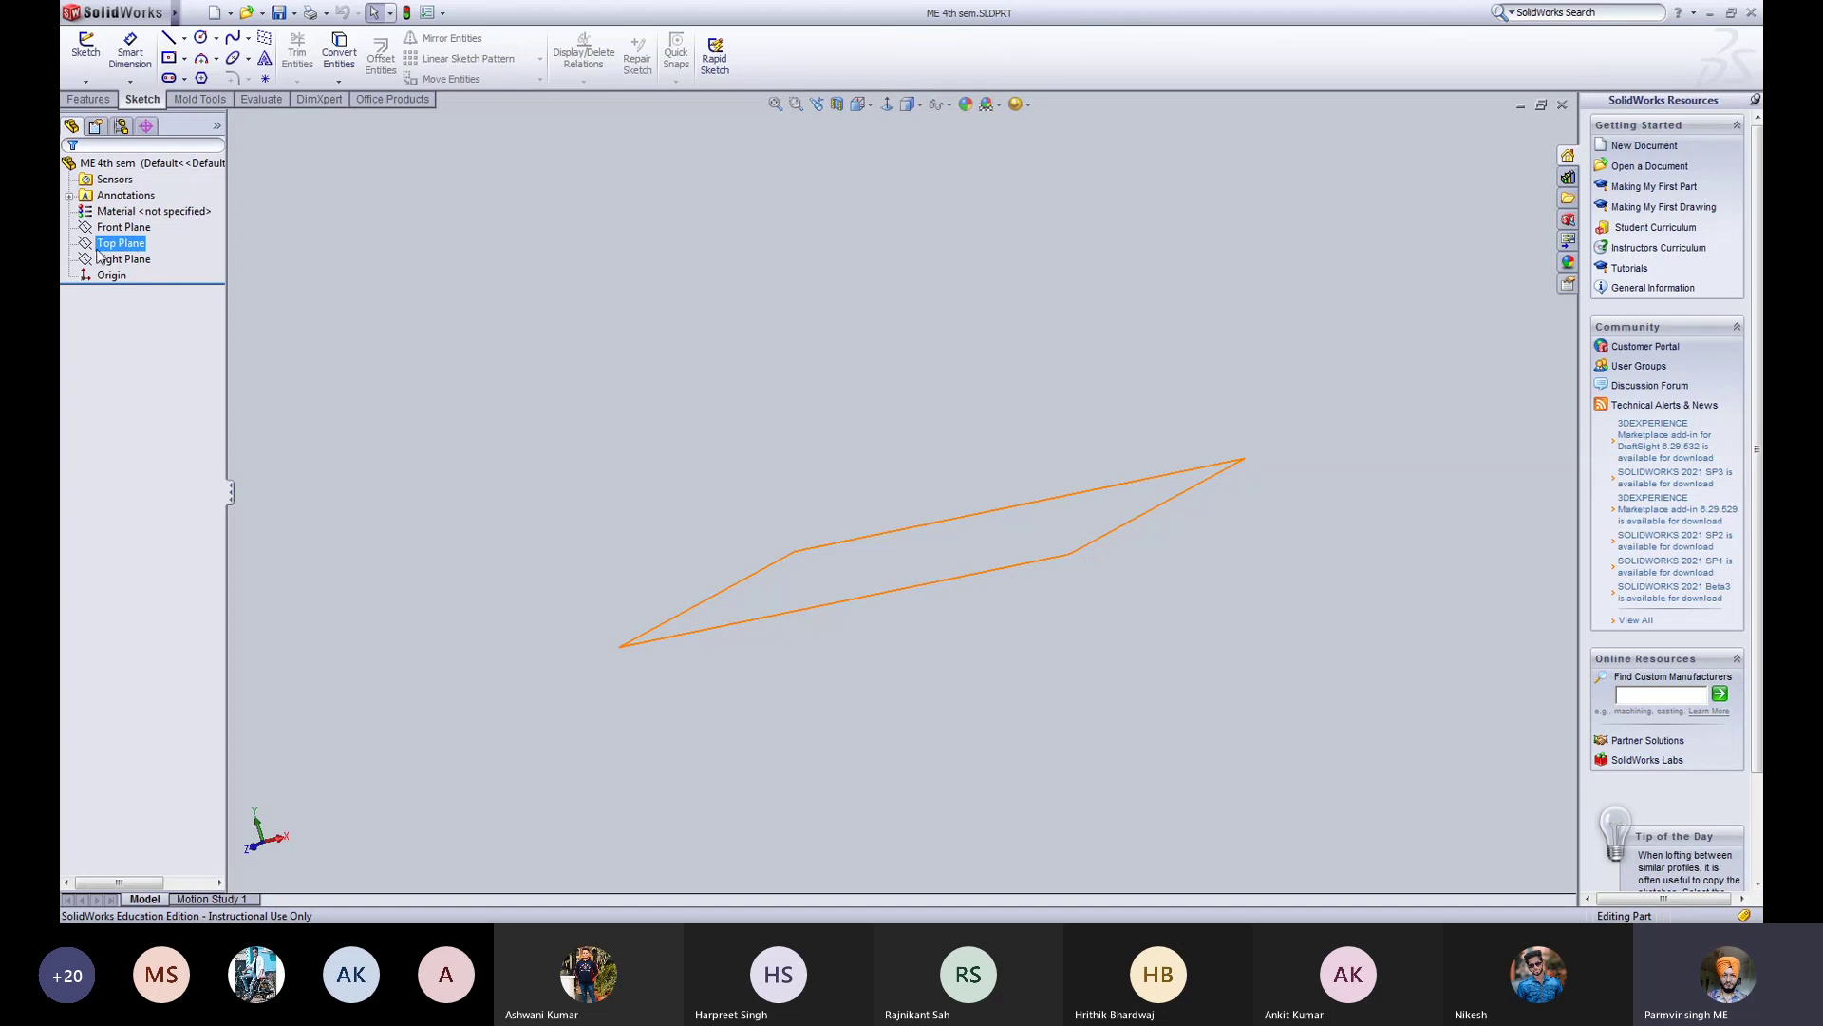
# Step: Select the Front Plane and turn the view to face it straight on
pyautogui.click(117, 230)
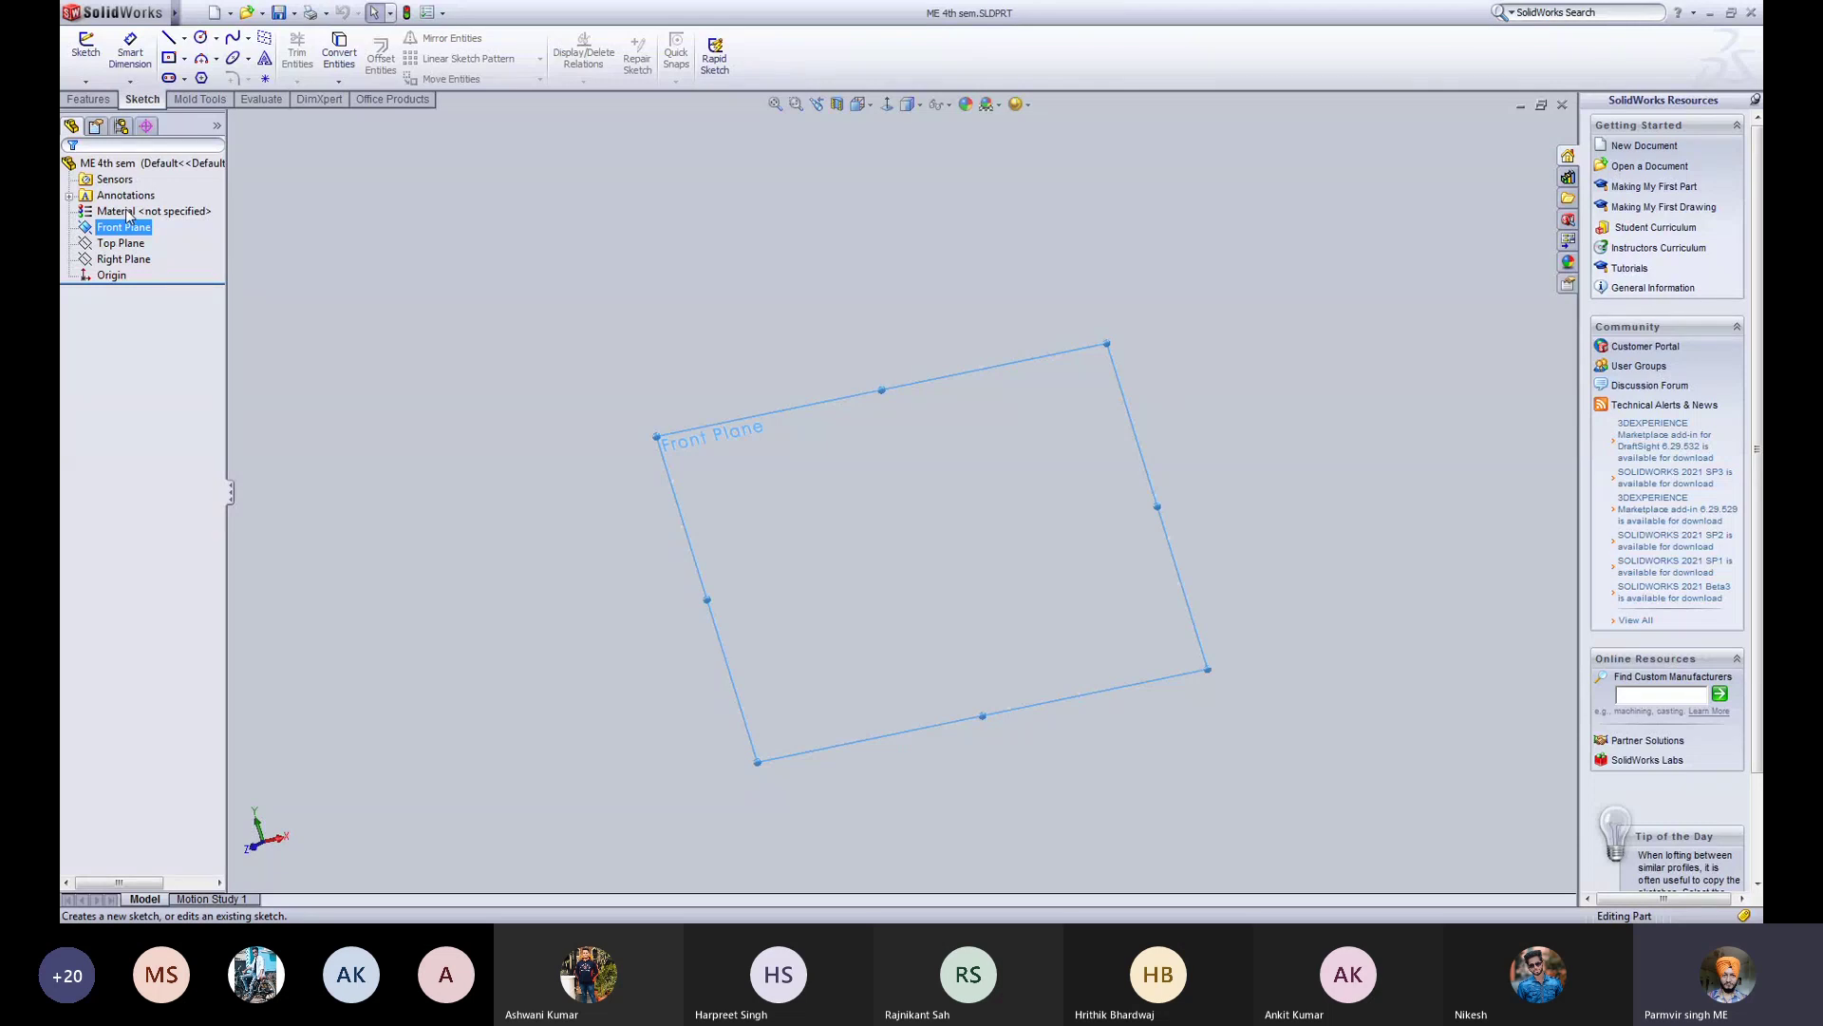
pyautogui.click(187, 216)
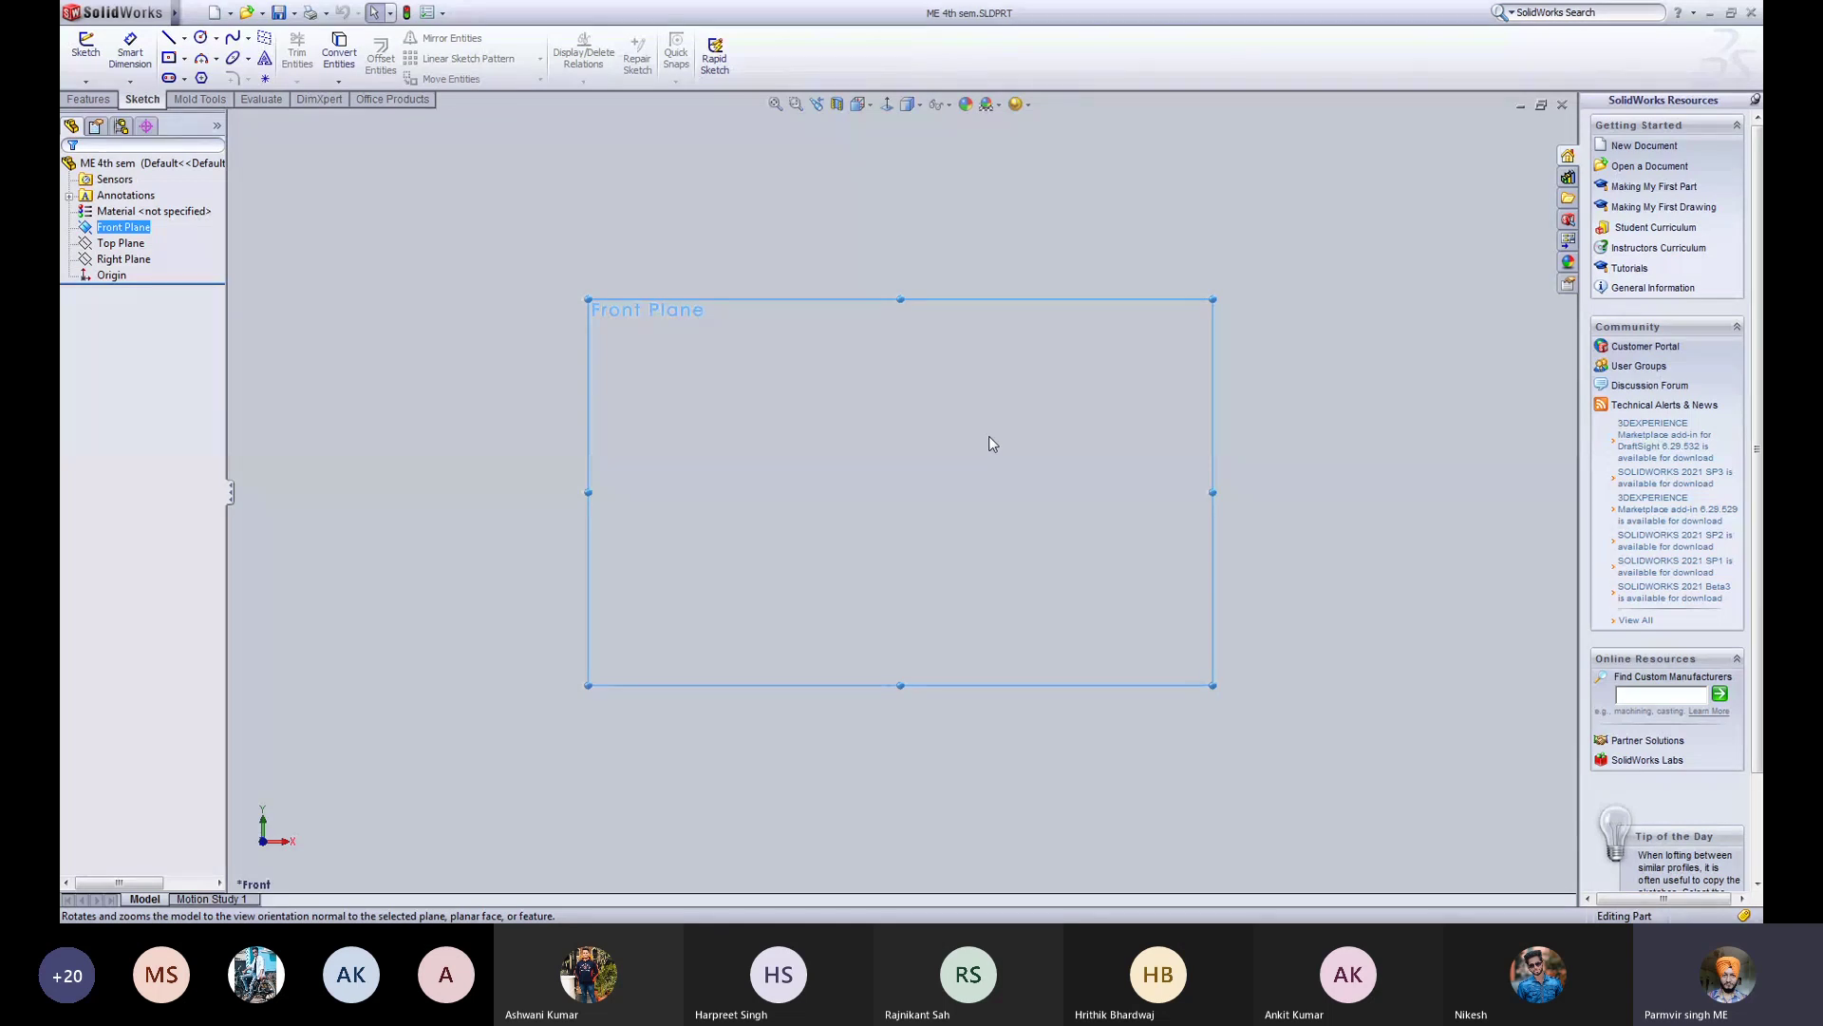
pyautogui.click(885, 105)
pyautogui.click(886, 104)
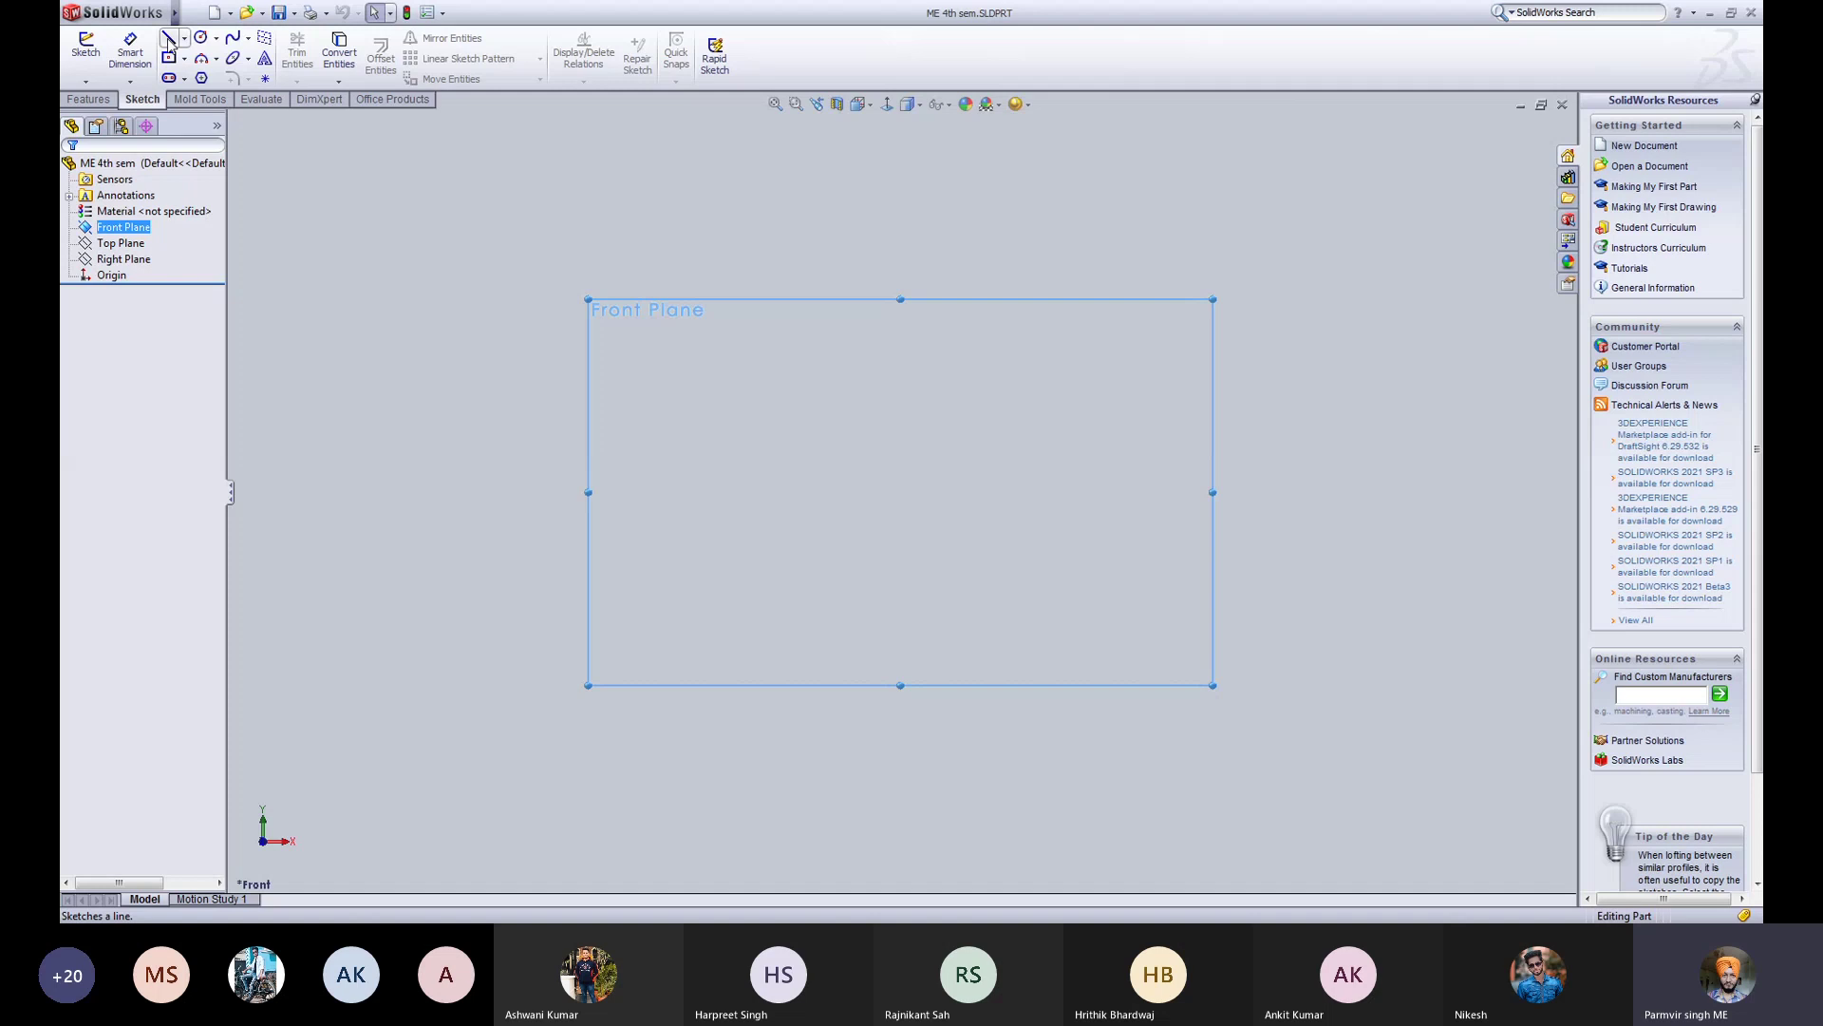
# Step: Browse the Line, Rectangle and Slot variants, then start Sketch1 on the Front Plane with Line
pyautogui.click(184, 40)
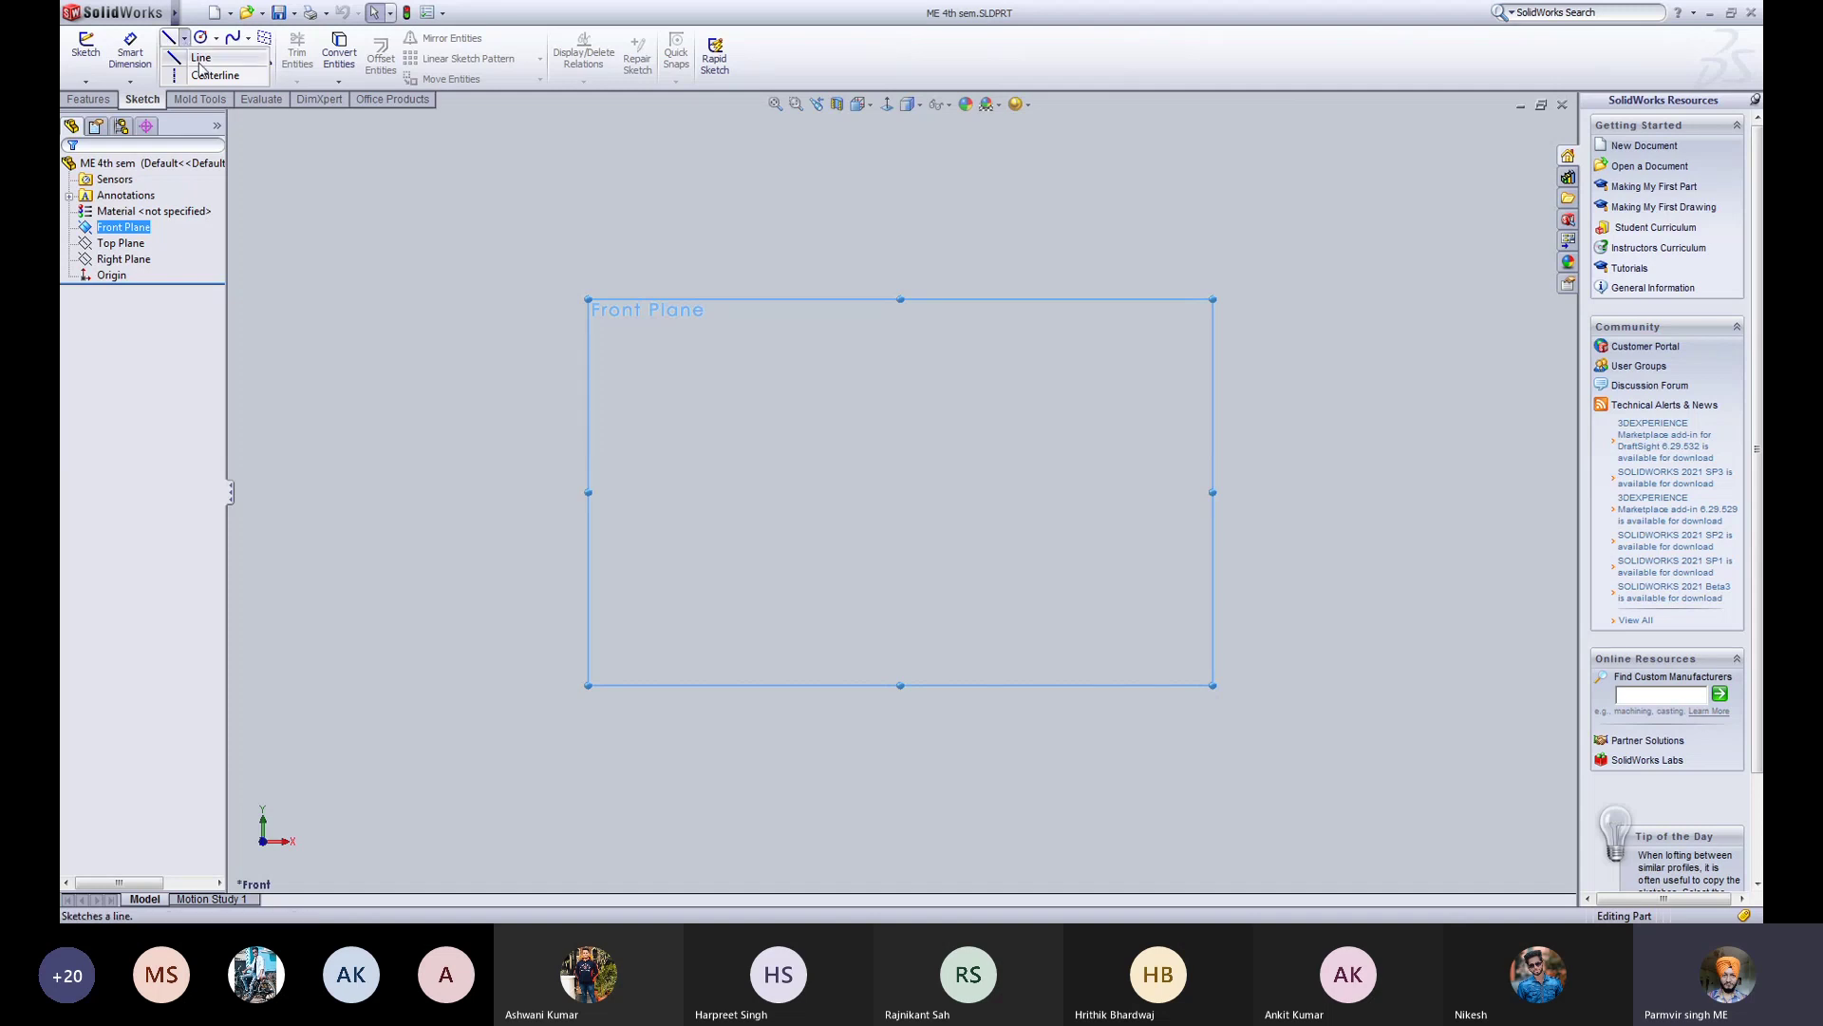
pyautogui.click(183, 59)
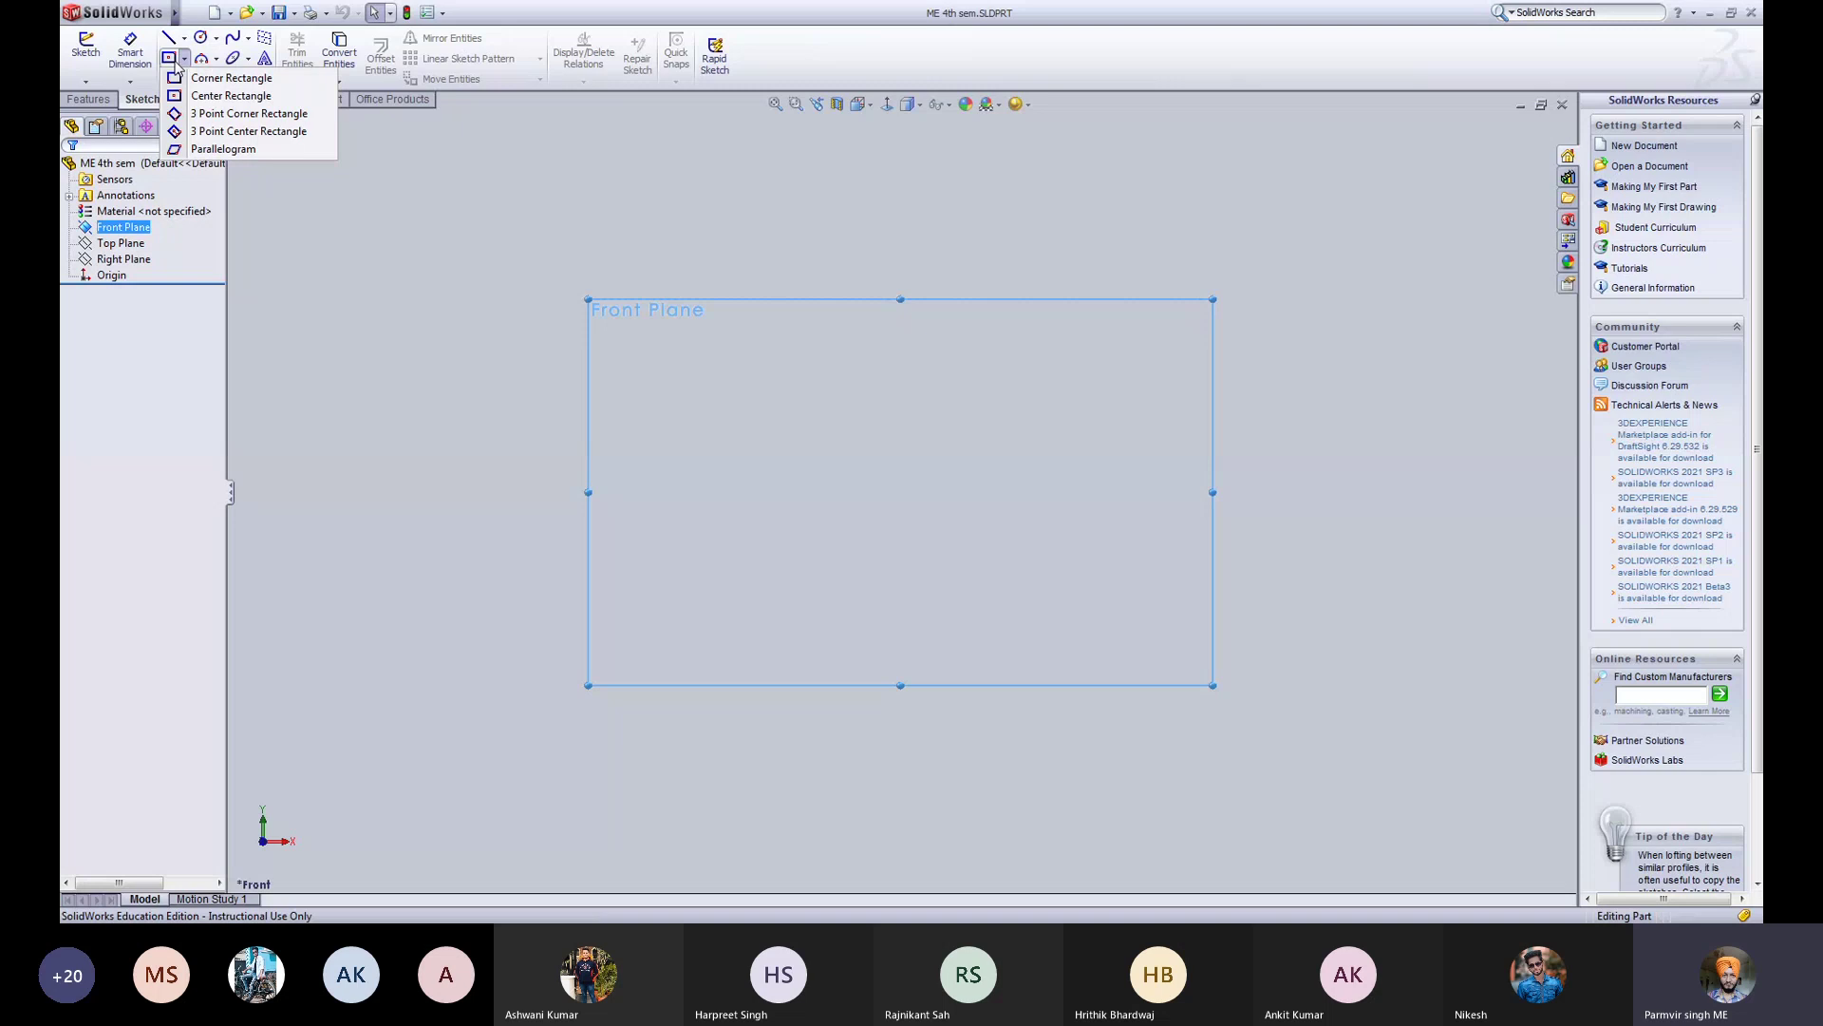
pyautogui.click(184, 79)
pyautogui.moveTo(168, 38)
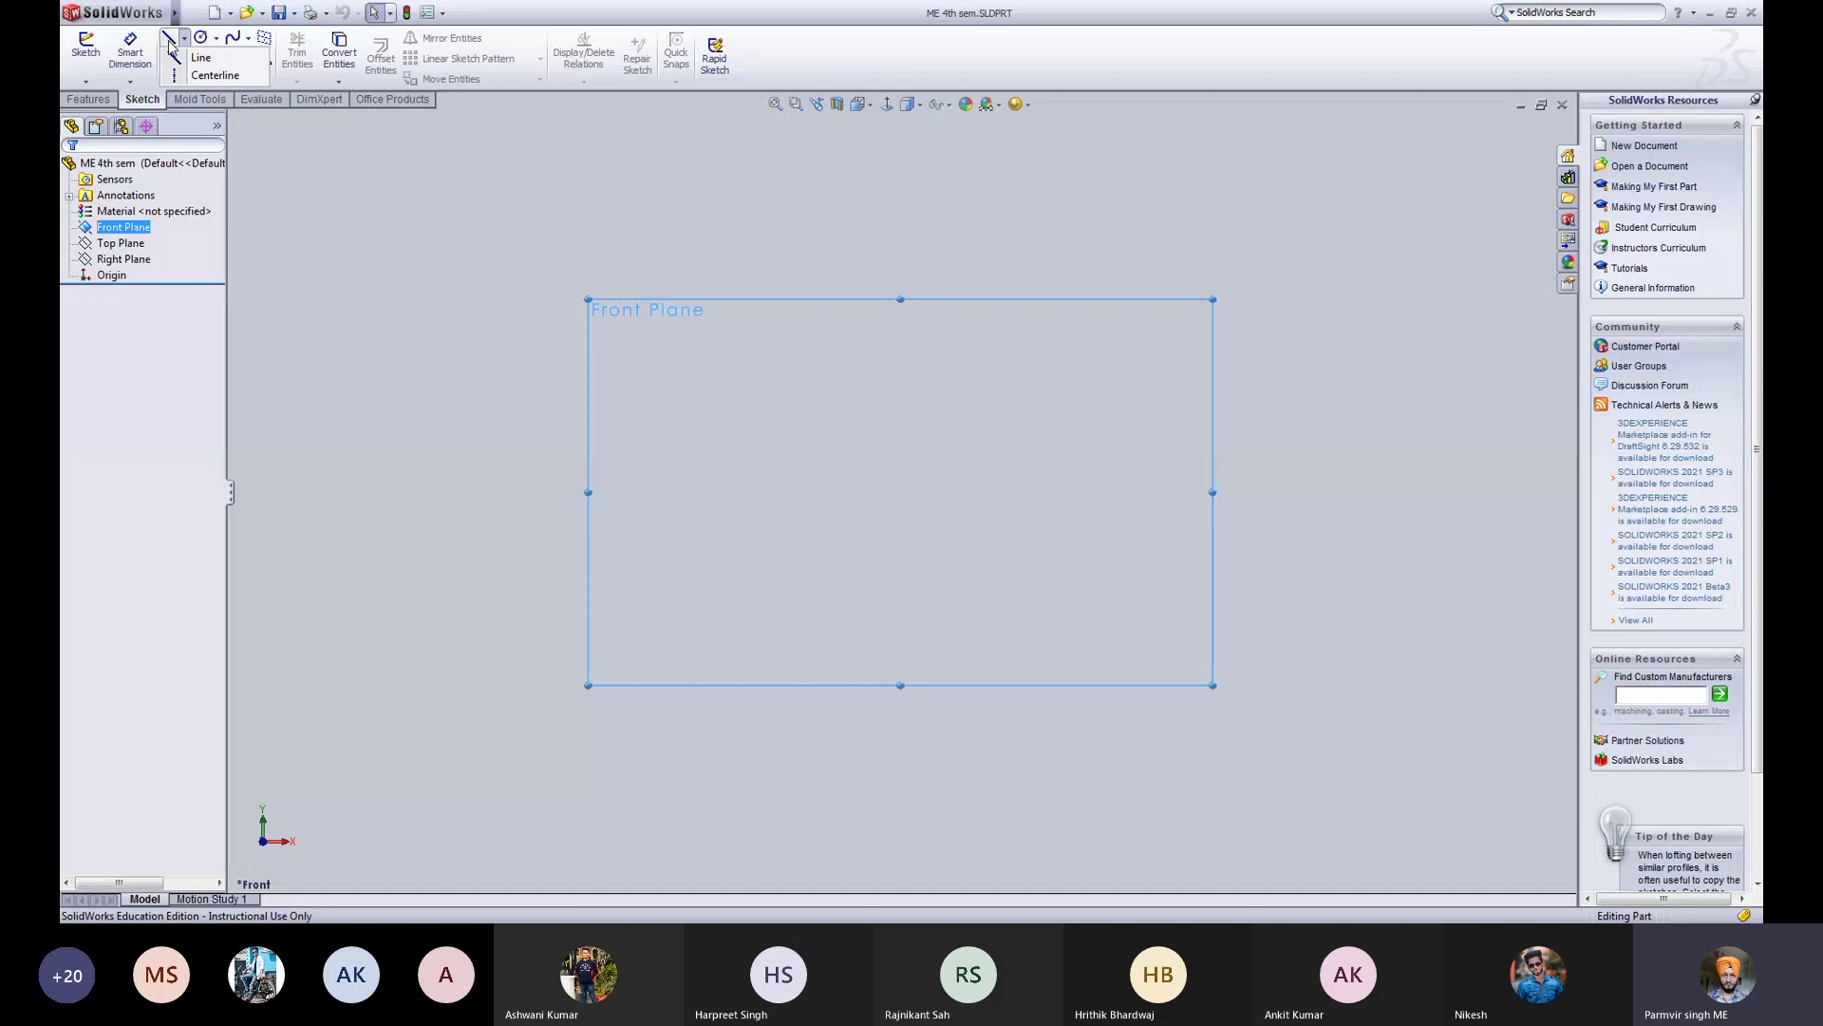
pyautogui.click(171, 43)
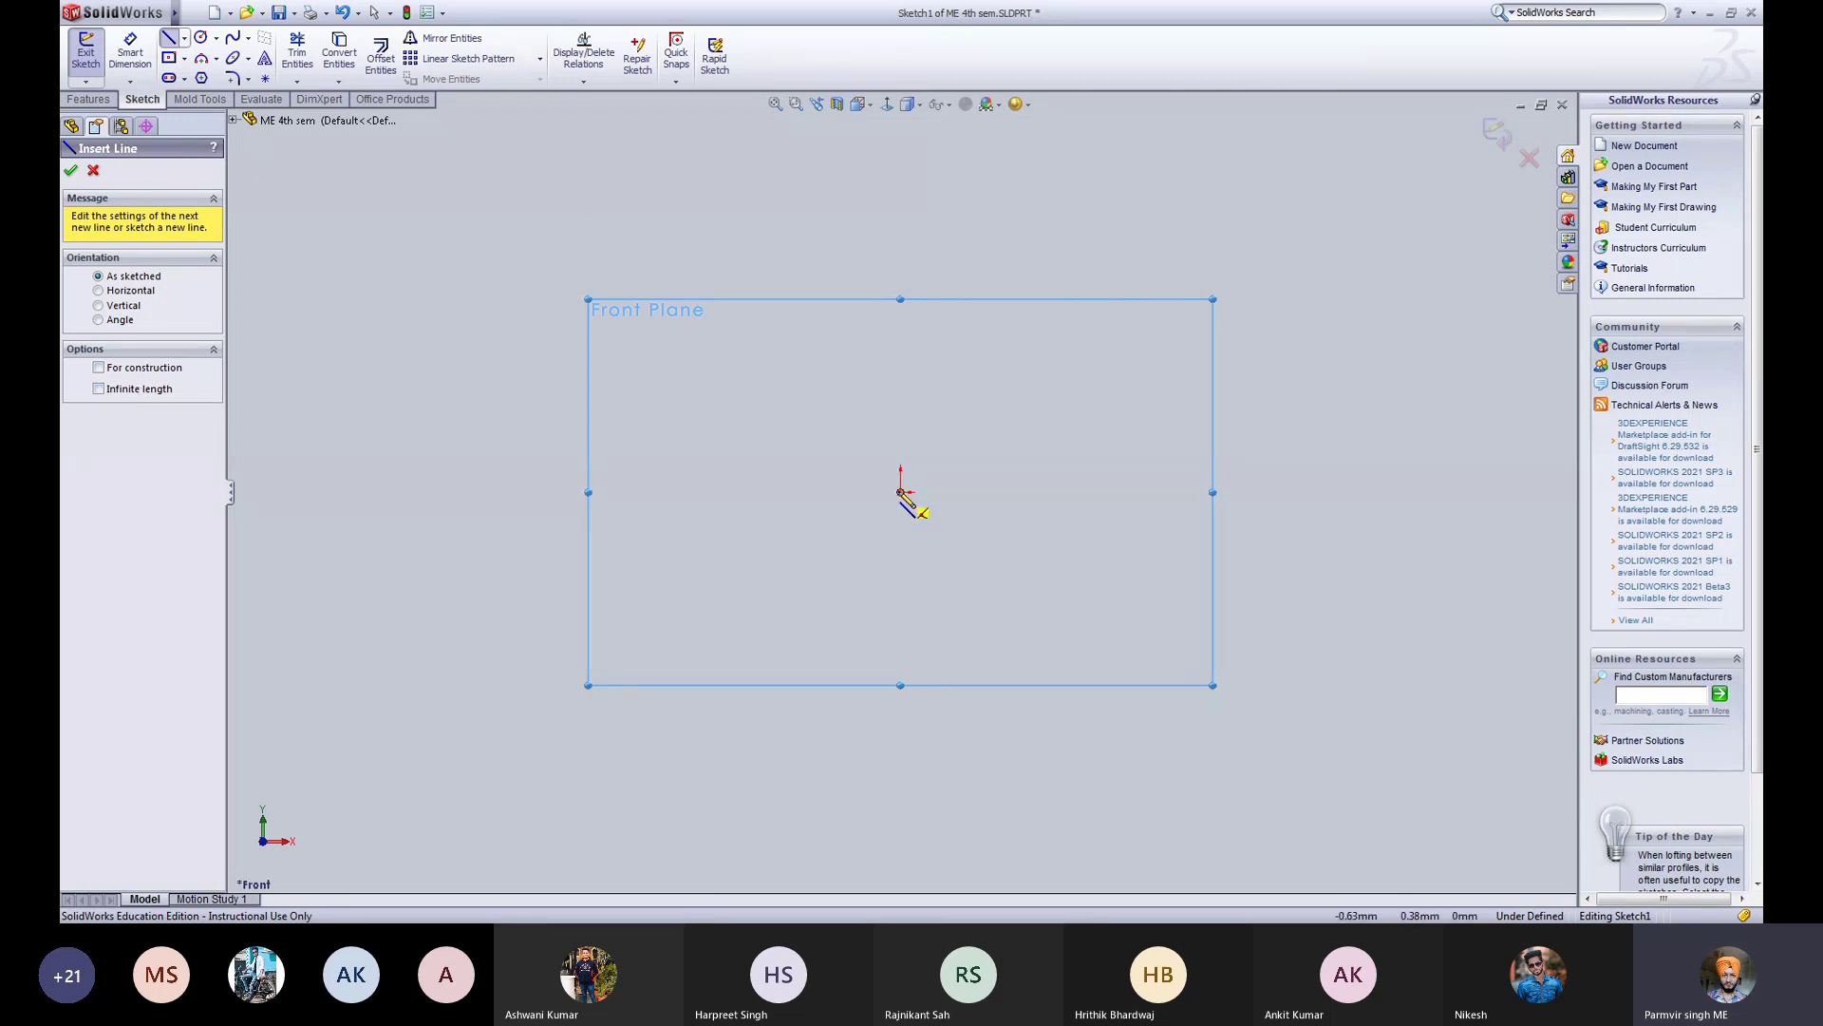
# Step: Draw a connected line right from the origin, then straight up from its end, and stop
pyautogui.click(901, 493)
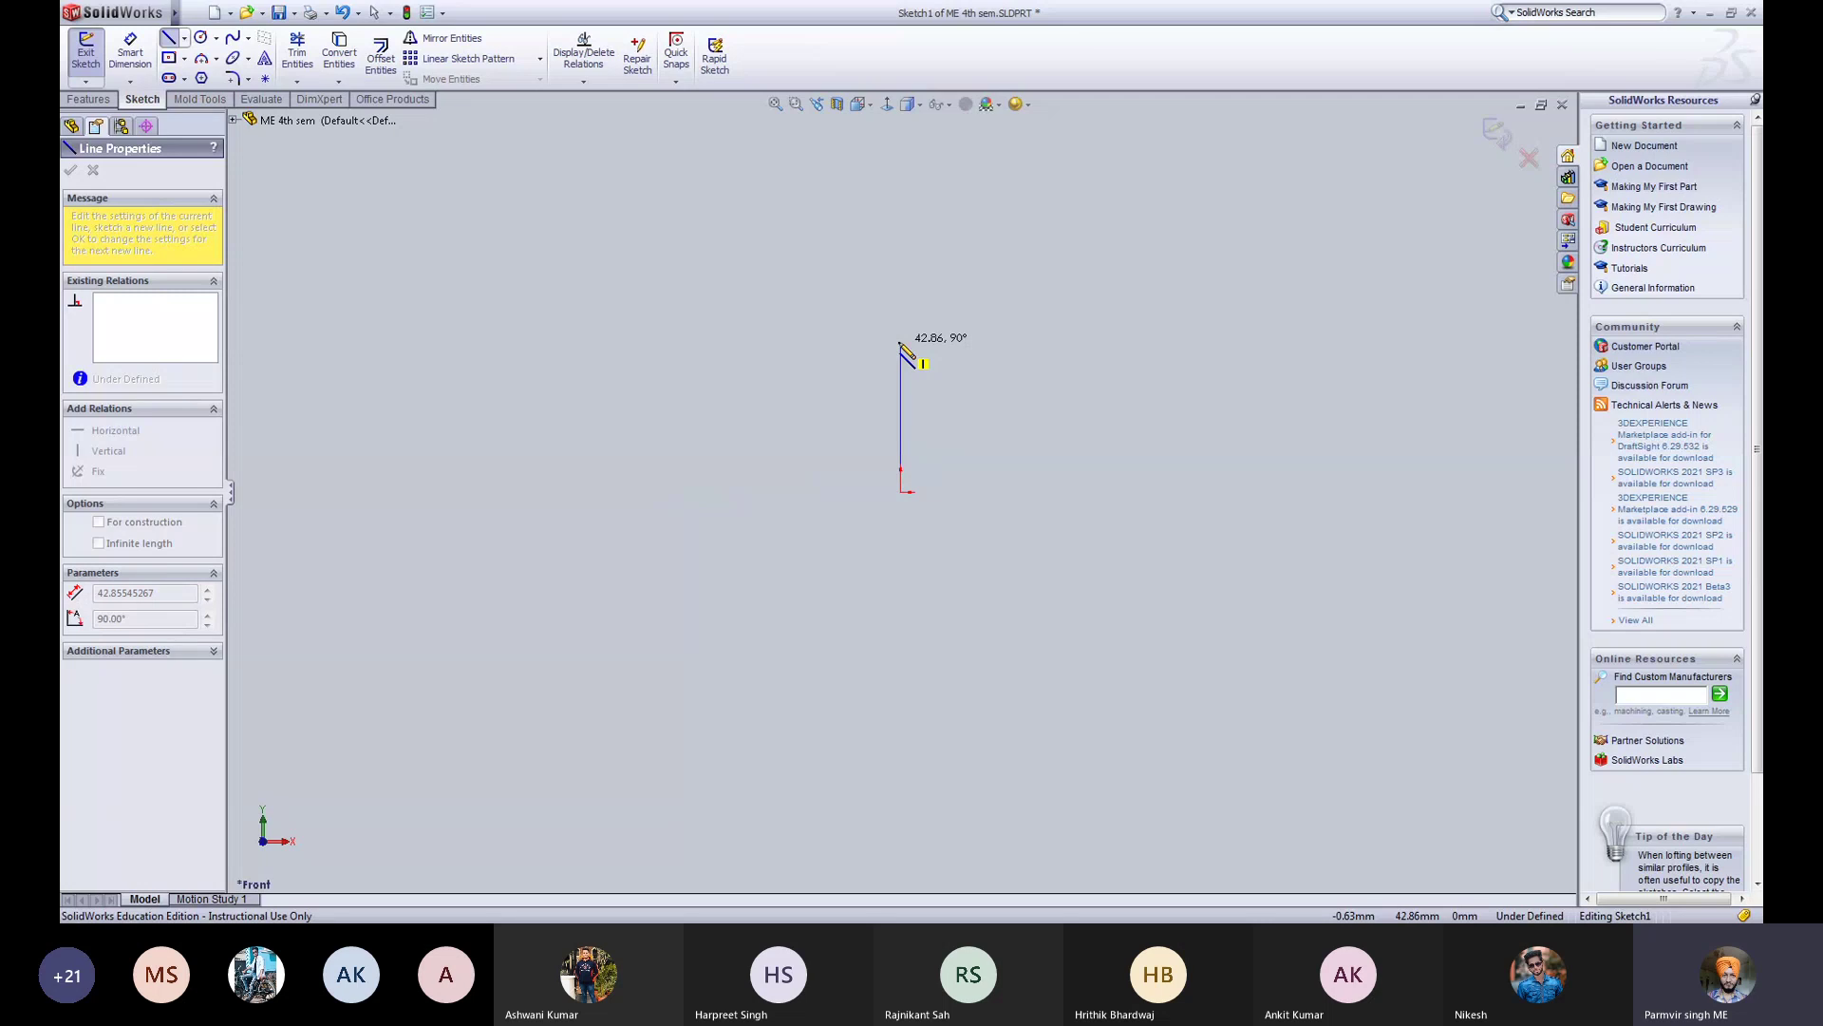
pyautogui.click(1087, 491)
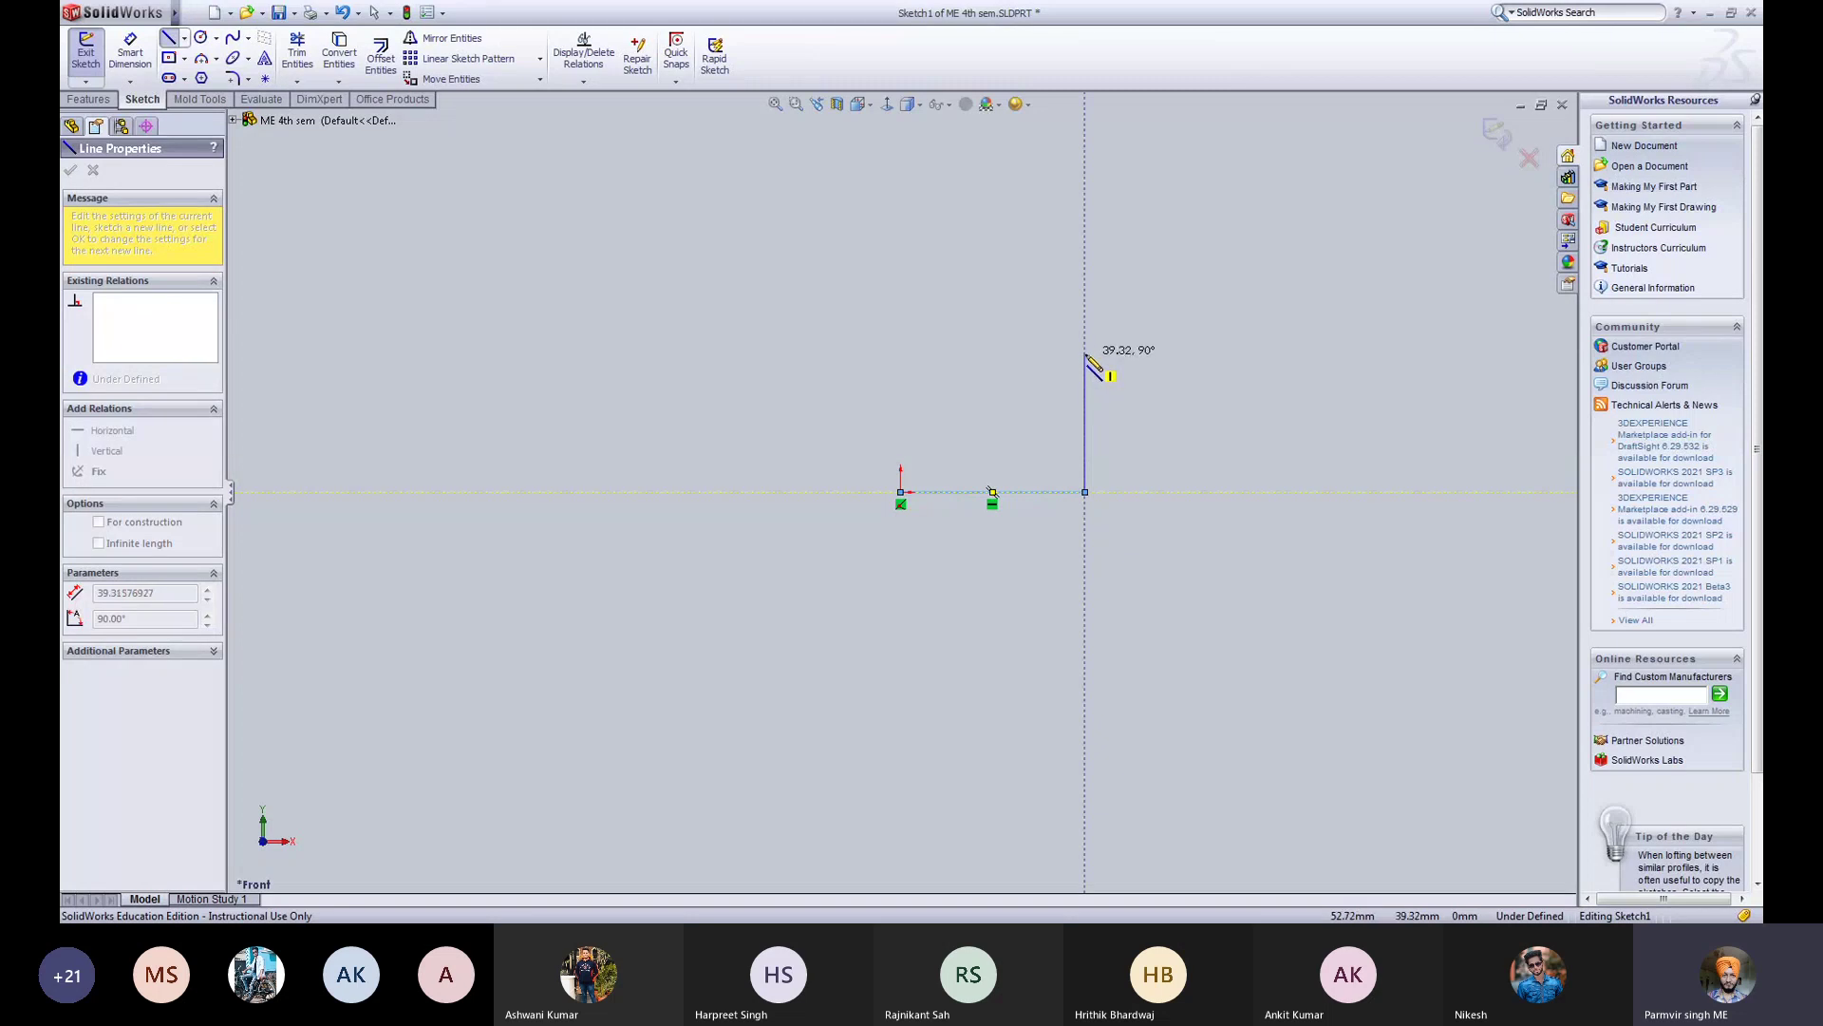
pyautogui.click(1087, 354)
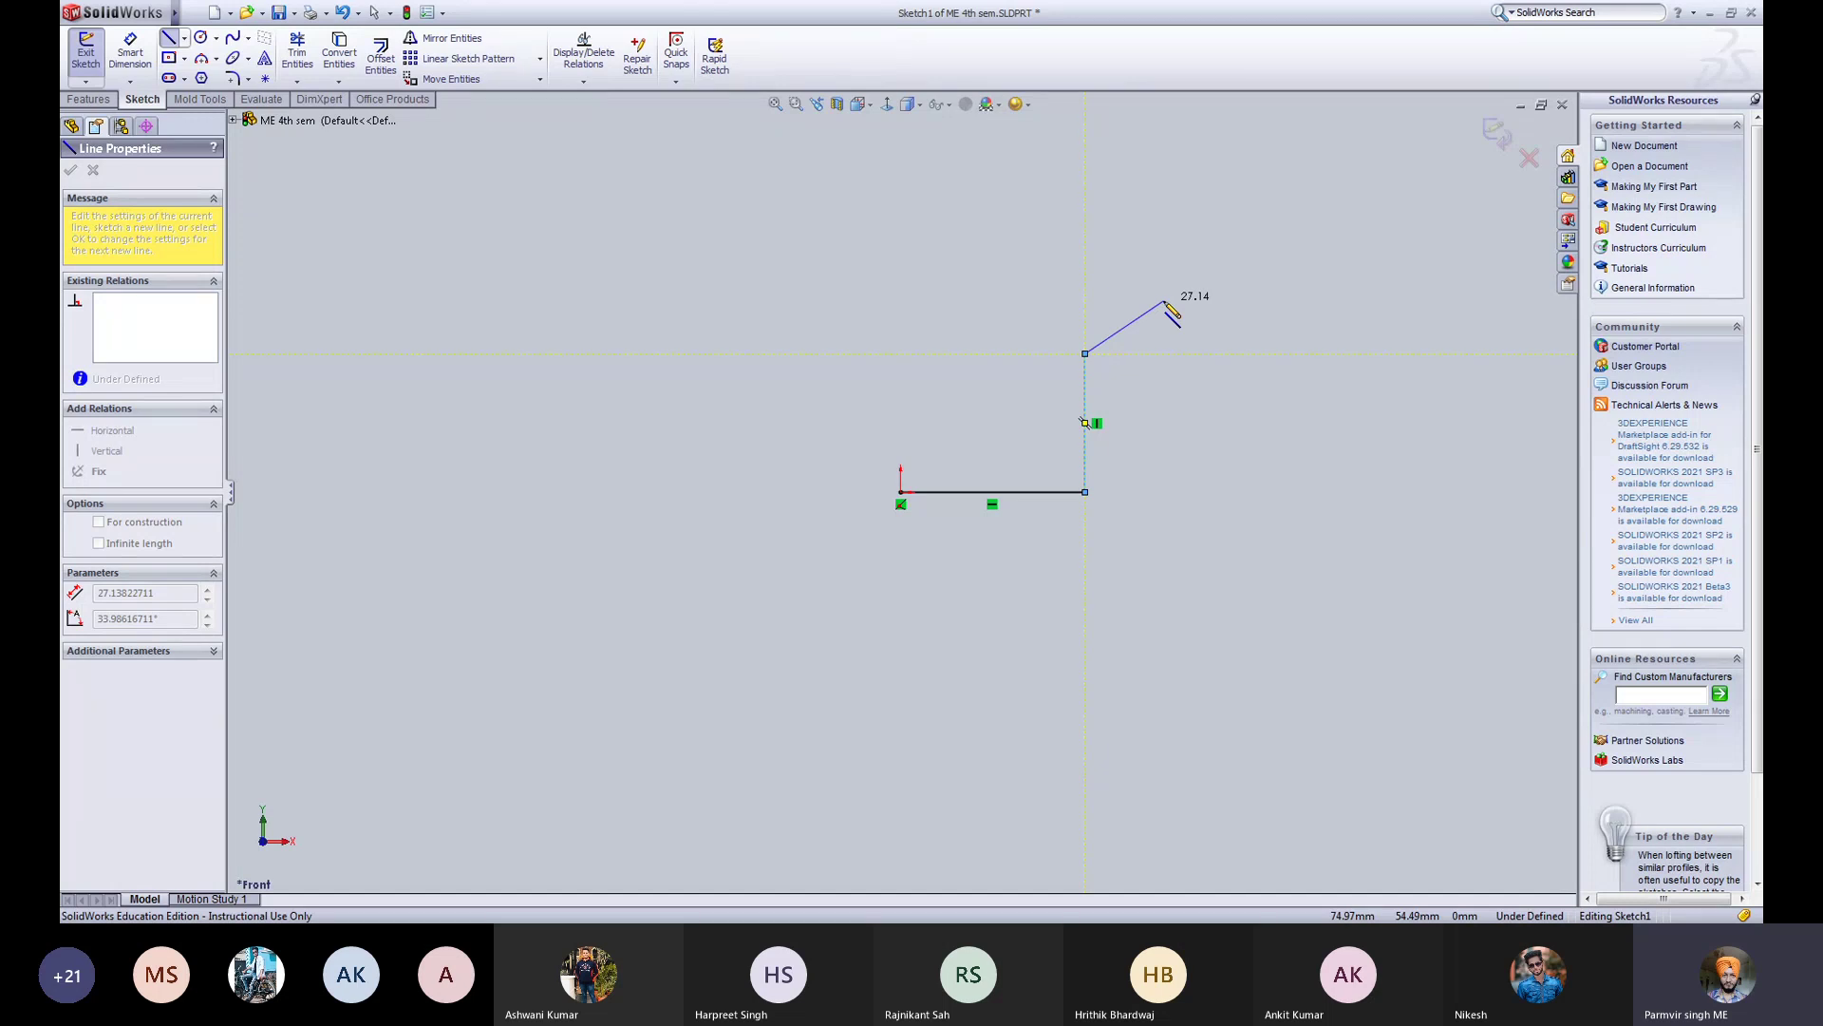
pyautogui.press('Escape')
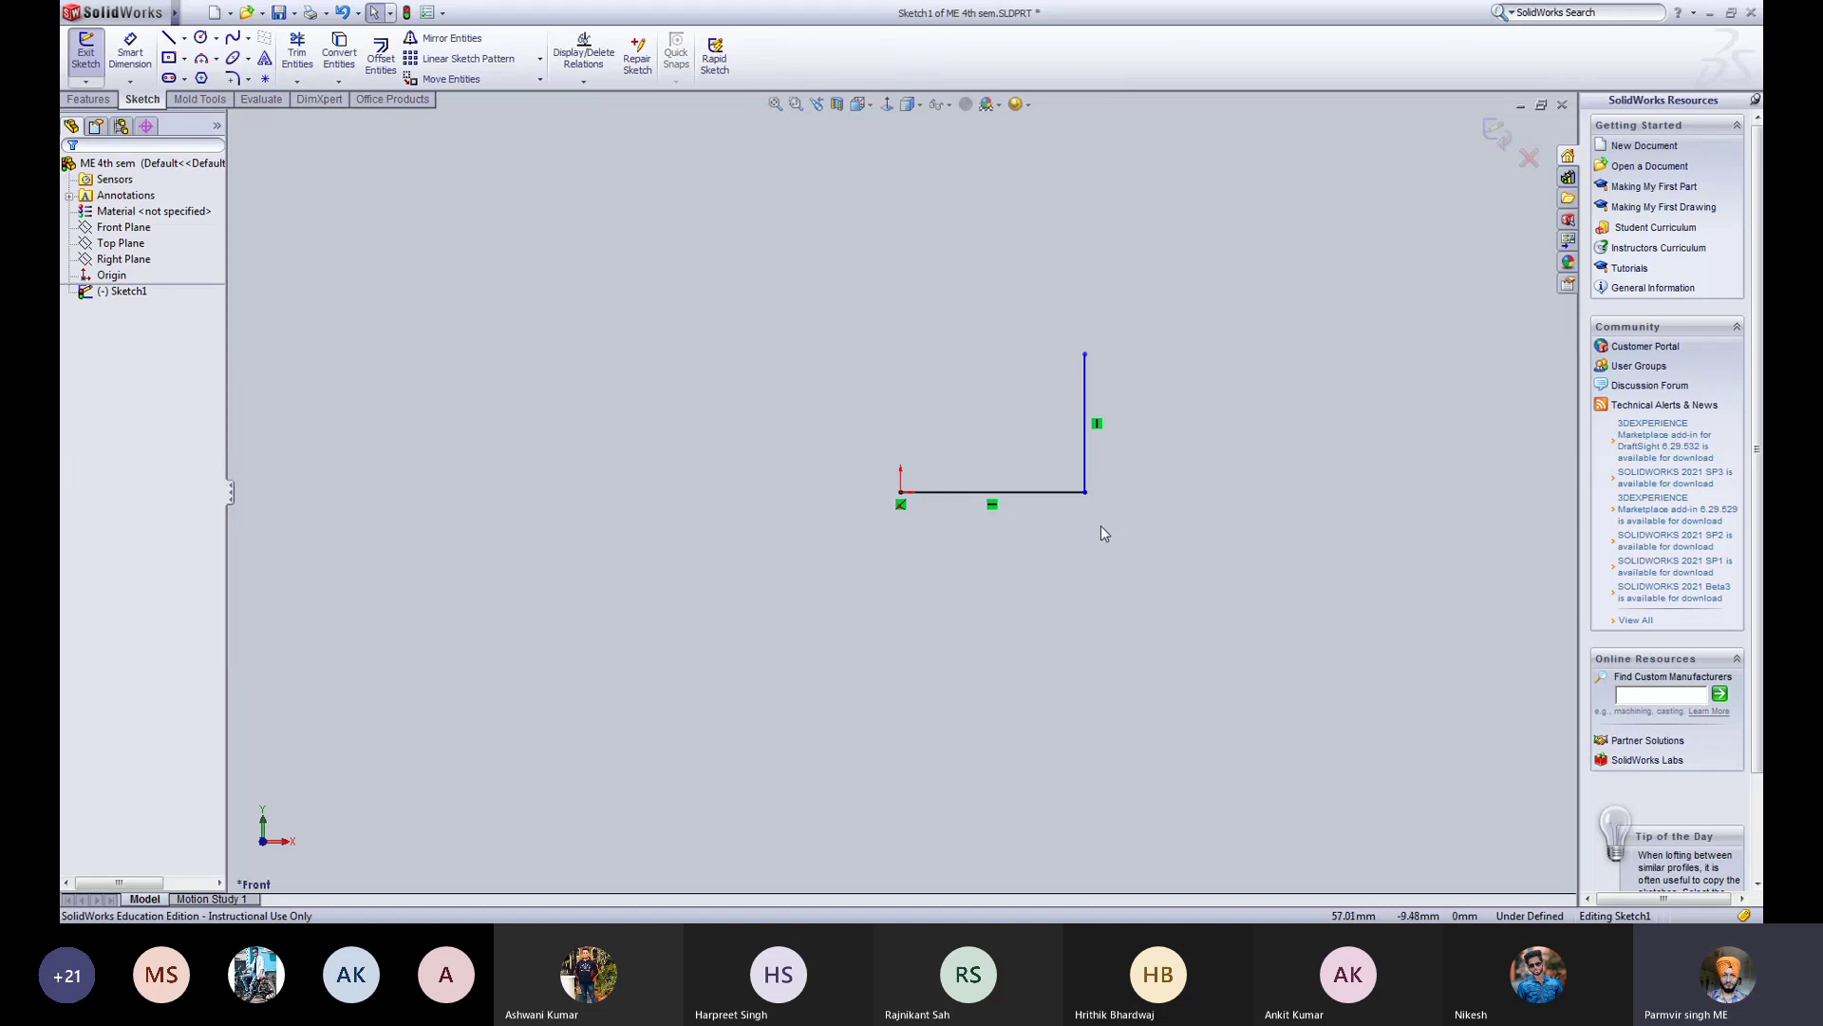
pyautogui.keyDown('ctrl'); pyautogui.moveTo(1119, 473); pyautogui.dragTo(862, 539, button='middle'); pyautogui.keyUp('ctrl')
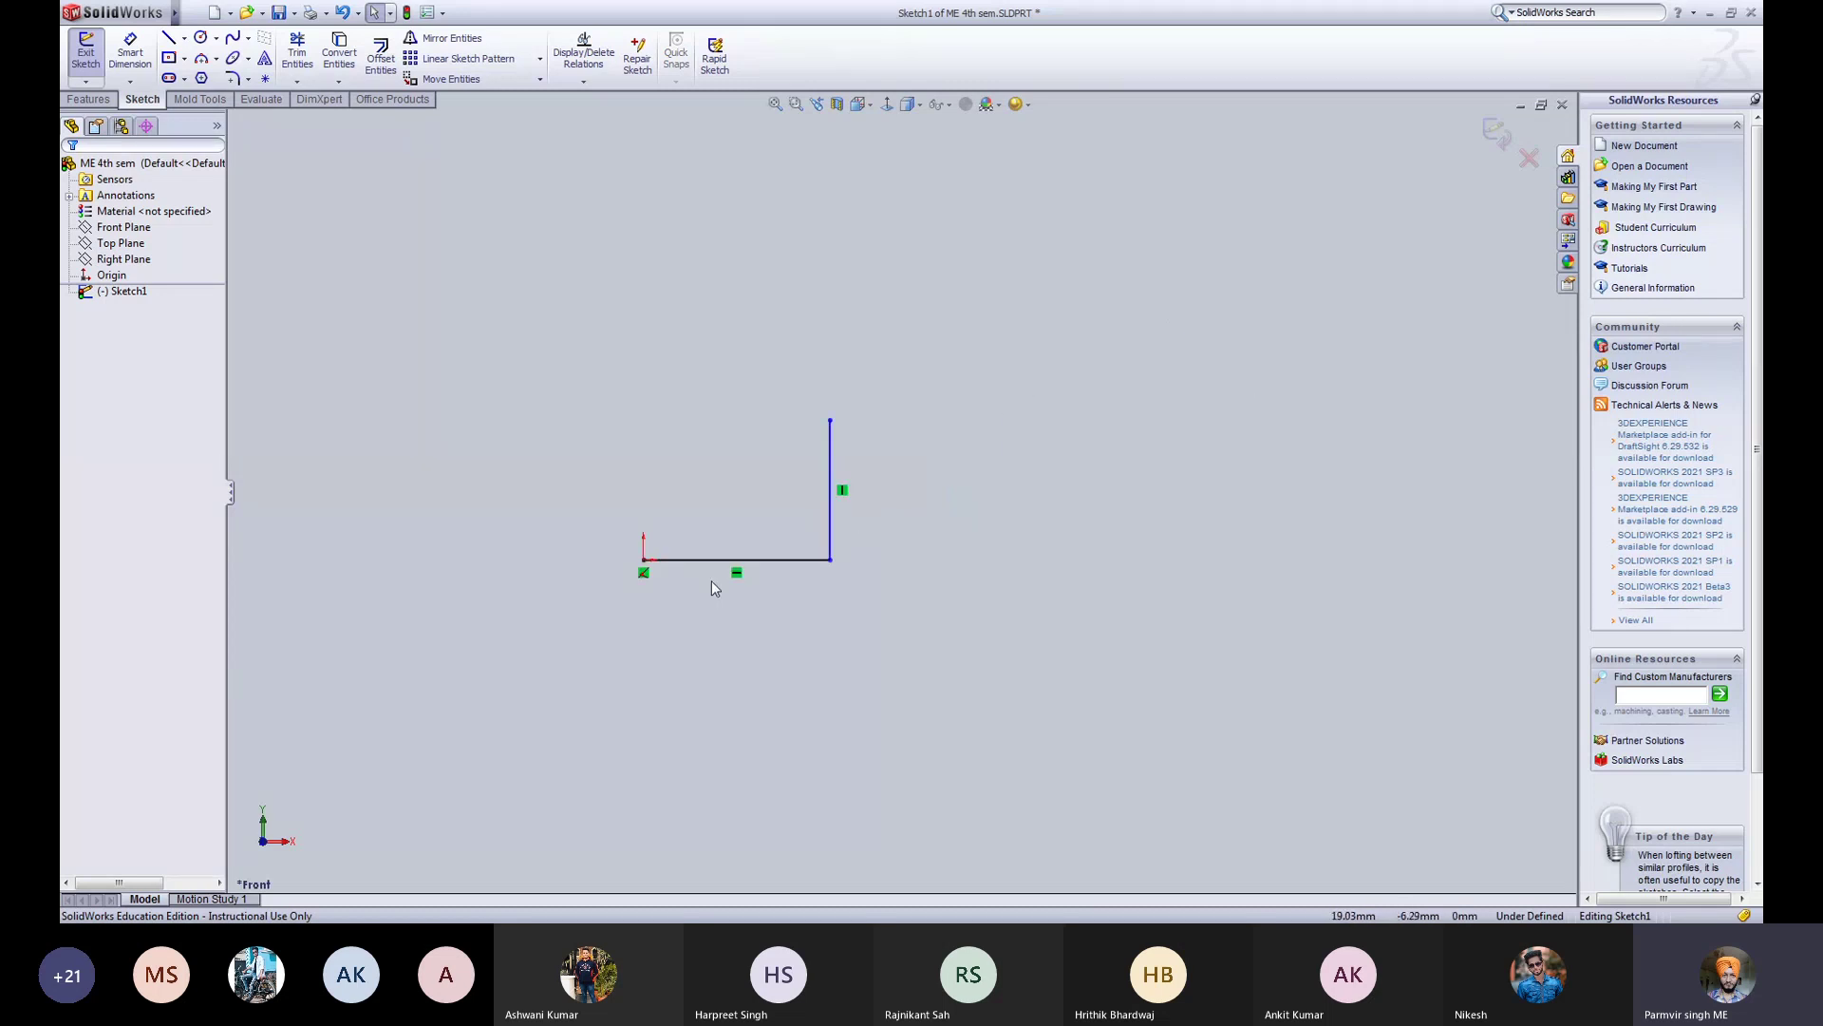
pyautogui.scroll(3, 903, 490)
pyautogui.scroll(-3, 756, 534)
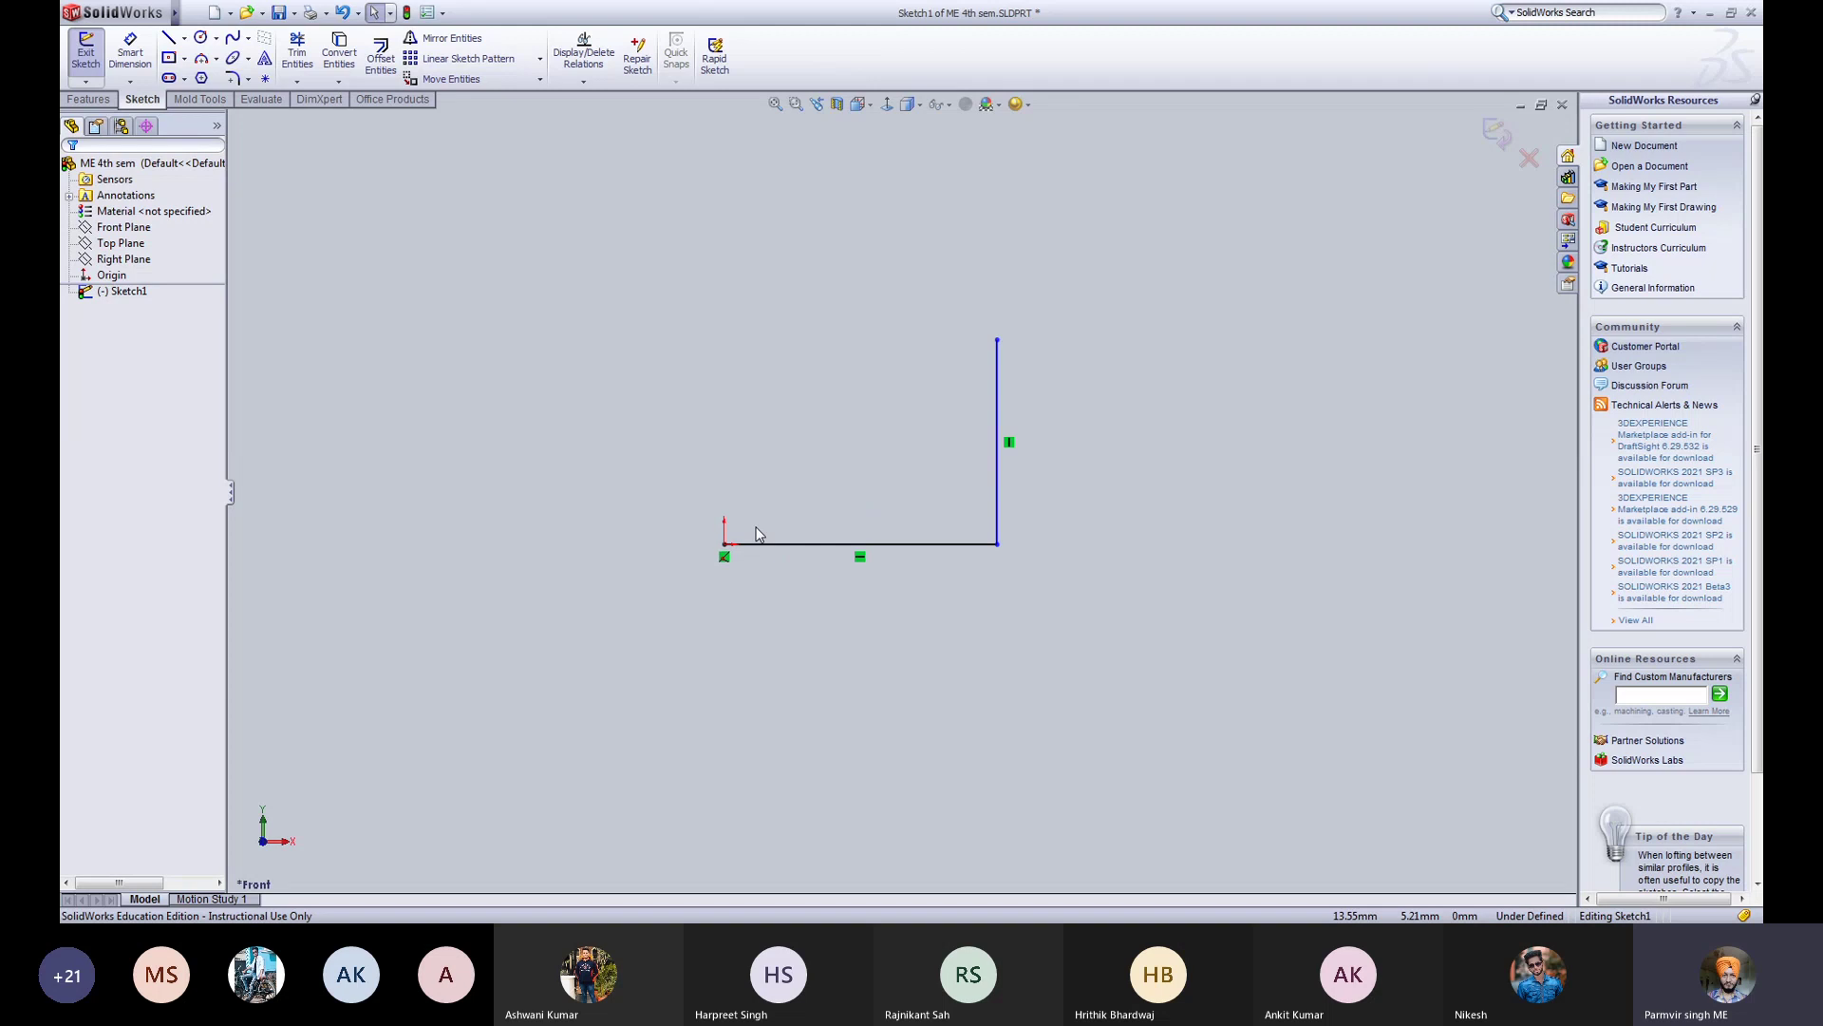
pyautogui.scroll(2, 893, 489)
pyautogui.scroll(-2, 943, 498)
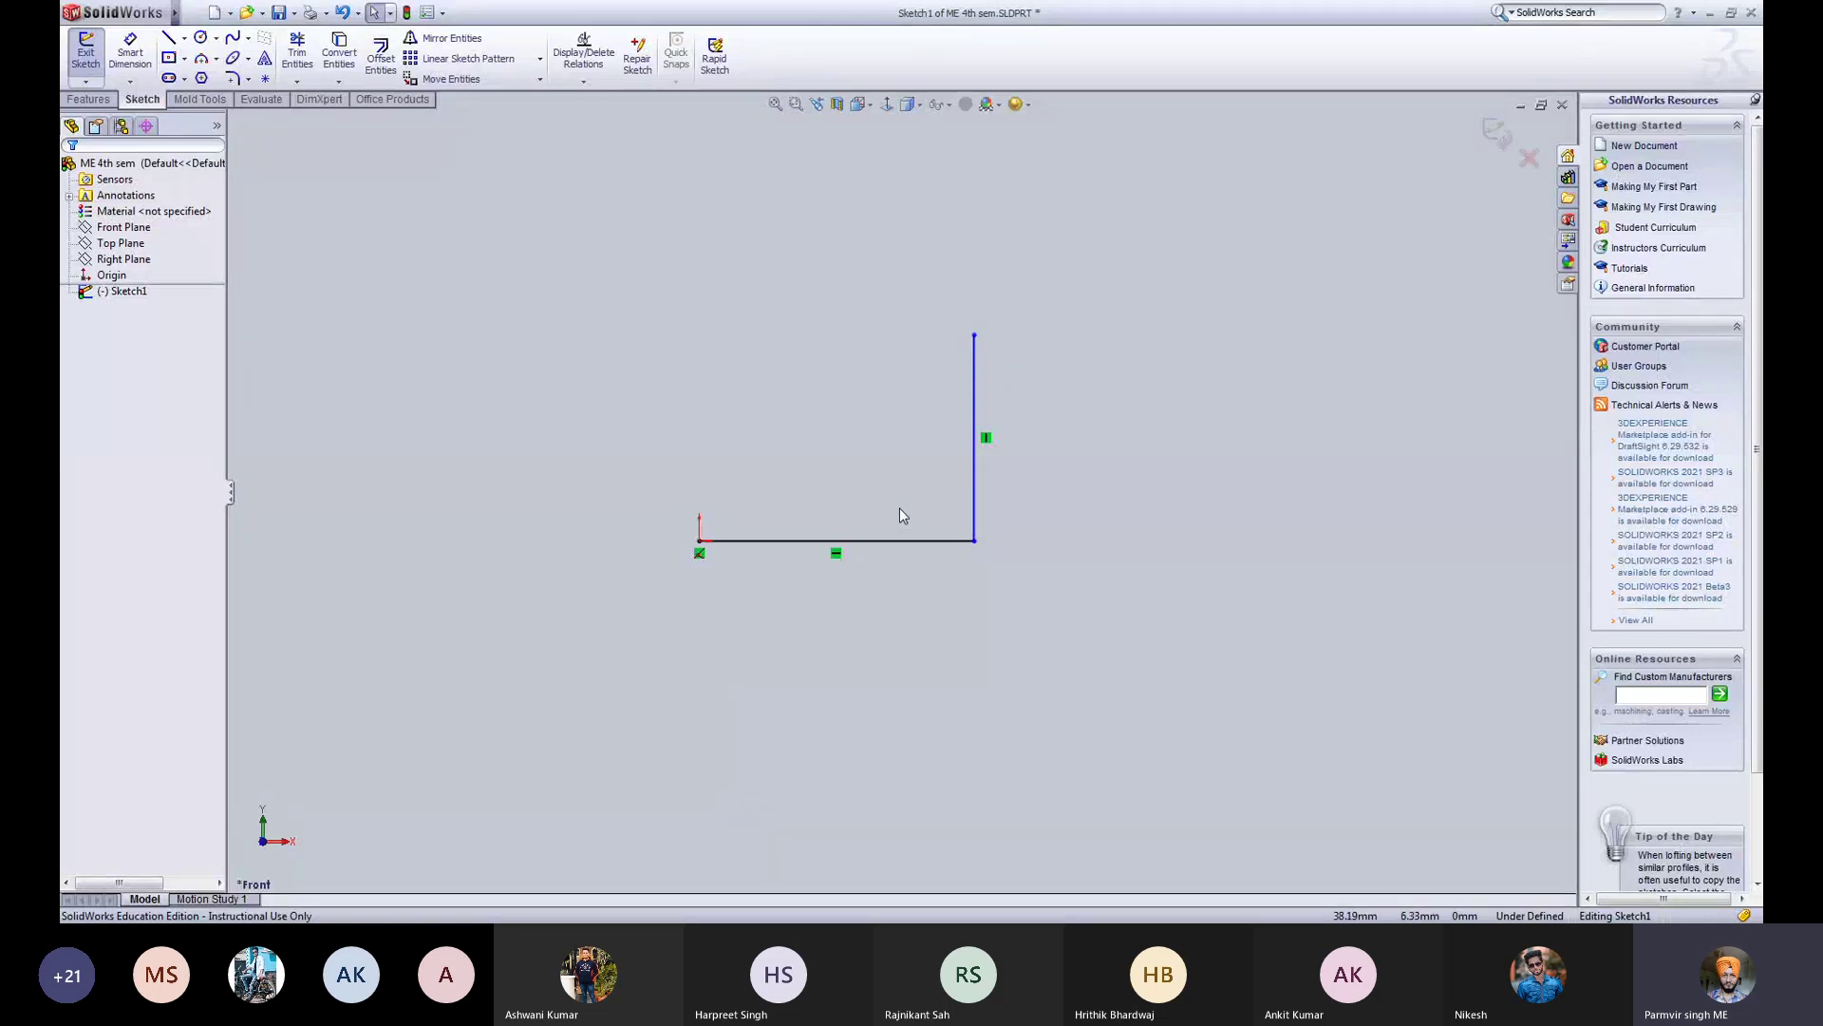
pyautogui.moveTo(901, 516)
pyautogui.keyDown('ctrl'); pyautogui.mouseDown(button='middle')
pyautogui.moveTo(940, 566)
pyautogui.moveTo(794, 569)
pyautogui.moveTo(911, 431)
pyautogui.moveTo(766, 573)
pyautogui.moveTo(896, 502)
pyautogui.moveTo(770, 517)
pyautogui.moveTo(1042, 623)
pyautogui.moveTo(912, 541)
pyautogui.moveTo(992, 497)
pyautogui.moveTo(981, 639)
pyautogui.moveTo(835, 492)
pyautogui.moveTo(904, 611)
pyautogui.moveTo(960, 513)
pyautogui.moveTo(949, 500)
pyautogui.mouseUp(button='middle'); pyautogui.keyUp('ctrl')
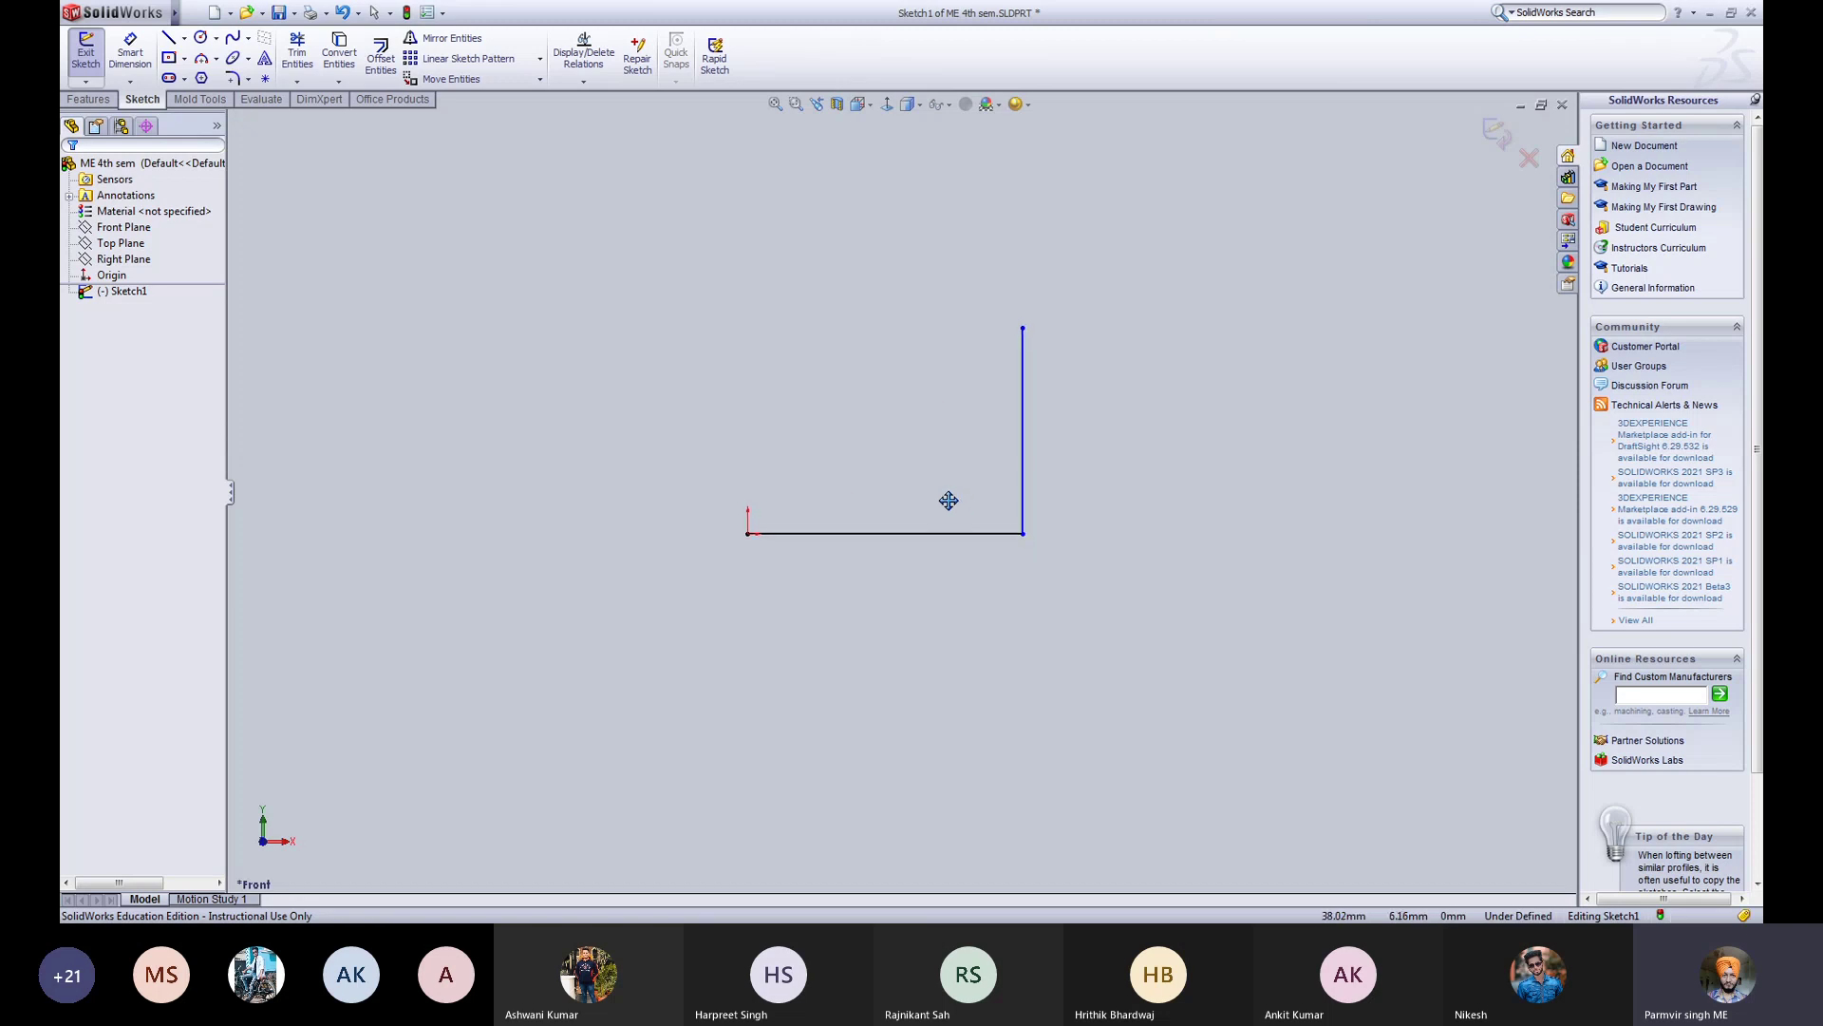
pyautogui.press('Escape')
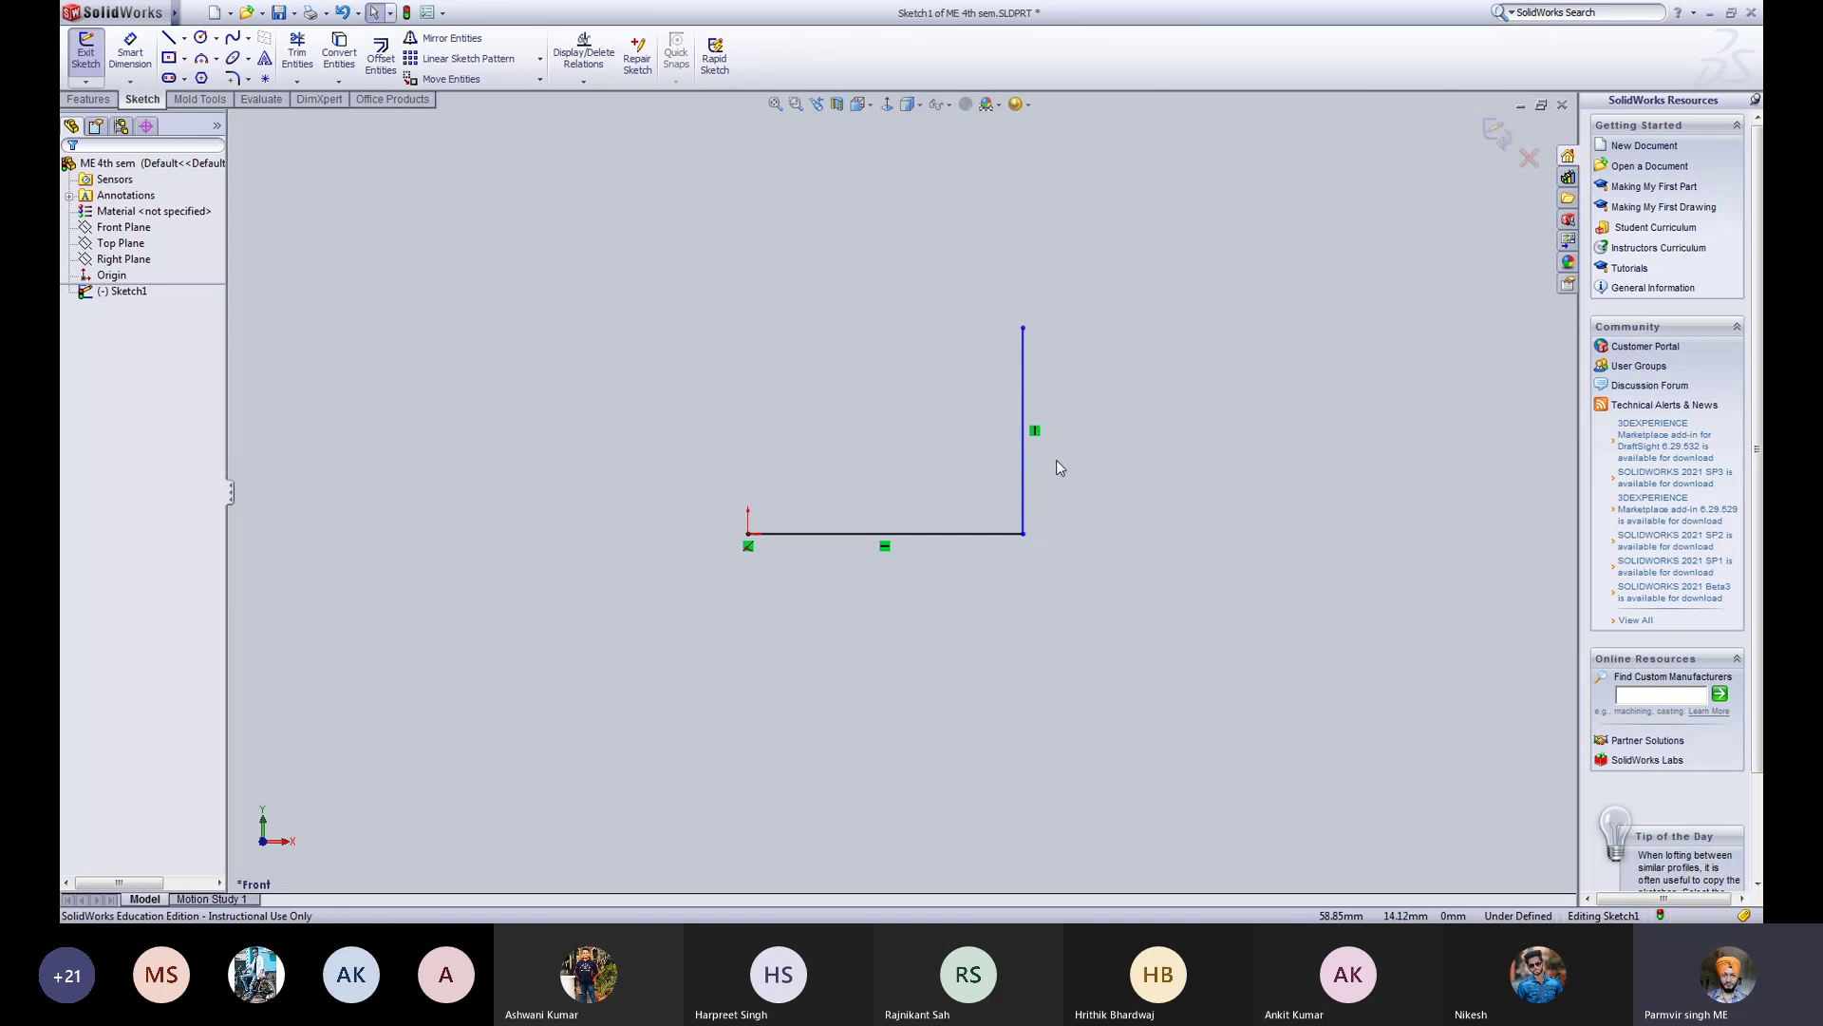
pyautogui.moveTo(1056, 459)
pyautogui.mouseDown(button='middle')
pyautogui.moveTo(864, 524)
pyautogui.moveTo(732, 408)
pyautogui.moveTo(839, 521)
pyautogui.moveTo(1070, 459)
pyautogui.moveTo(958, 404)
pyautogui.moveTo(964, 435)
pyautogui.moveTo(1026, 370)
pyautogui.mouseUp(button='middle')
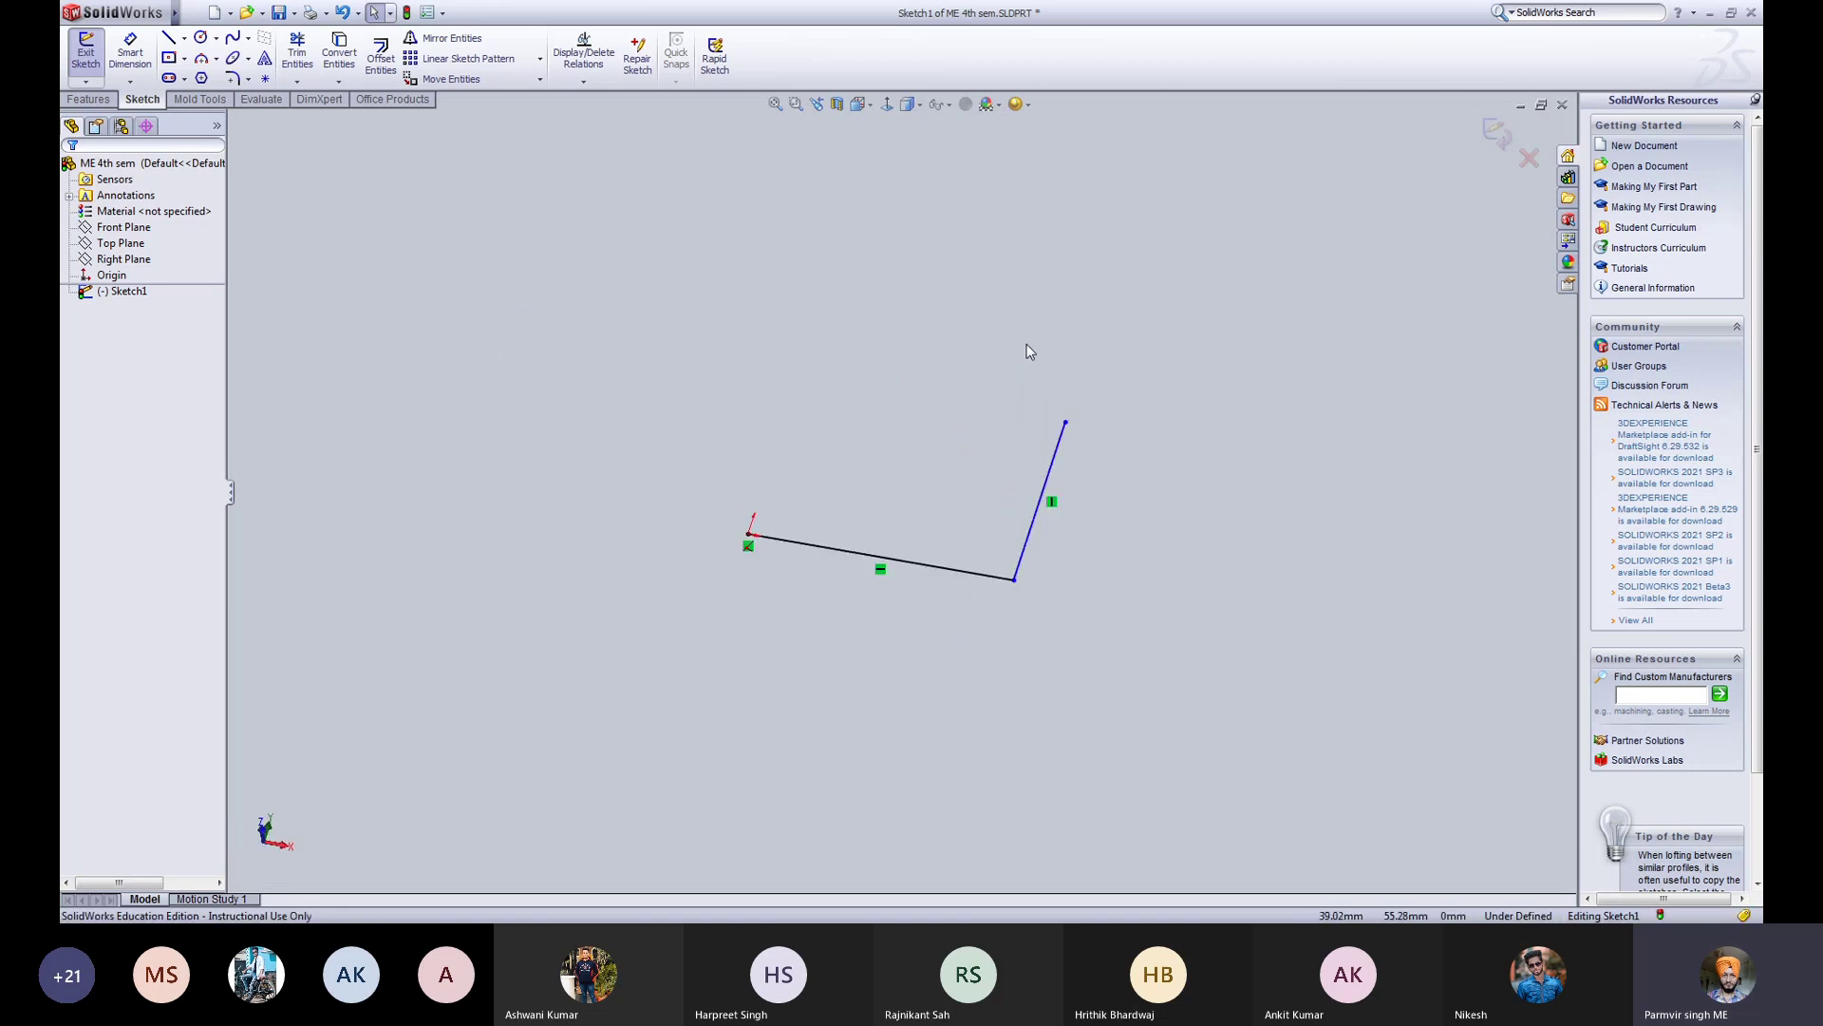
pyautogui.click(891, 105)
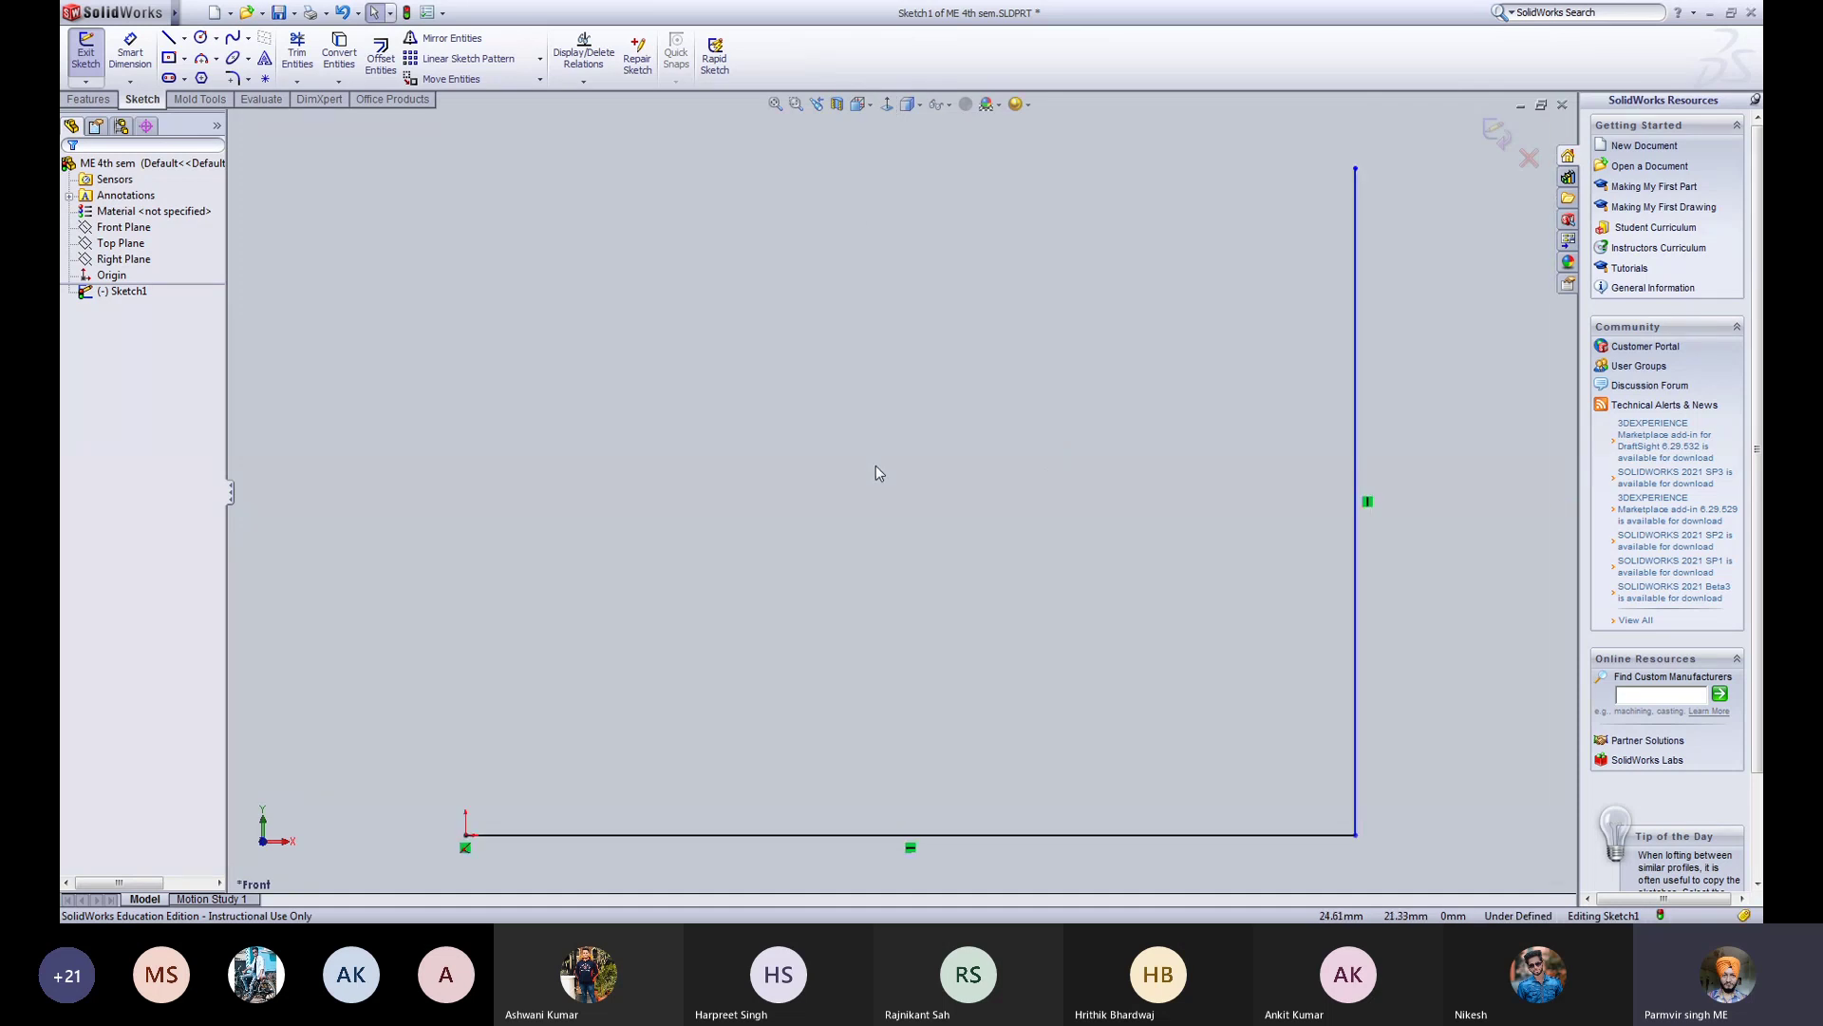
pyautogui.scroll(3, 876, 465)
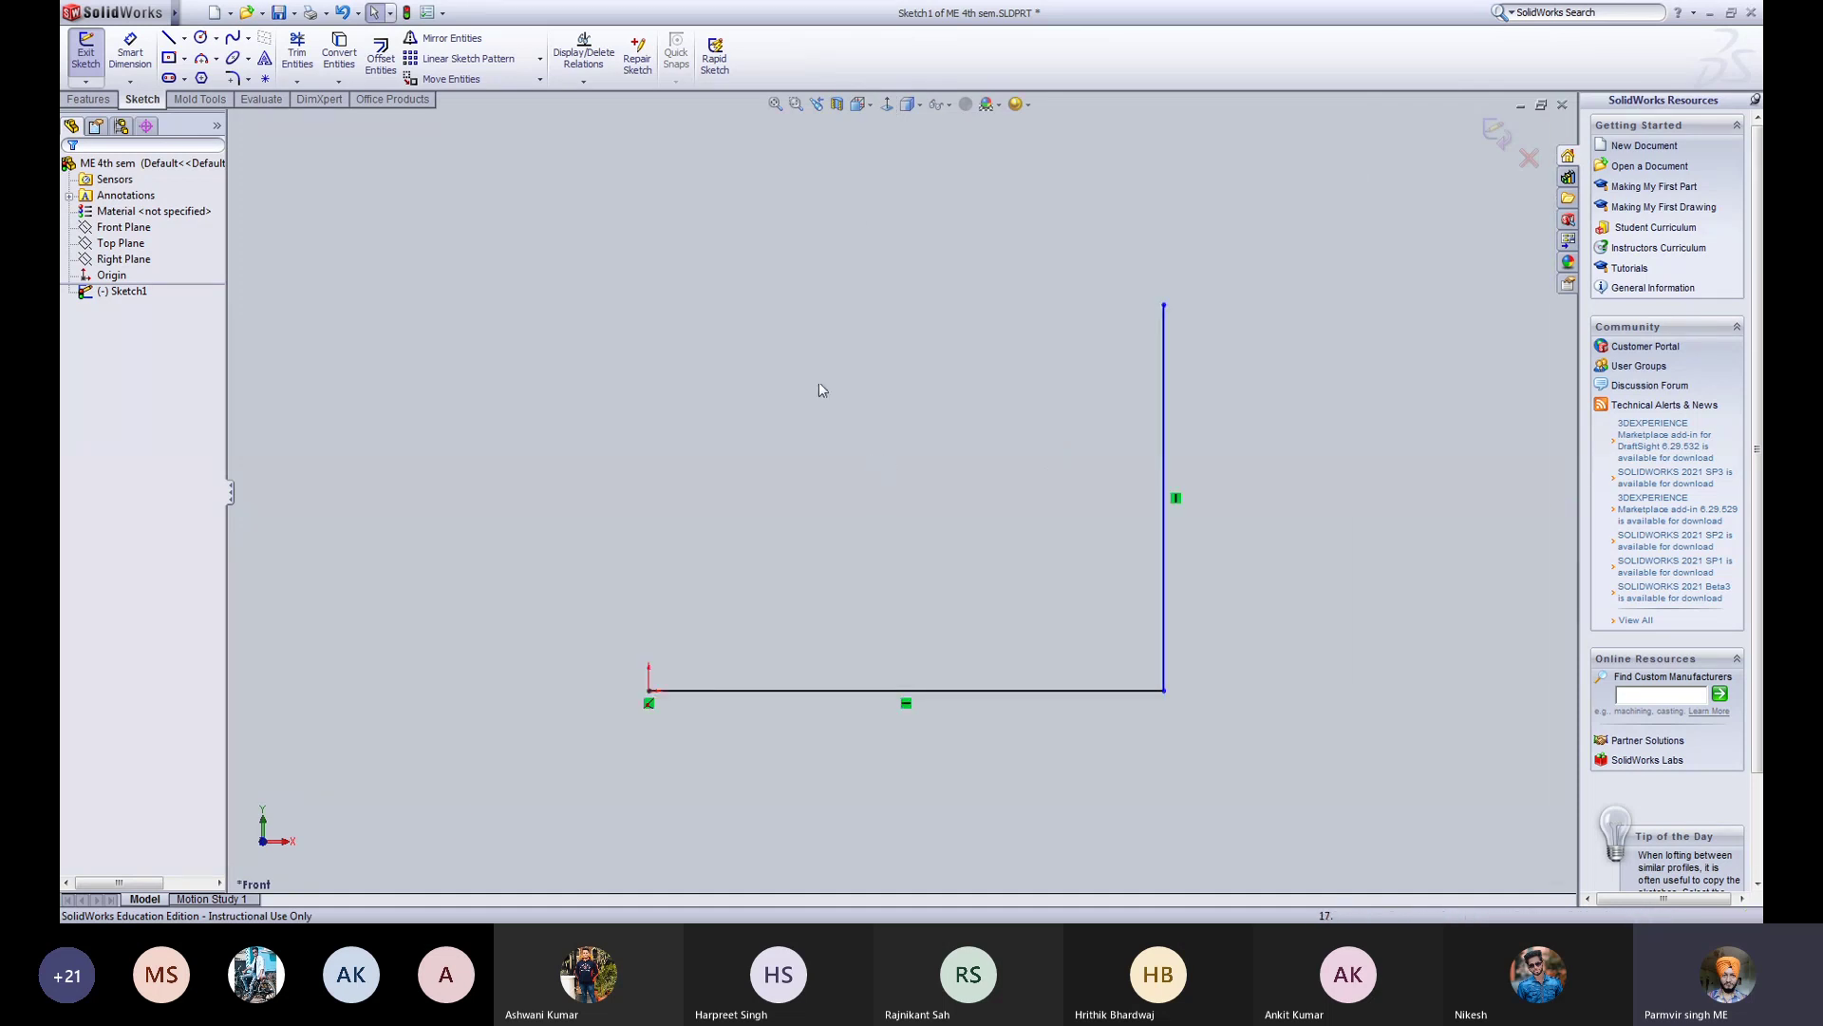
pyautogui.press('z')
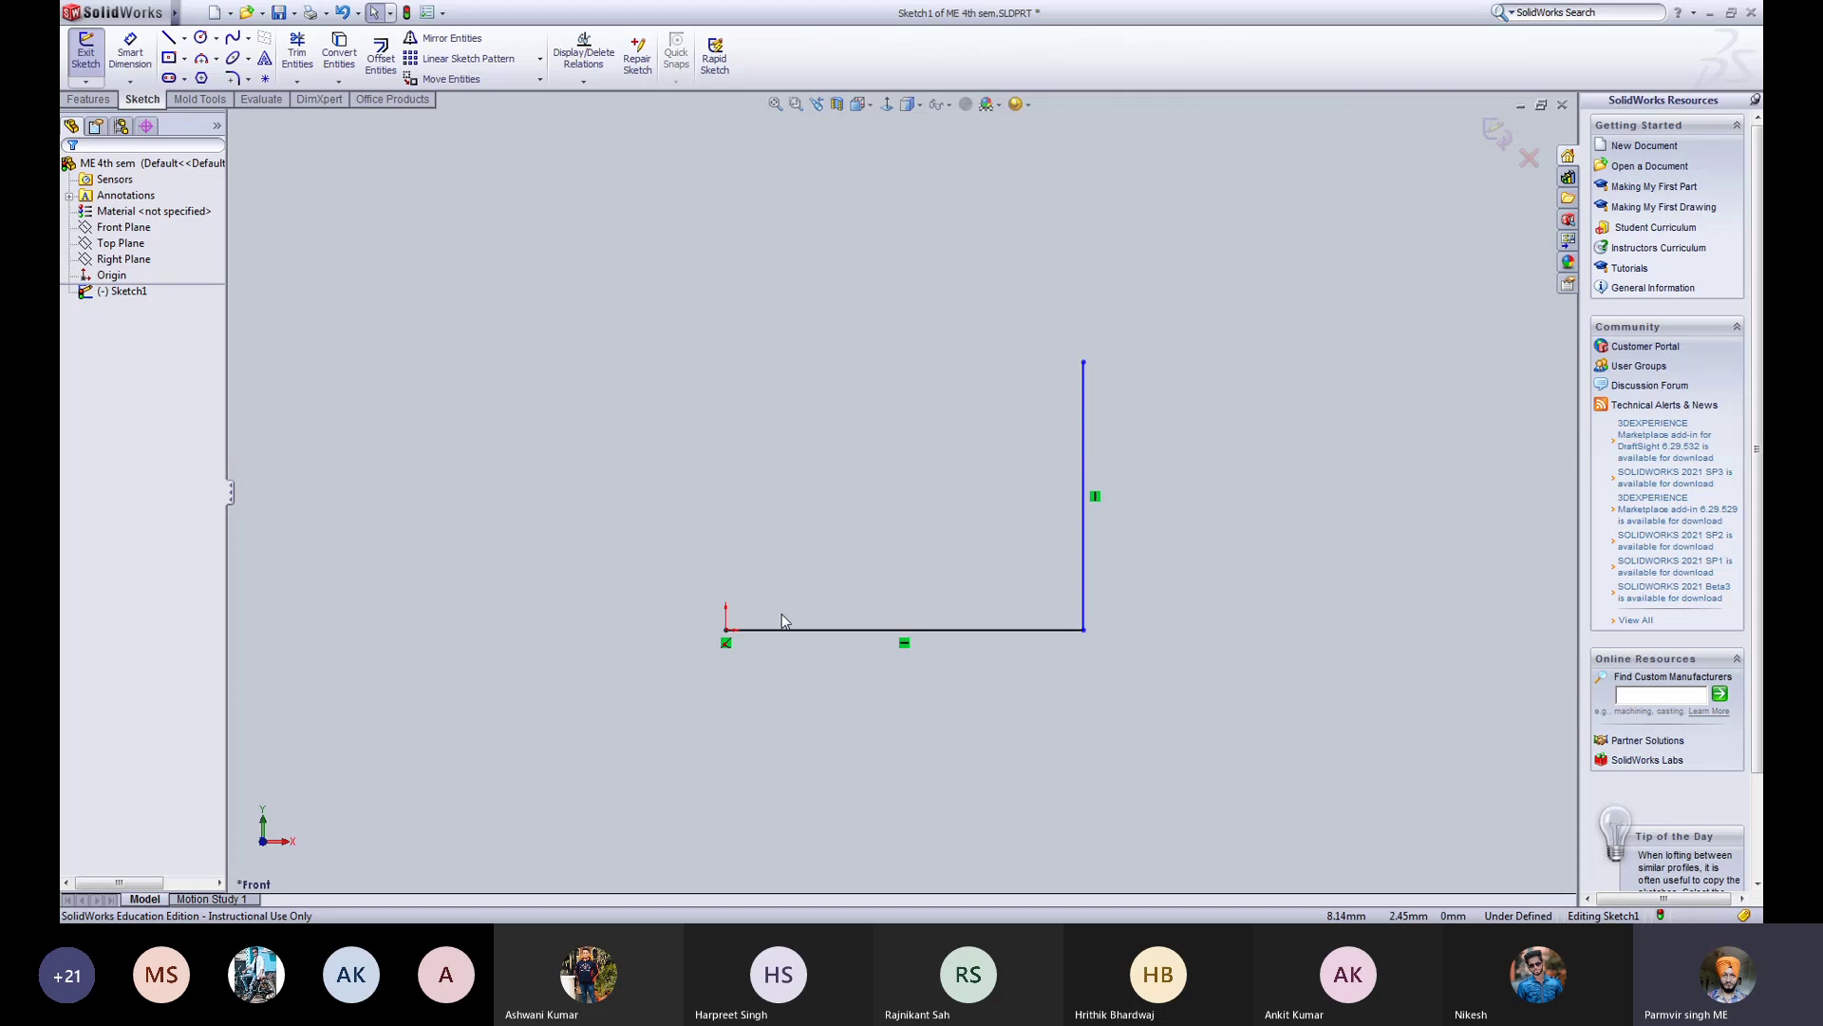
# Step: Dimension the horizontal line below it and set its length to 50 mm
pyautogui.click(137, 67)
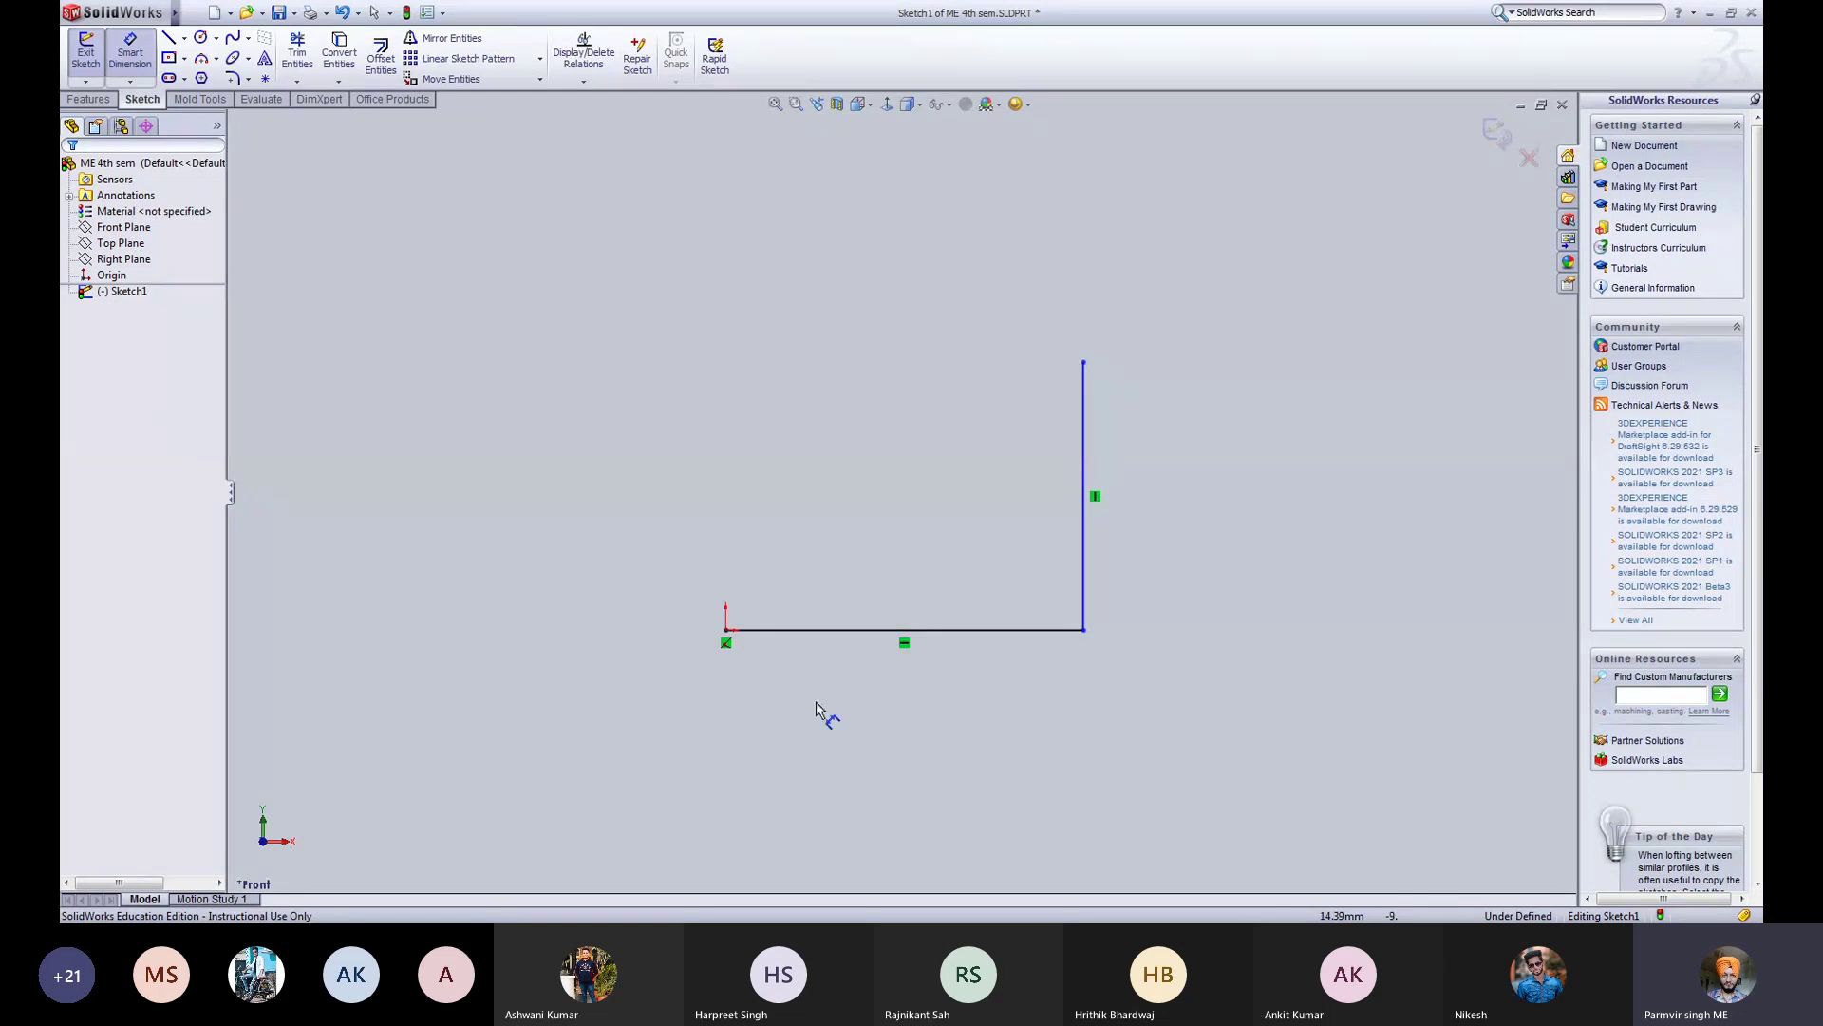
pyautogui.click(857, 631)
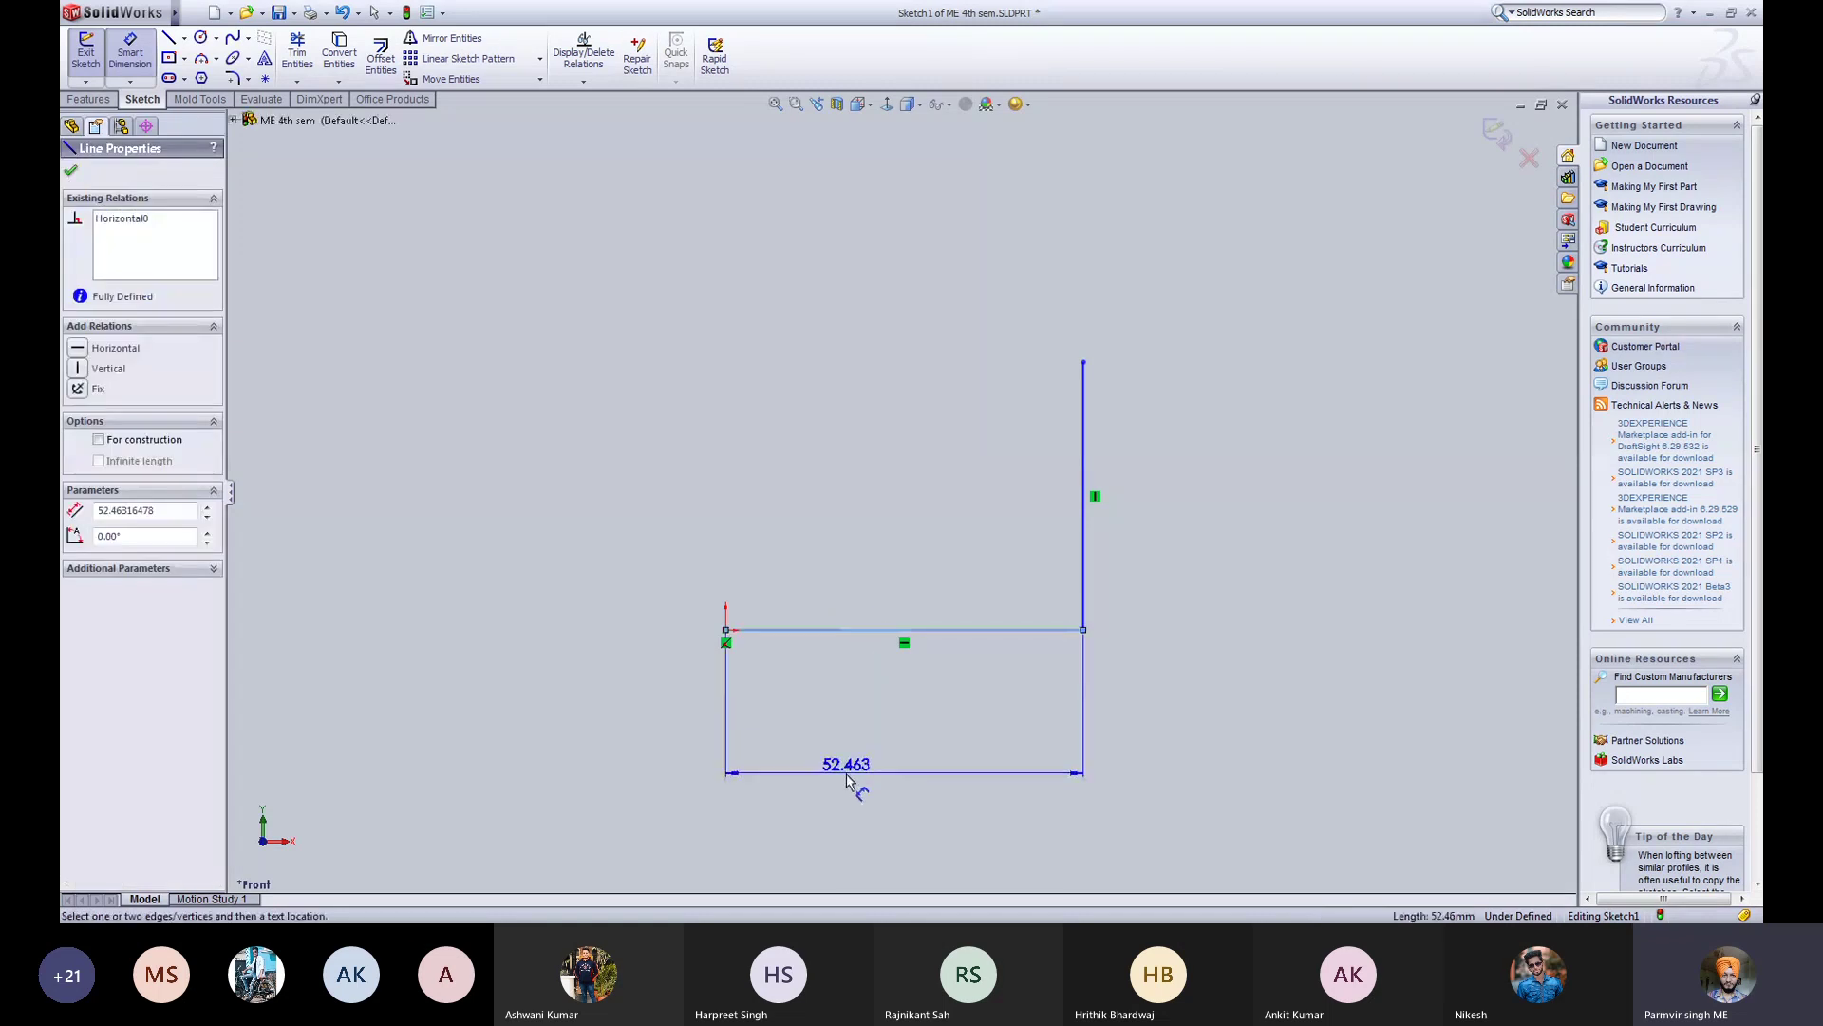
pyautogui.click(848, 781)
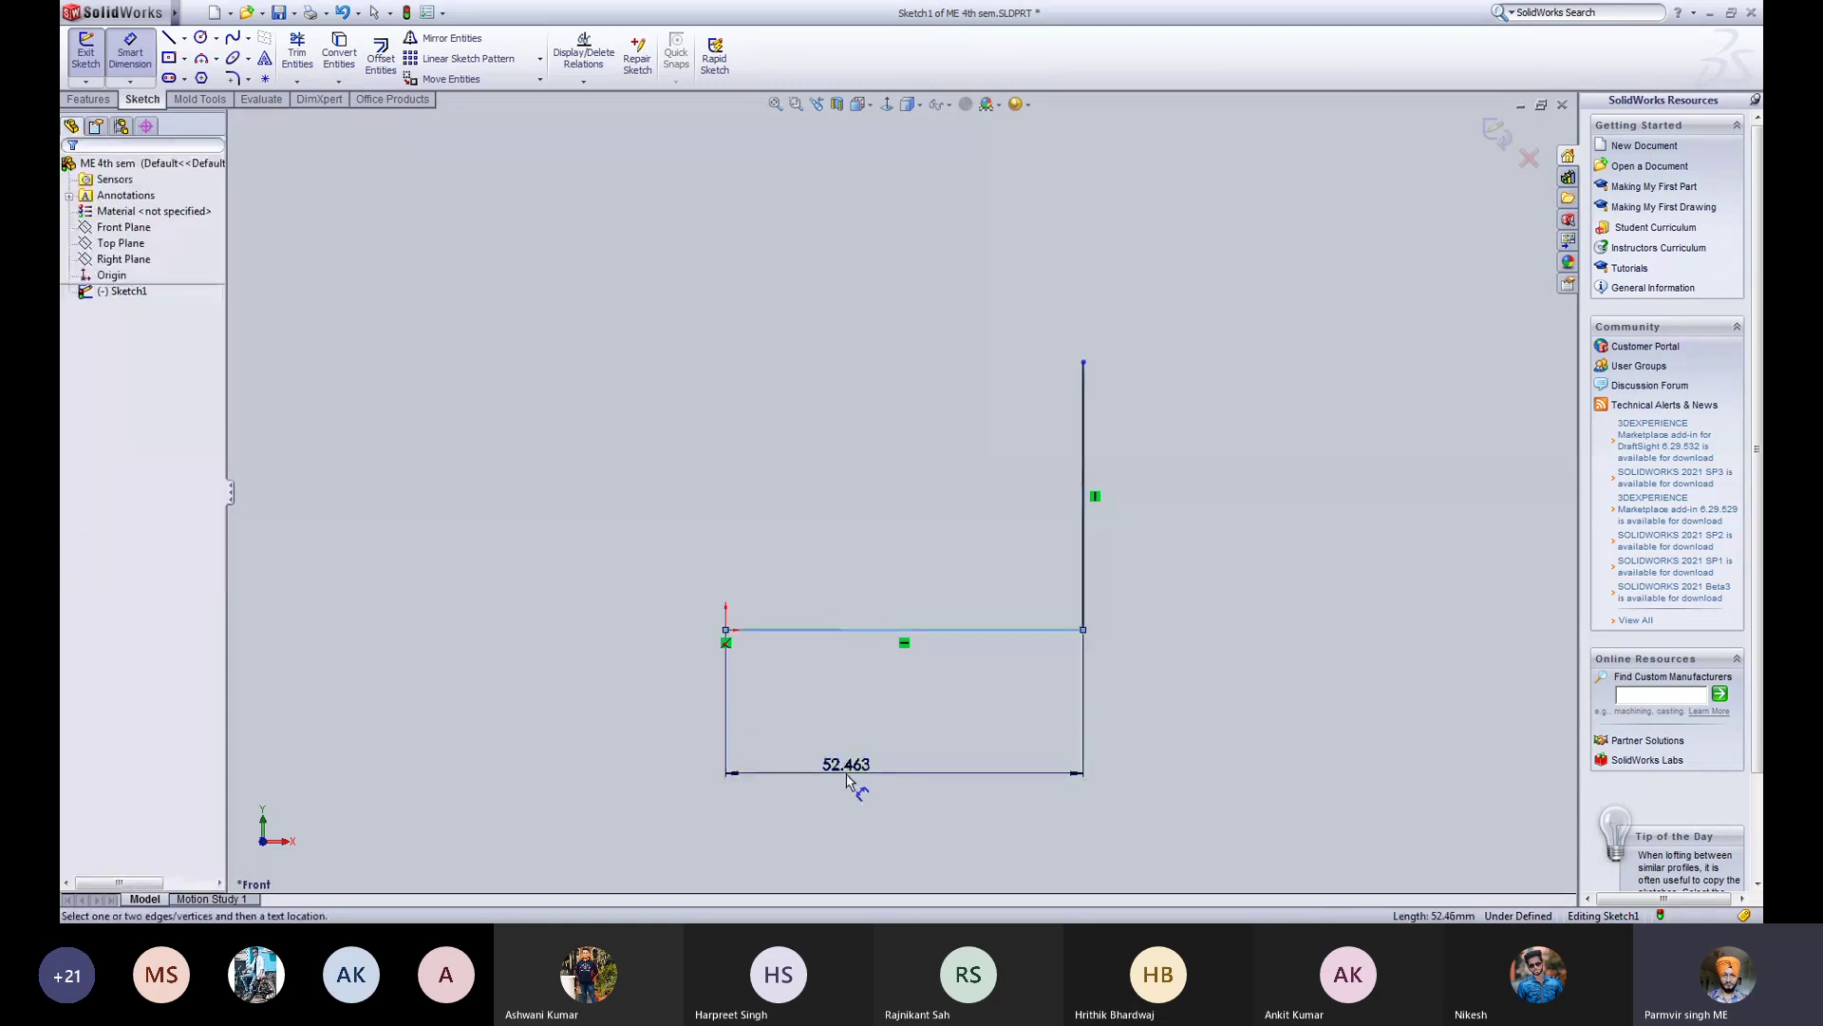
pyautogui.doubleClick(846, 767)
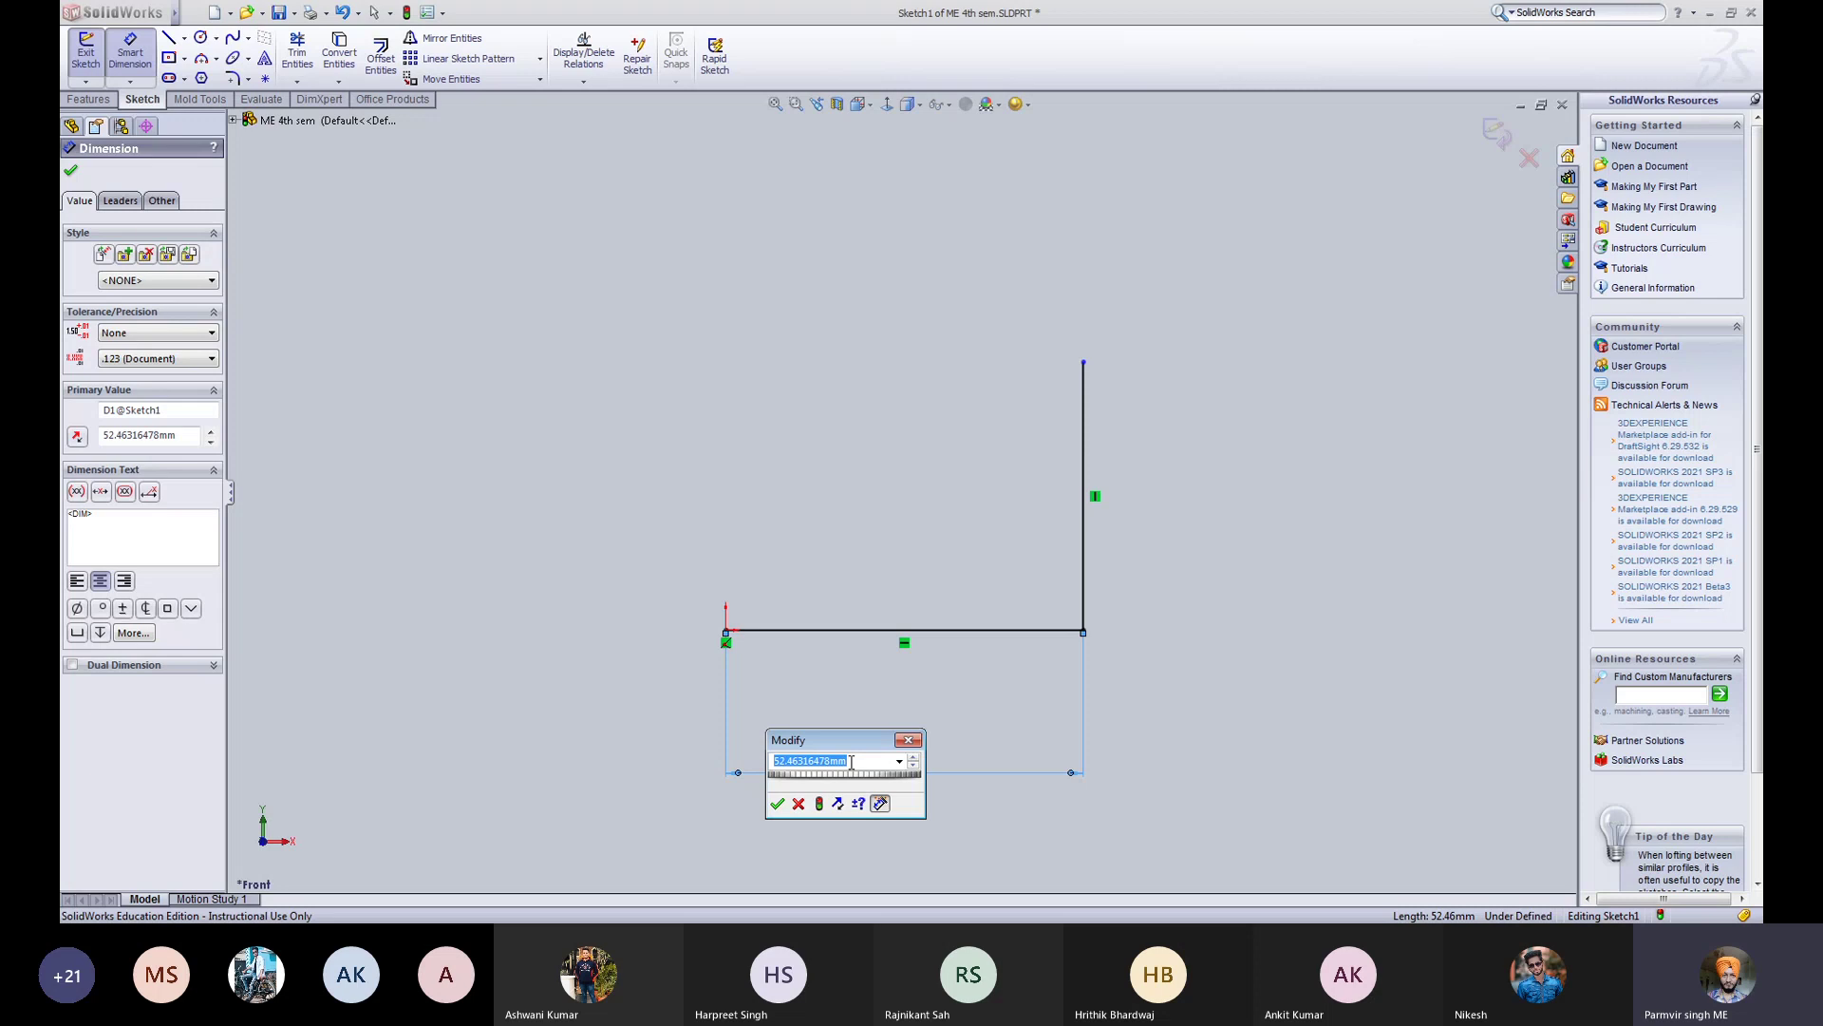
pyautogui.write('50')
pyautogui.press('Return')
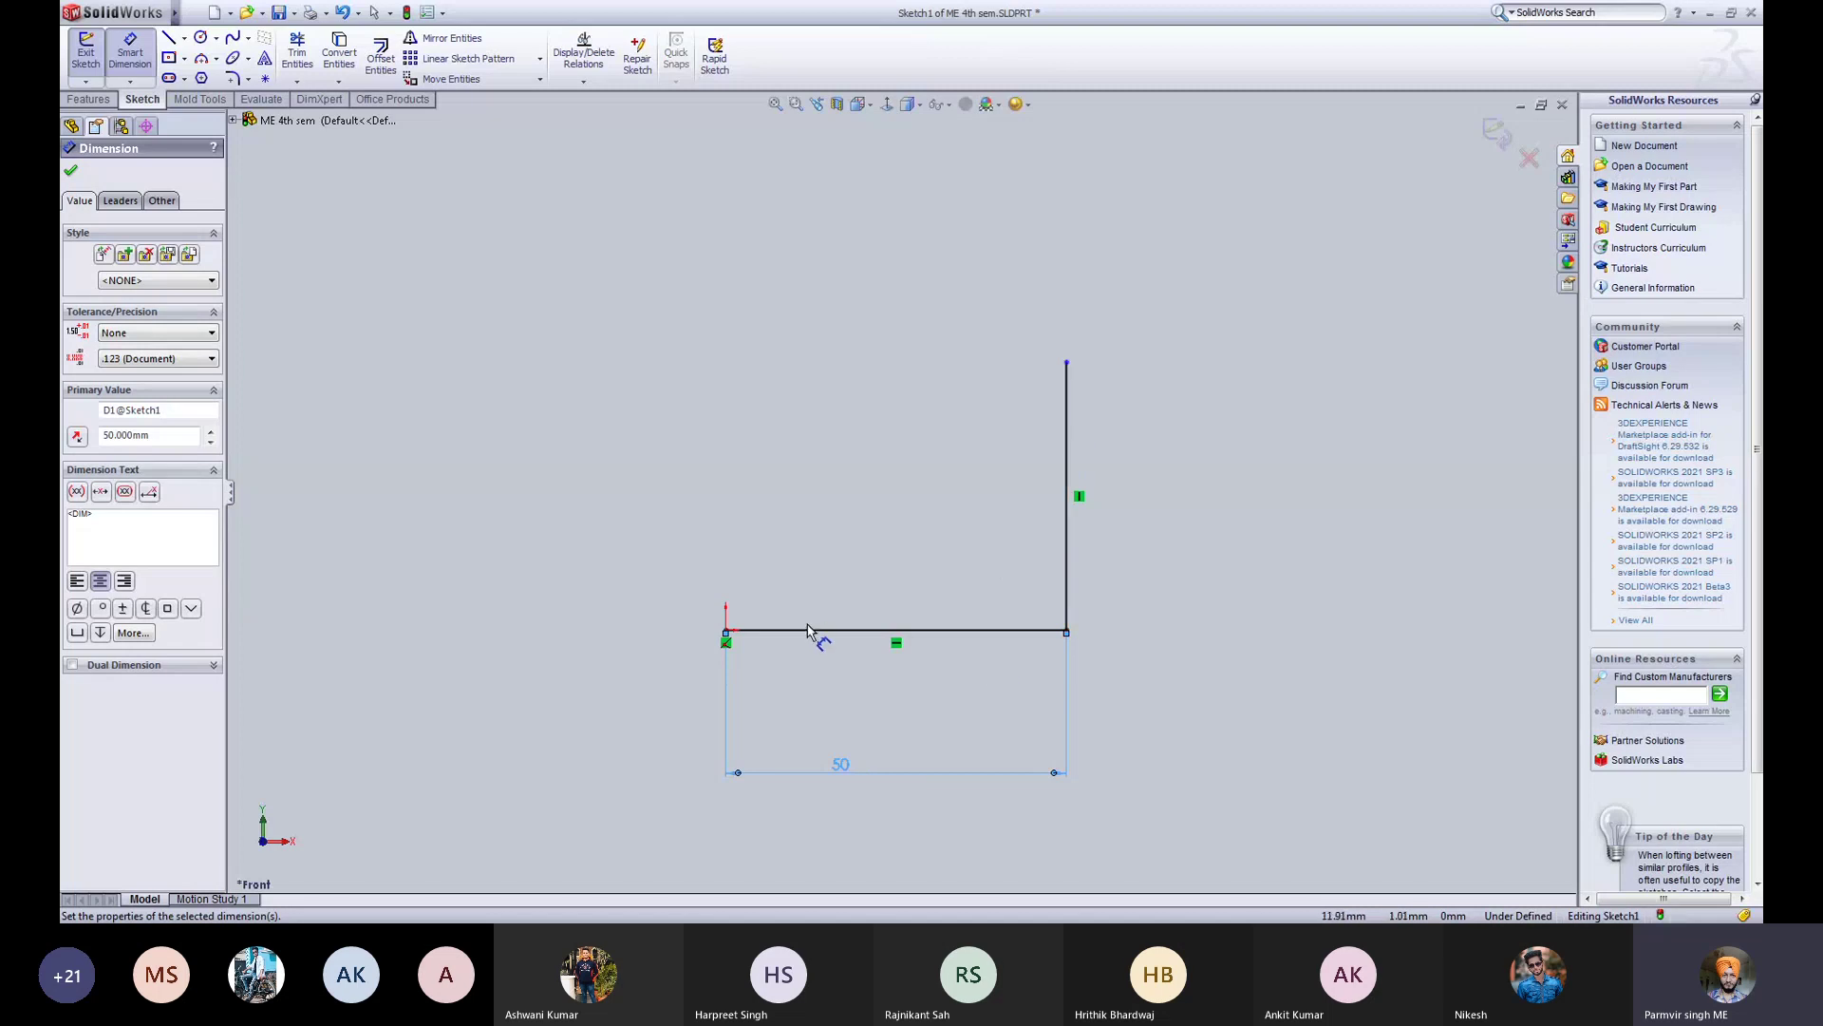
# Step: Dimension the tall vertical line, correcting an initial 40 mm entry to 60 mm
pyautogui.click(1066, 566)
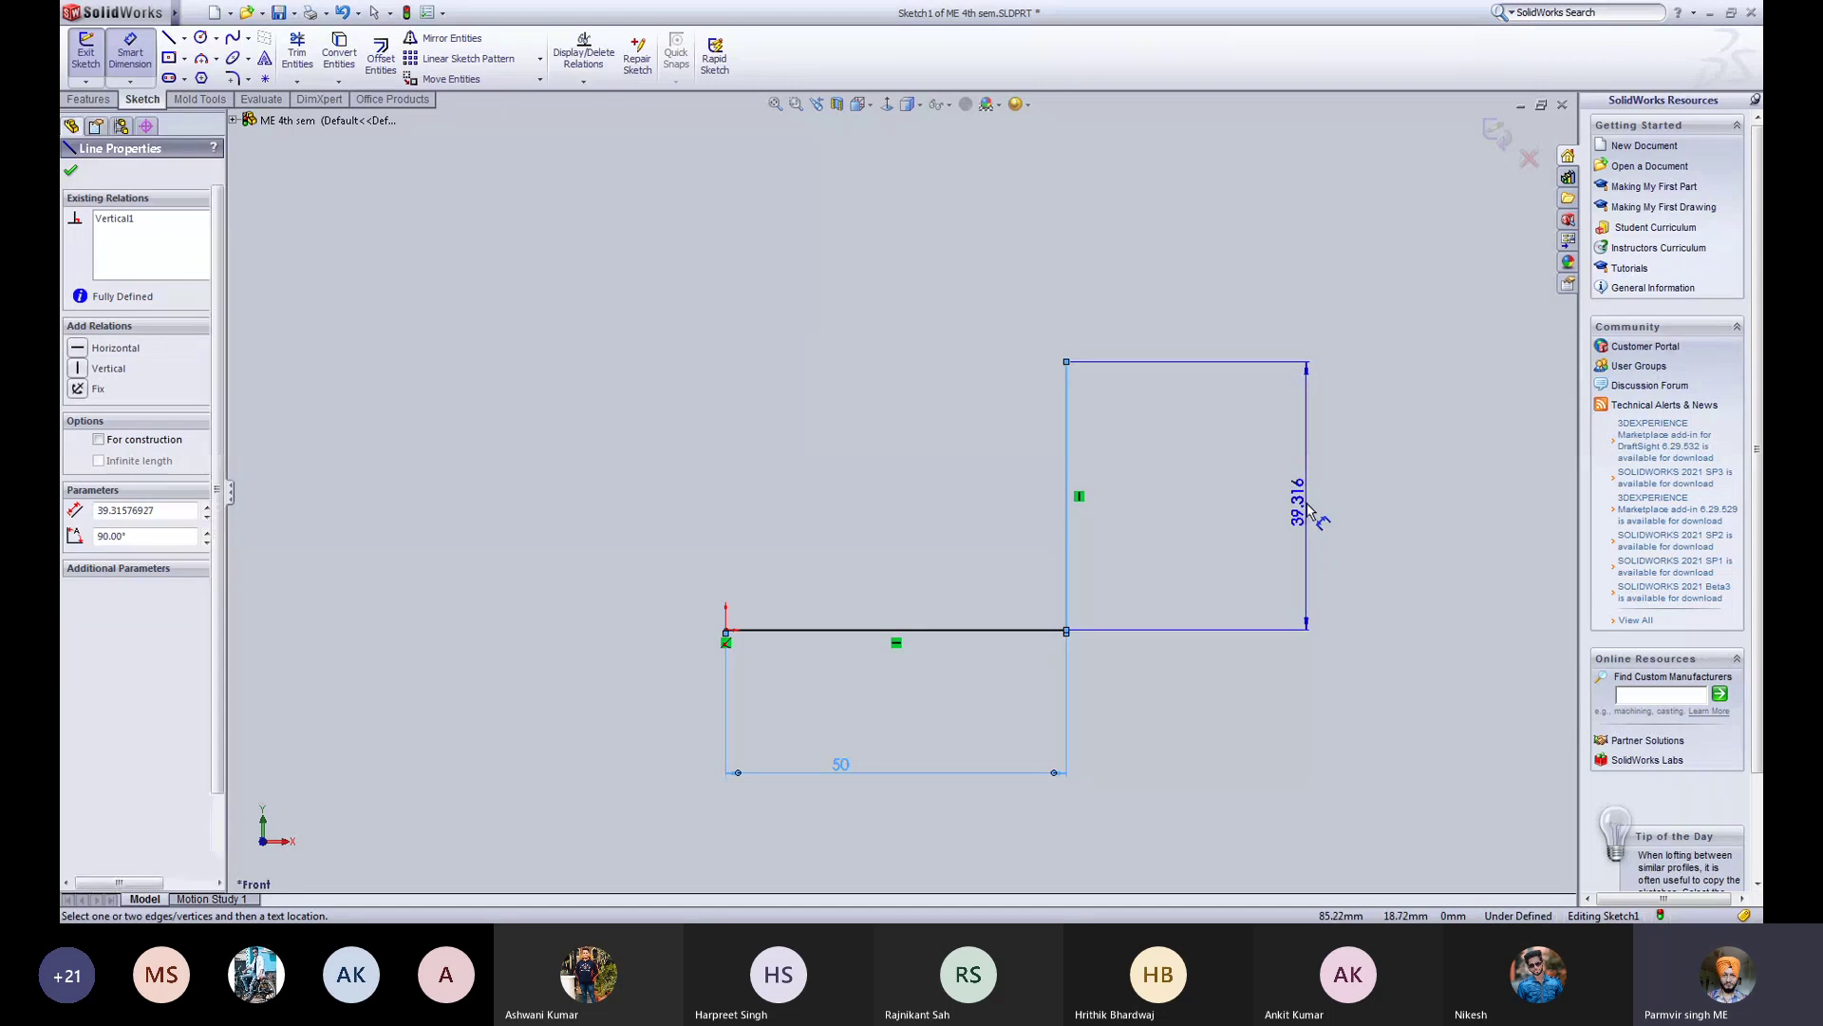
pyautogui.click(1311, 512)
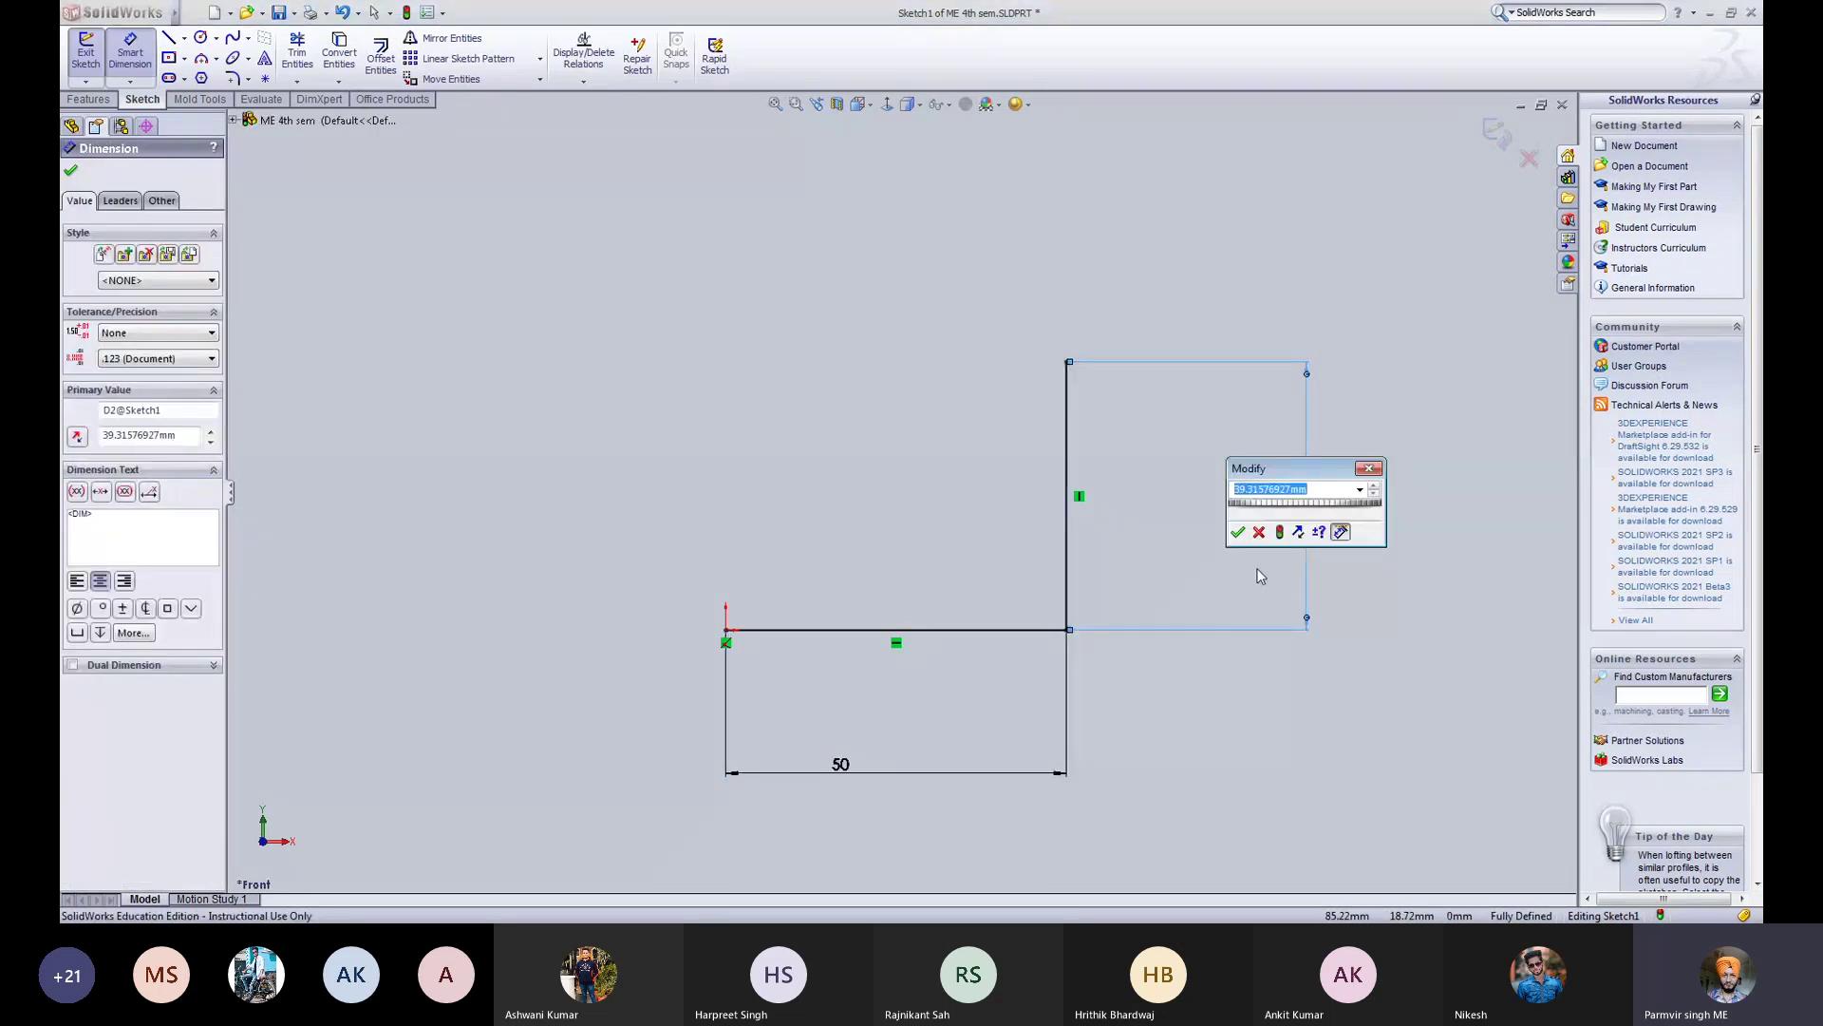
pyautogui.write('40')
pyautogui.press('Return')
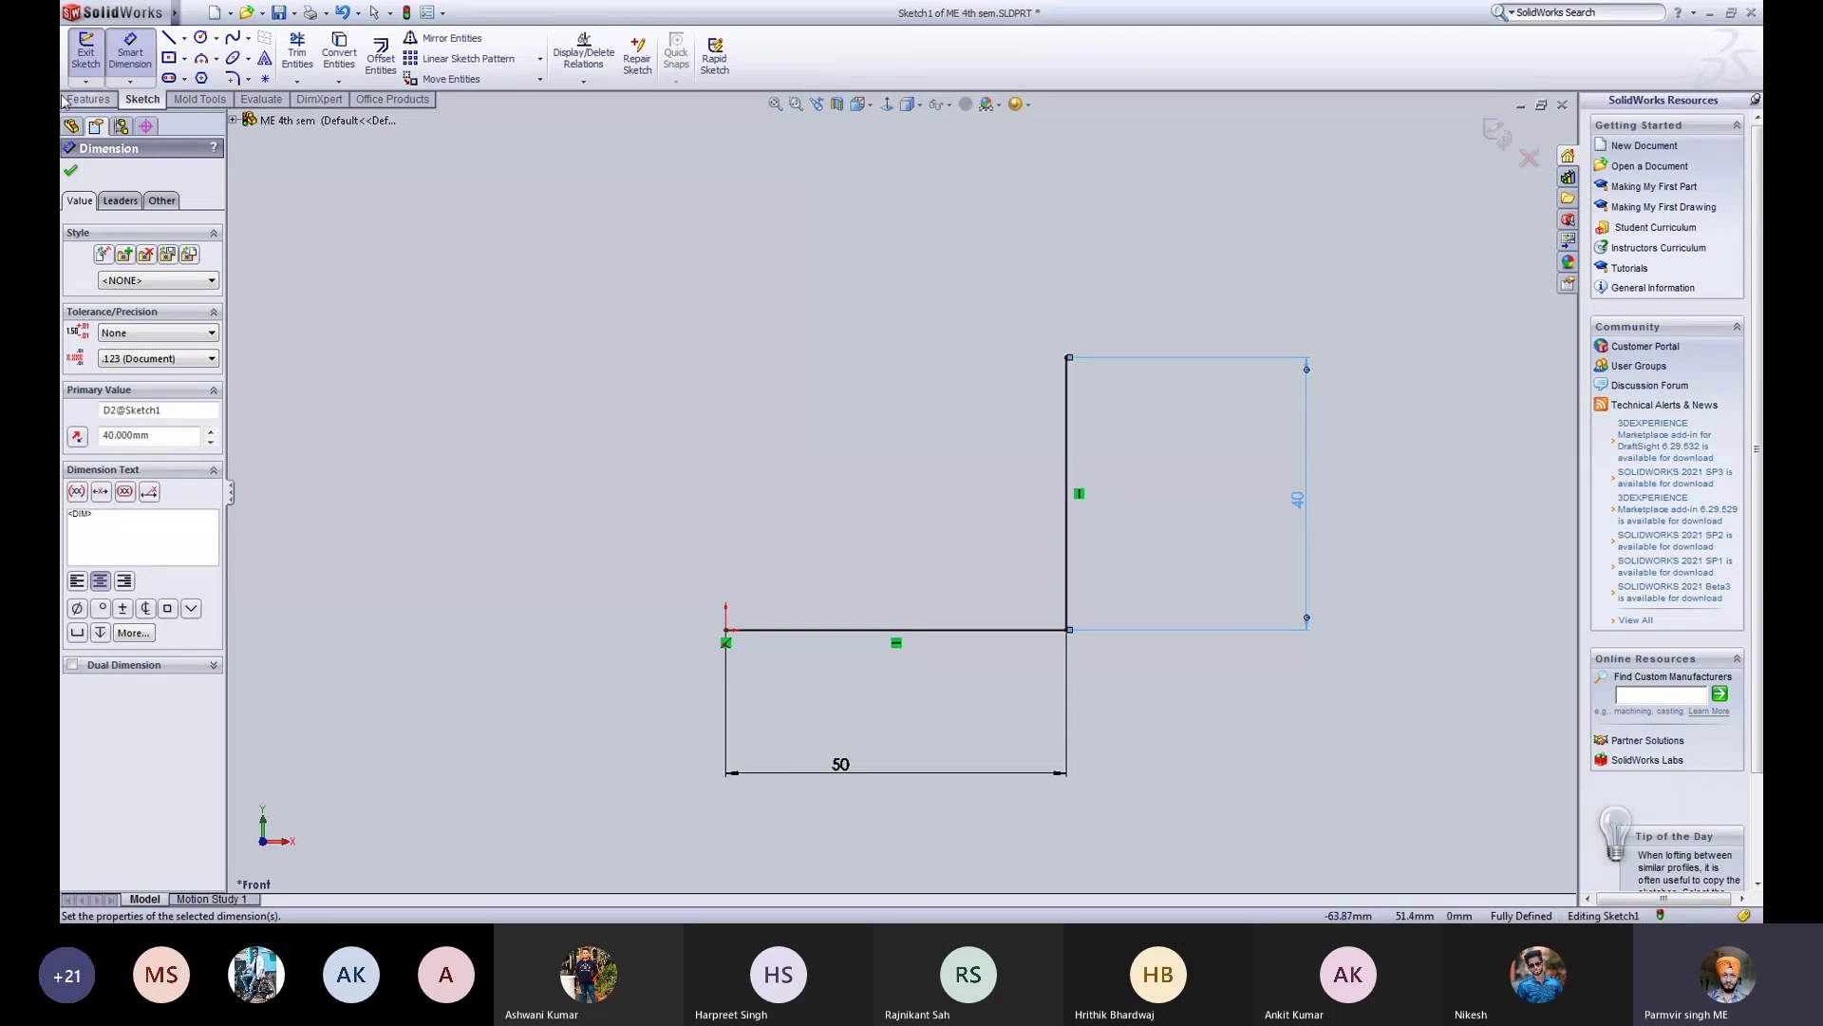
pyautogui.click(70, 171)
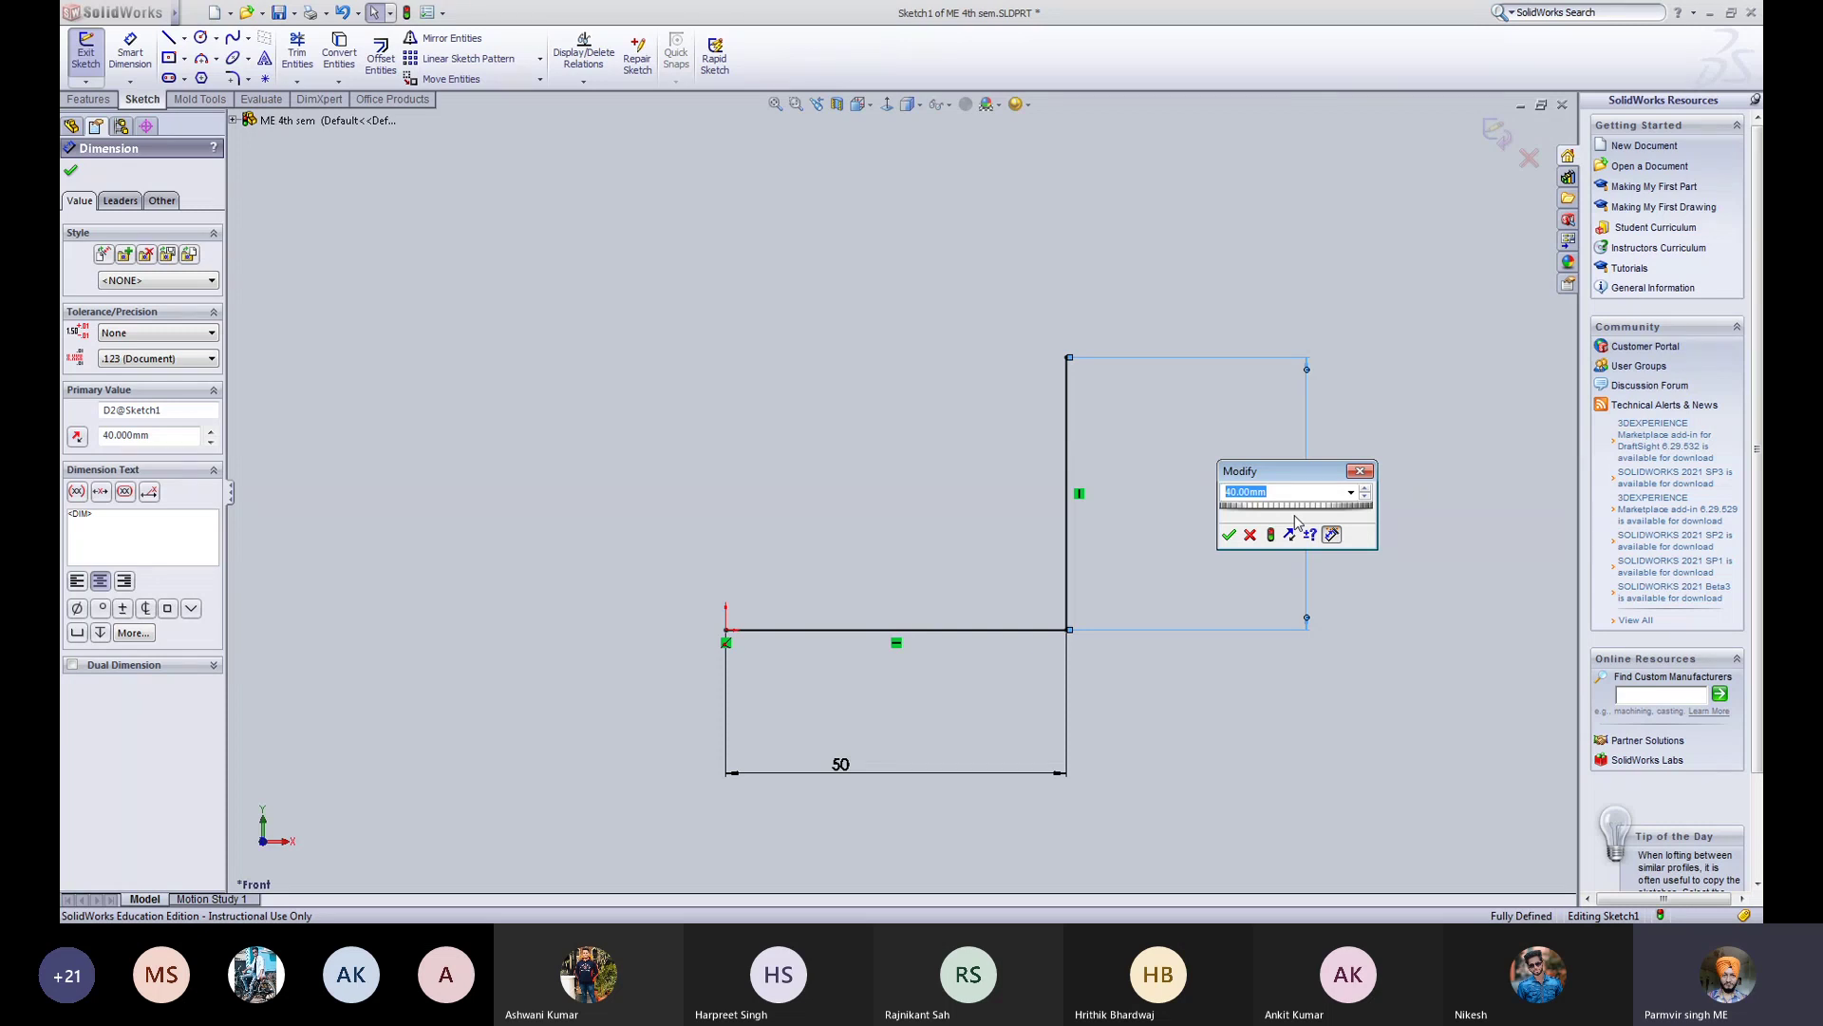
pyautogui.write('60')
pyautogui.press('Return')
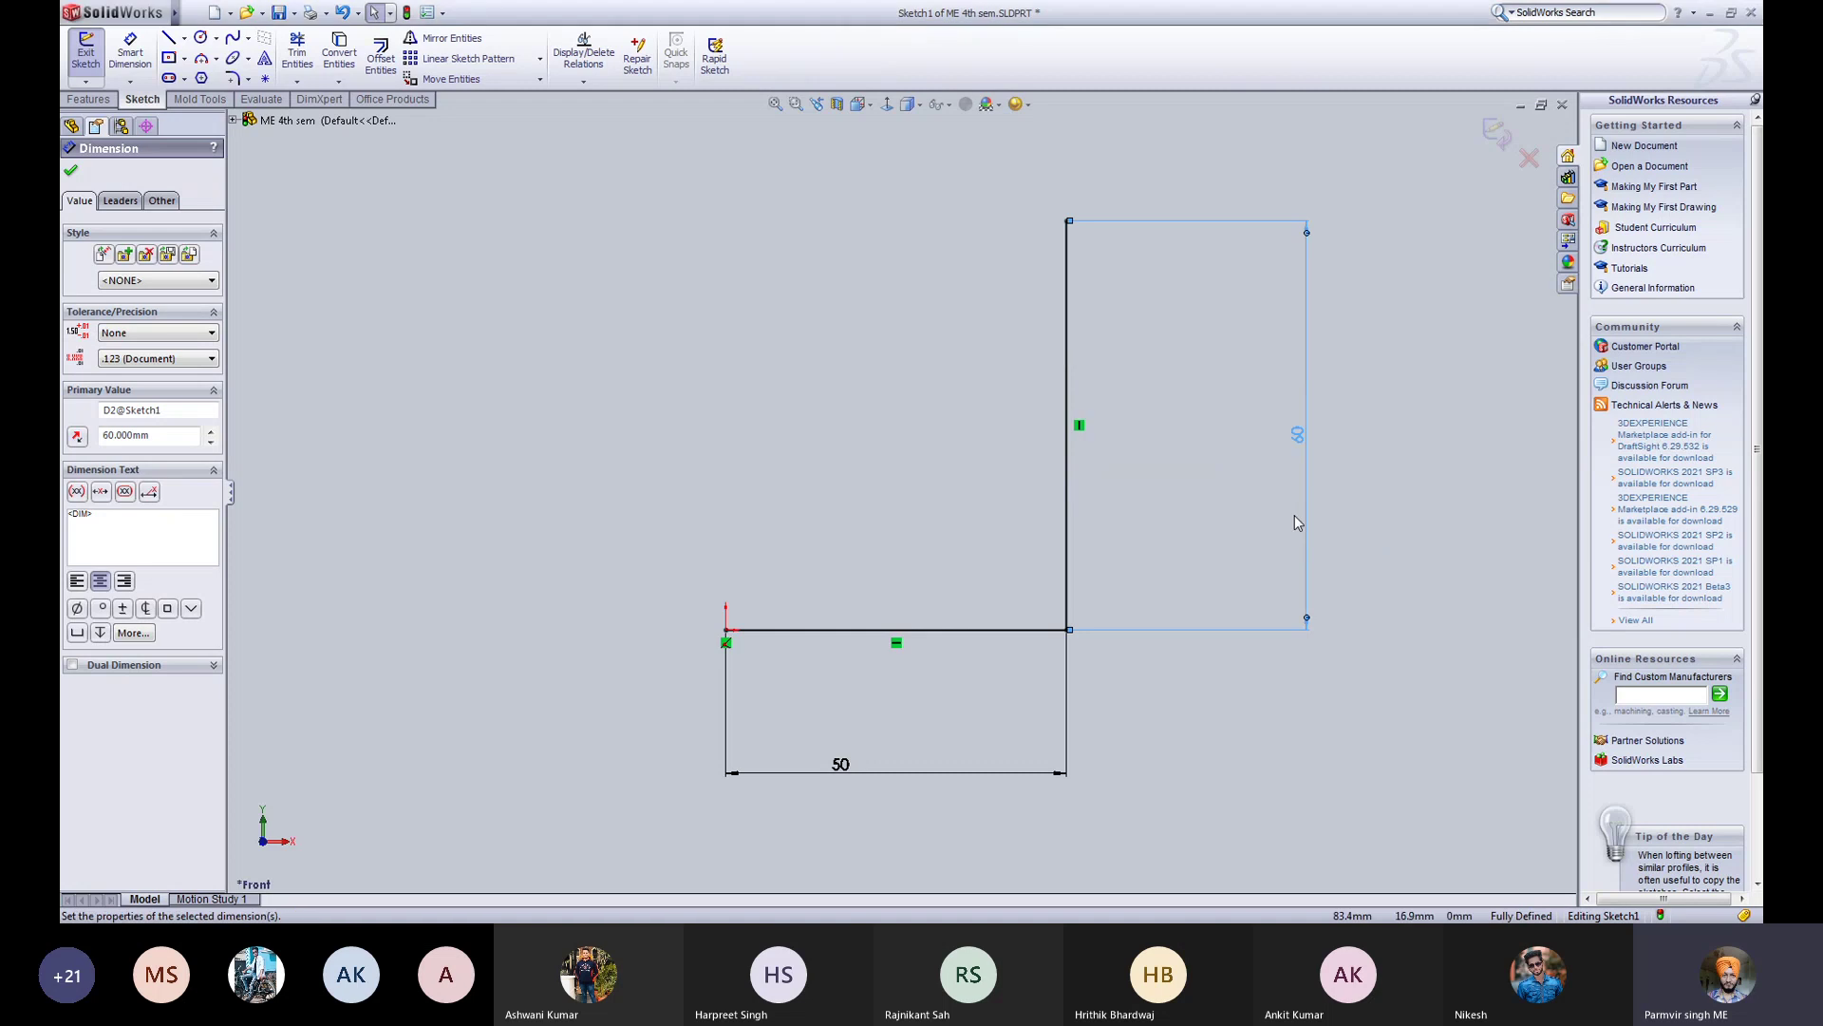
pyautogui.click(1295, 515)
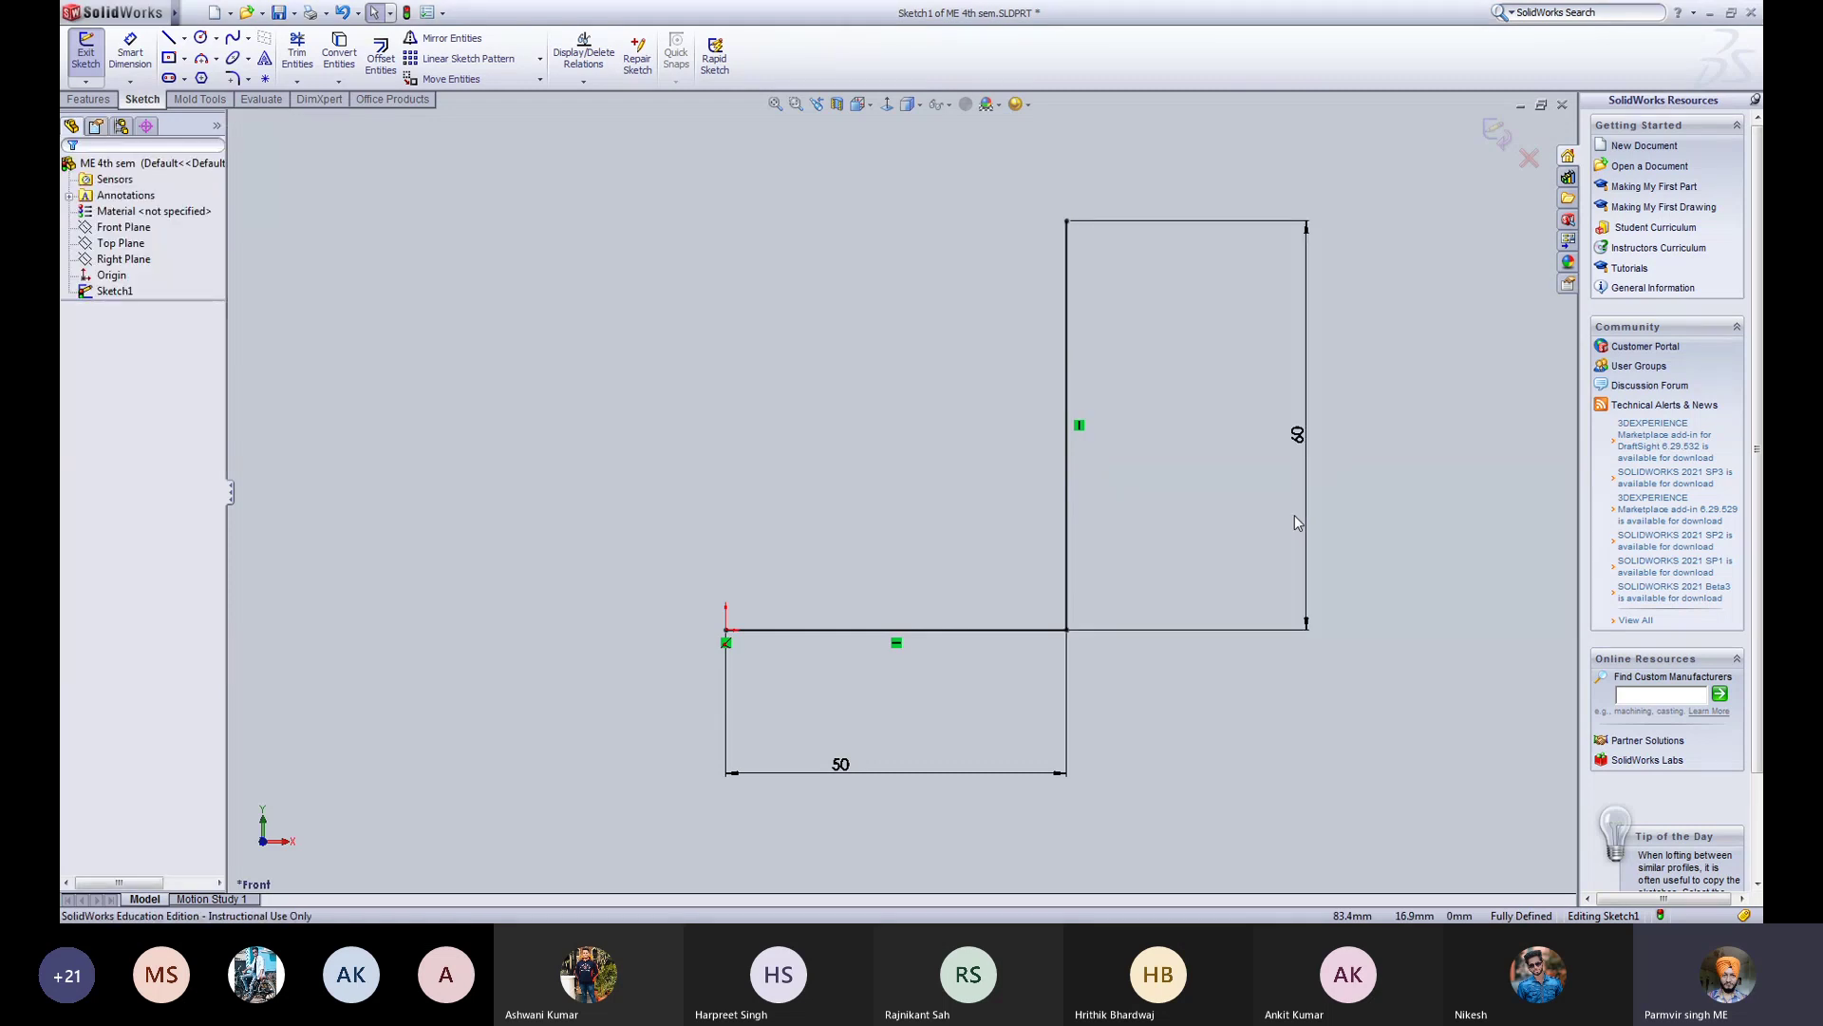
# Step: Draw a circle centred on the corner where the horizontal and vertical lines meet
pyautogui.click(201, 38)
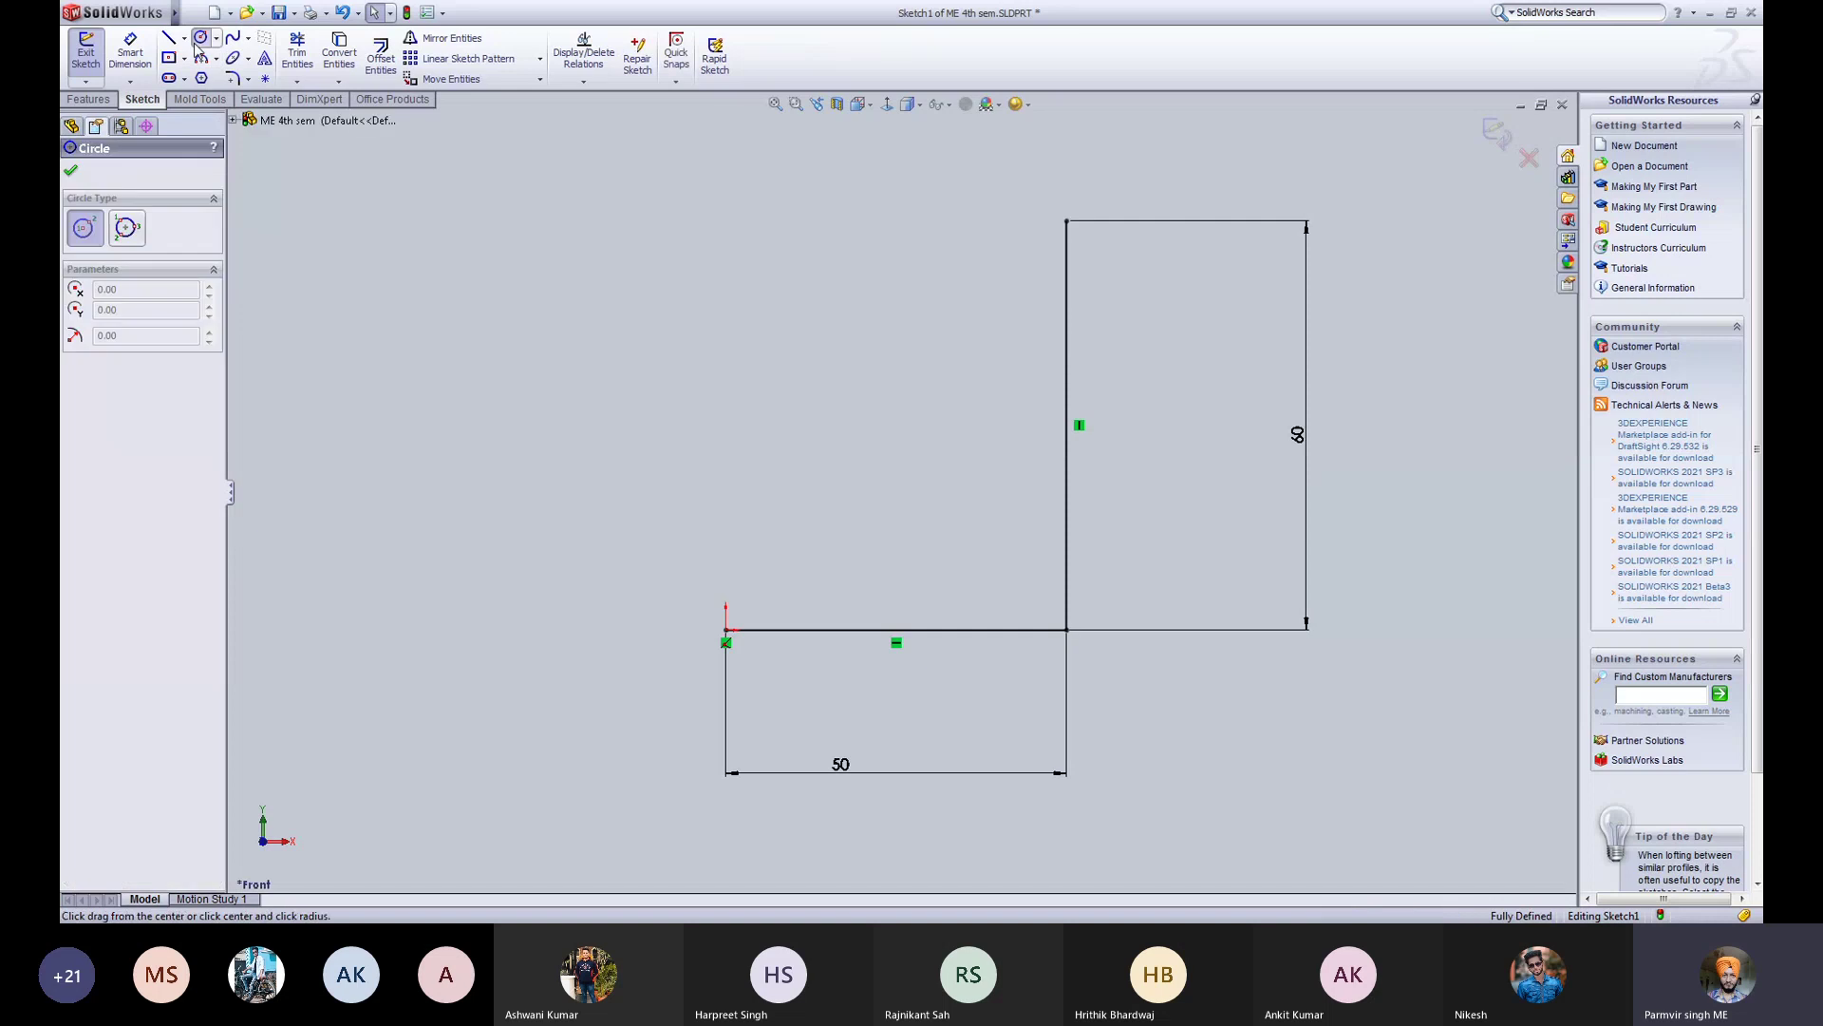
pyautogui.click(1066, 629)
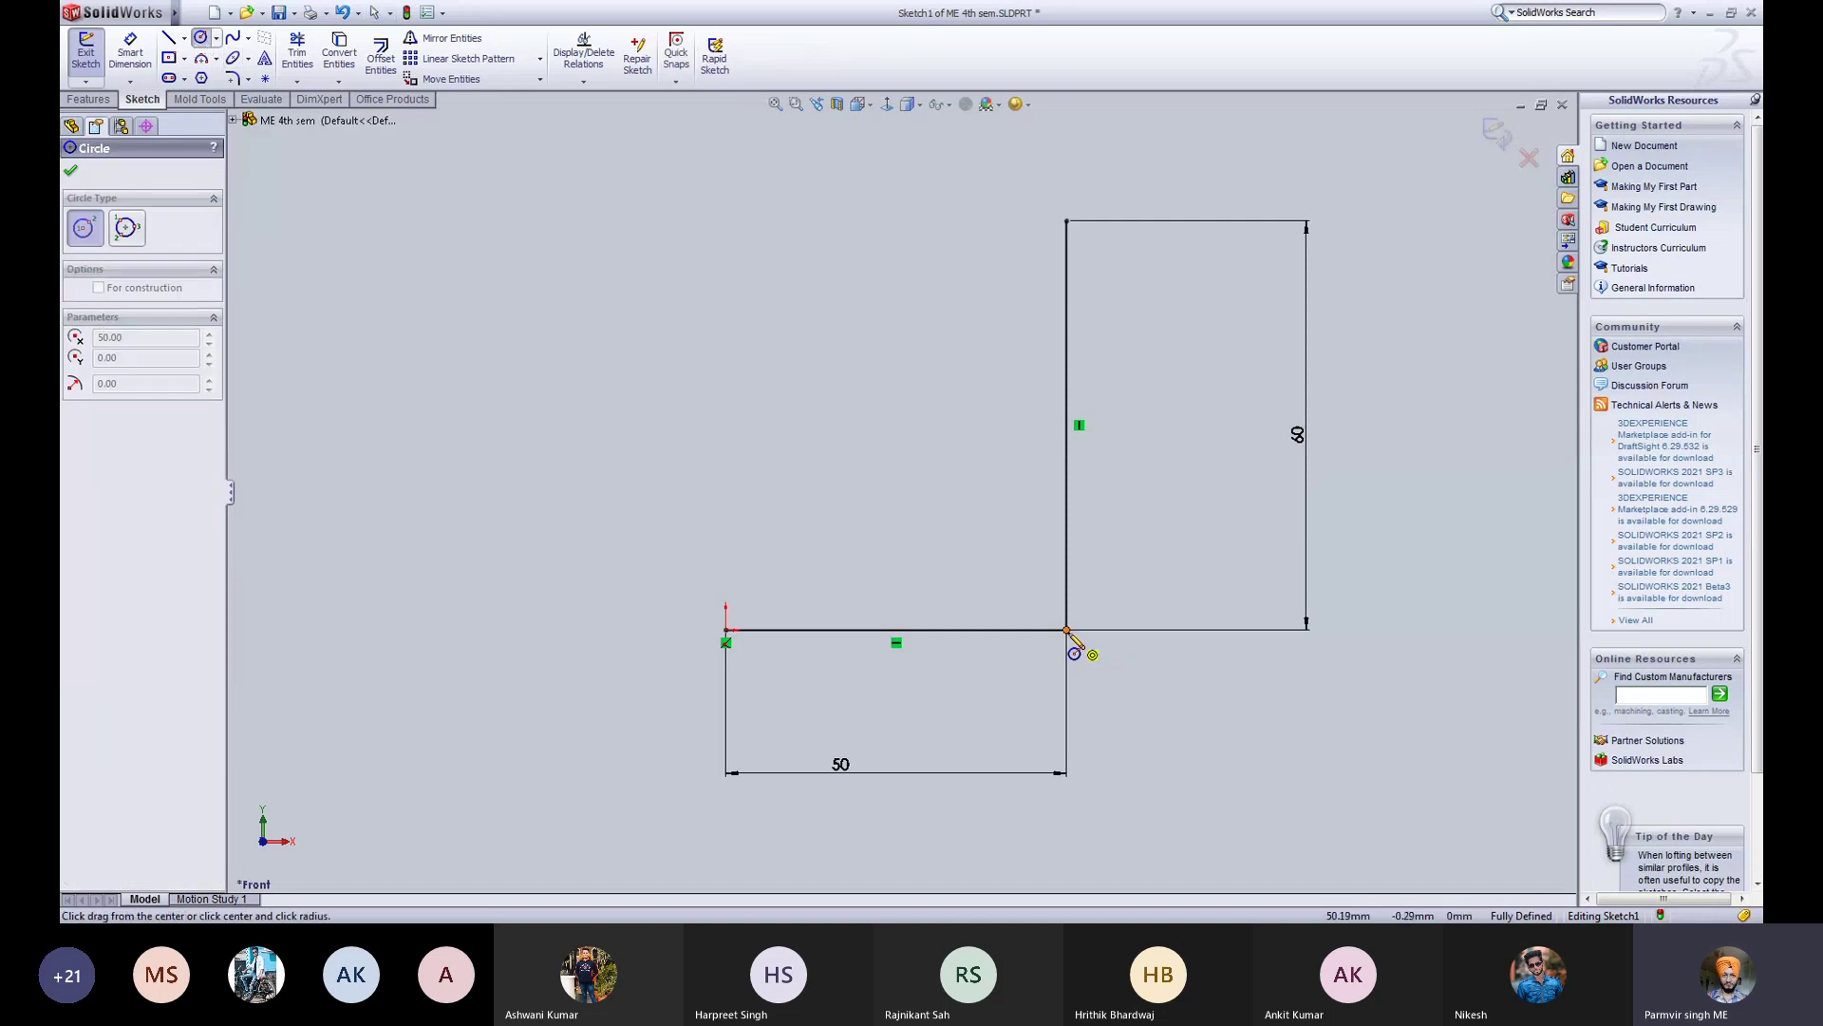
pyautogui.click(1016, 542)
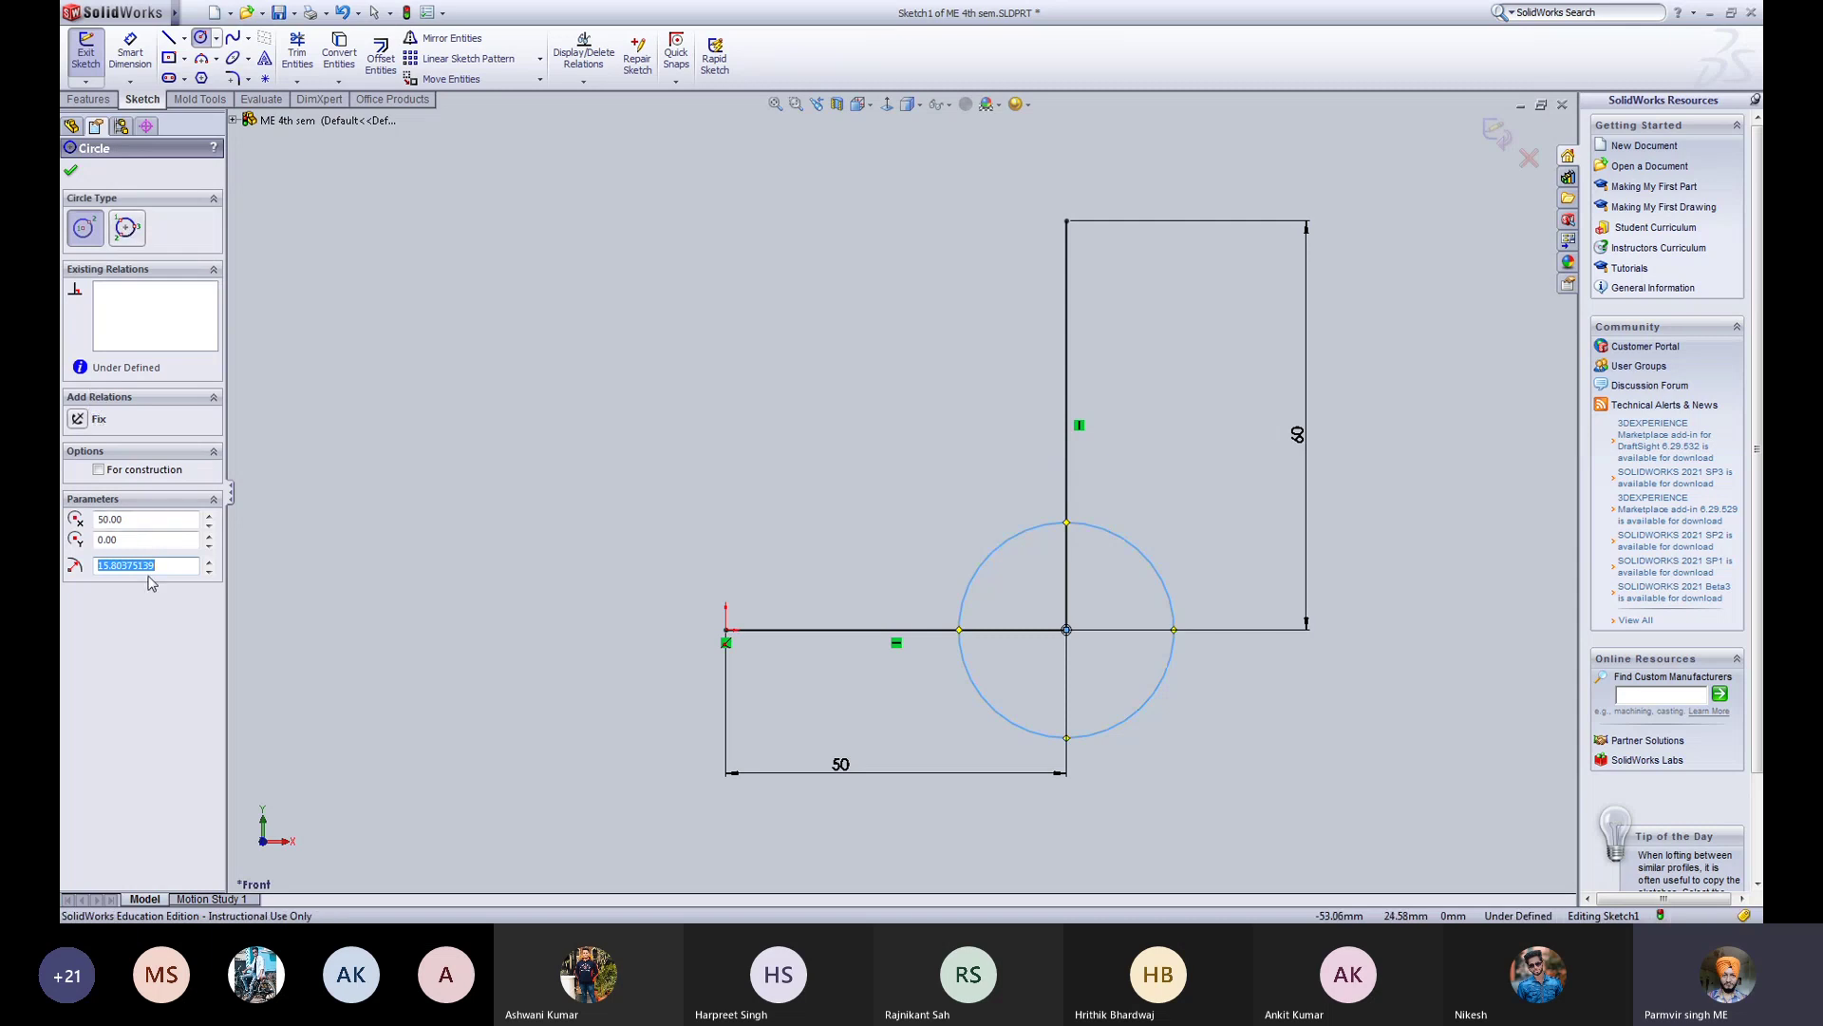
pyautogui.click(71, 170)
# Step: Give the circle a 30 mm diameter dimension
pyautogui.click(136, 67)
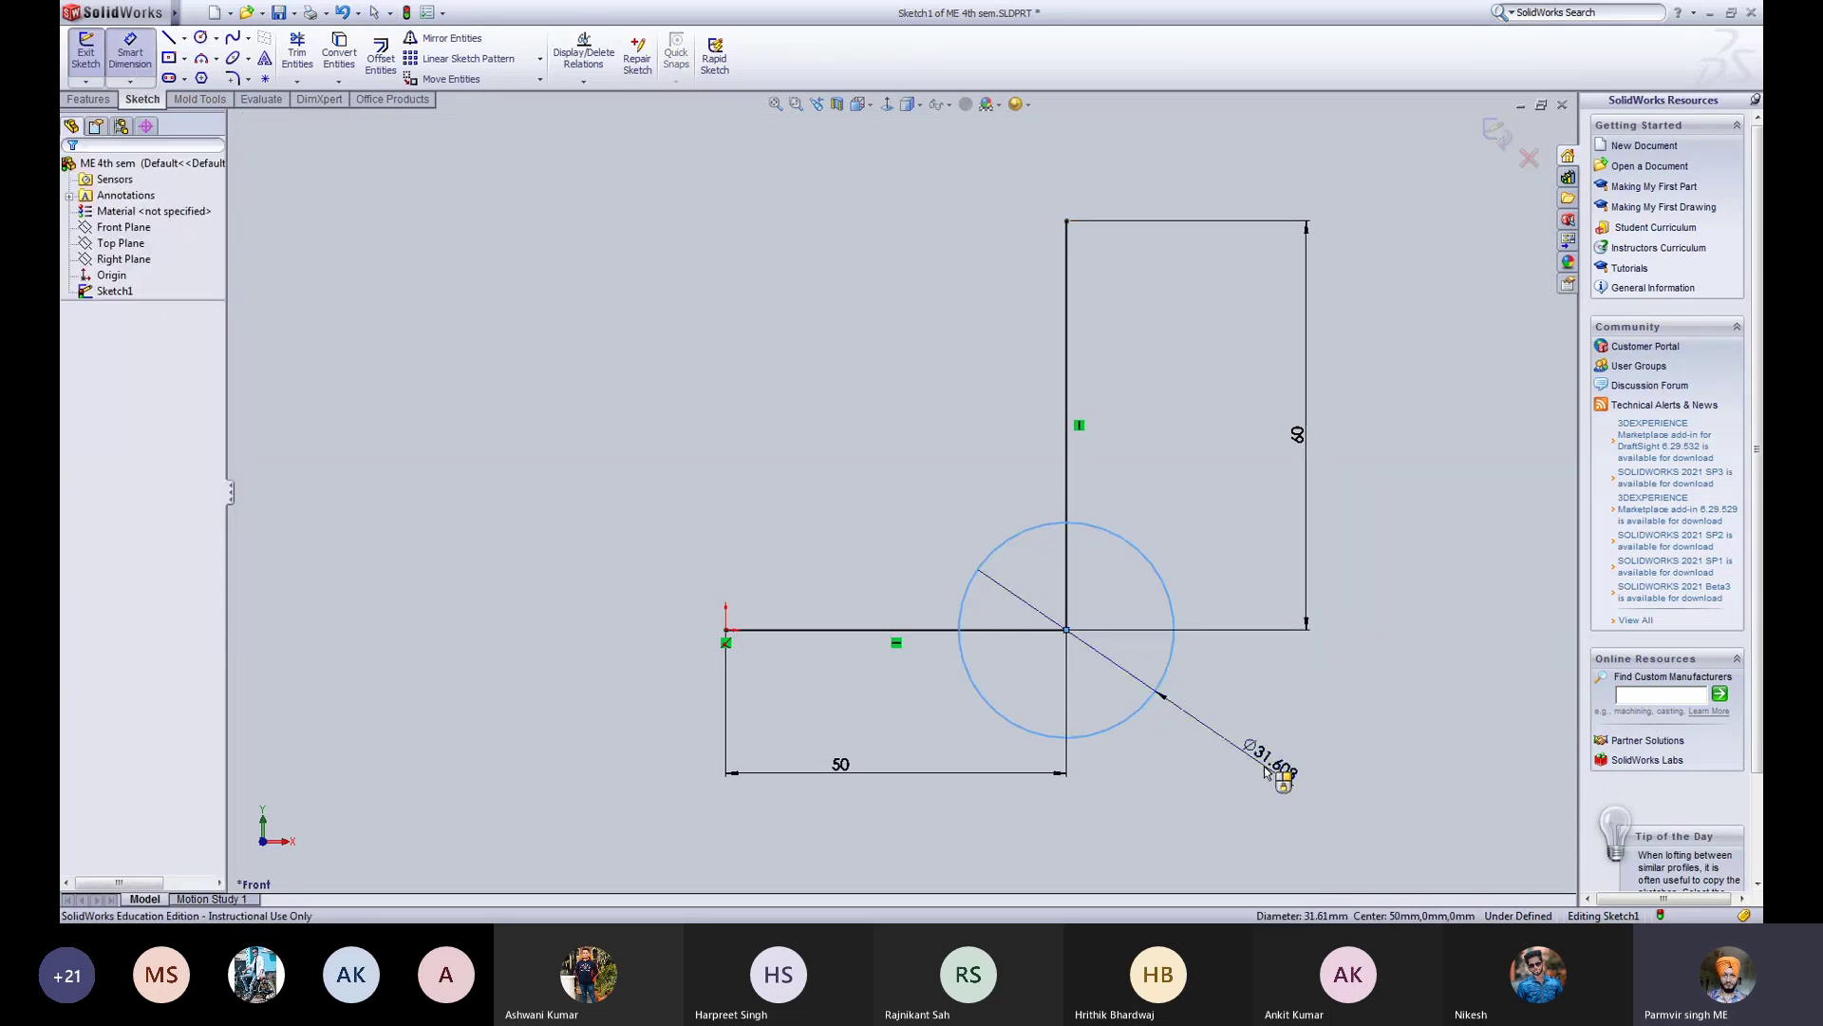
pyautogui.click(1265, 771)
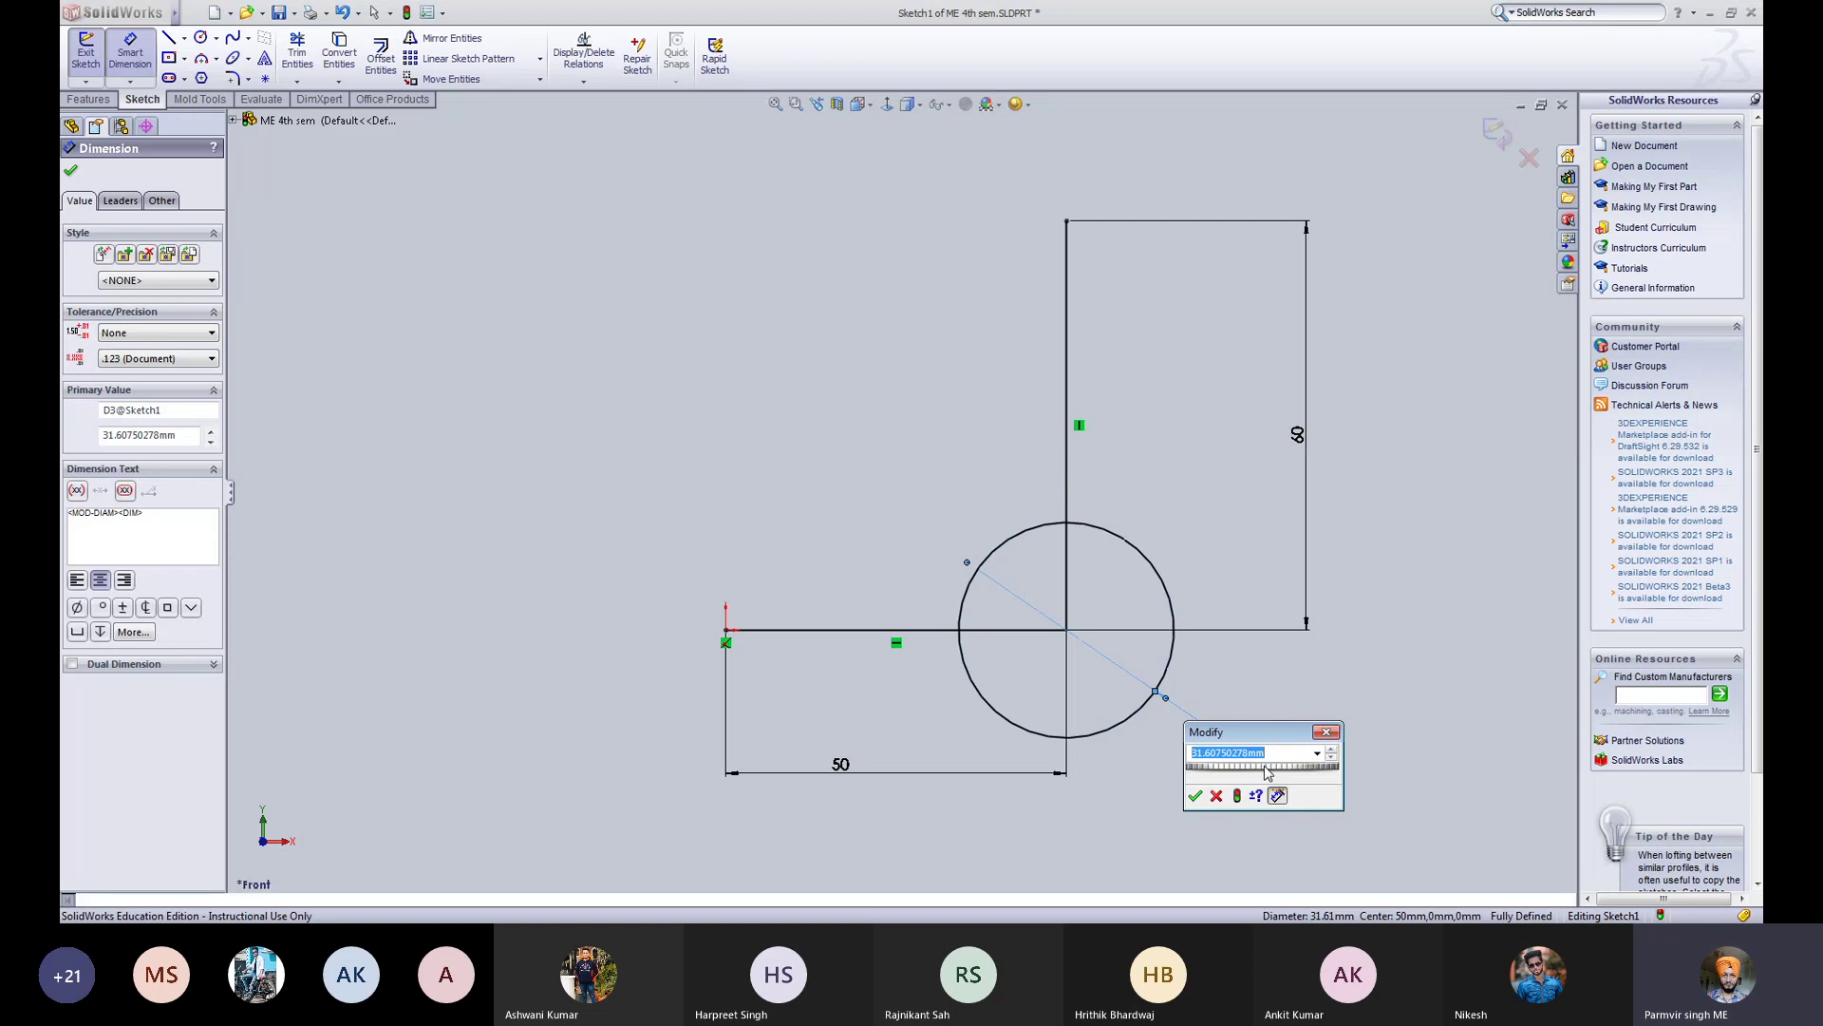
pyautogui.write('30')
pyautogui.press('Return')
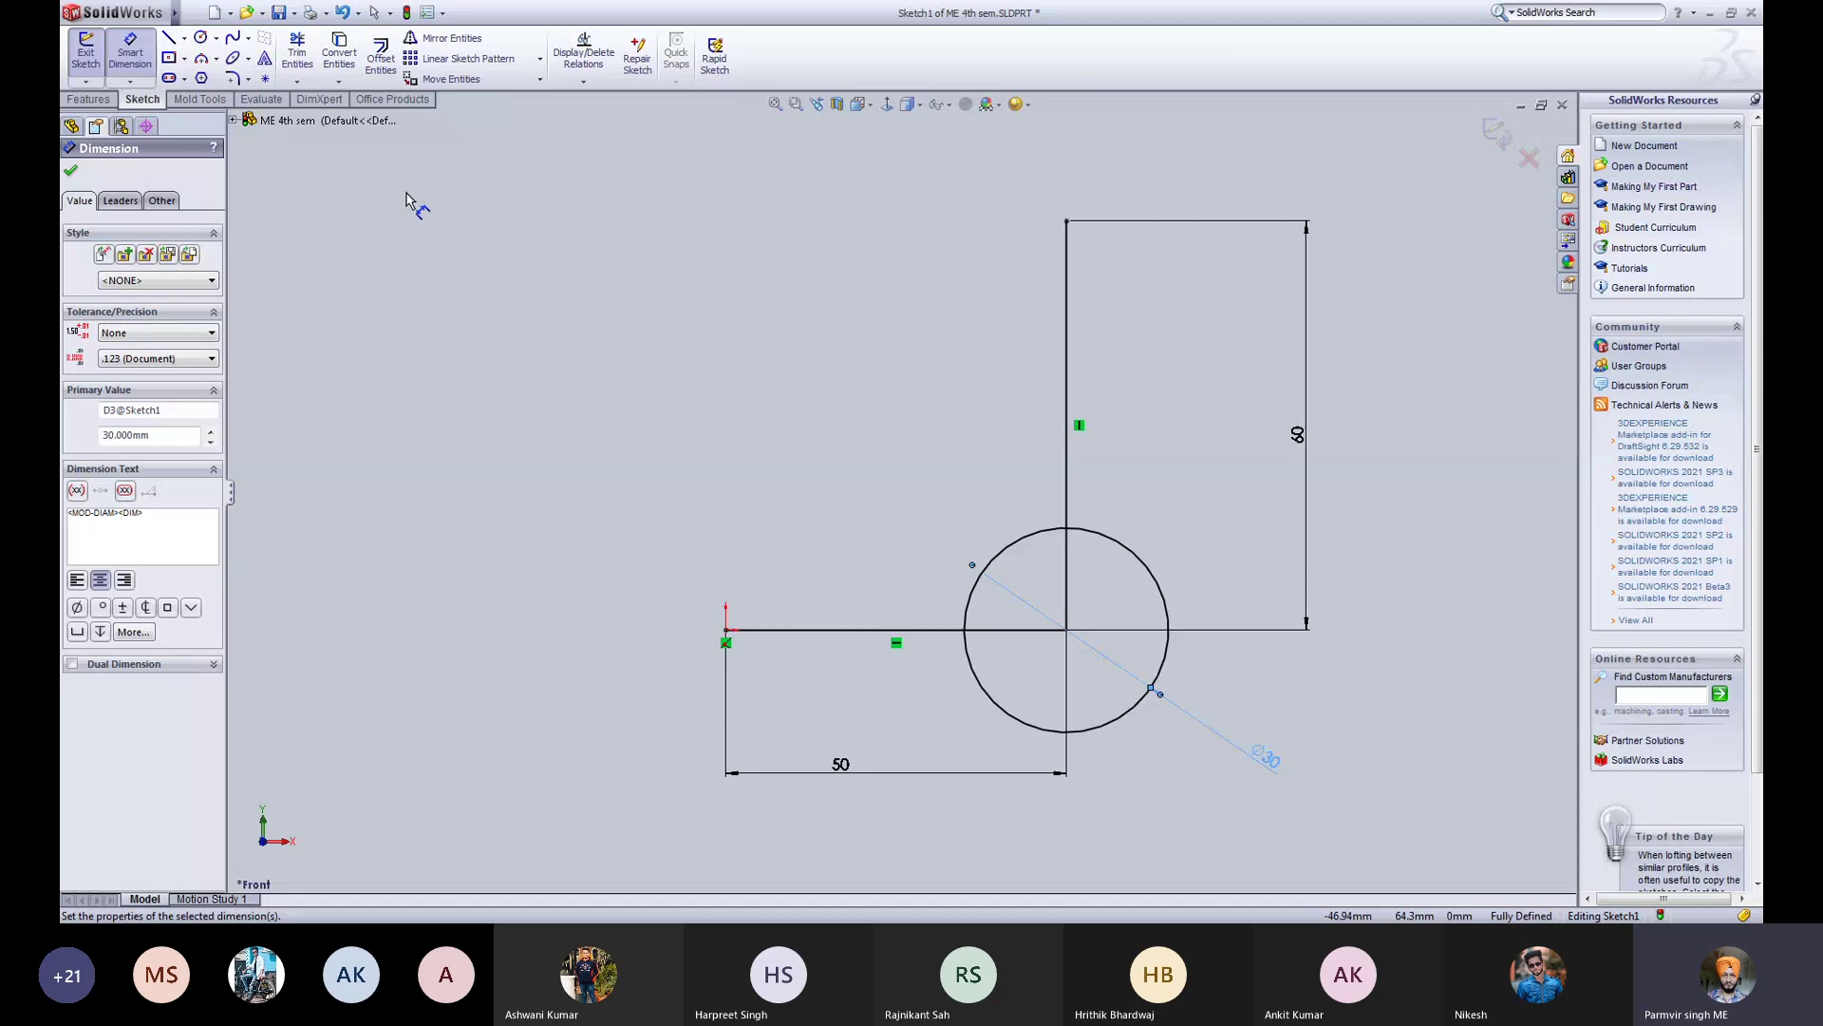
pyautogui.click(299, 65)
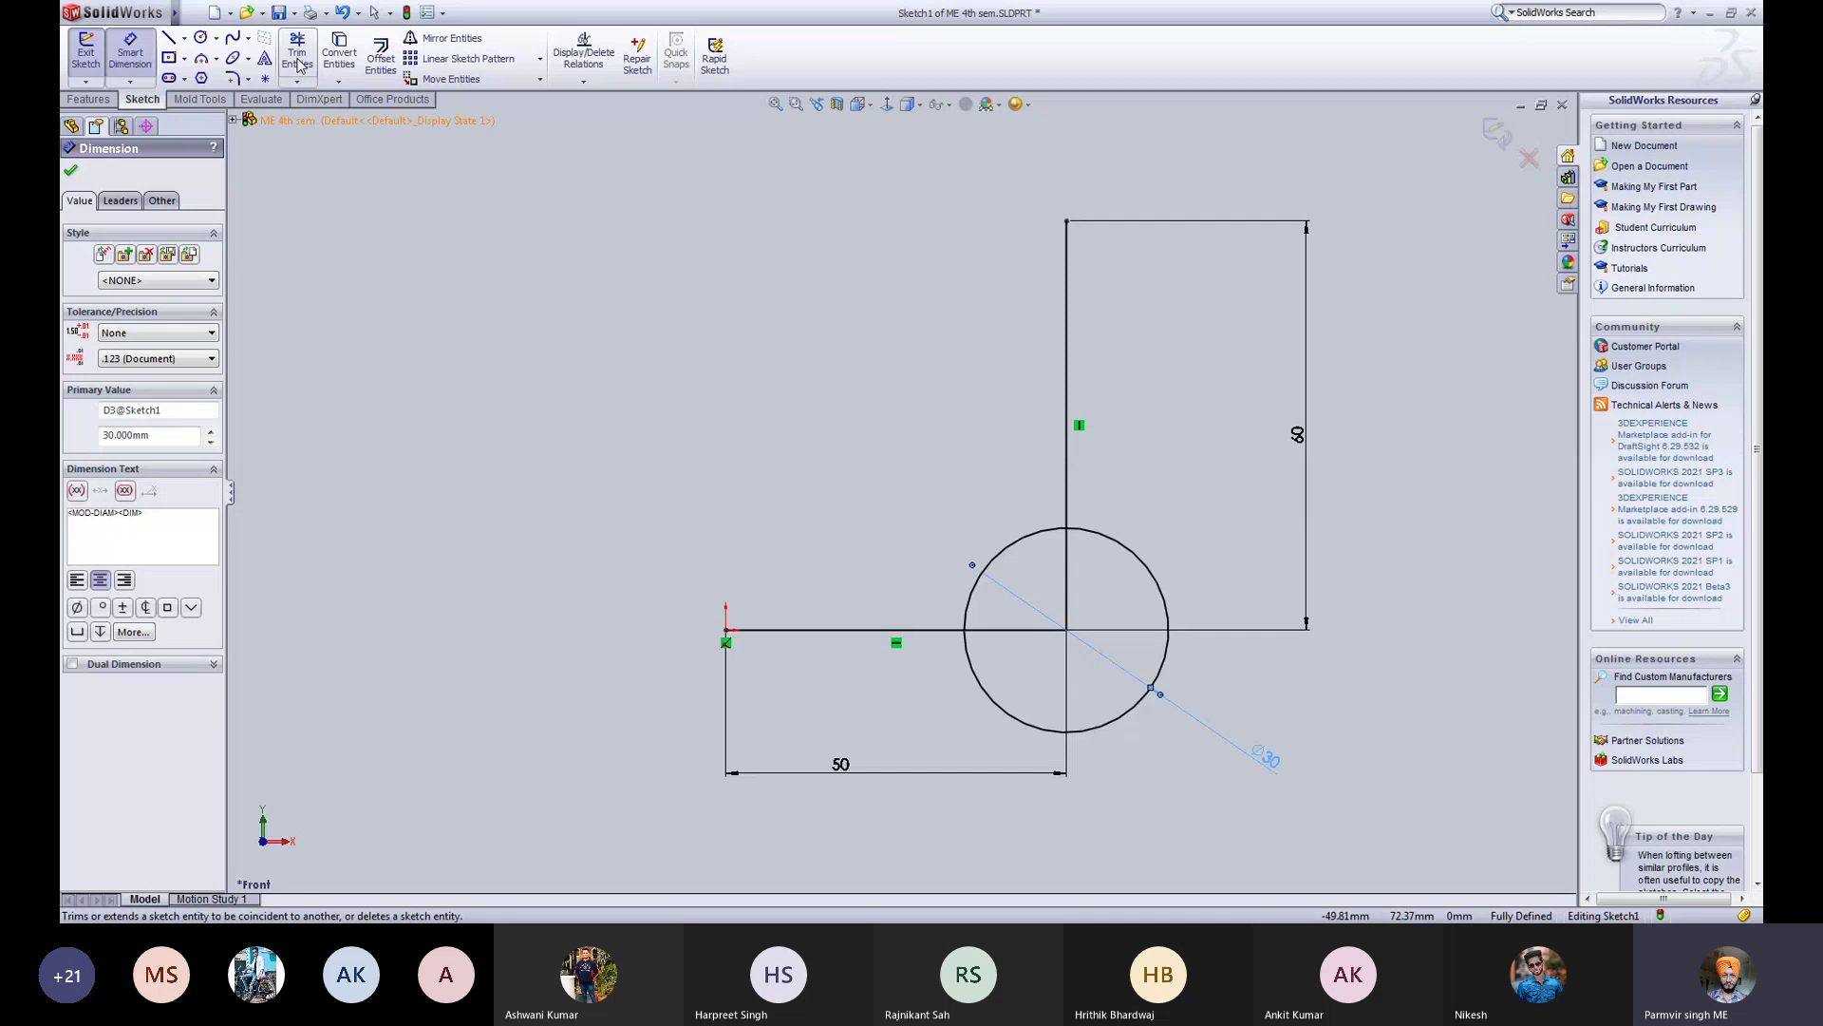
# Step: Power-trim the circle's lower arc and the line segments inside it, leaving a joining arc
pyautogui.click(302, 82)
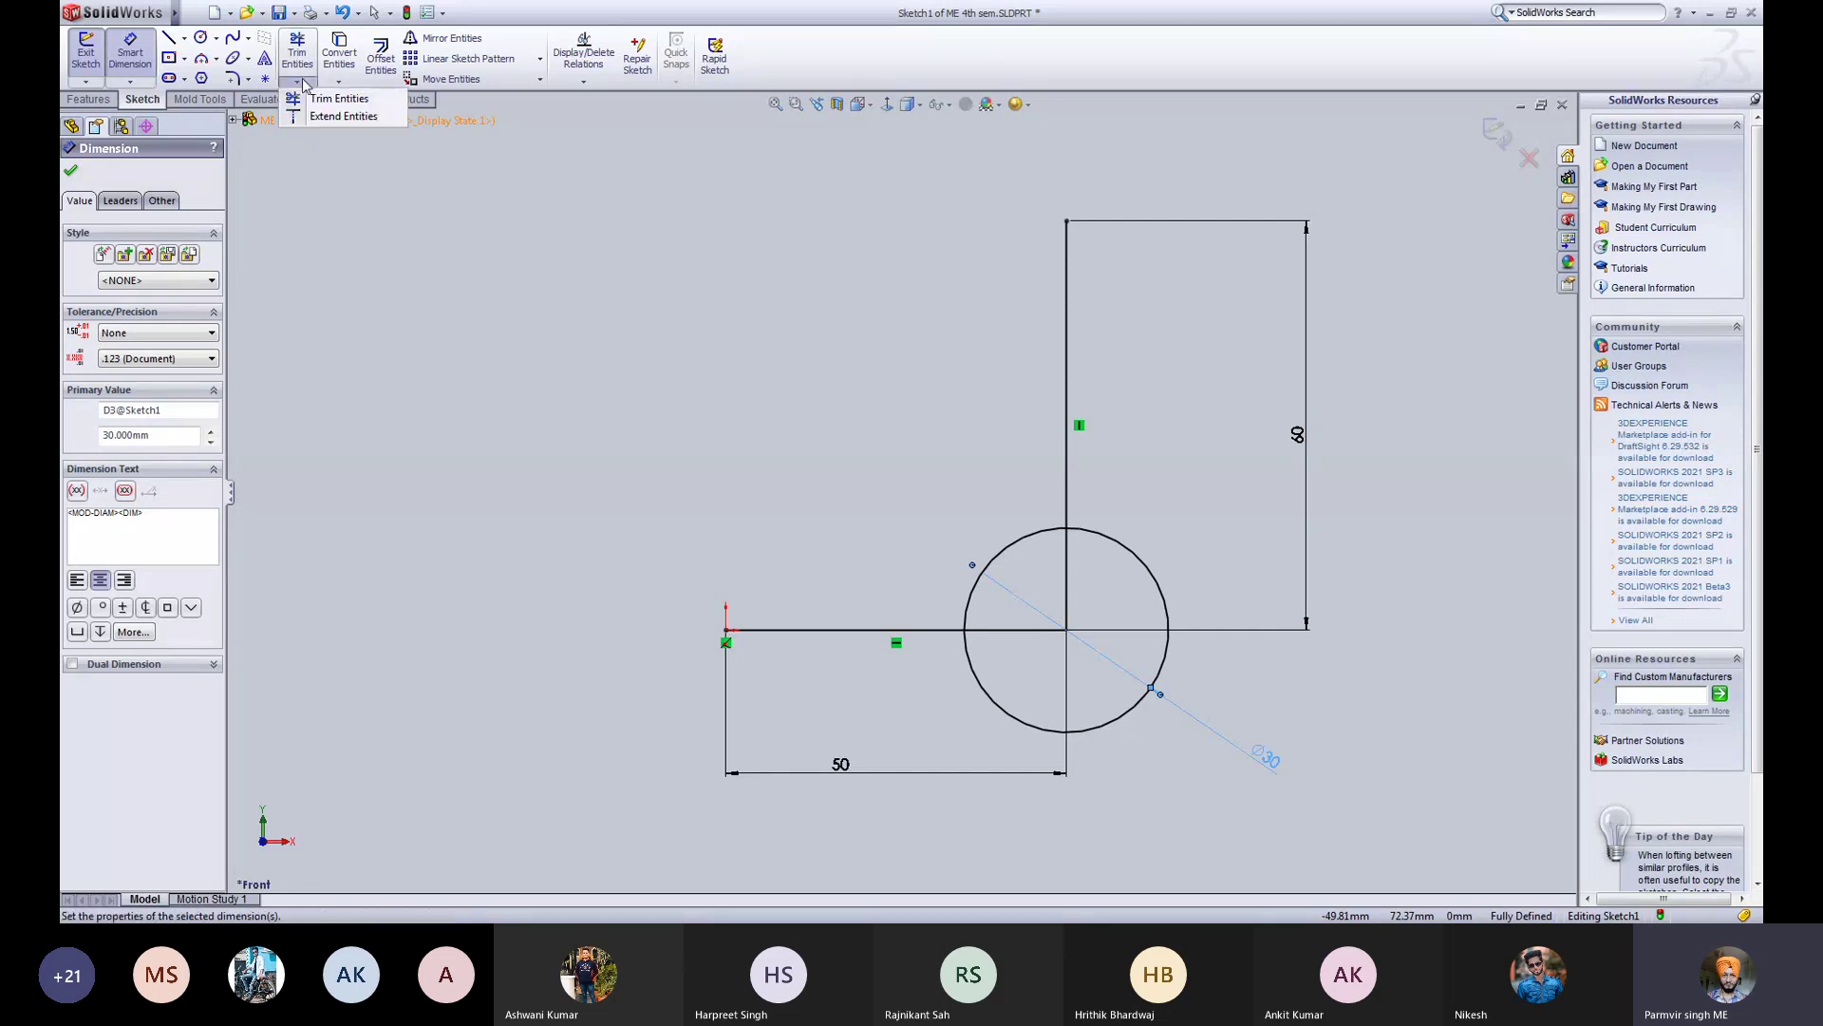
pyautogui.click(303, 83)
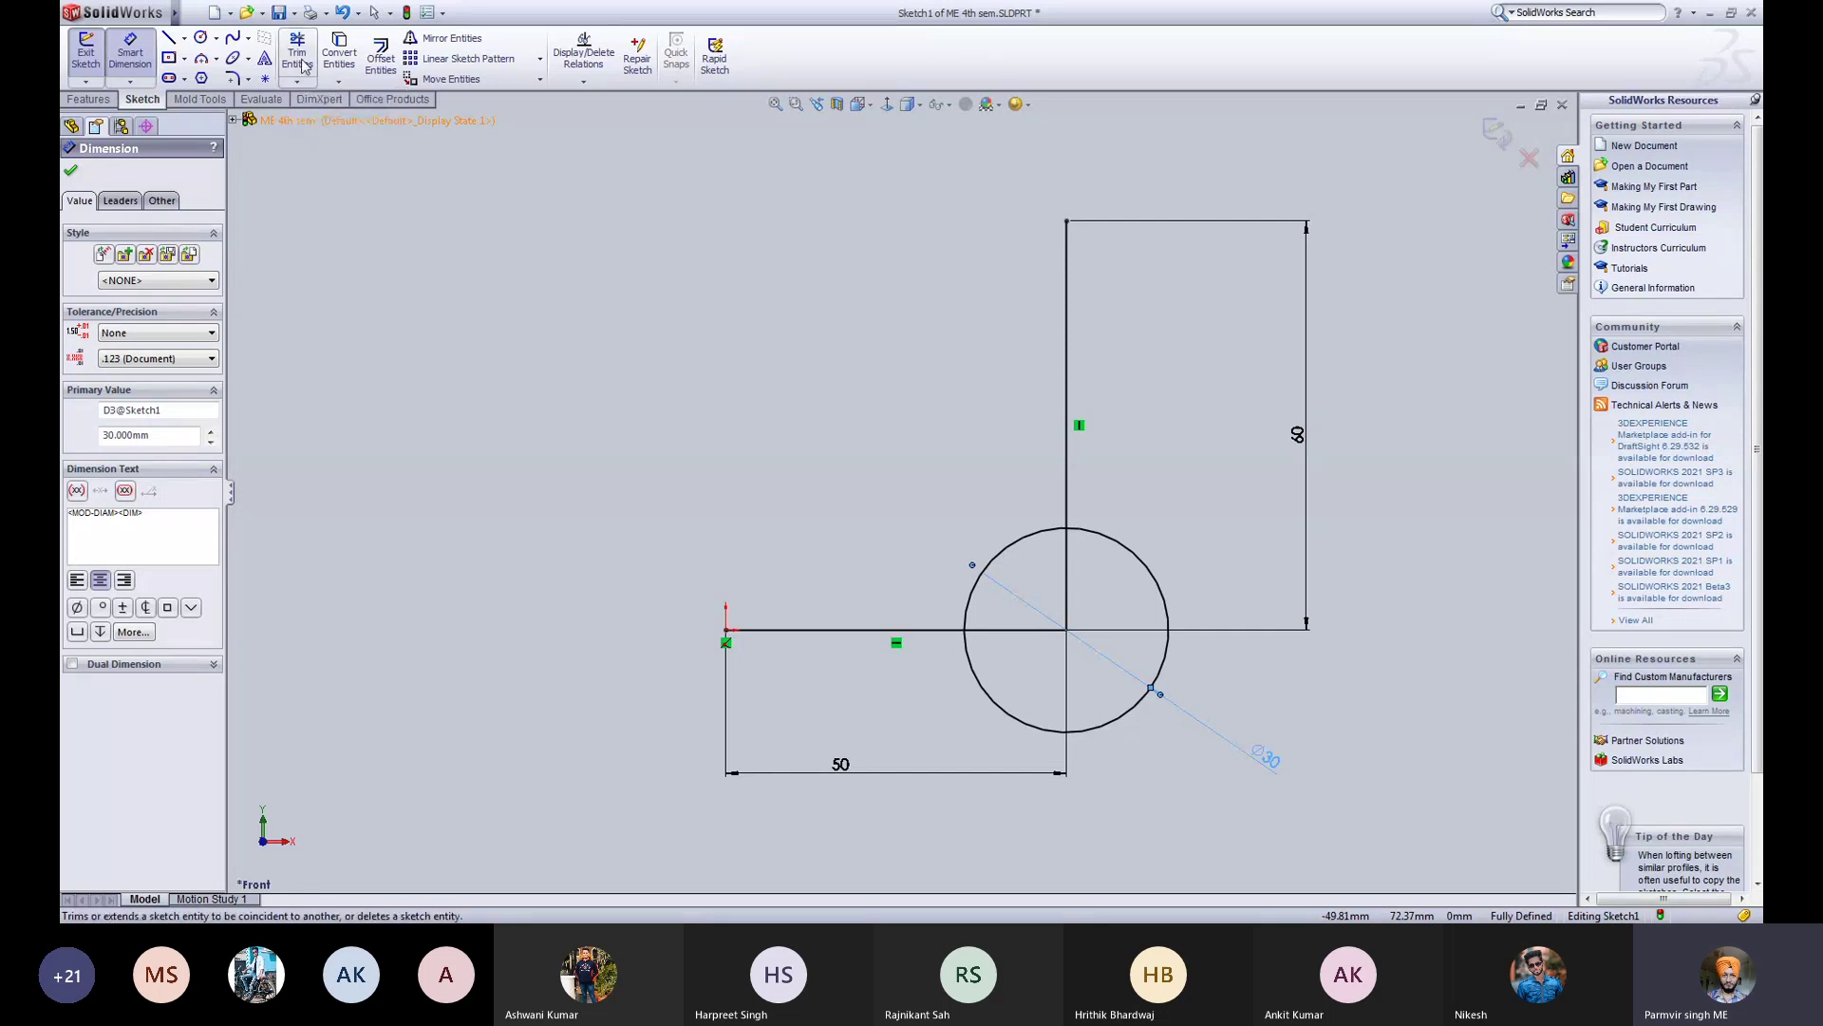
pyautogui.click(302, 66)
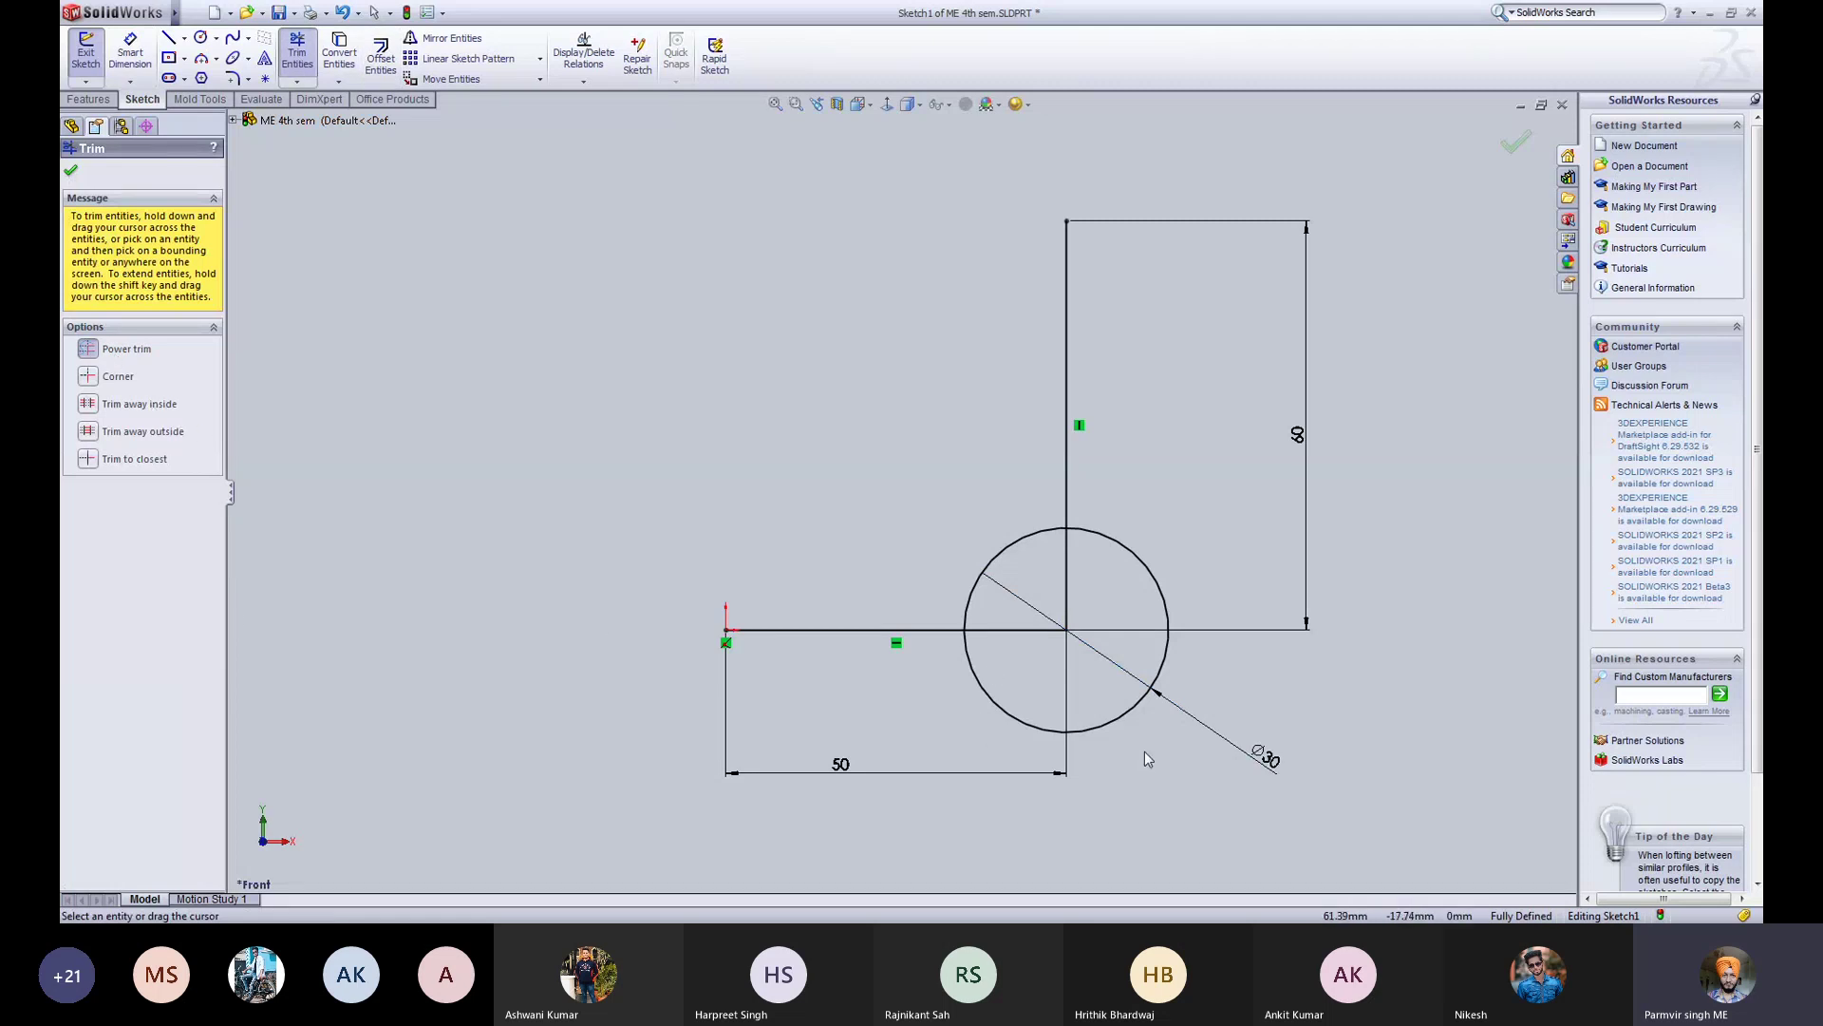
pyautogui.moveTo(1143, 750); pyautogui.dragTo(1111, 721)
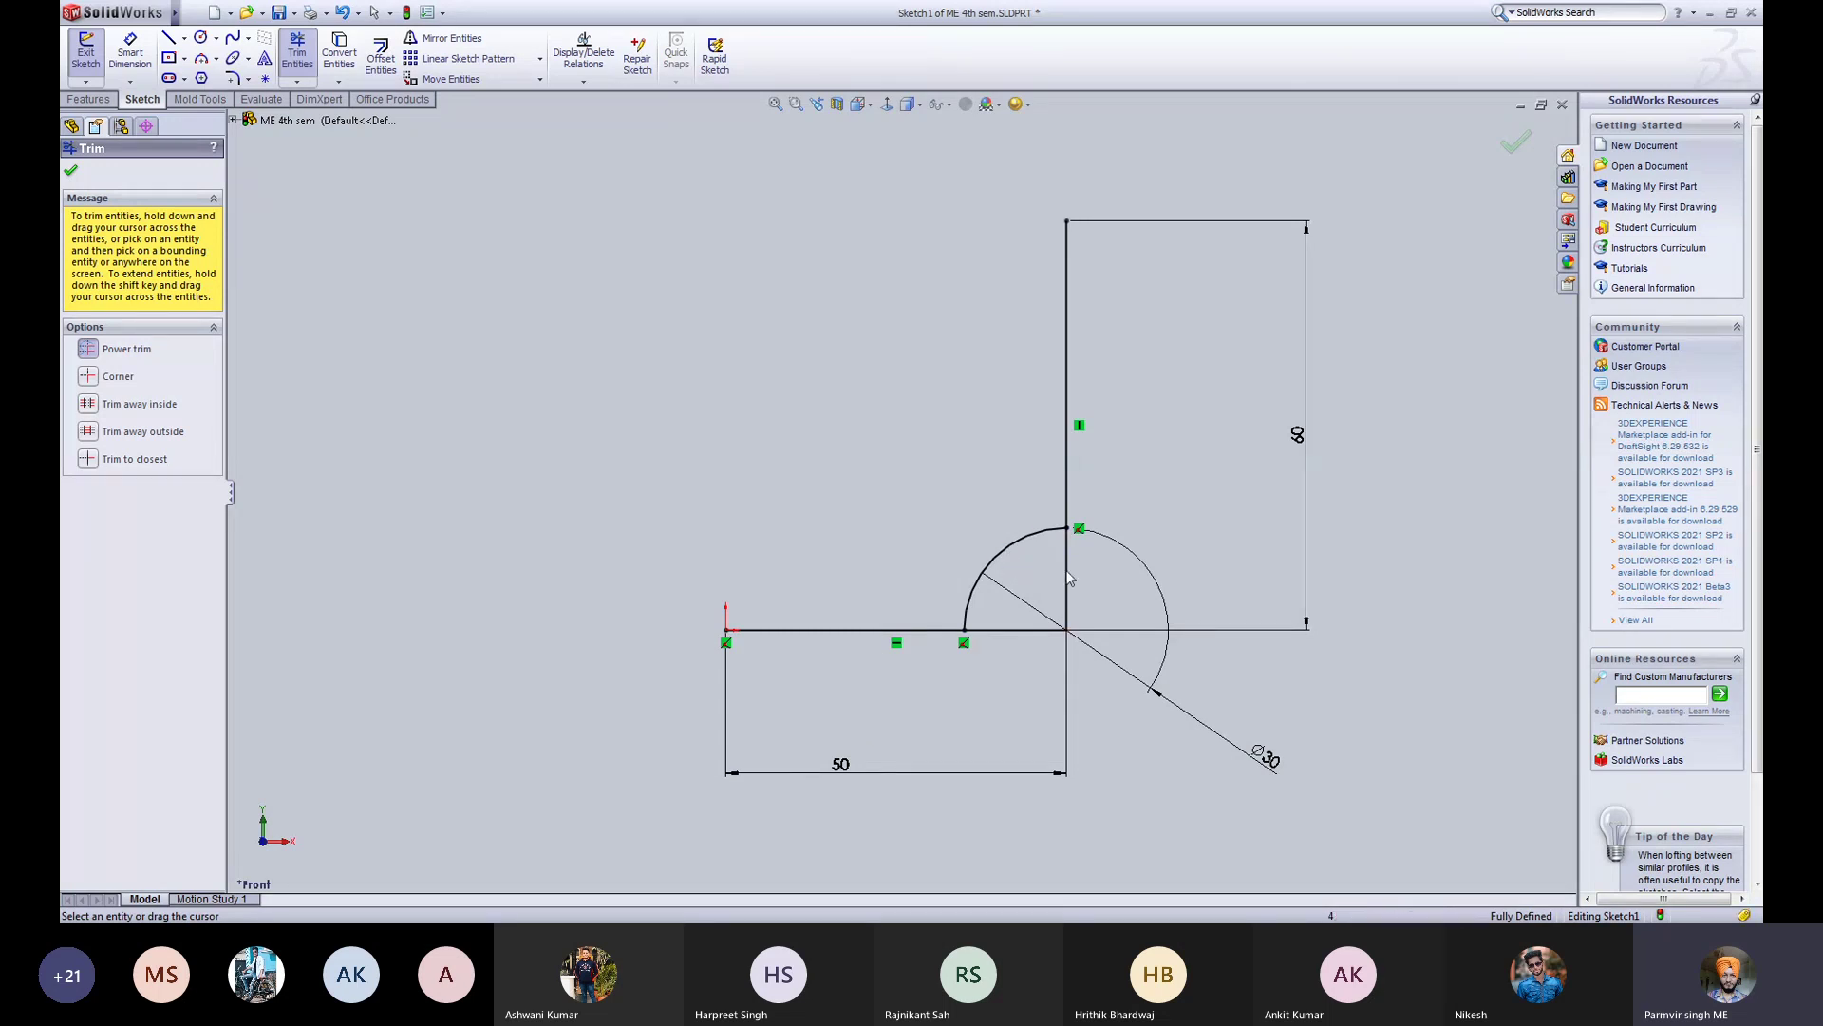
pyautogui.moveTo(1047, 570)
pyautogui.mouseDown()
pyautogui.moveTo(1020, 653)
pyautogui.moveTo(1017, 619)
pyautogui.mouseUp()
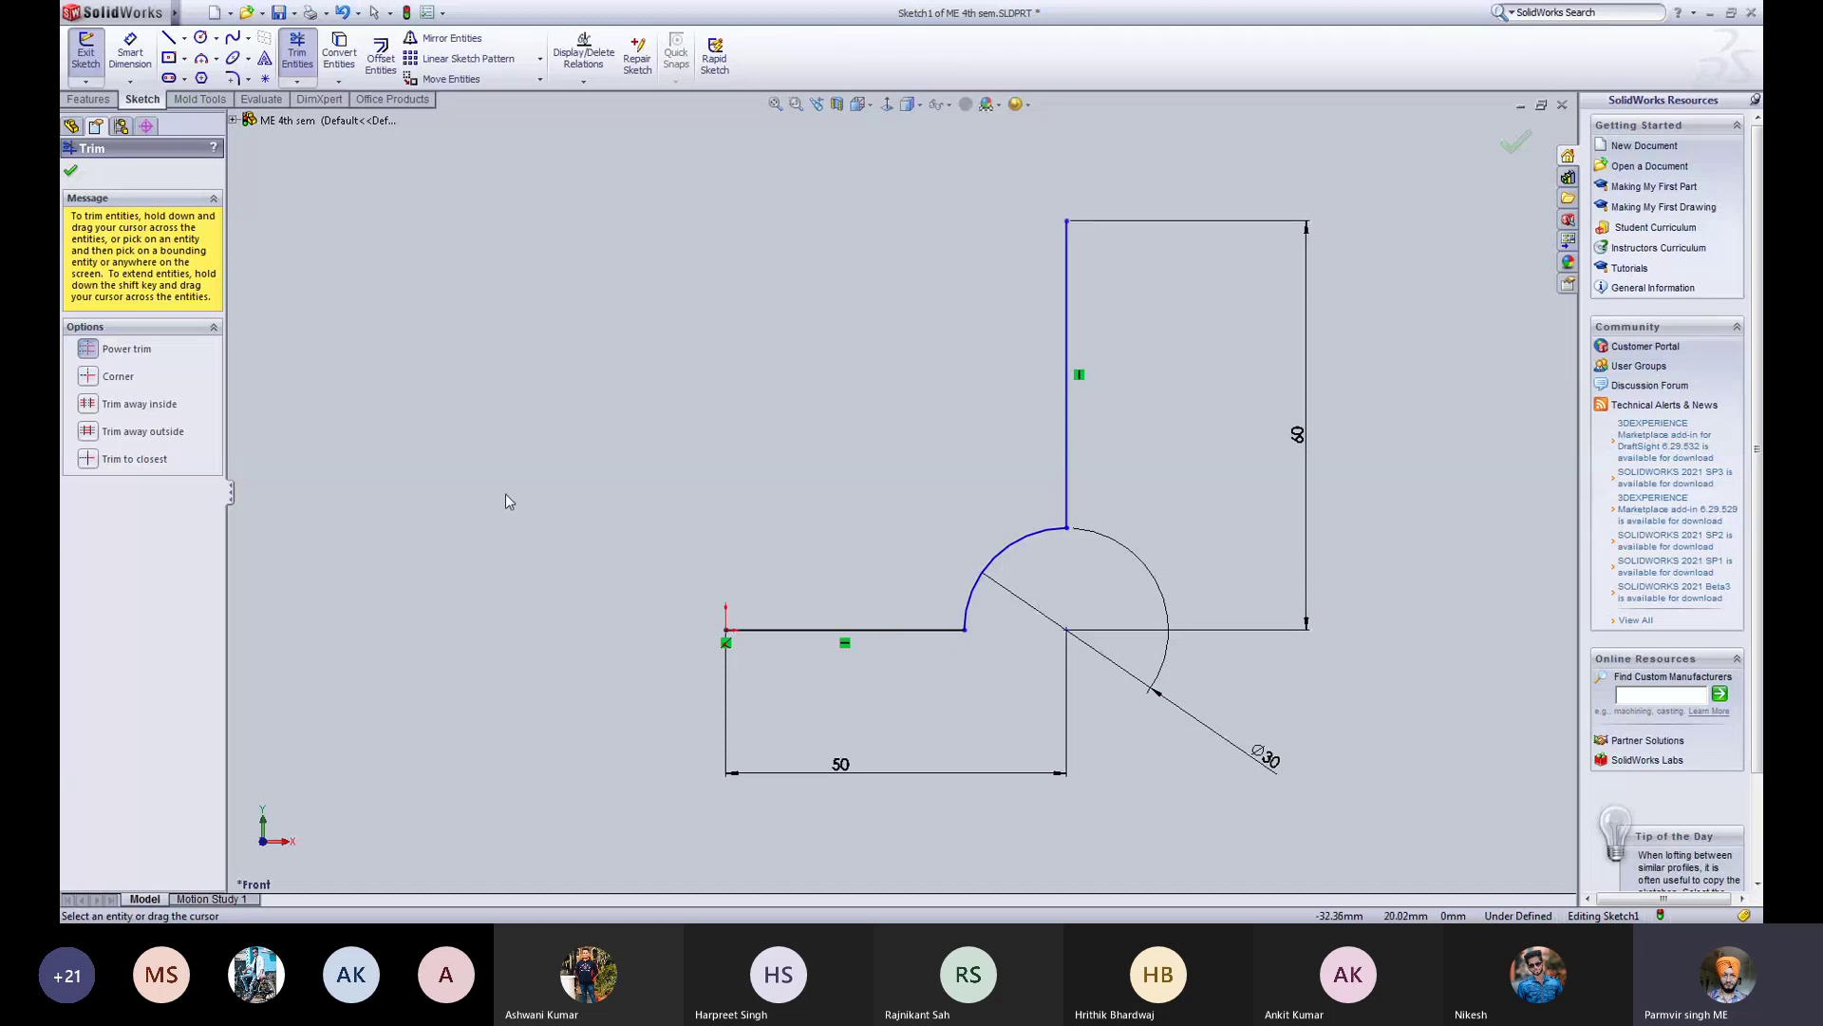
pyautogui.click(71, 172)
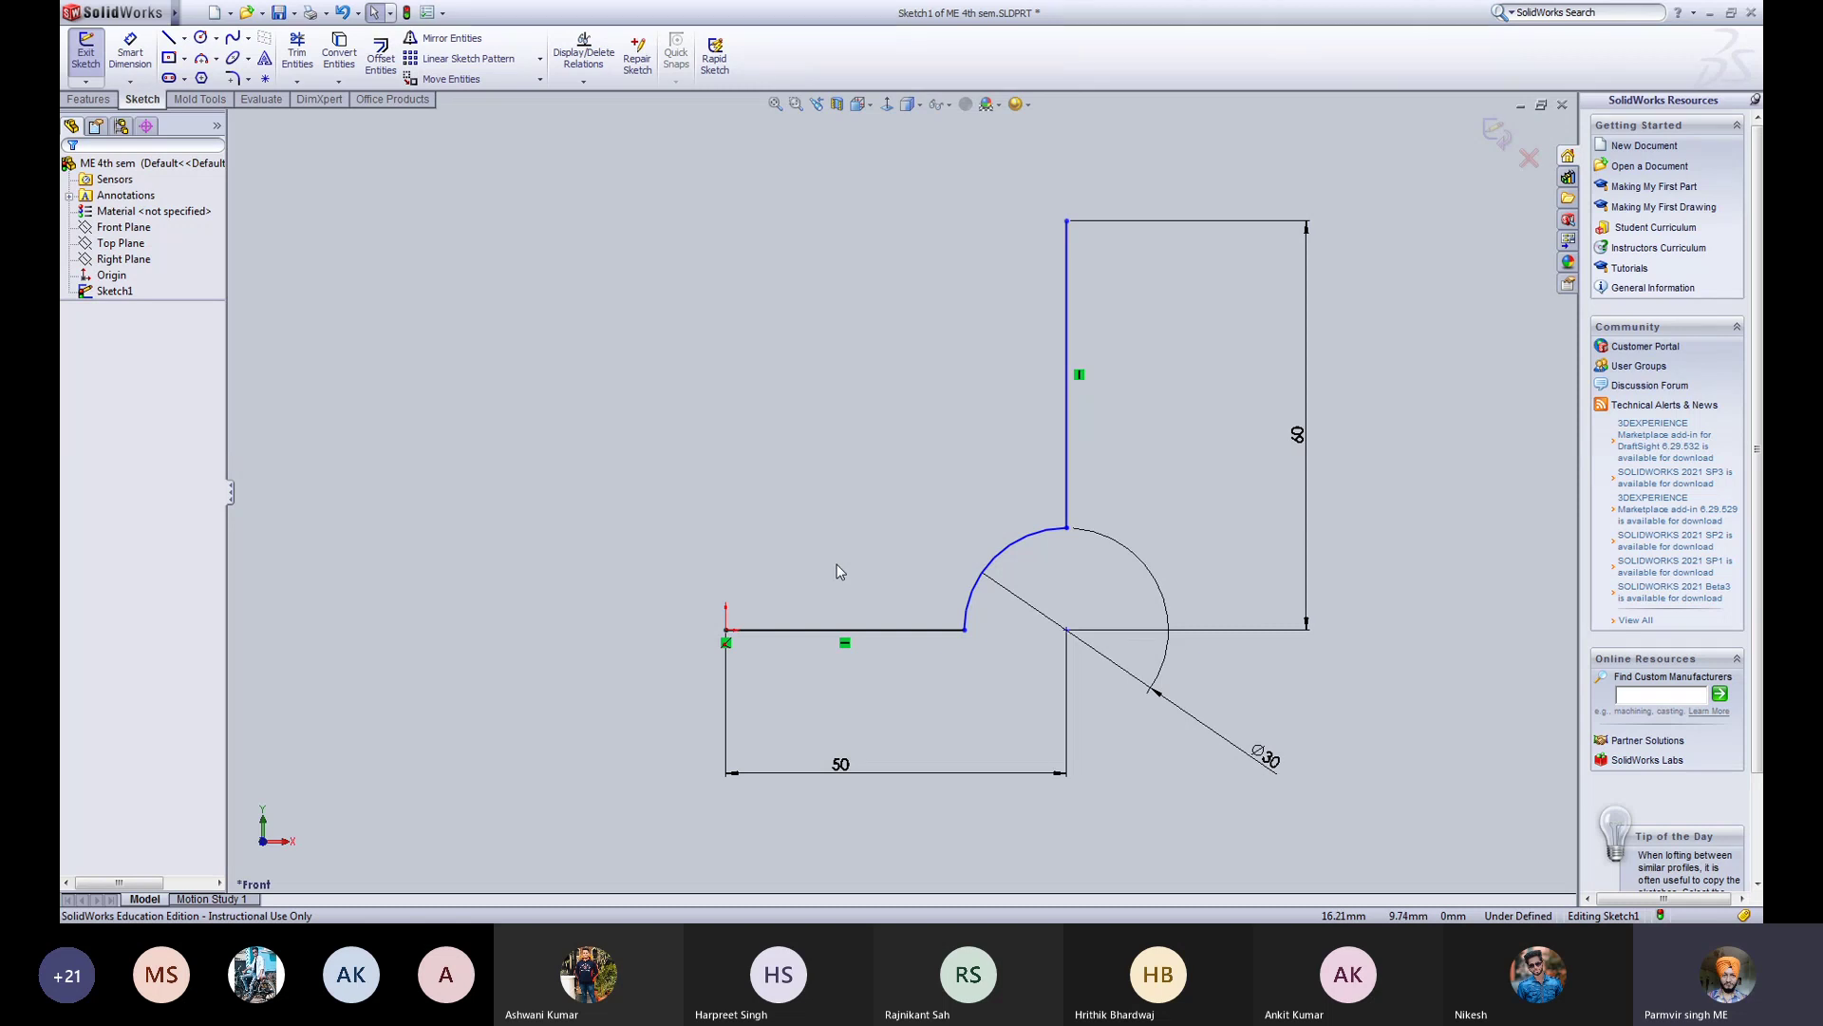
pyautogui.click(130, 57)
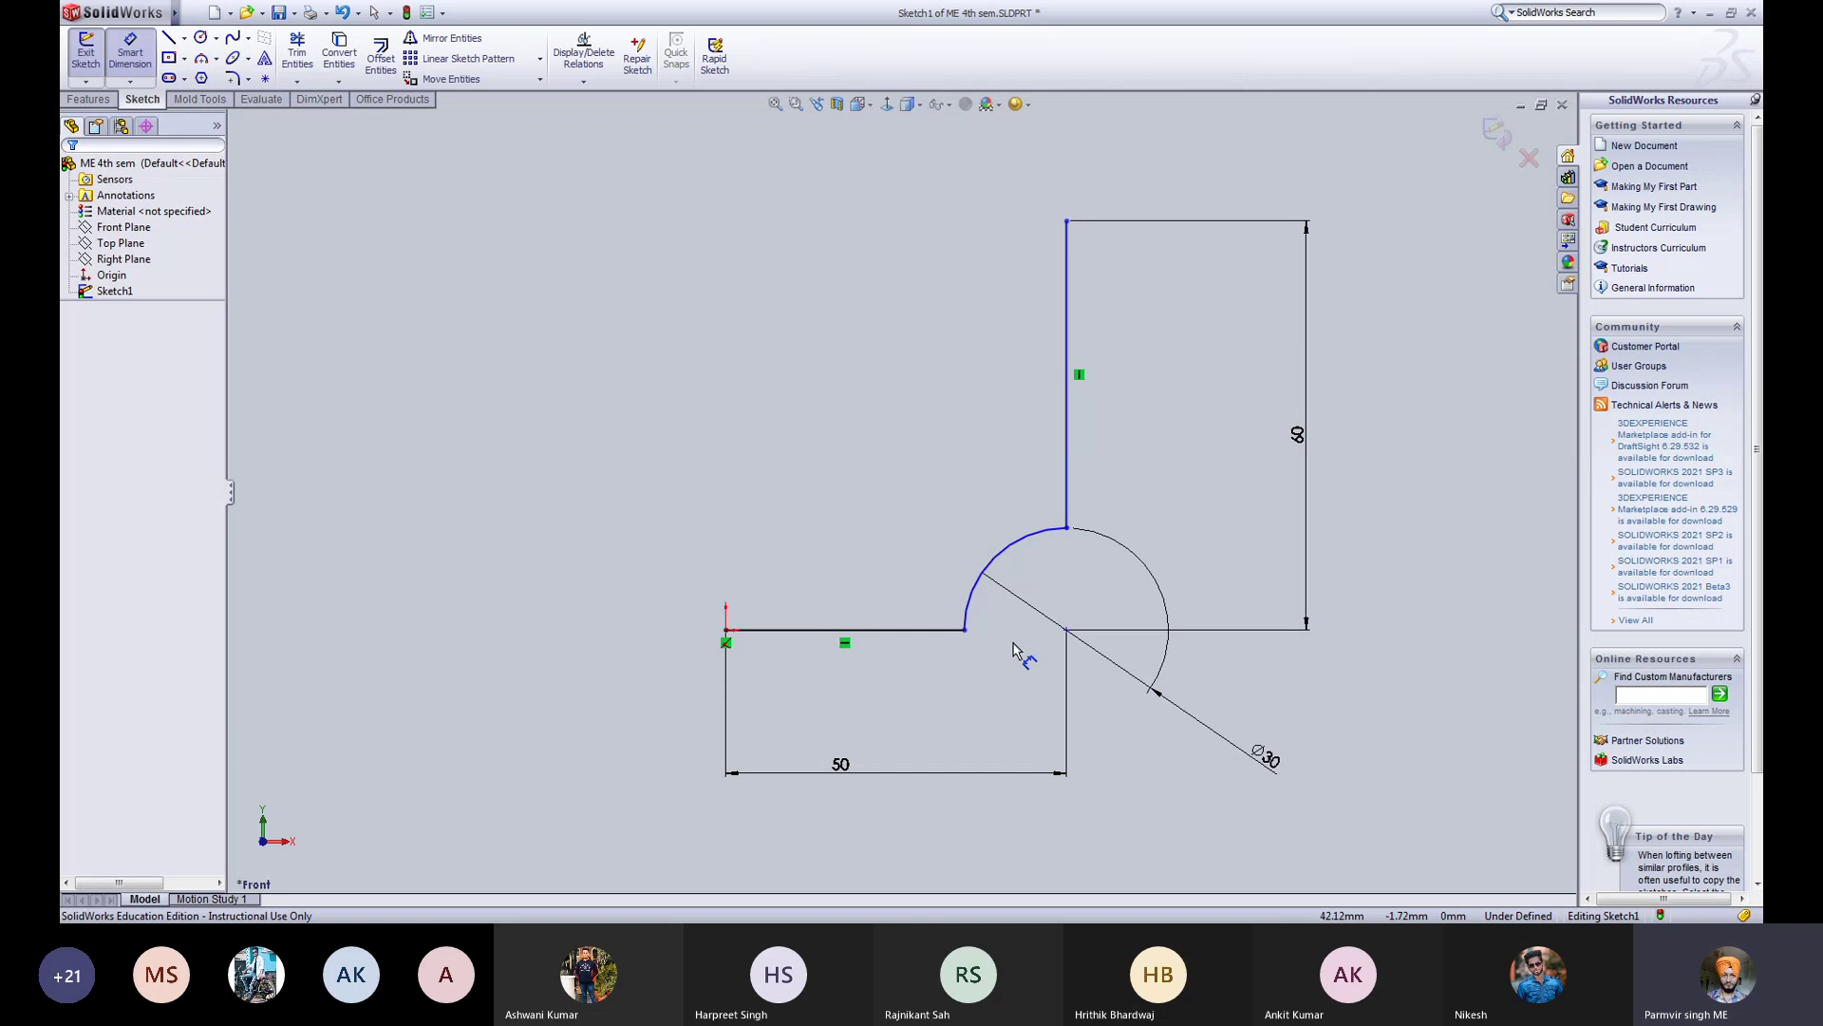
# Step: Dimension the shortened horizontal line at 35 mm
pyautogui.click(1067, 630)
pyautogui.click(726, 630)
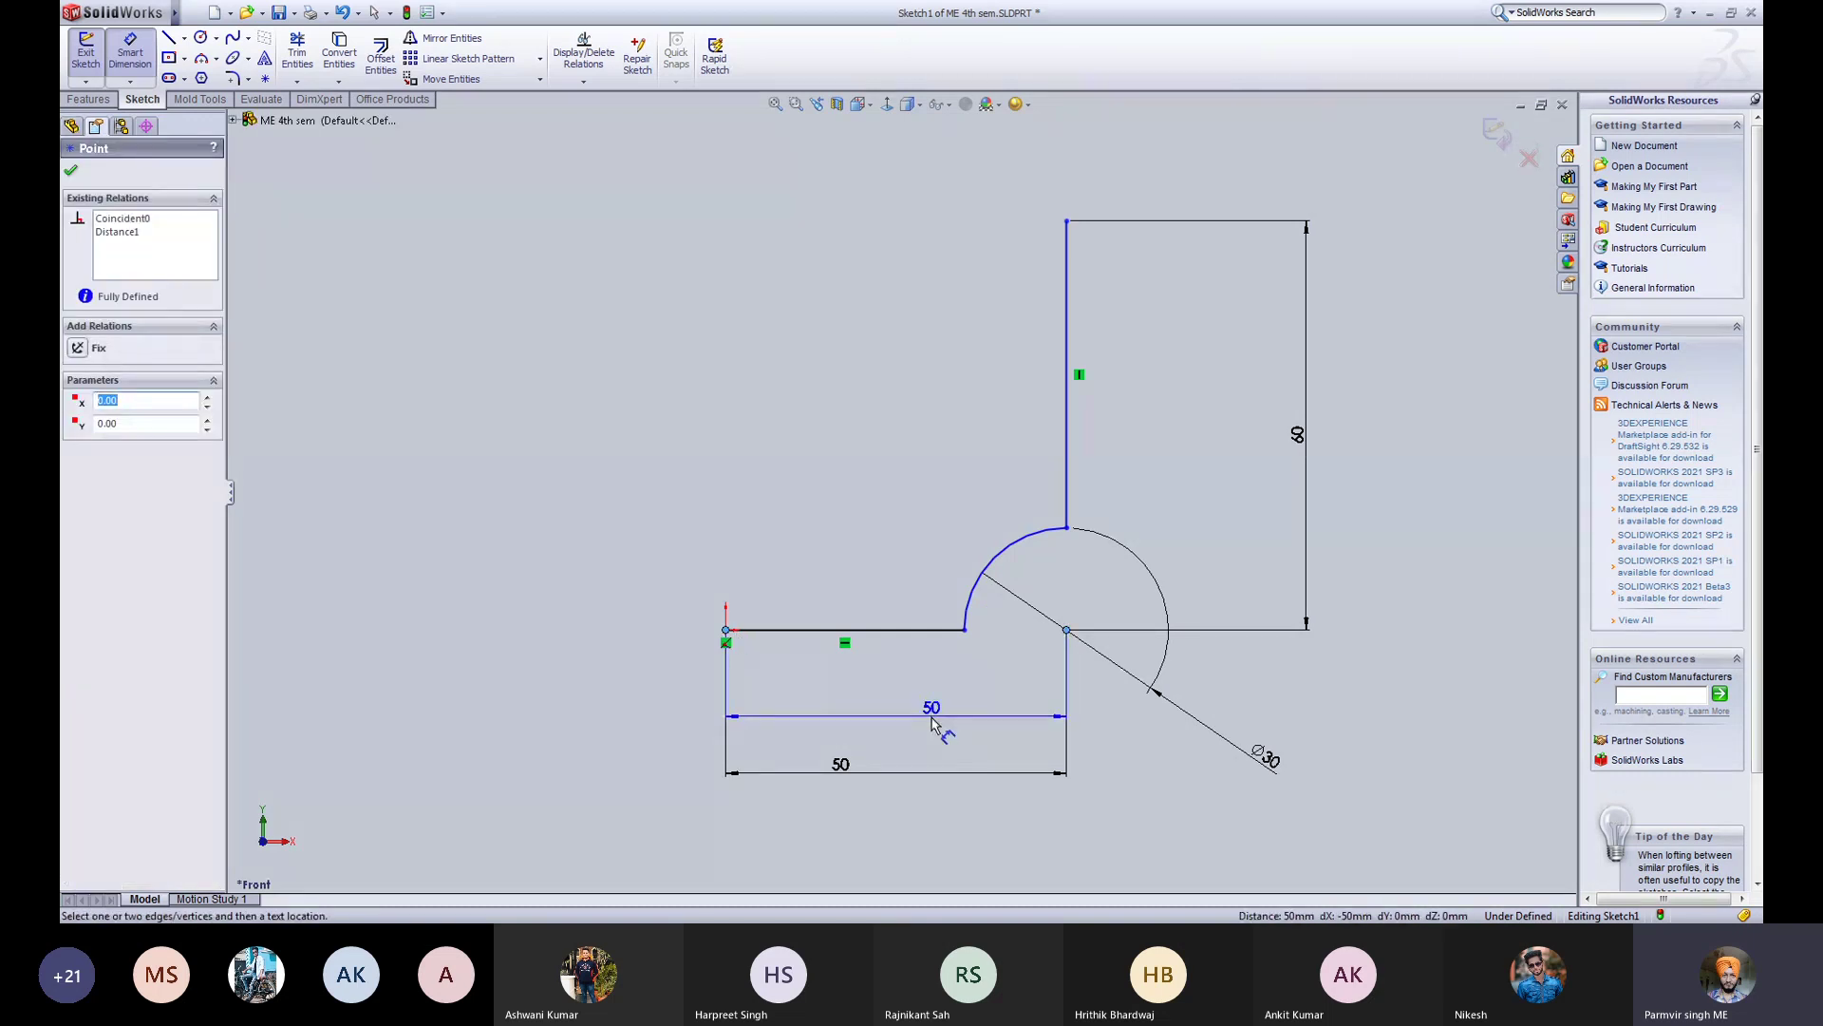
pyautogui.press('Escape')
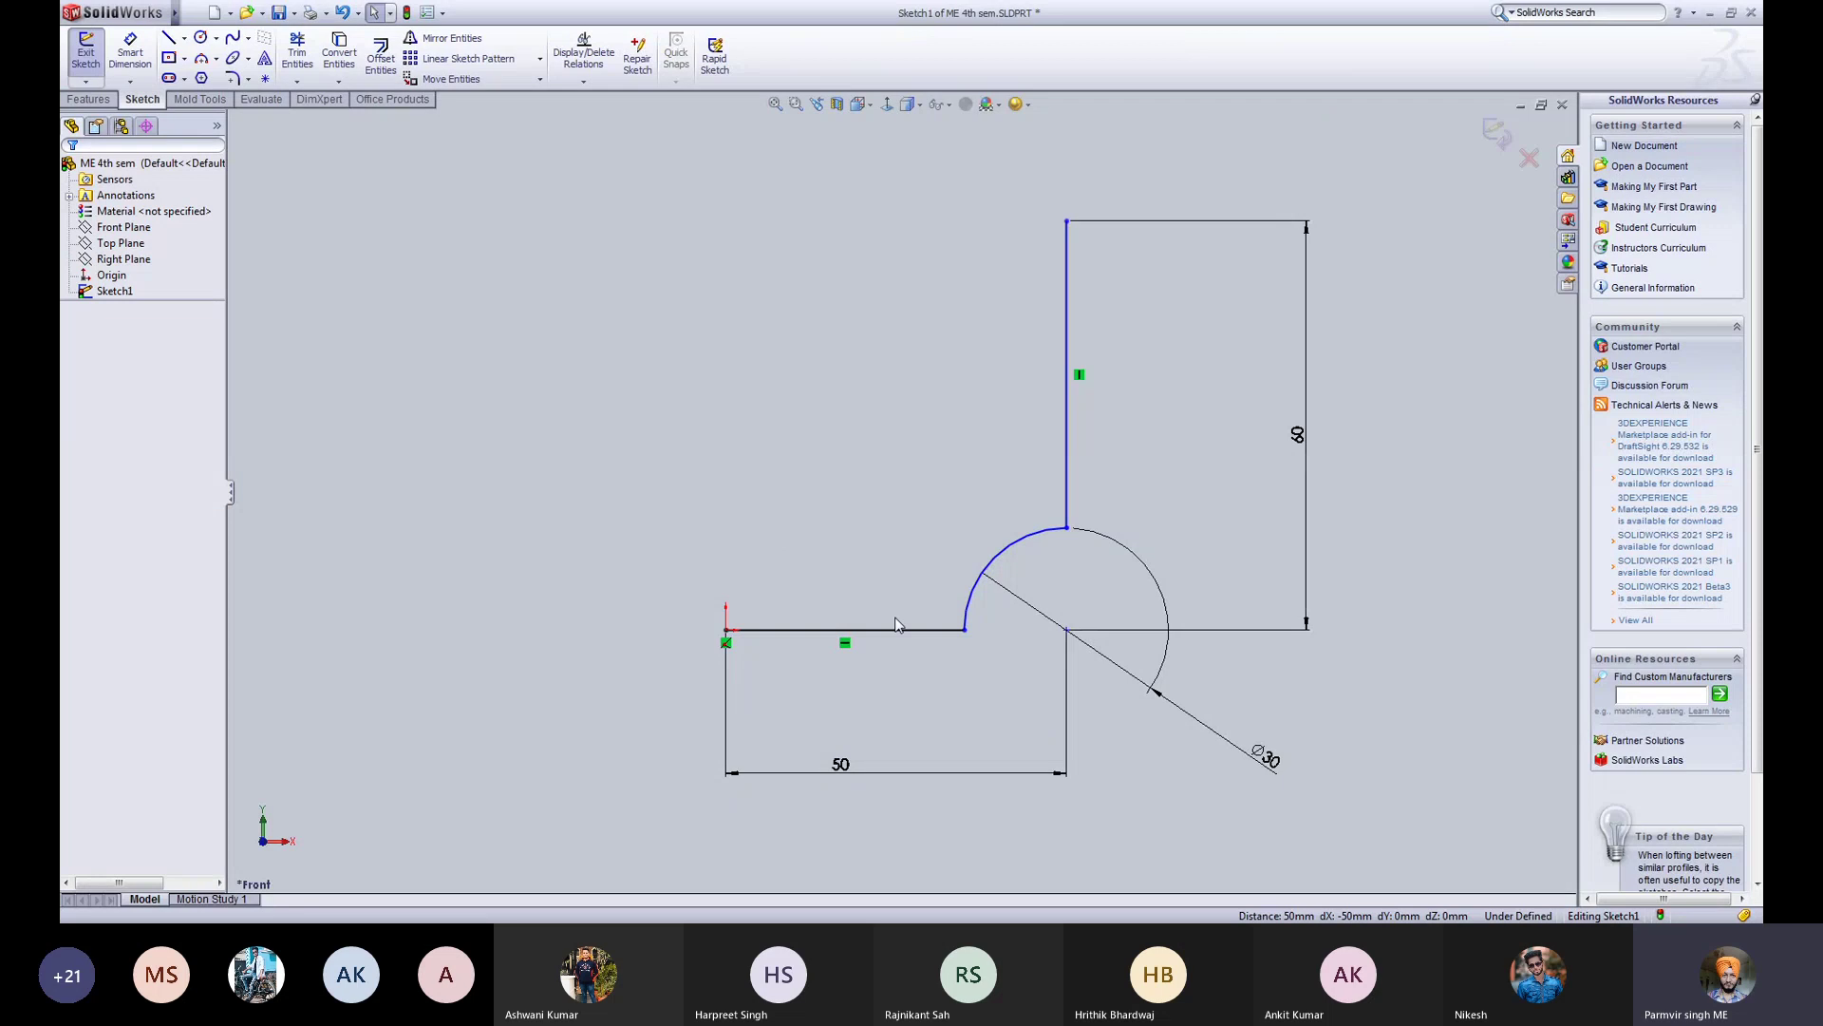
pyautogui.click(898, 629)
pyautogui.press('Escape')
pyautogui.press('d')
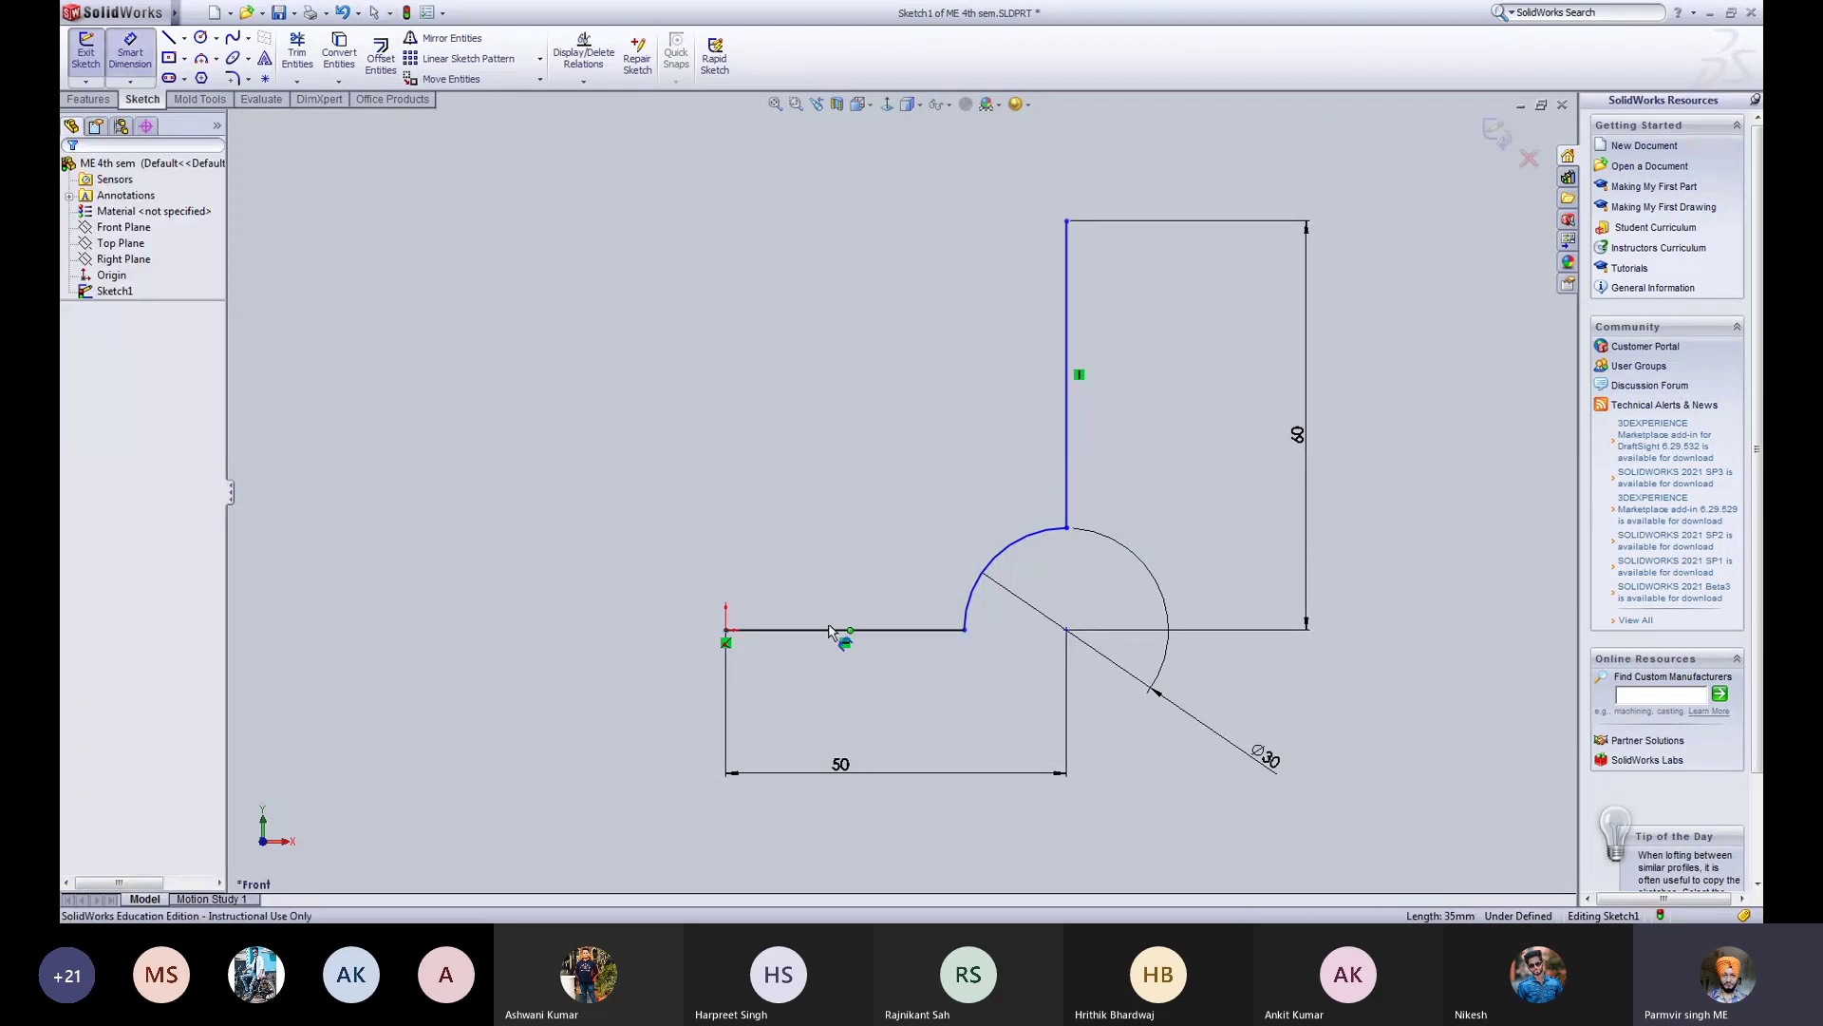
pyautogui.click(883, 631)
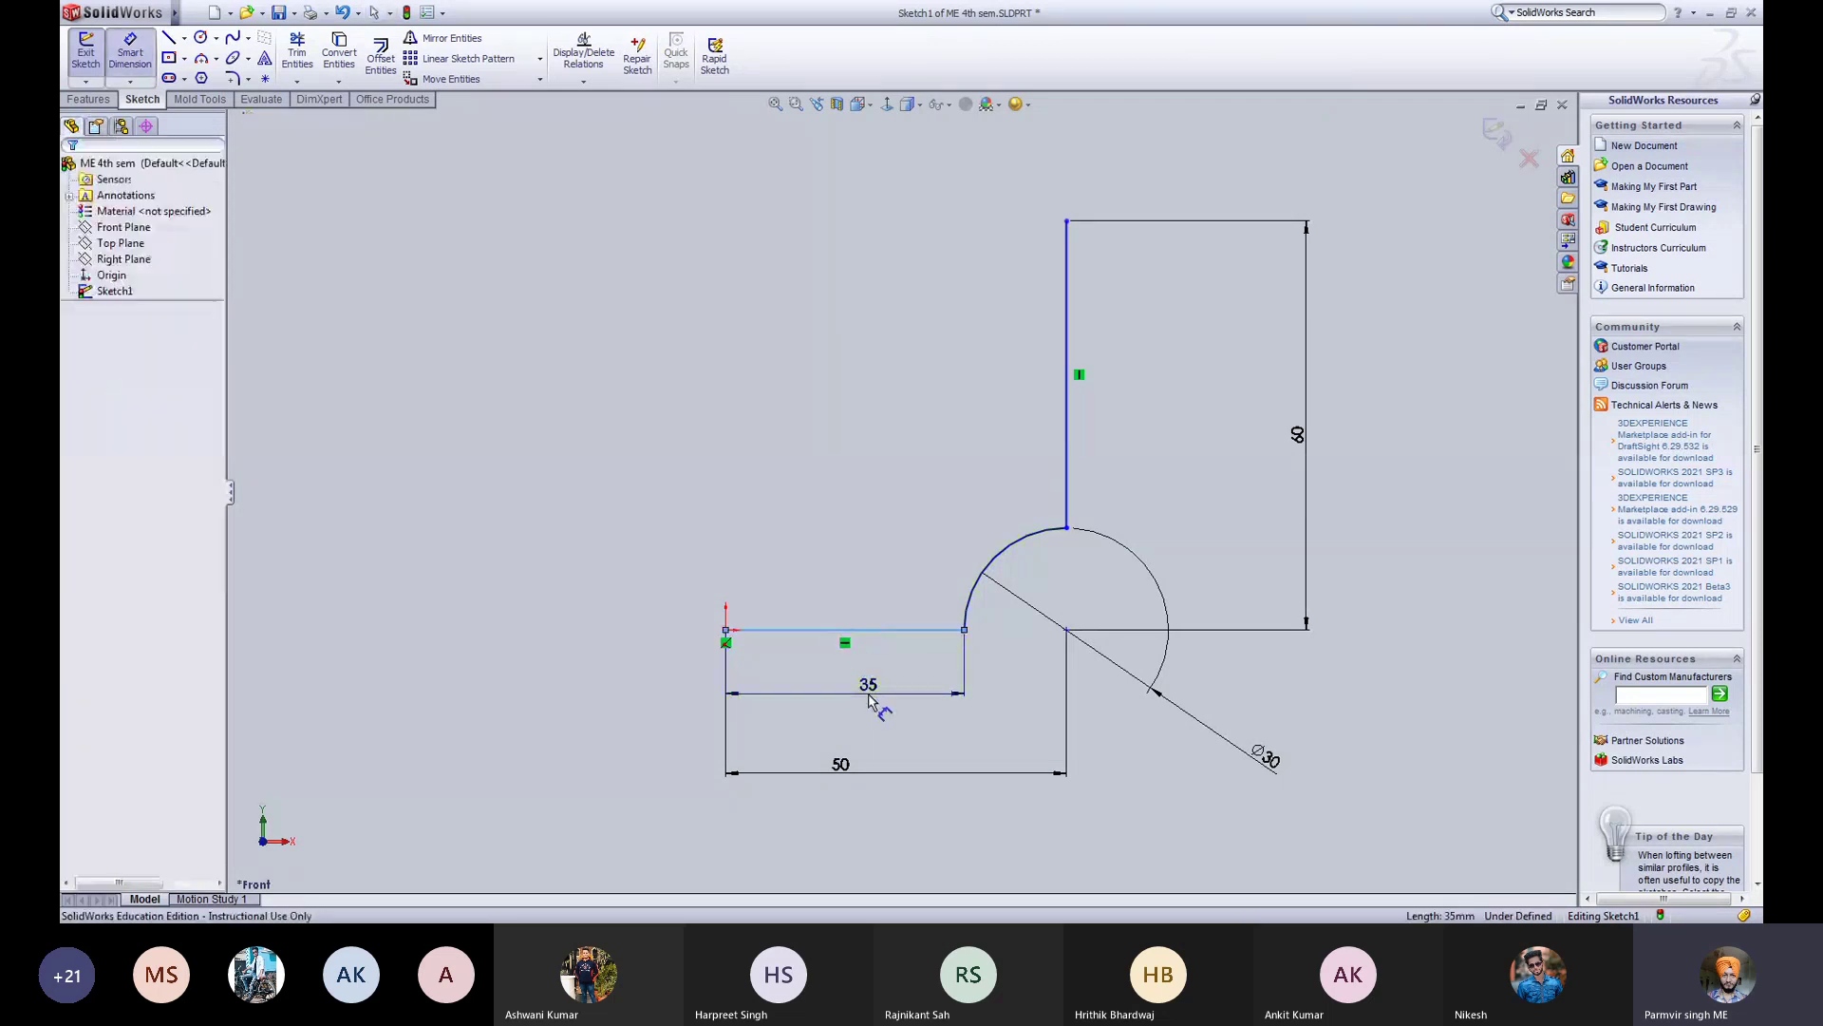
pyautogui.click(868, 701)
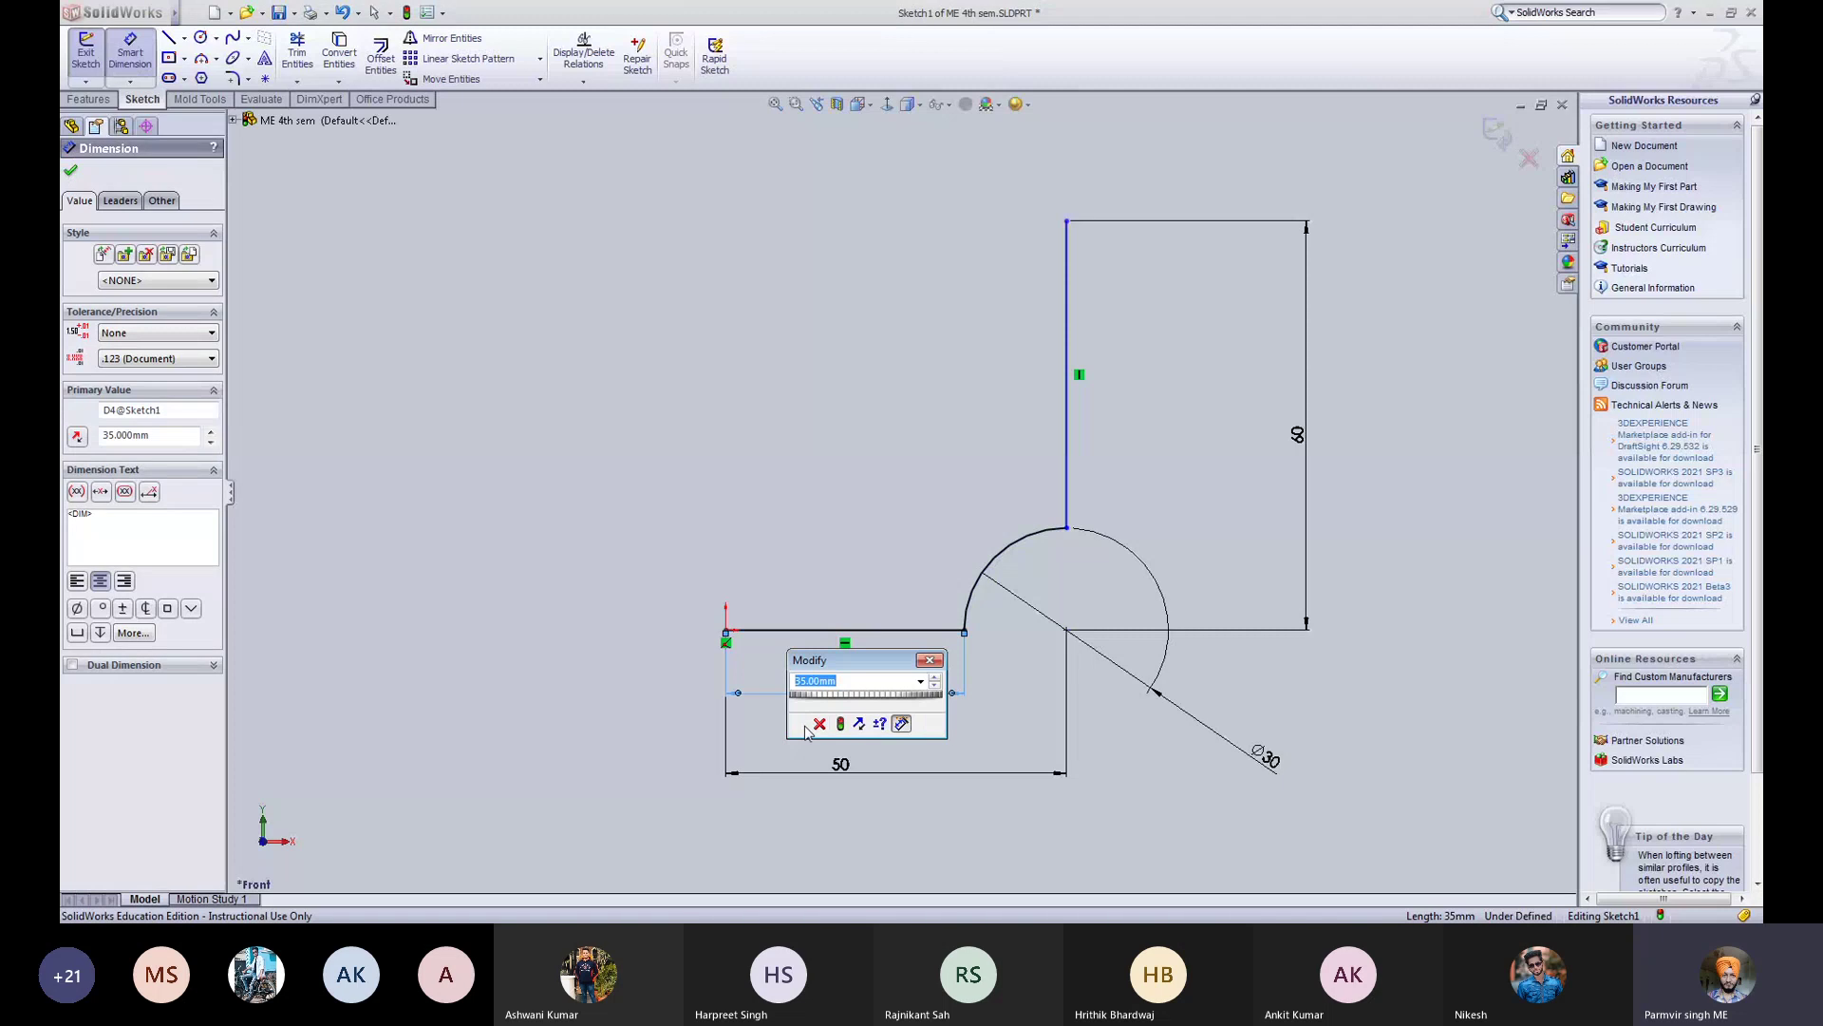
pyautogui.press('Return')
pyautogui.press('Escape')
pyautogui.press('Escape')
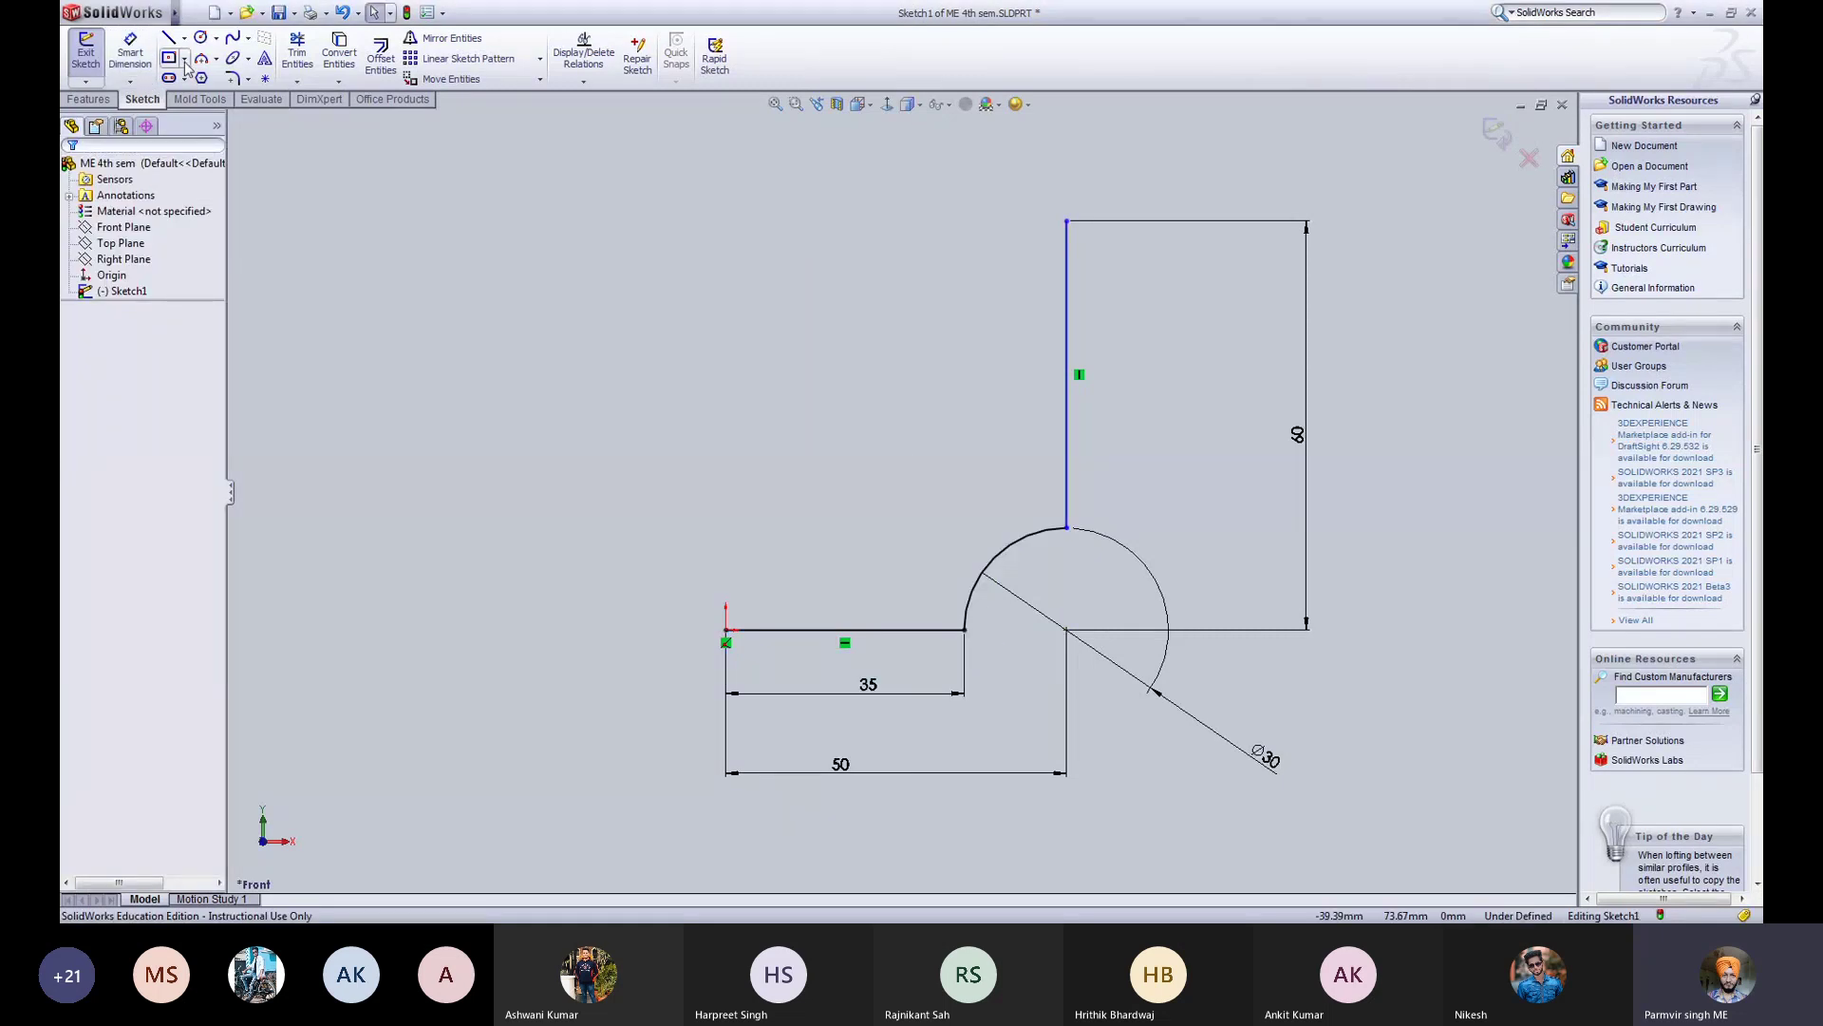
# Step: Dimension the upper vertical line at 45 mm
pyautogui.click(131, 56)
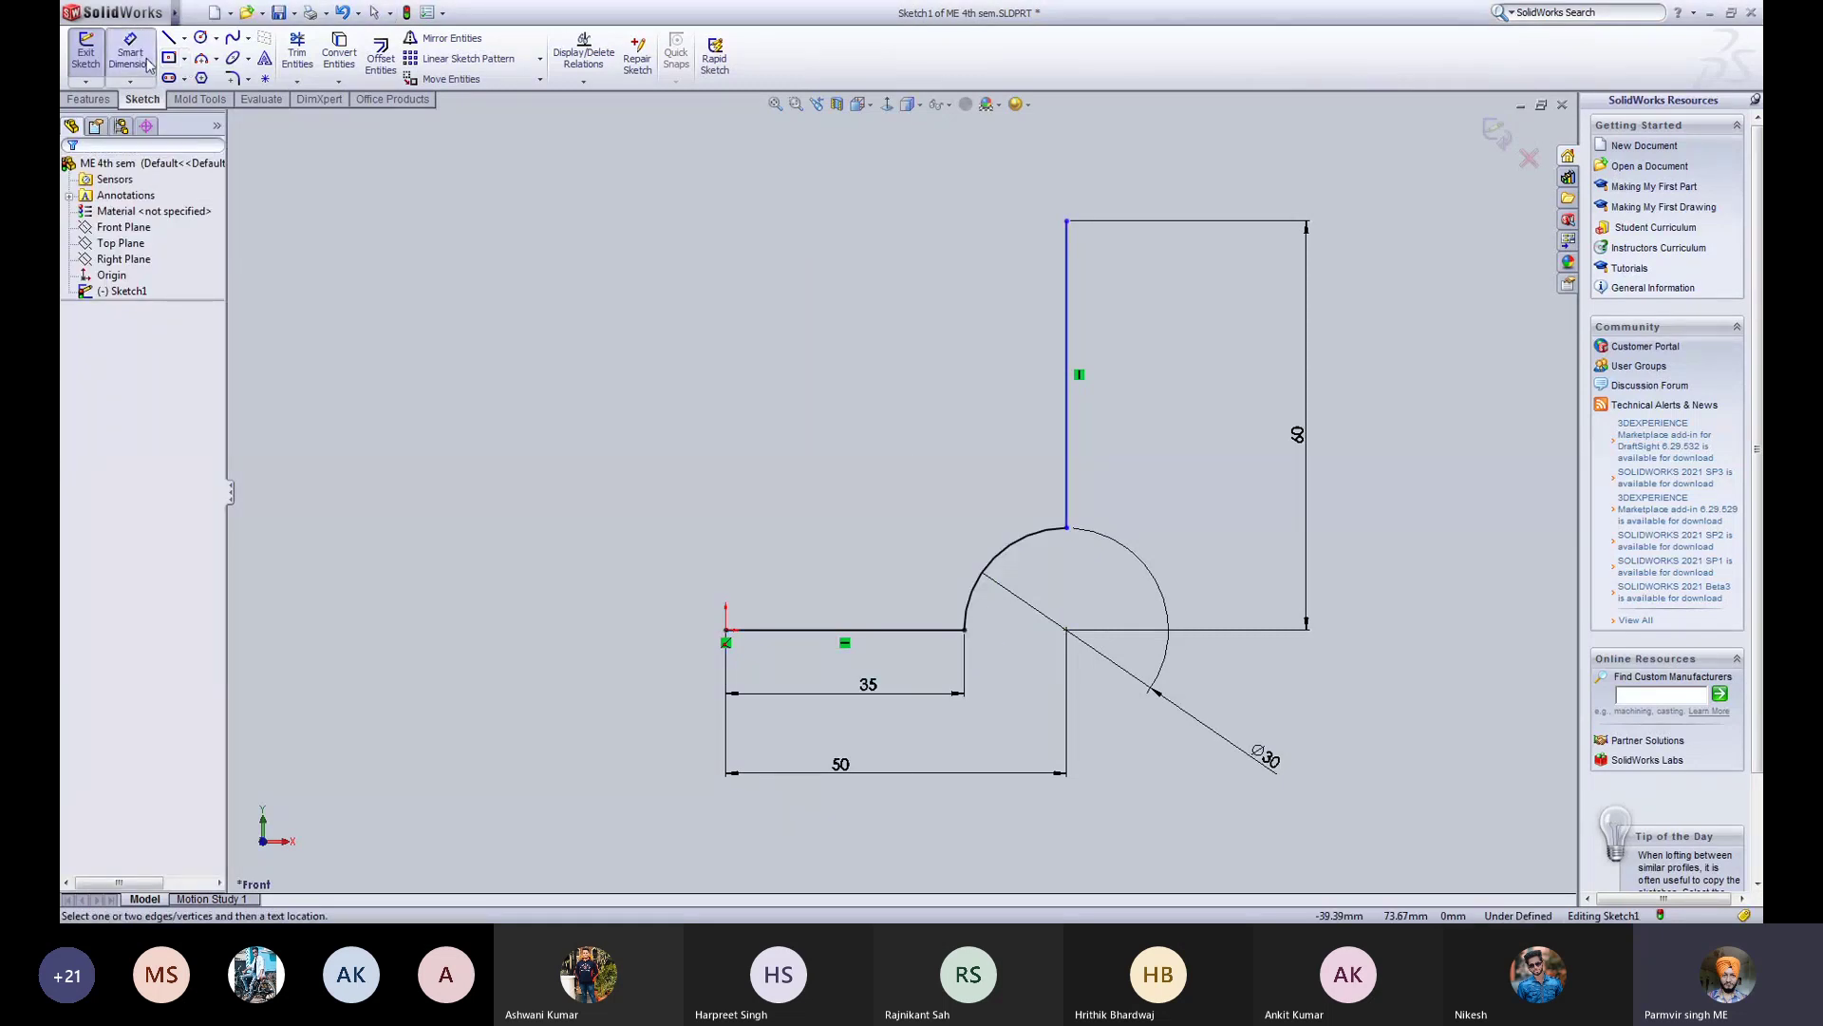
pyautogui.click(1068, 427)
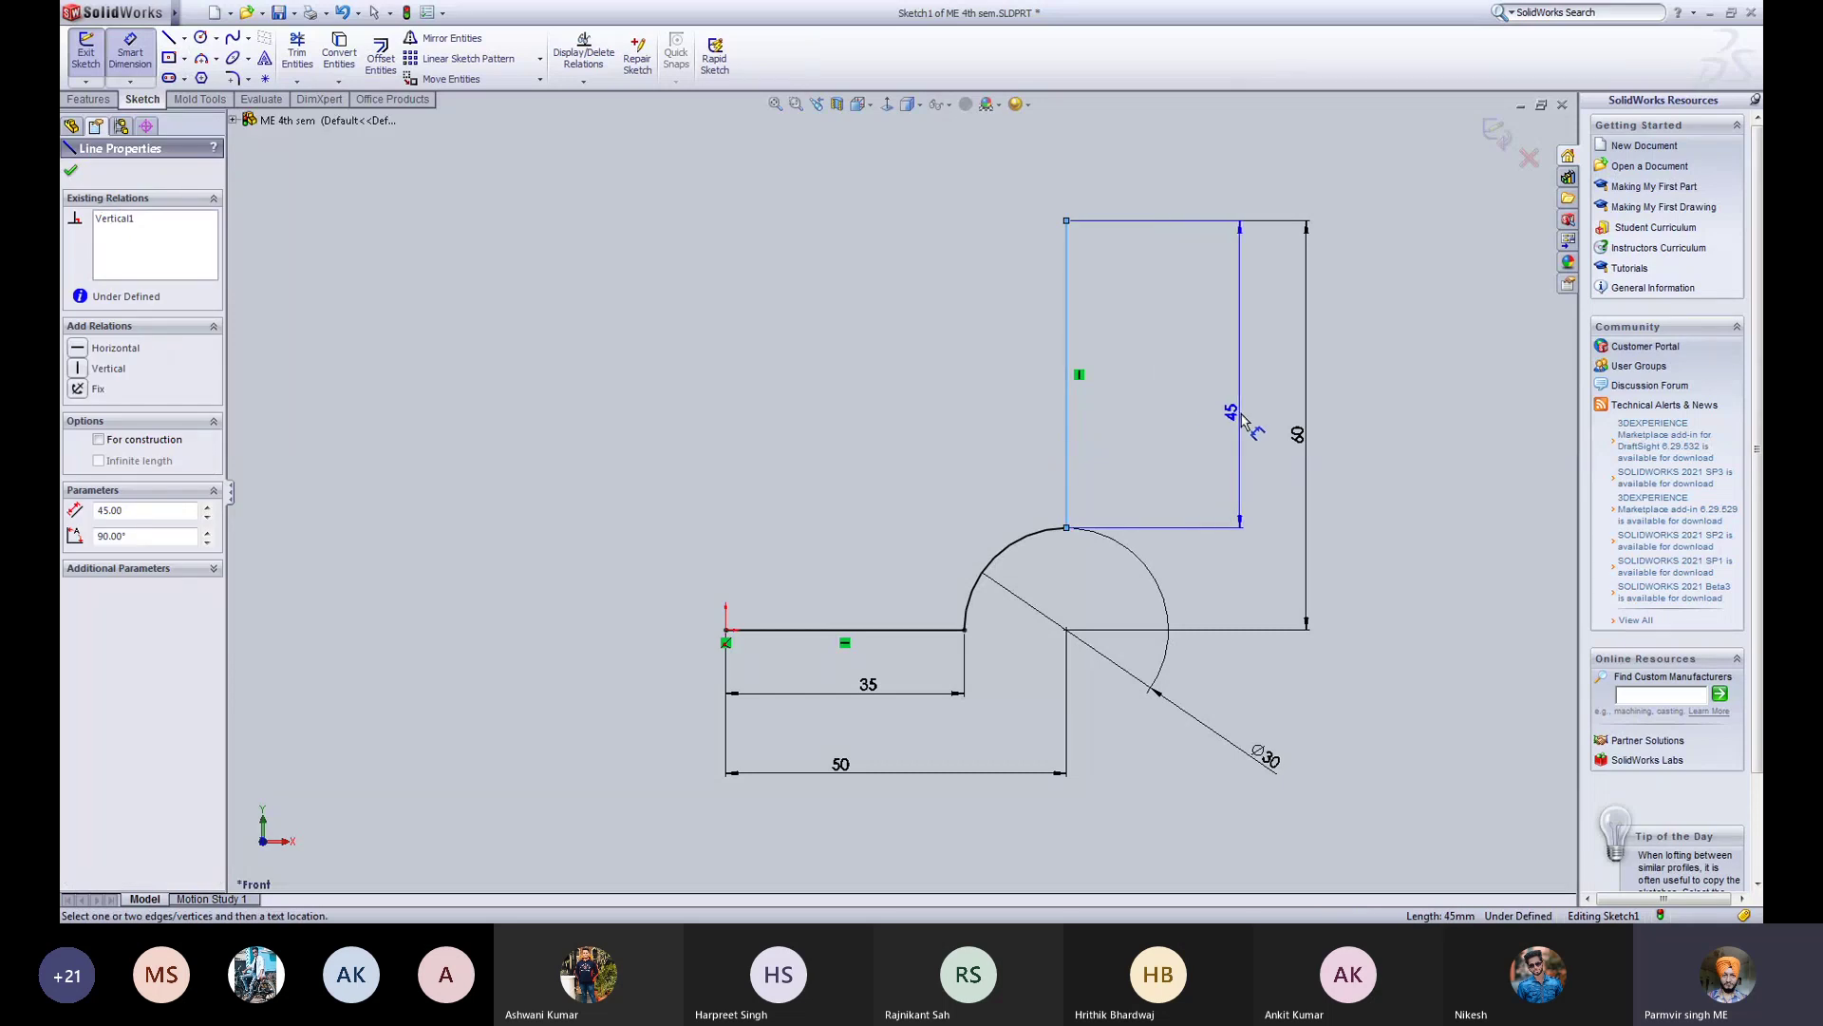
pyautogui.click(1244, 423)
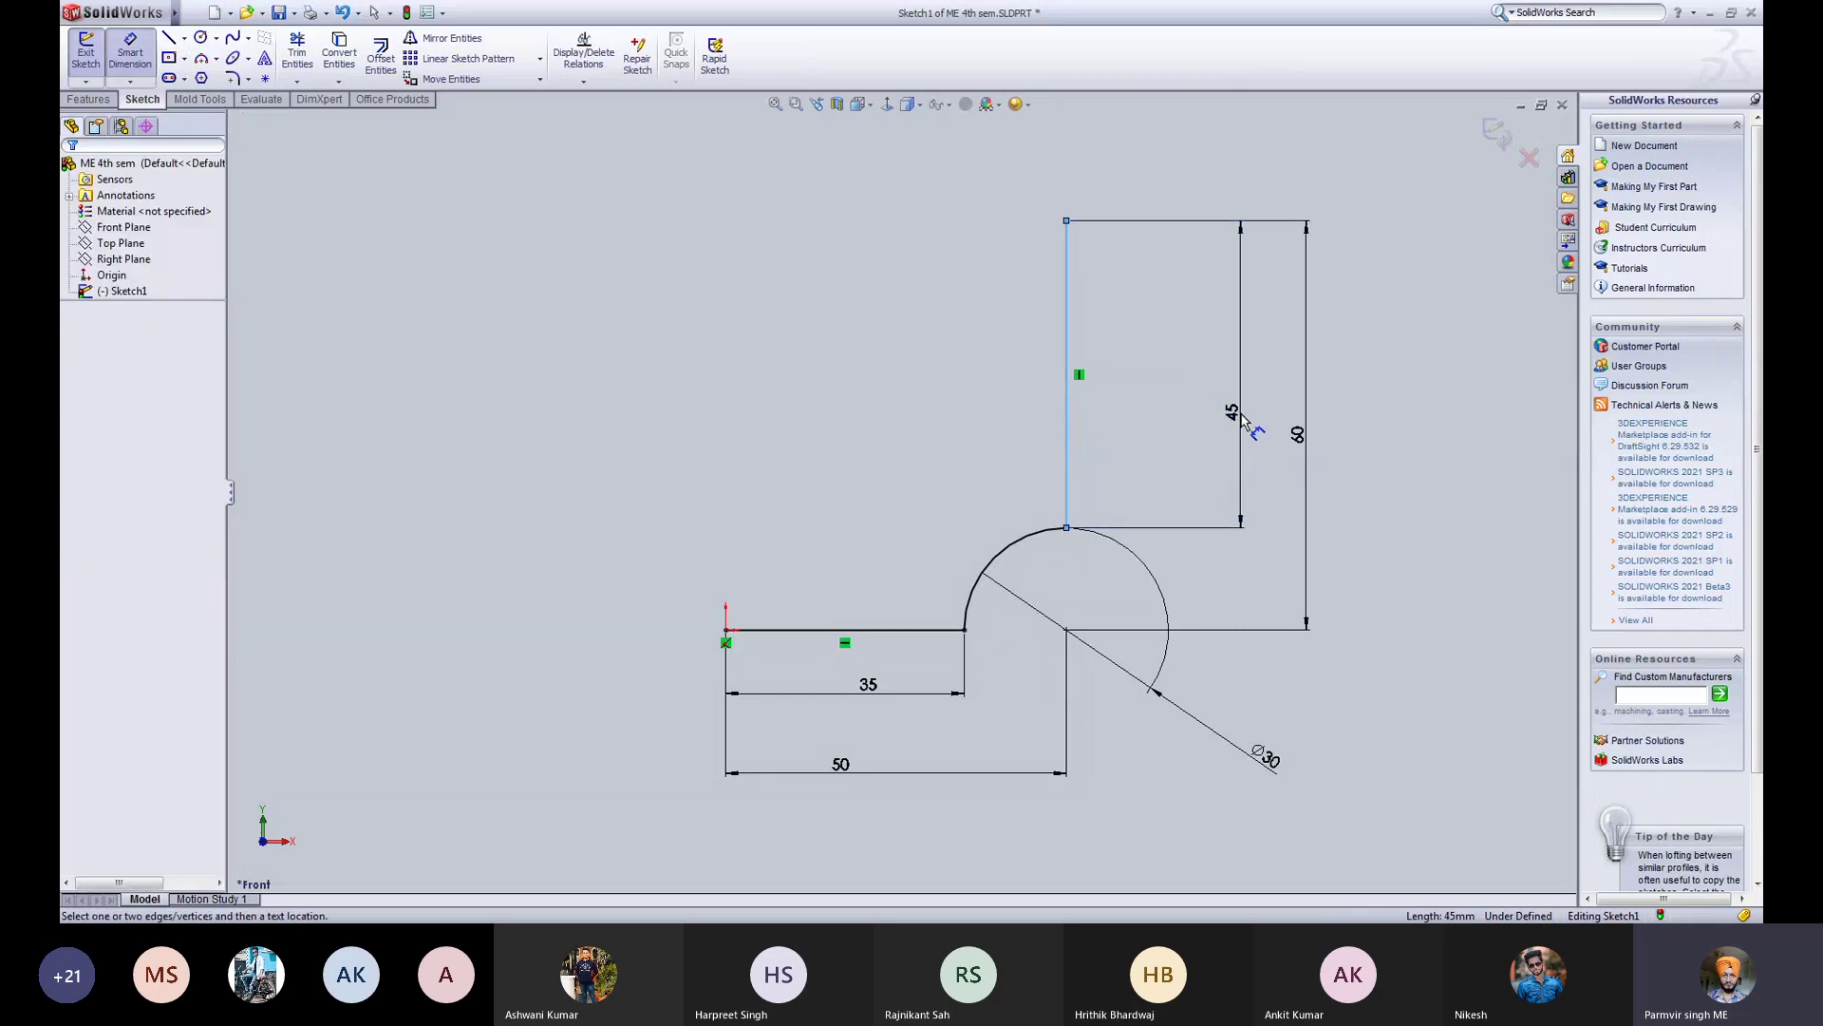
pyautogui.press('Return')
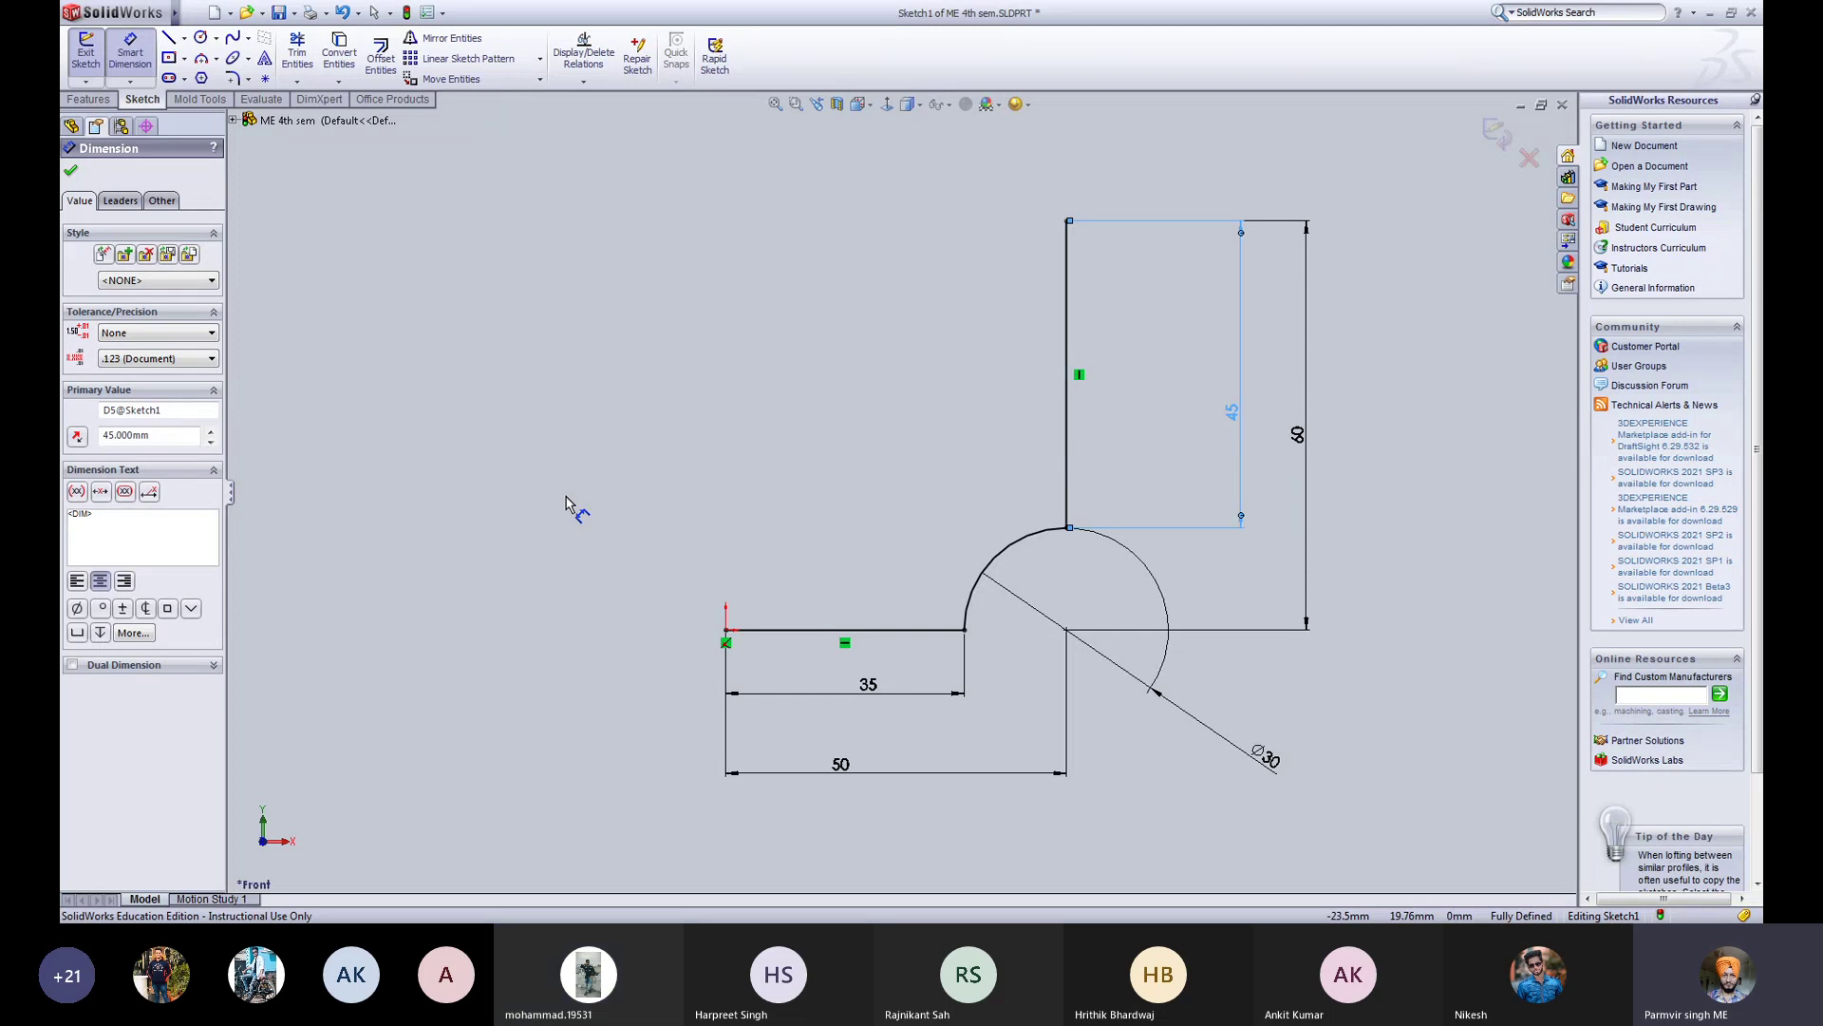
pyautogui.press('Escape')
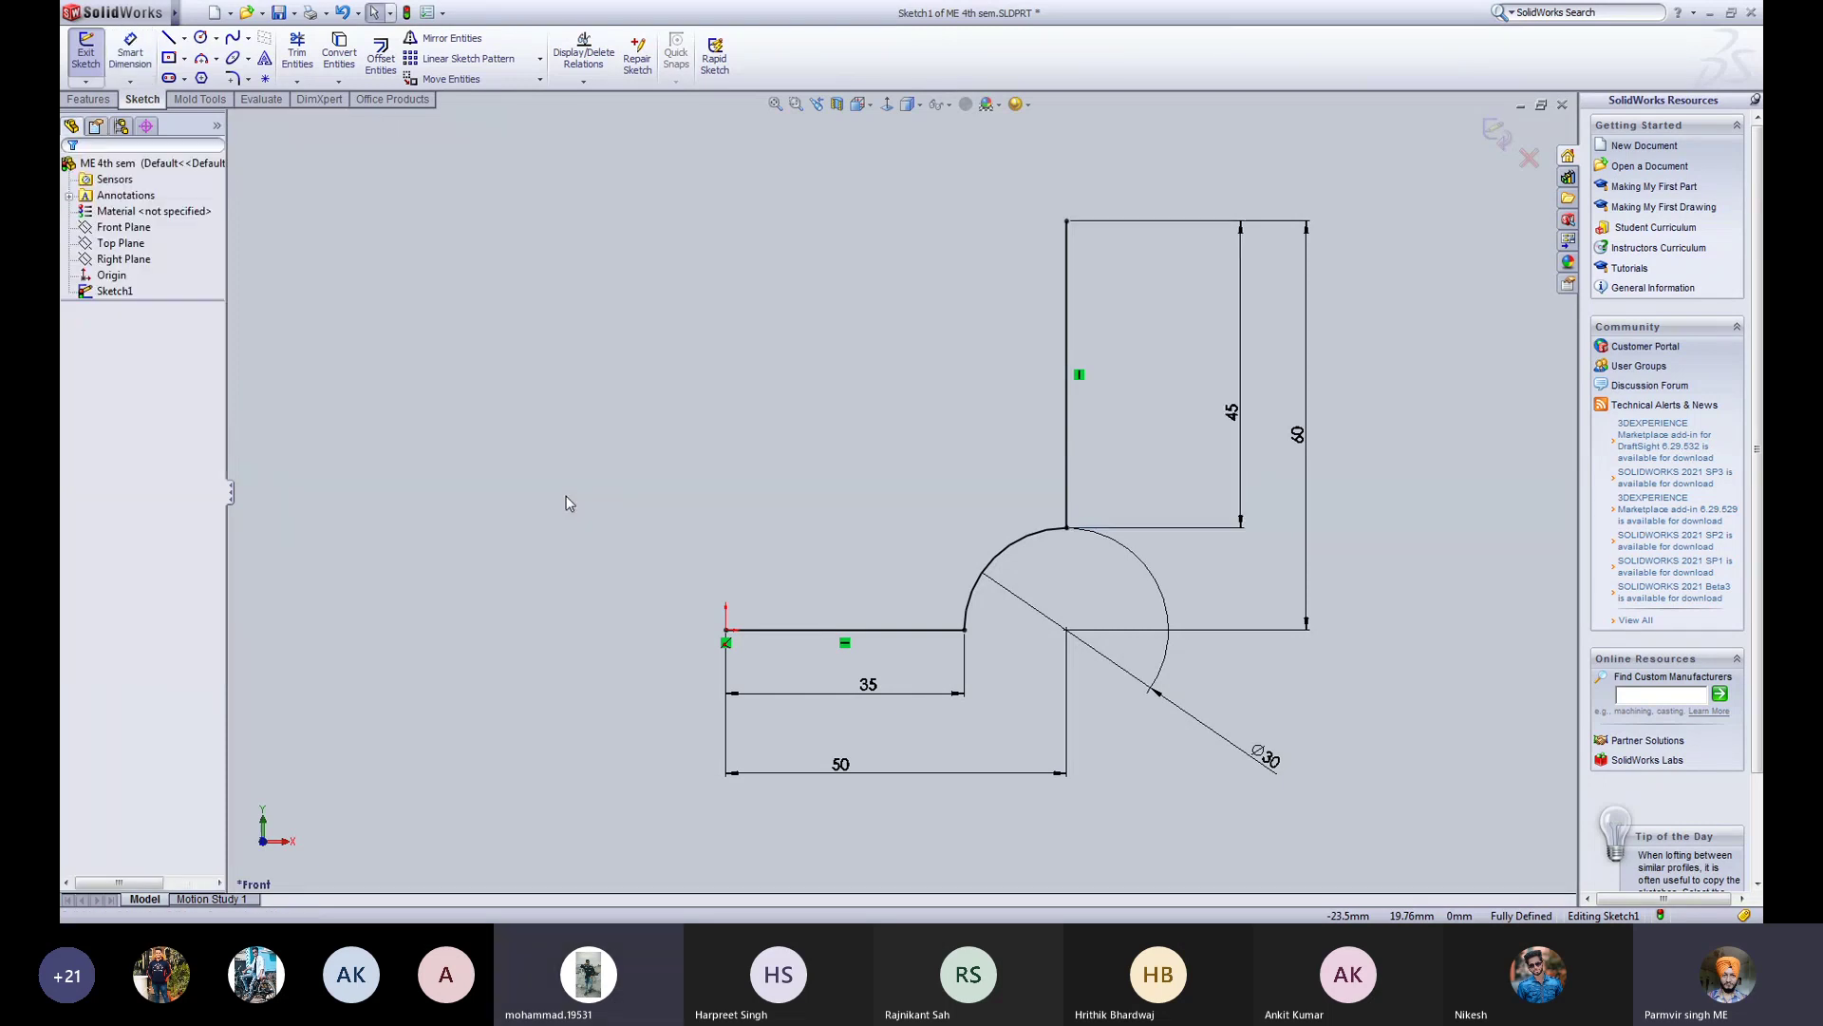